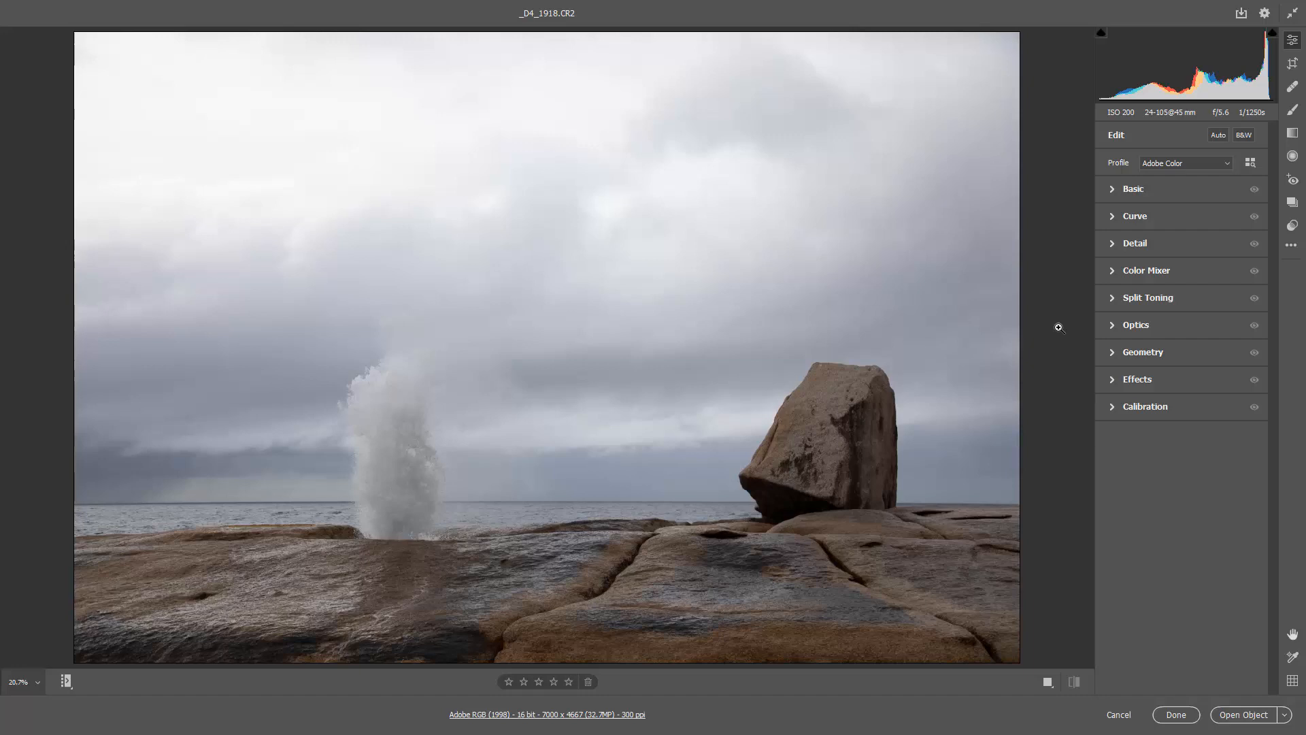
- Turn on chromatic aberration removal and lens profile corrections in the Optics settings
click(1112, 325)
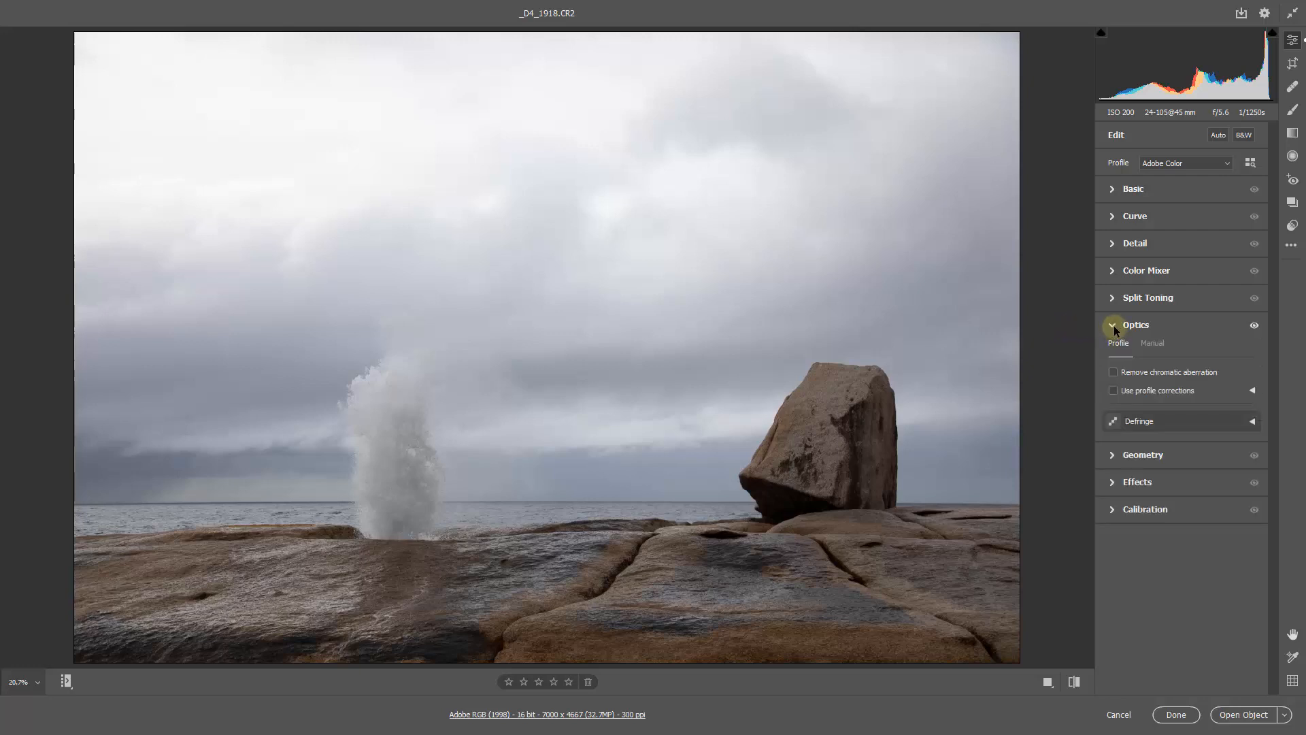
click(1113, 372)
click(1114, 391)
click(1111, 325)
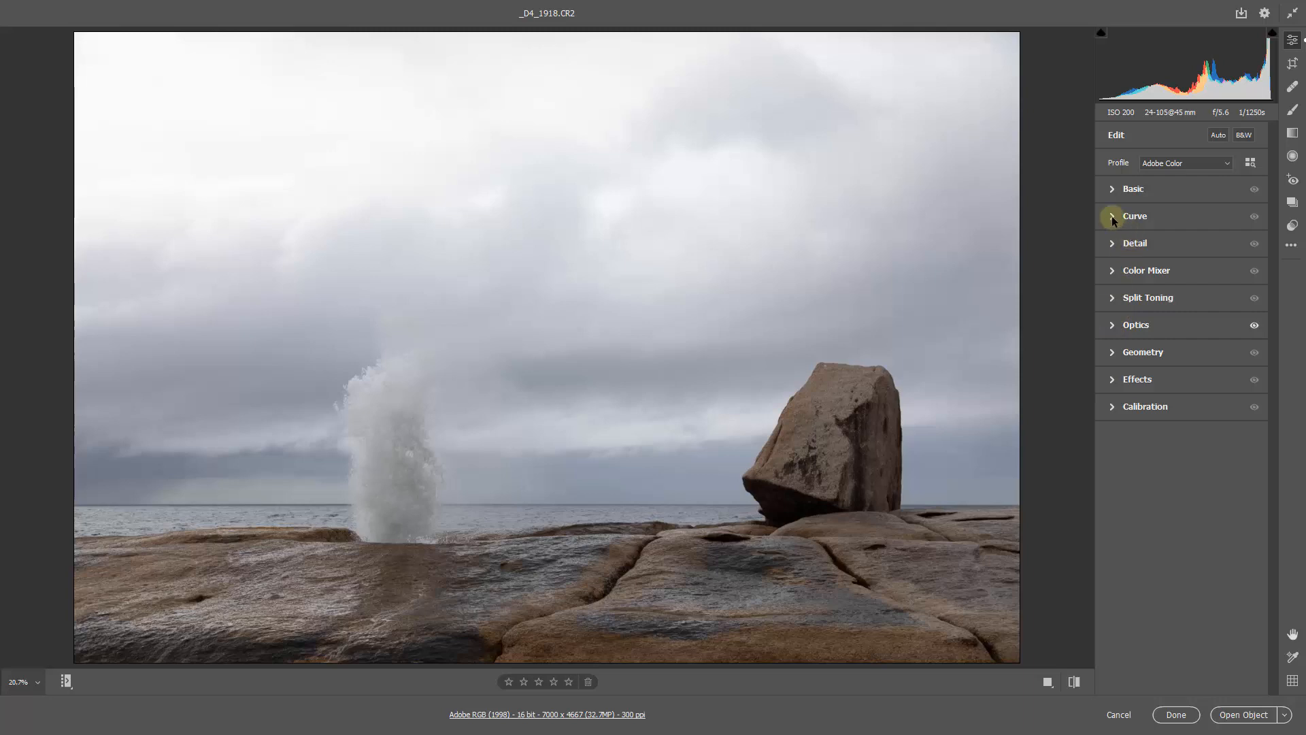
- Set the Basic adjustments for Exposure to -0.45 and Highlights to +17
click(1113, 188)
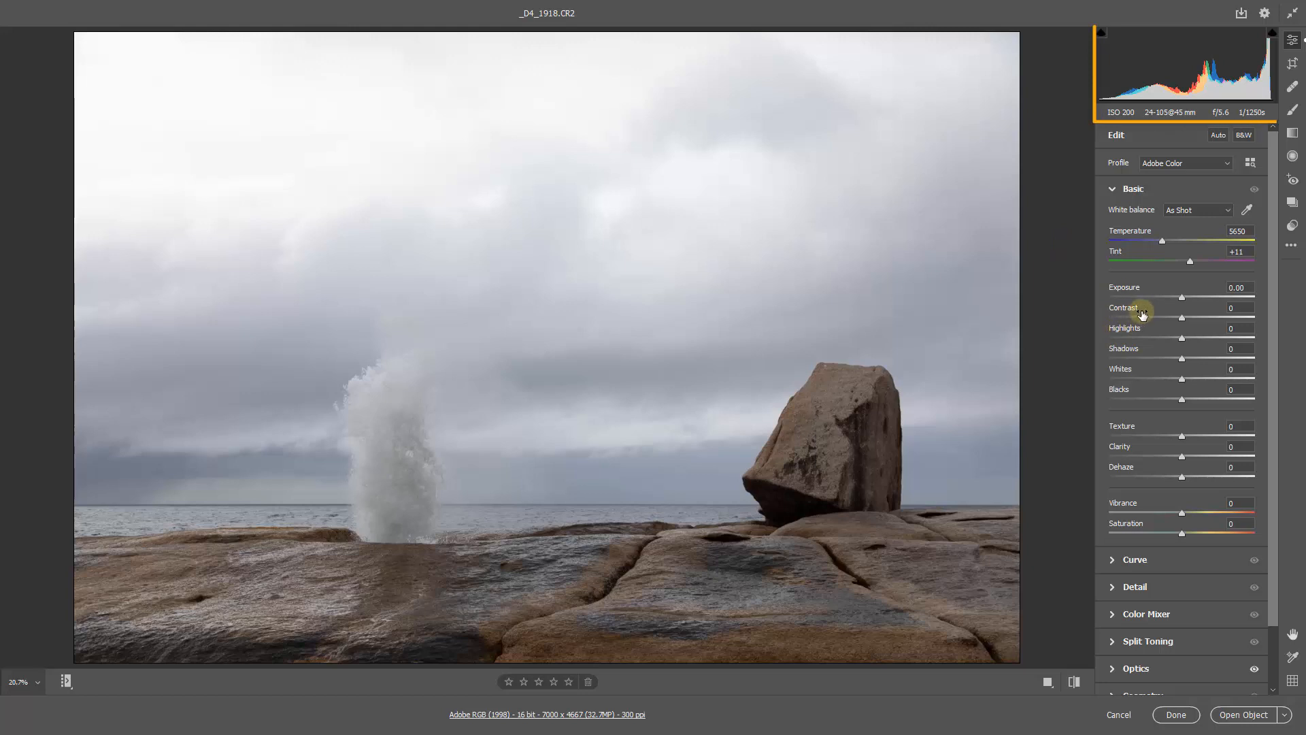
click(1181, 299)
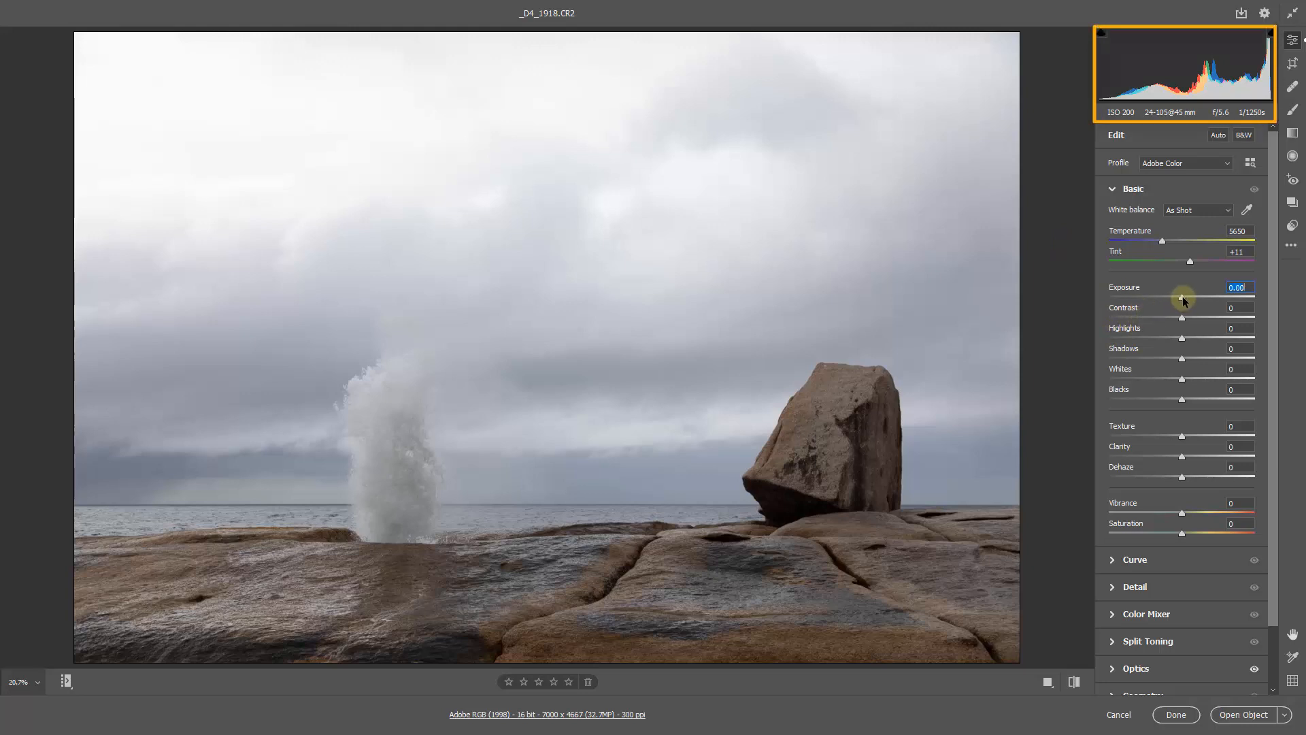
drag(1181, 300, 1175, 304)
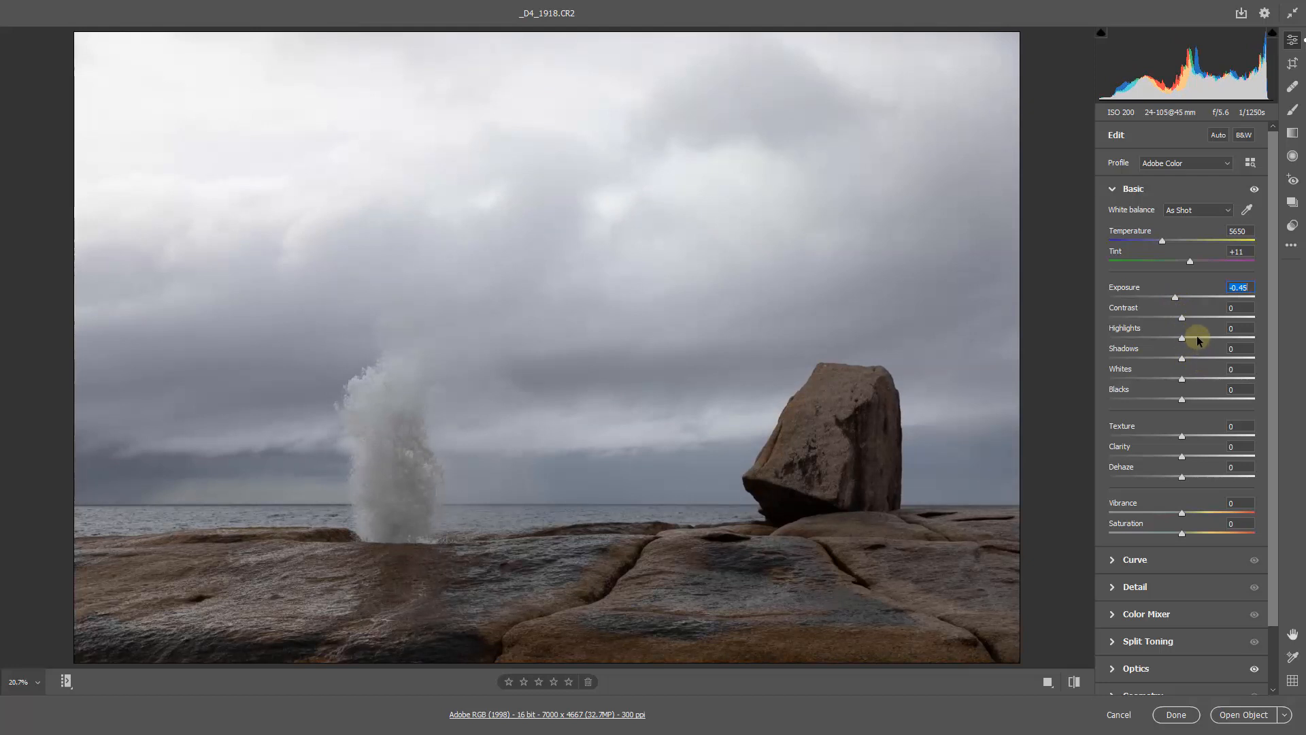
click(1197, 337)
drag(1198, 341, 1194, 338)
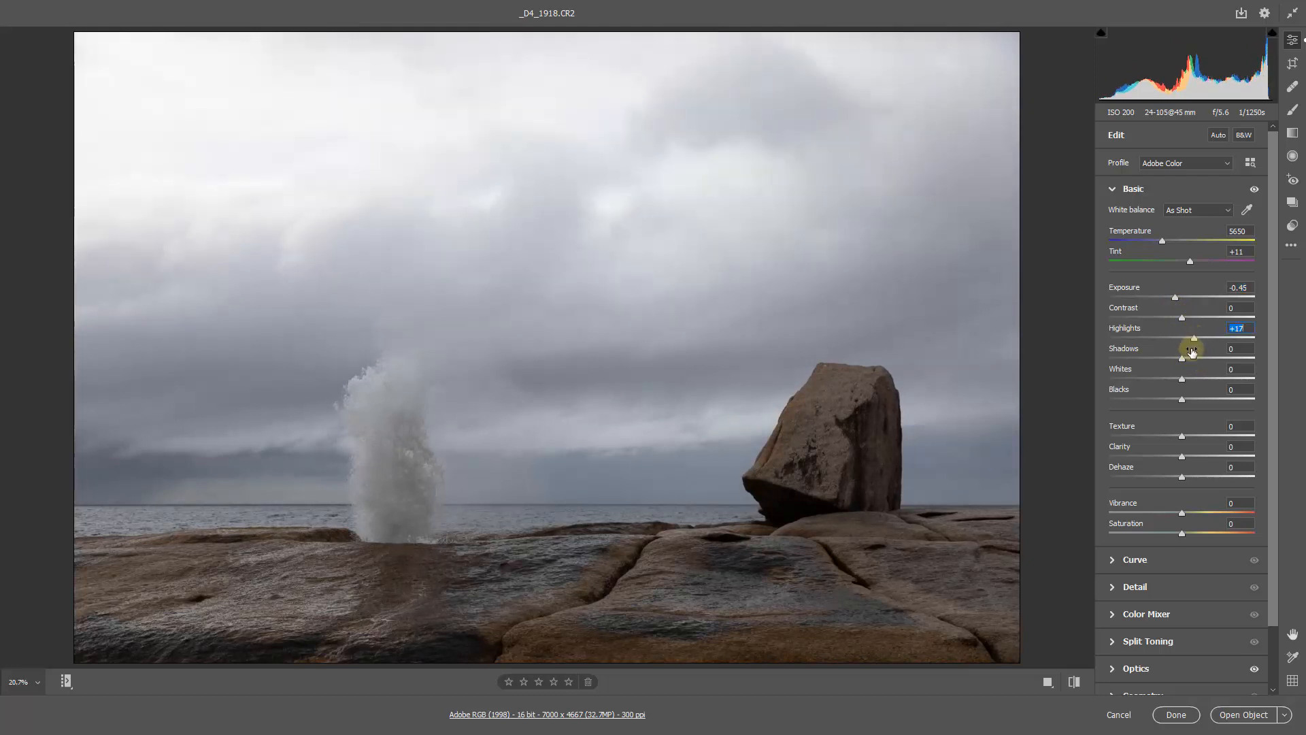
- Set Whites to +17, Shadows to -15 and Blacks to -9
click(1194, 378)
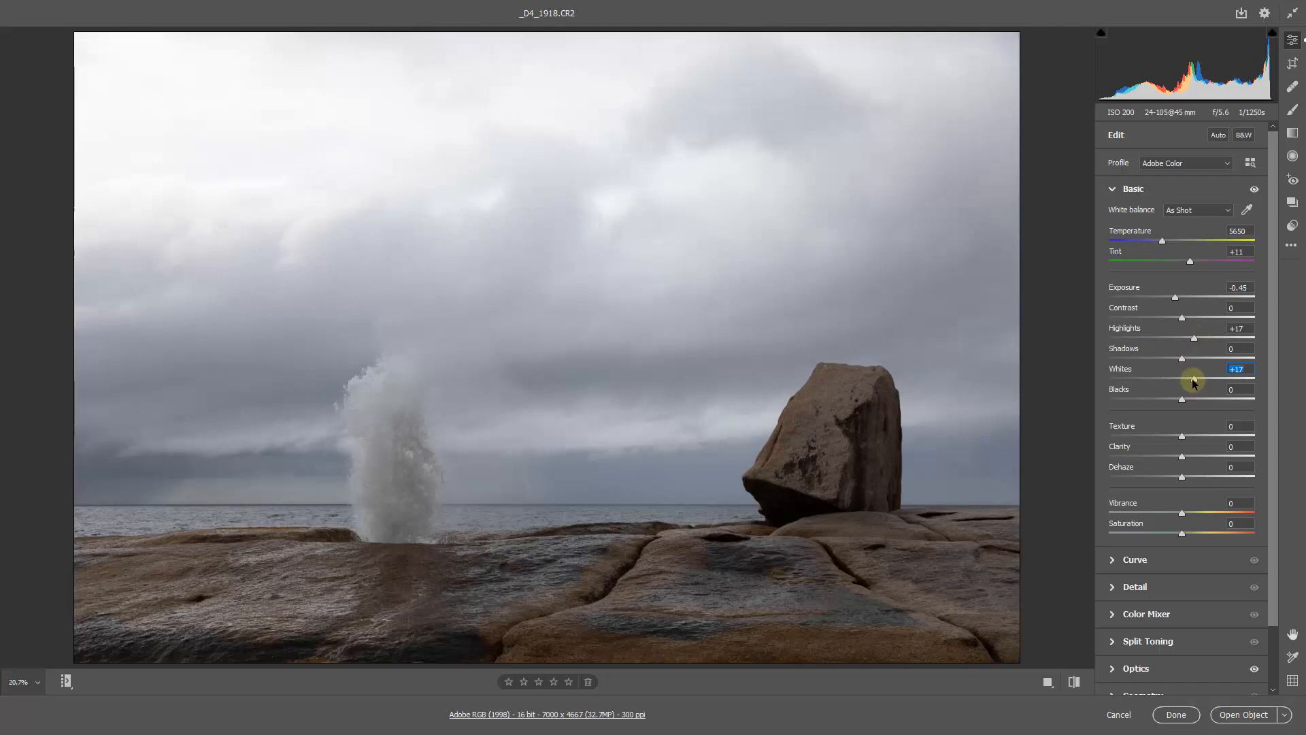
click(1168, 358)
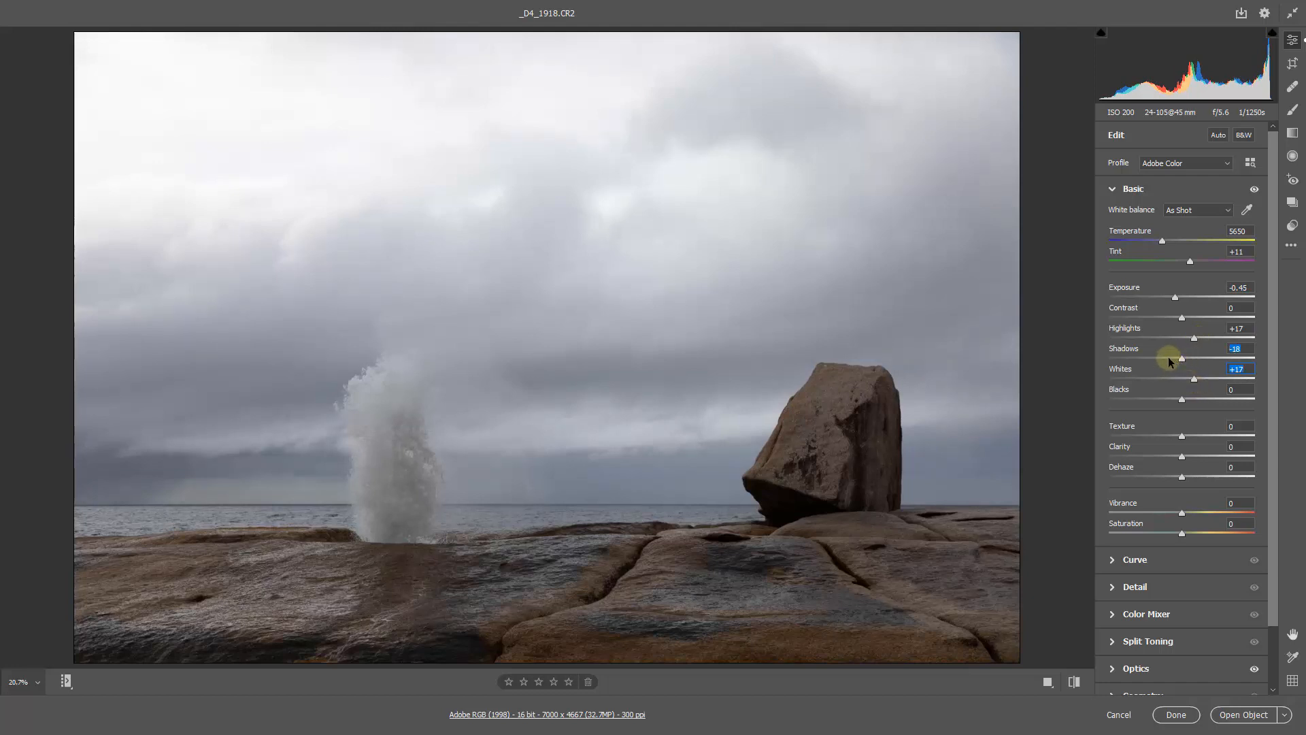
click(1175, 400)
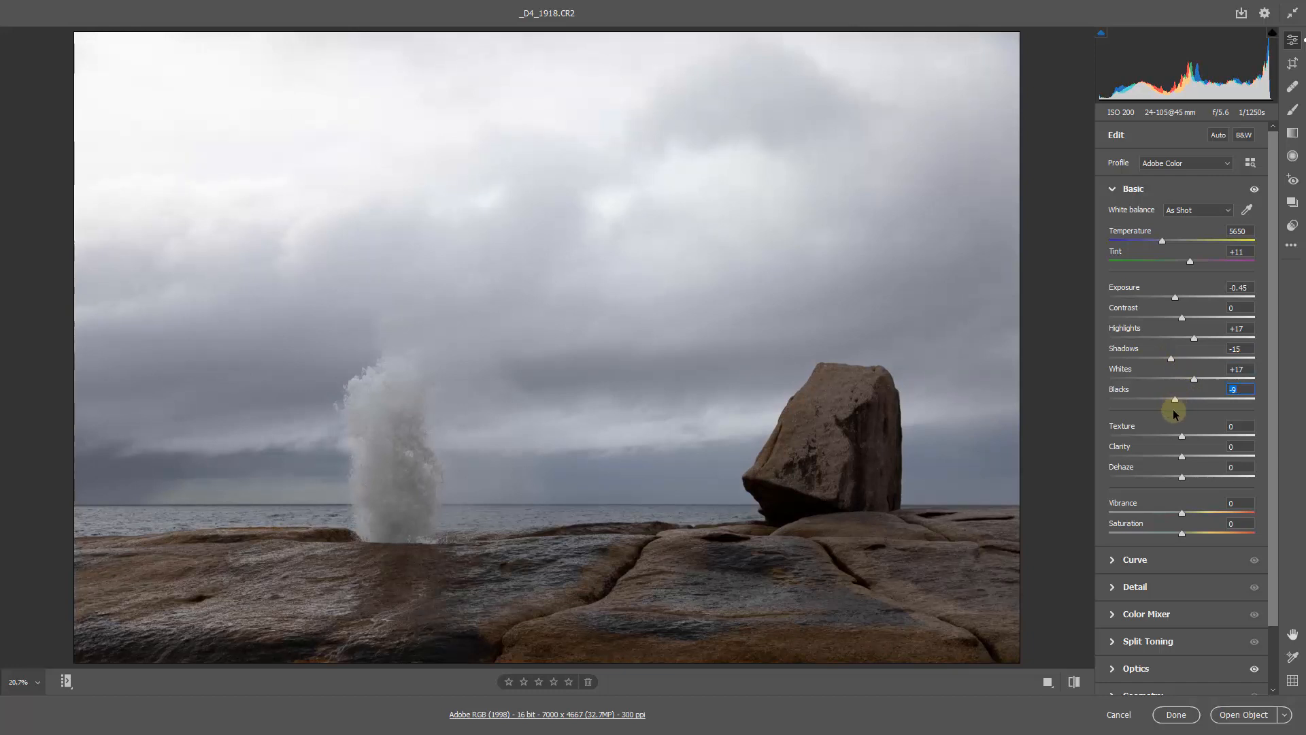
- Set Clarity to +60 and raise Shadows to +59
click(1226, 455)
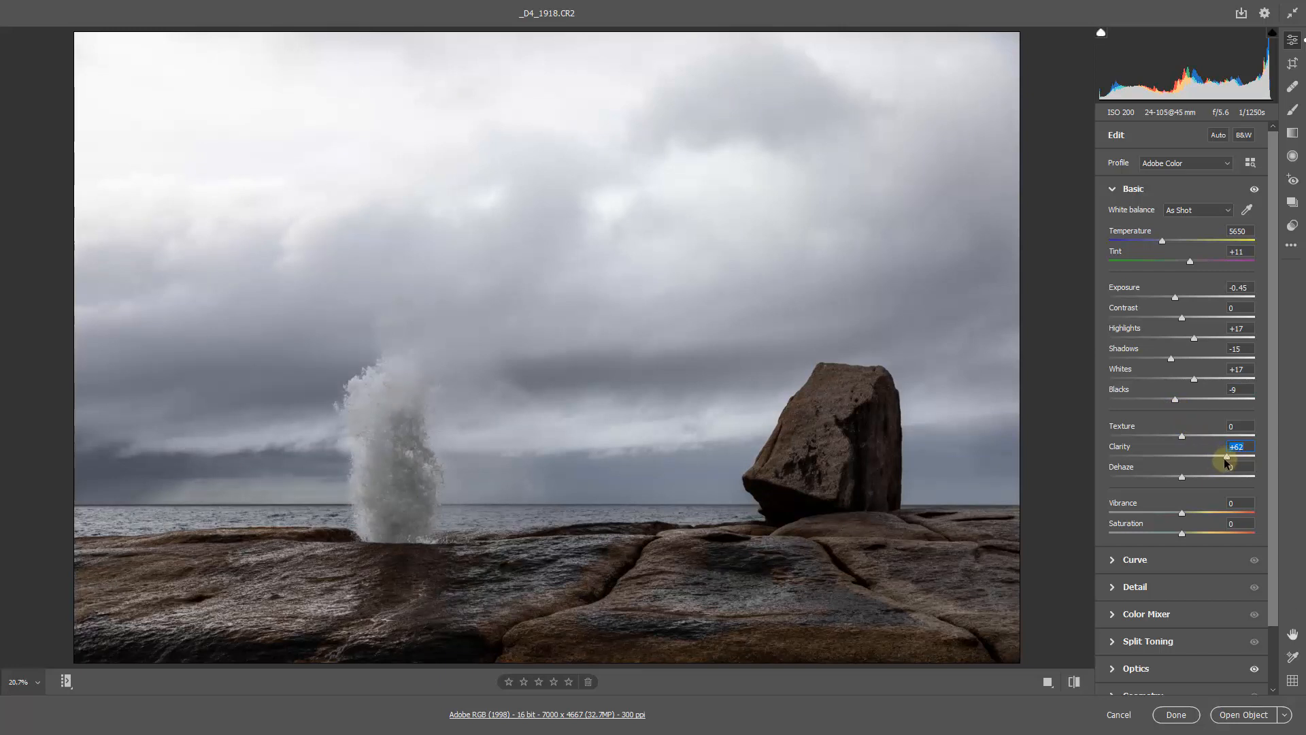
drag(1223, 457, 1222, 457)
drag(1196, 359, 1222, 359)
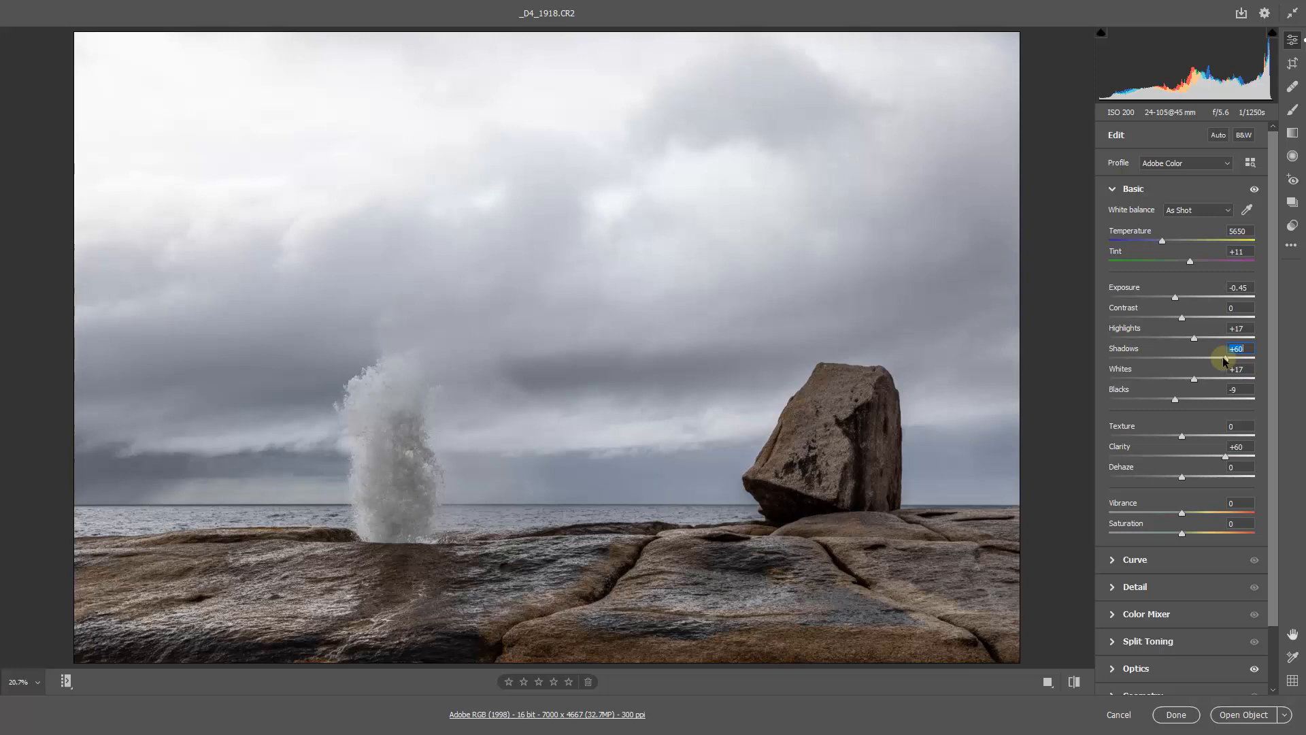
drag(1223, 359, 1221, 358)
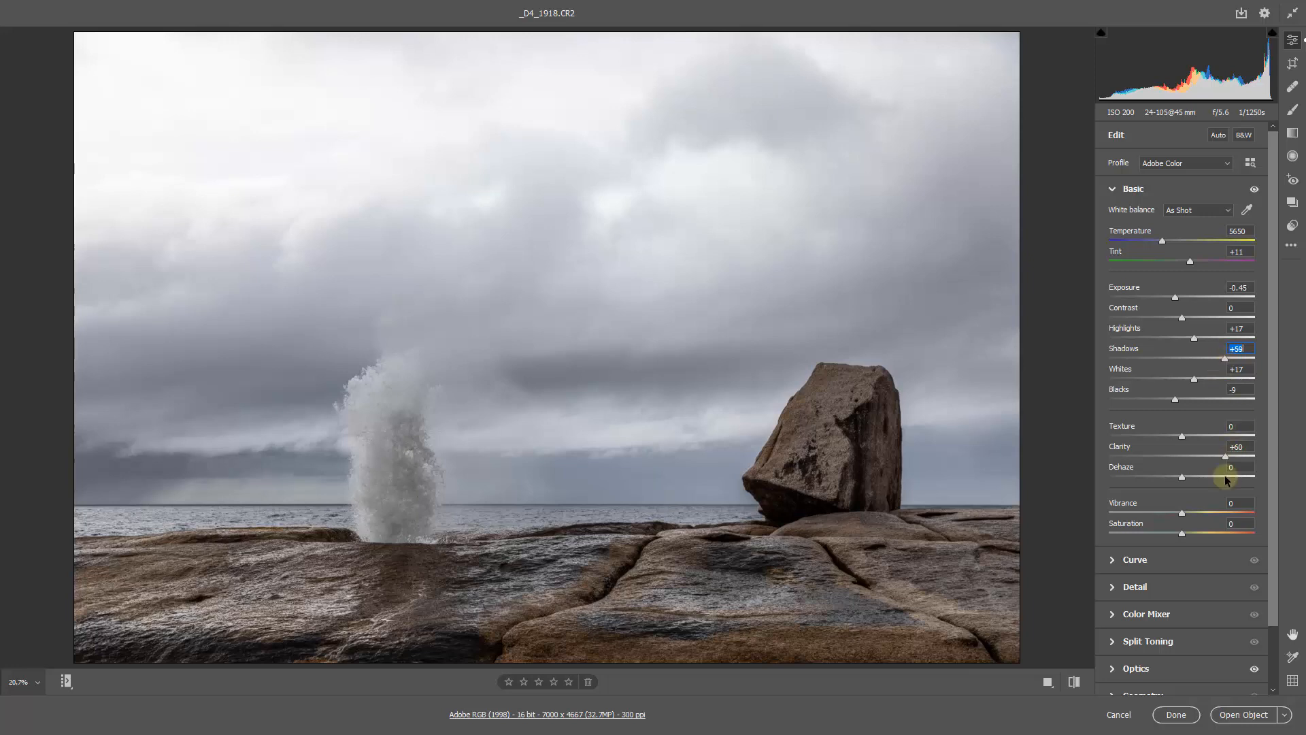
- Set Vibrance to +80 and warm the white balance to a Temperature of 5950
click(1230, 512)
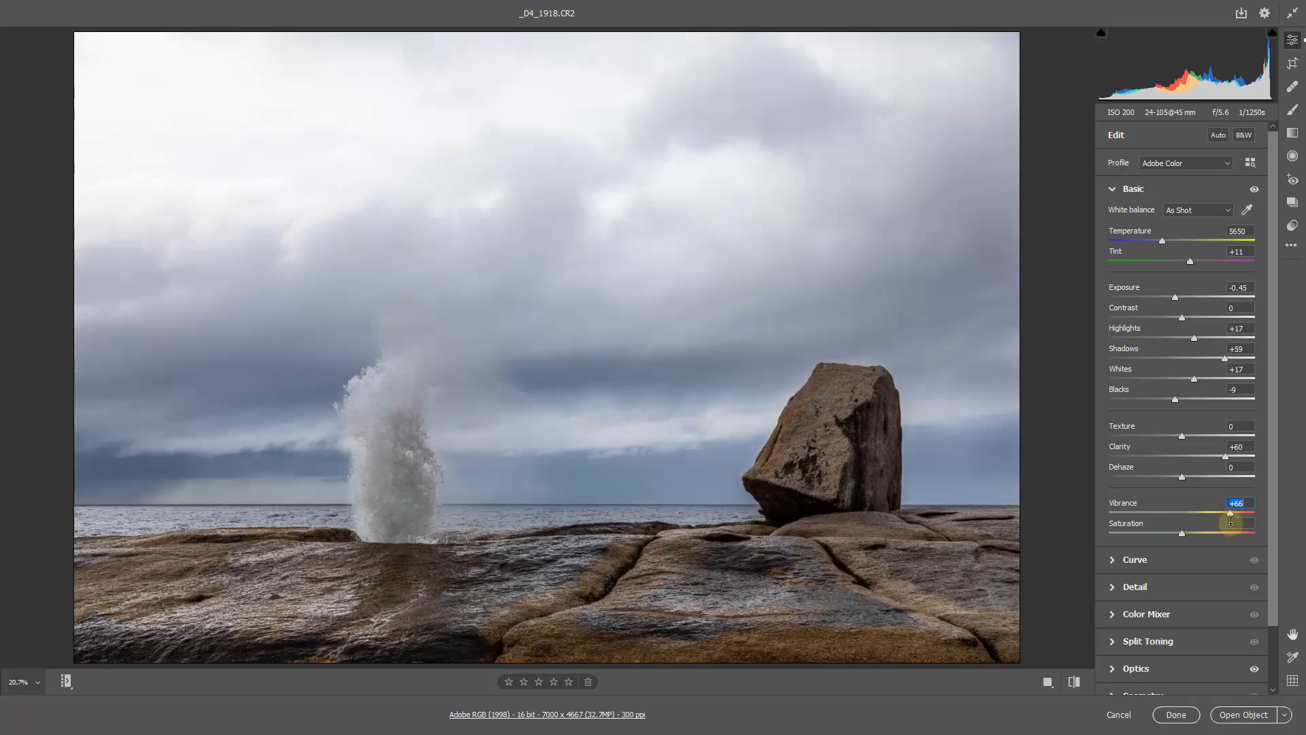
drag(1233, 513, 1242, 515)
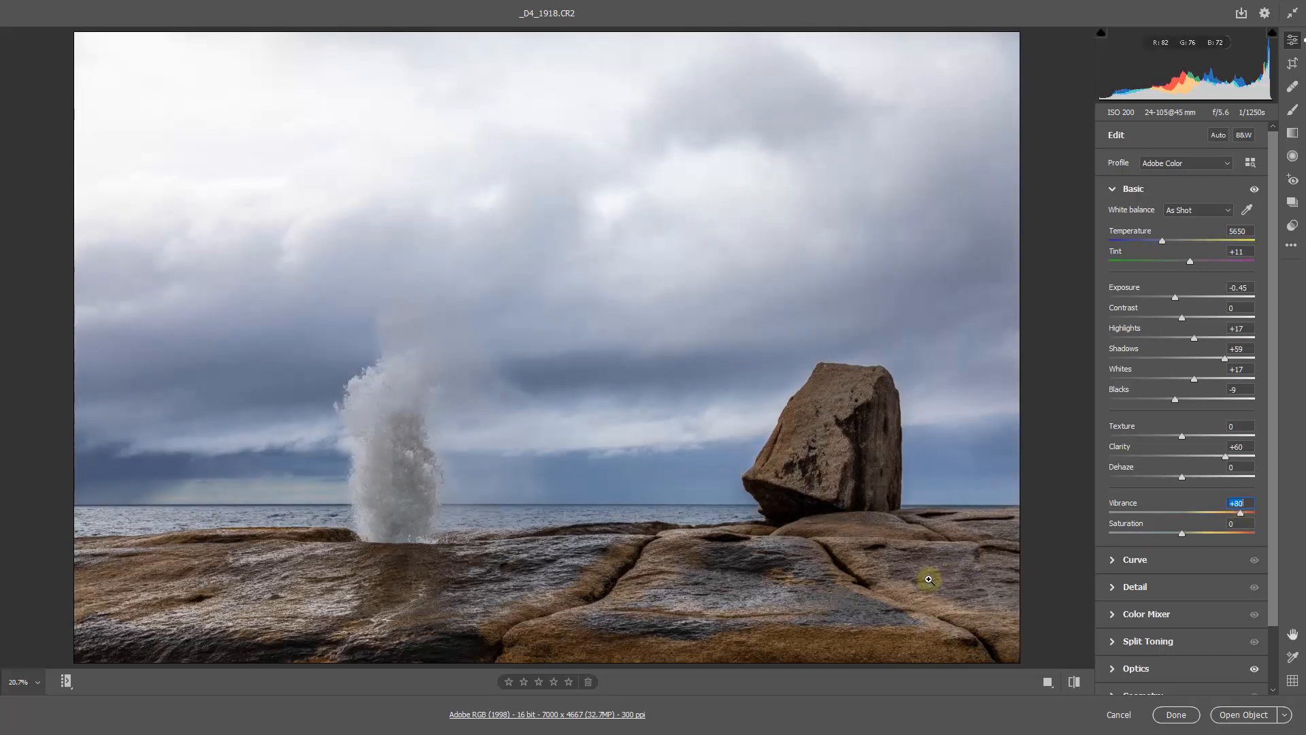
click(1164, 244)
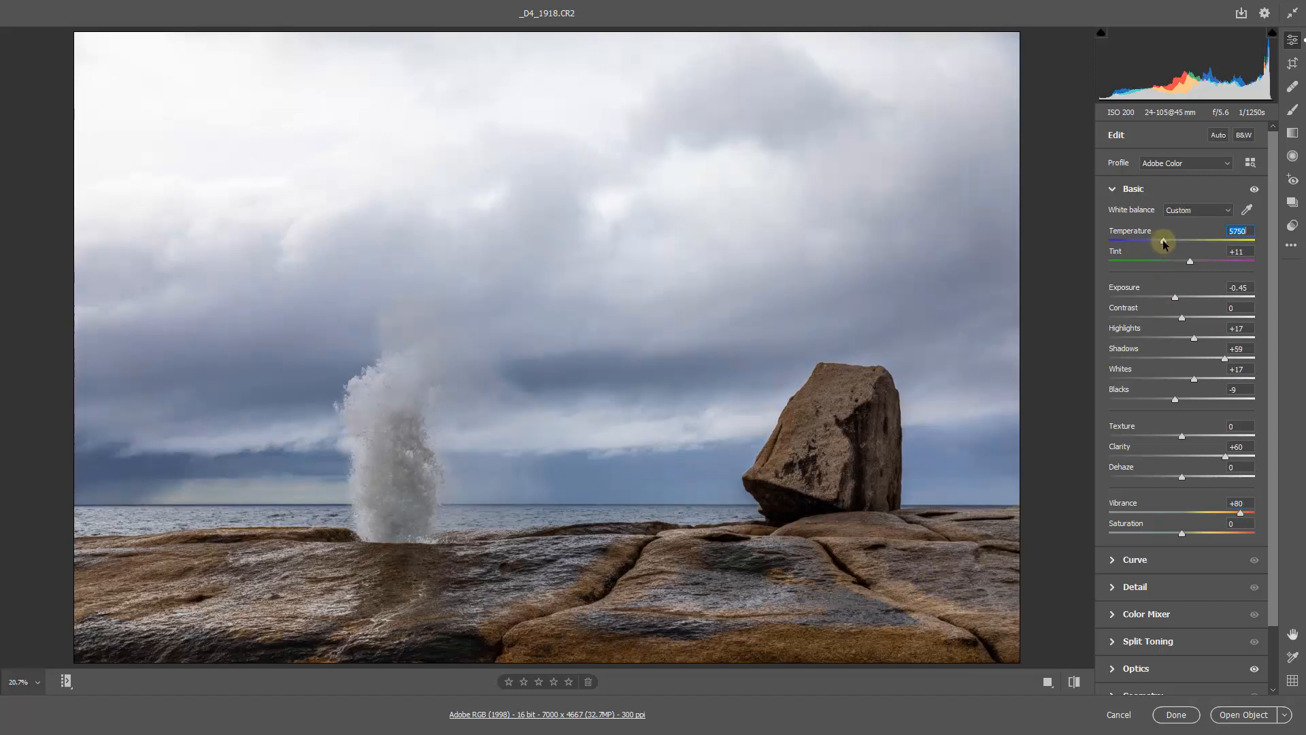
drag(1164, 243, 1167, 244)
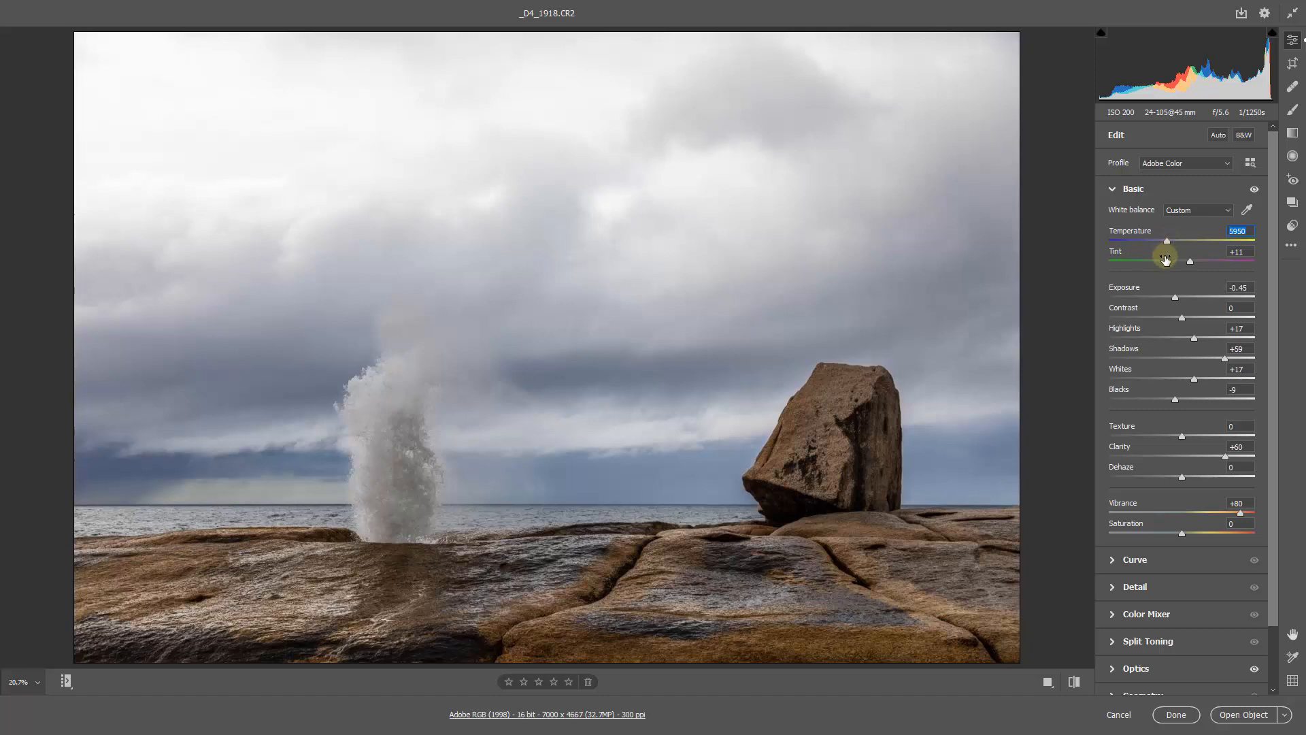
click(1059, 350)
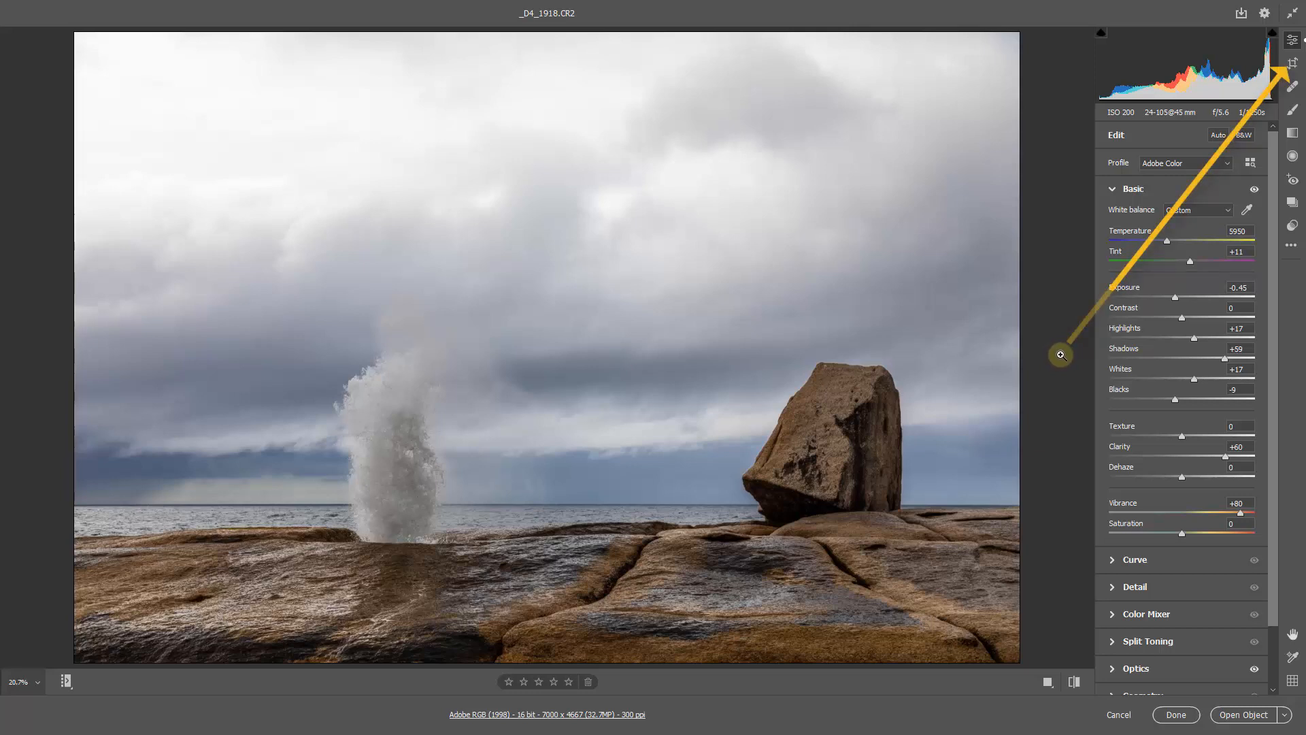
- Crop a strip of sky off the top of the photo, leaving 7000 x 4125 pixels, and fit the image on screen
click(1294, 64)
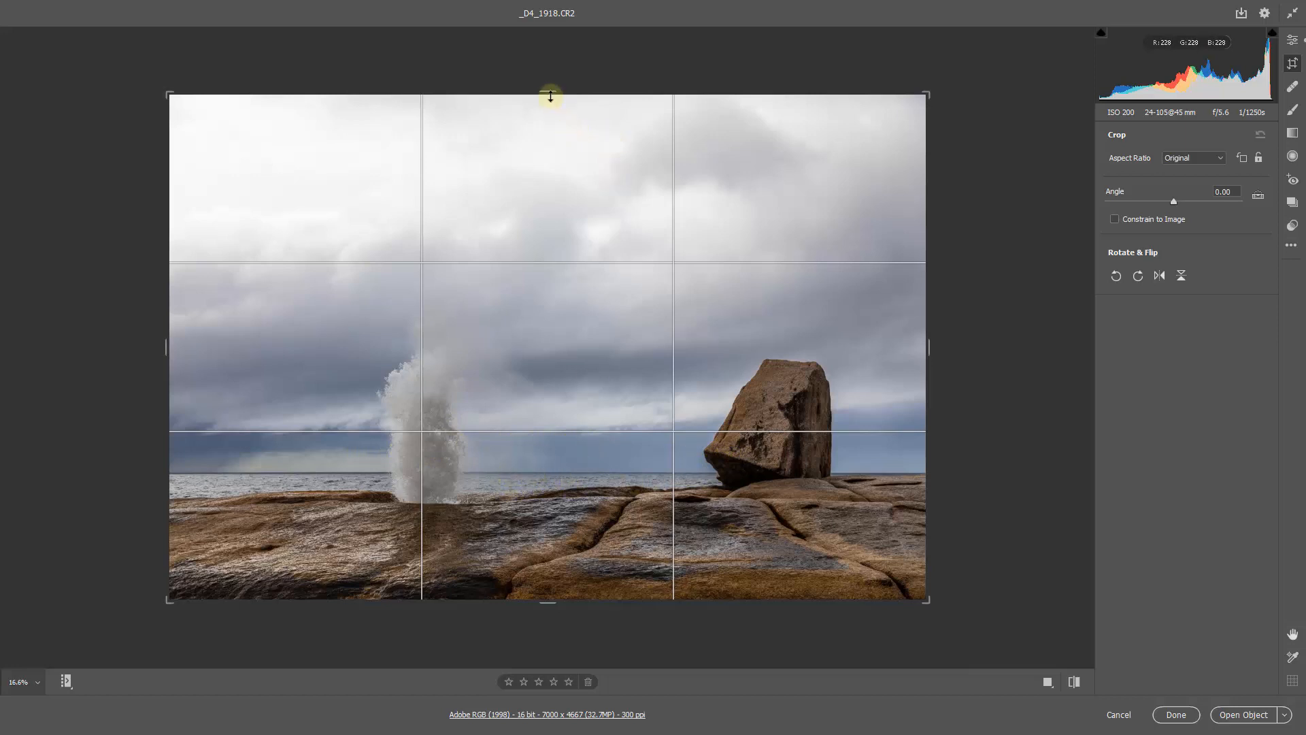
mouse_move(548, 94)
mouse_down()
mouse_move(549, 153)
mouse_move(548, 120)
mouse_up()
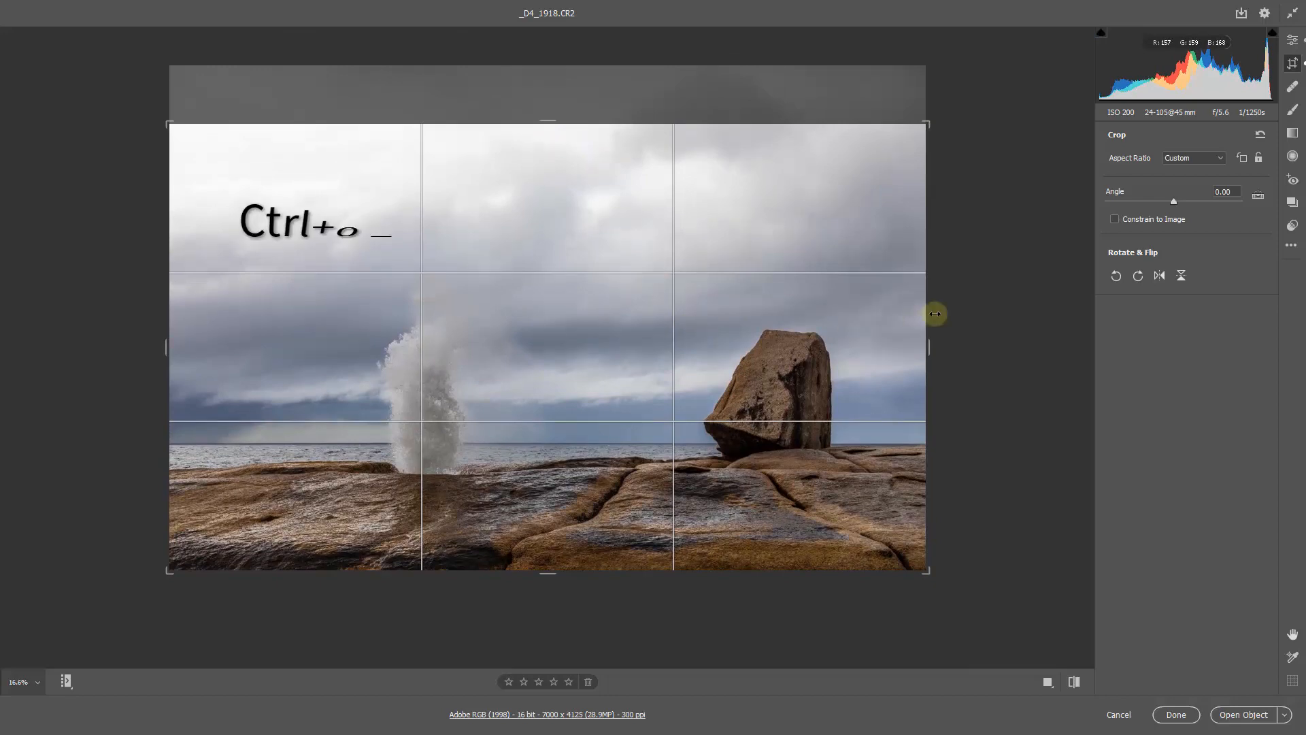
key(Return)
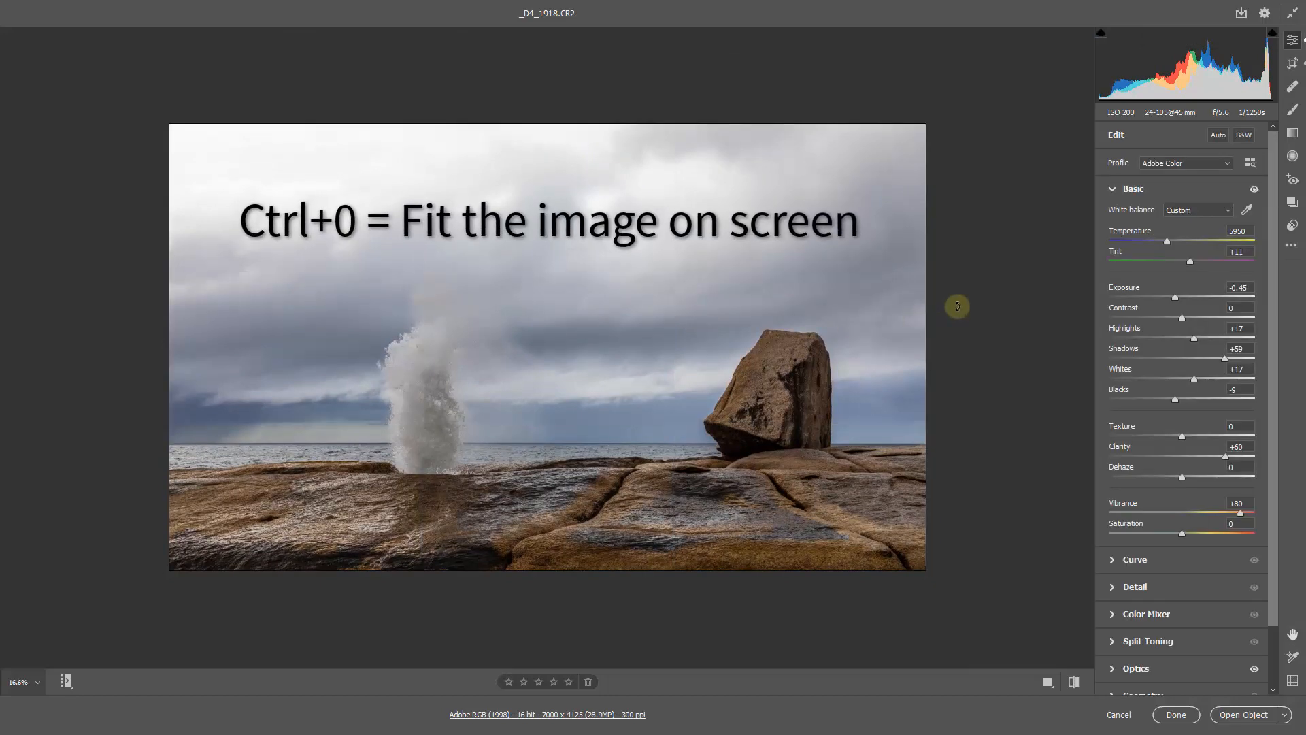
key(ctrl+0)
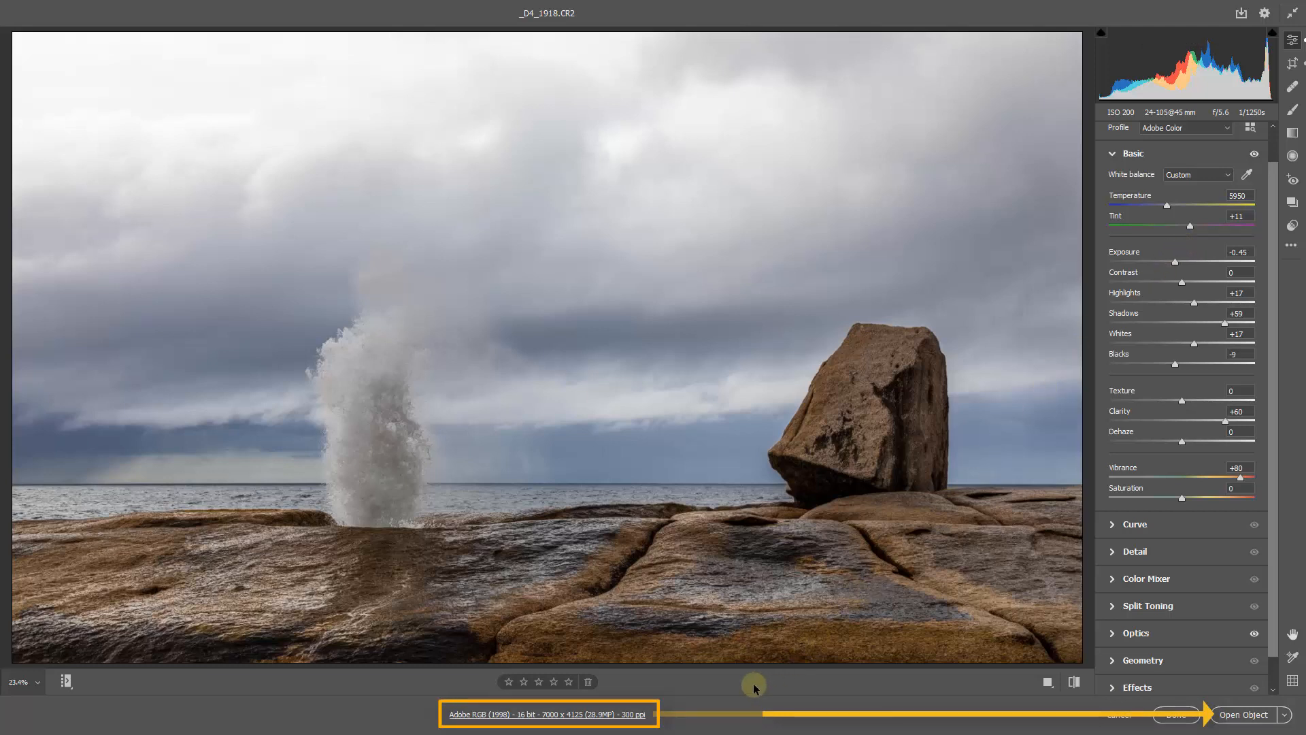
- Check the workflow preferences for colour space, image sizing and opening as Smart Objects, leaving them unchanged
click(547, 714)
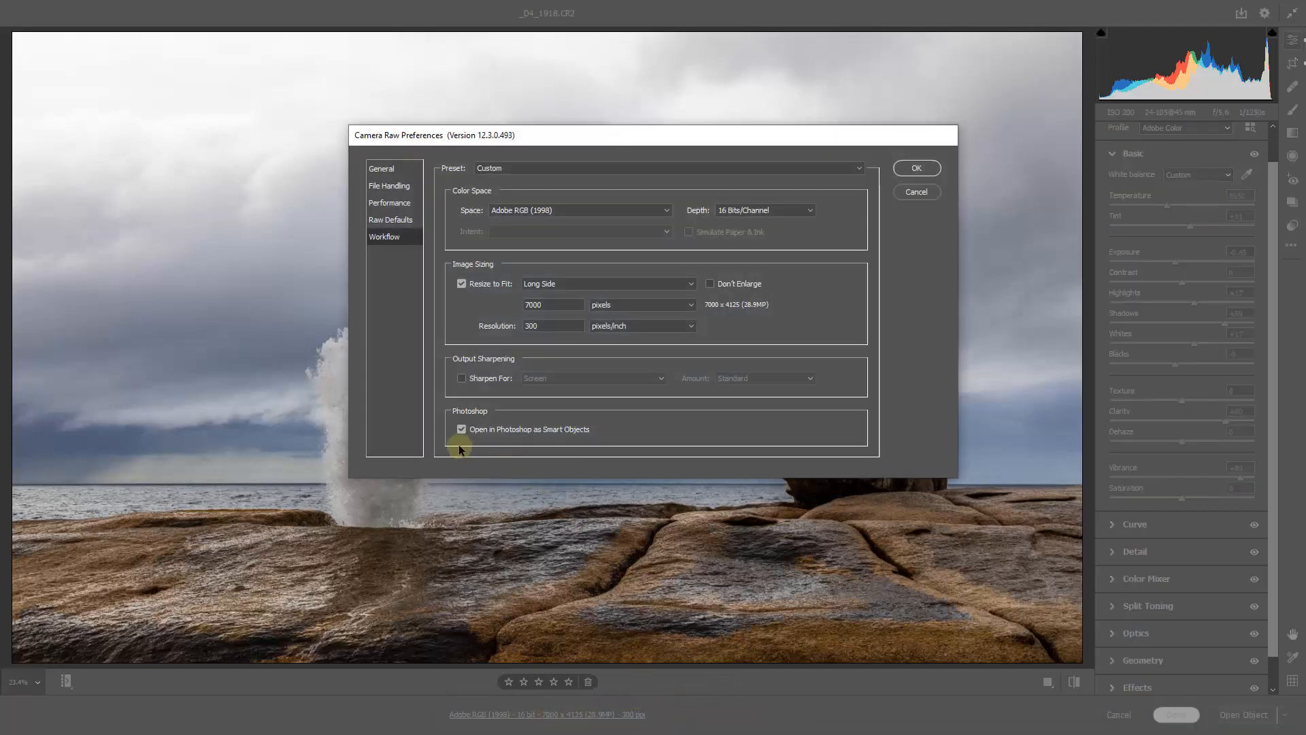
click(916, 192)
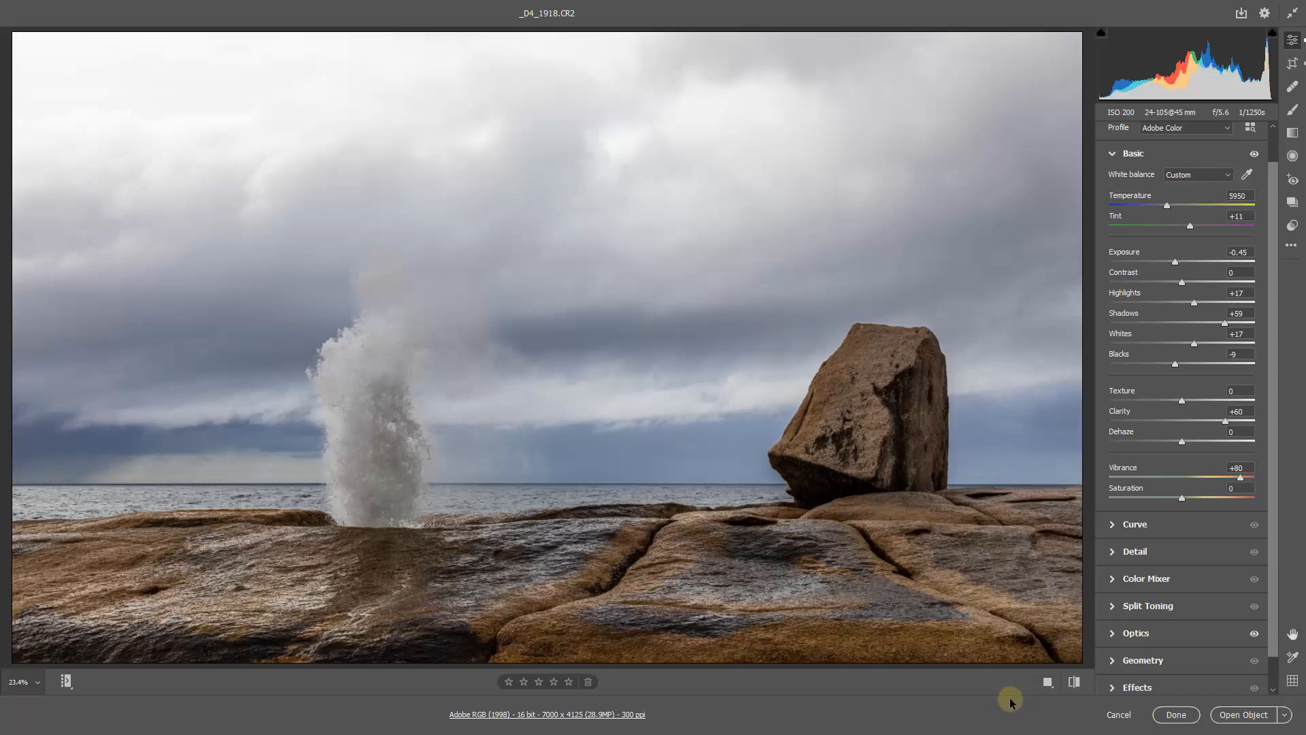
- Save the raw adjustments without opening the photo, then switch to Adobe Bridge and duplicate _D4_1918.CR2
click(1175, 716)
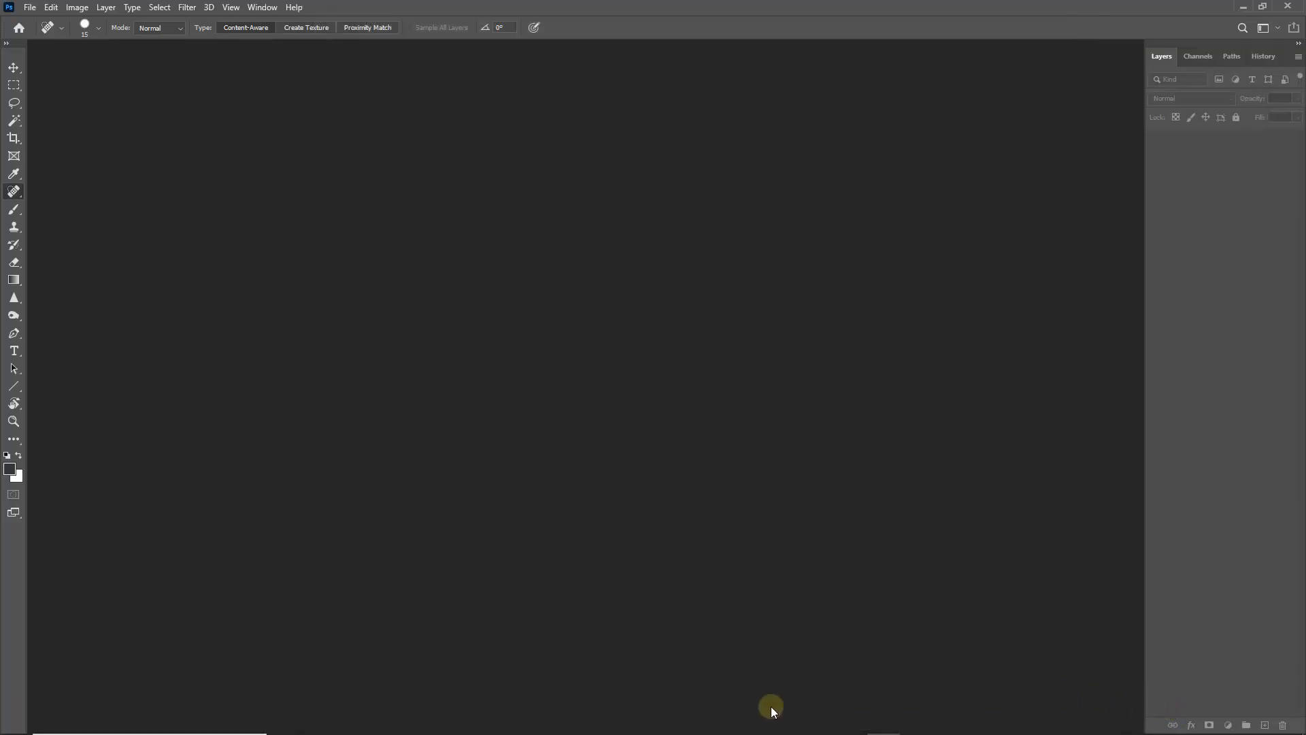
mouse_move(772, 734)
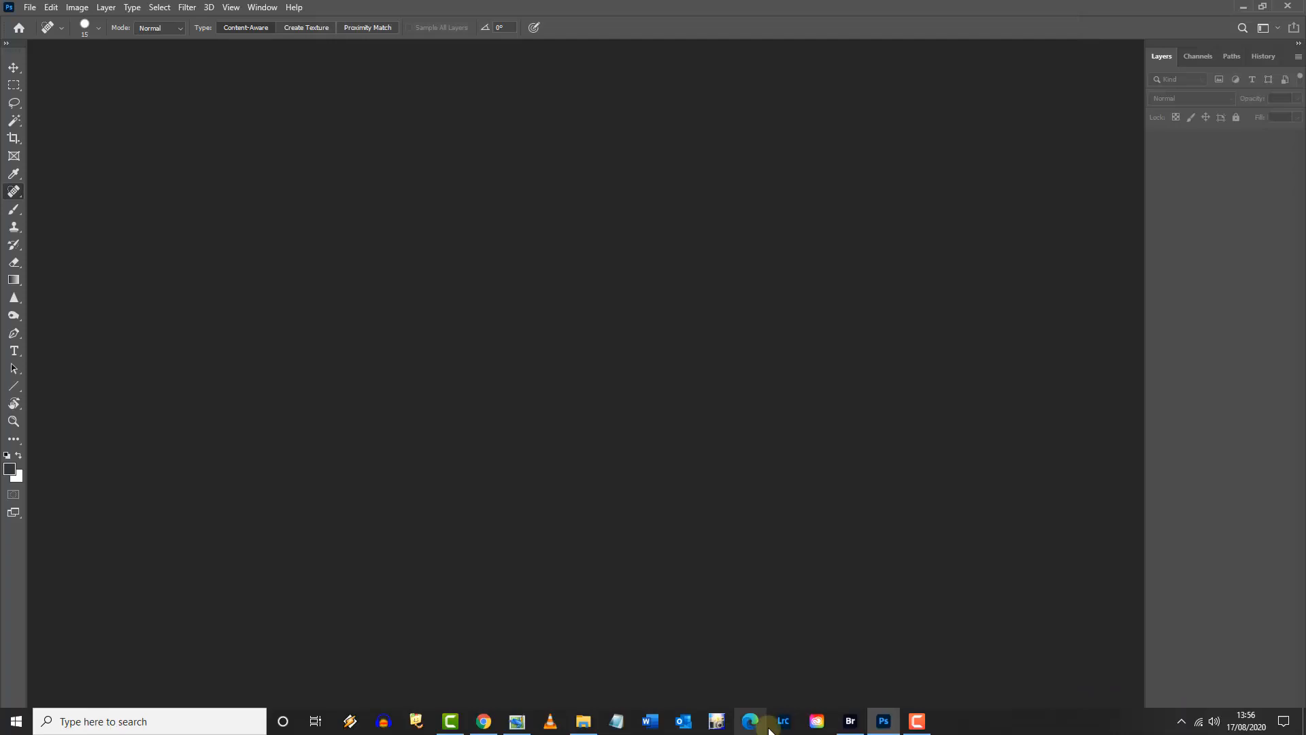
click(849, 722)
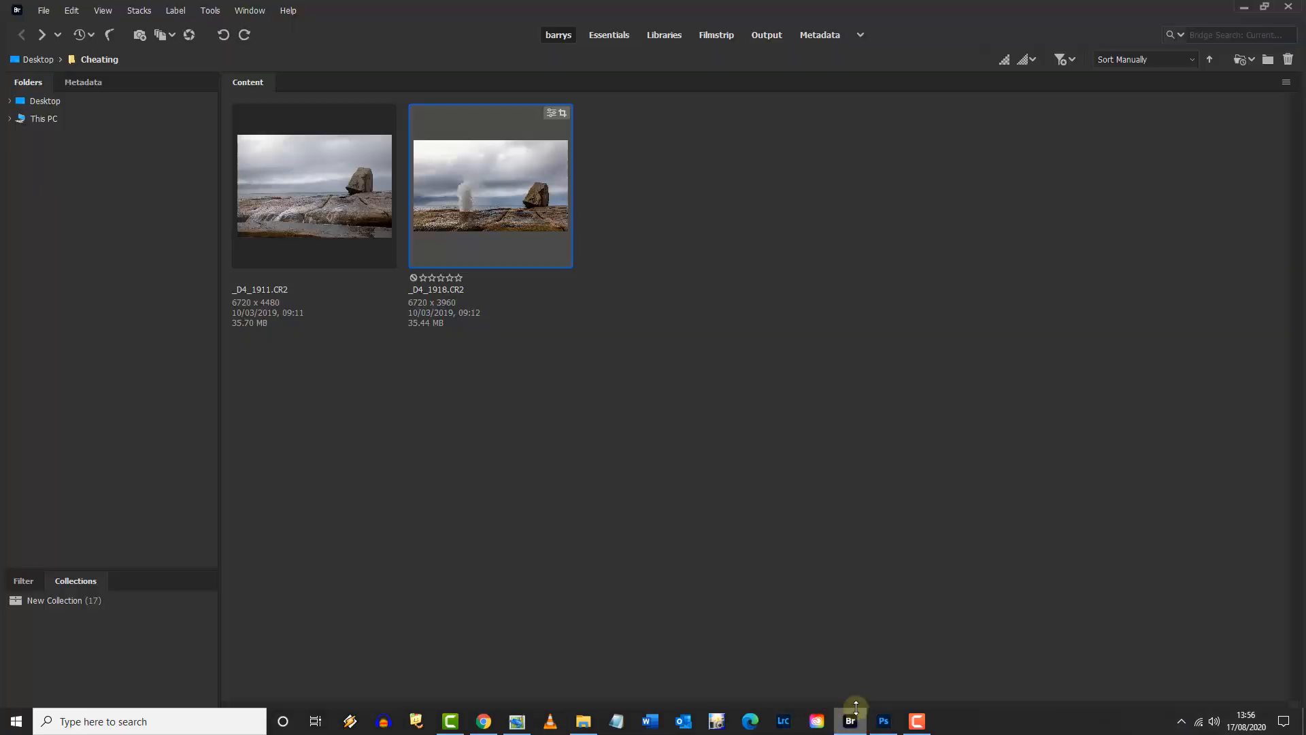
right_click(490, 183)
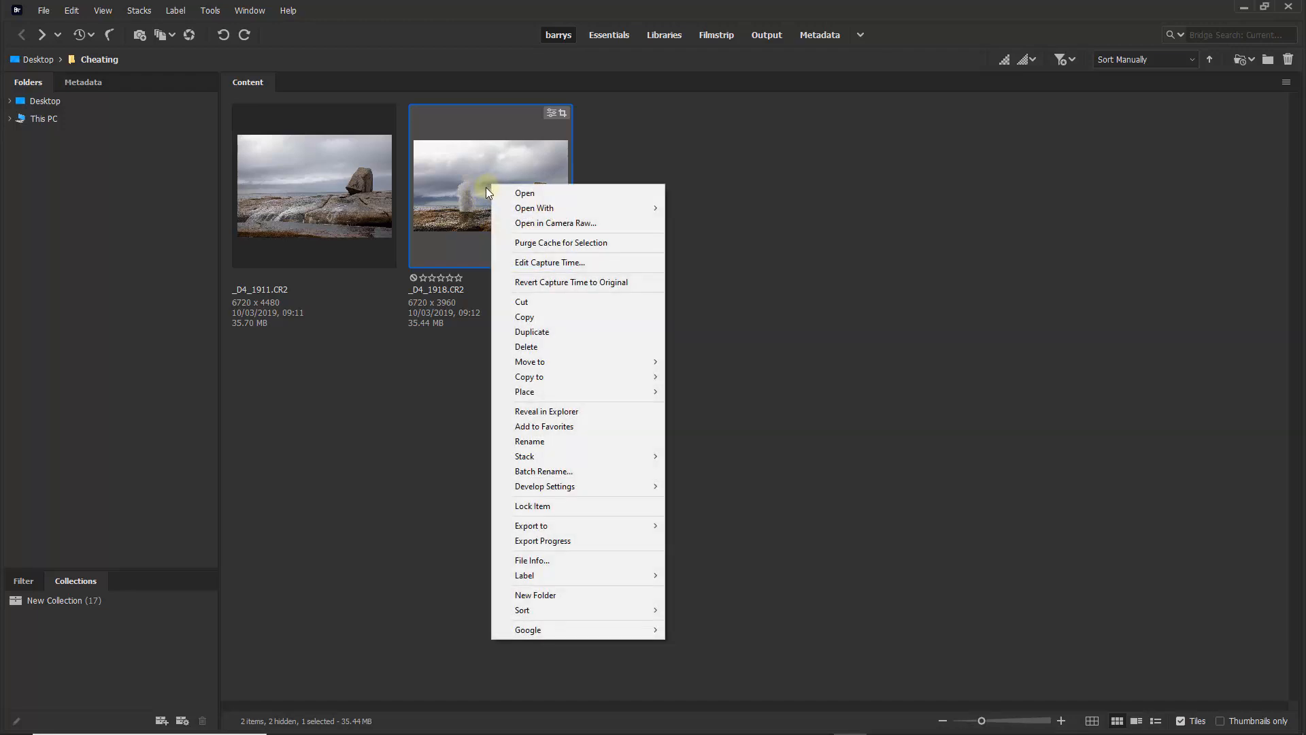
click(540, 334)
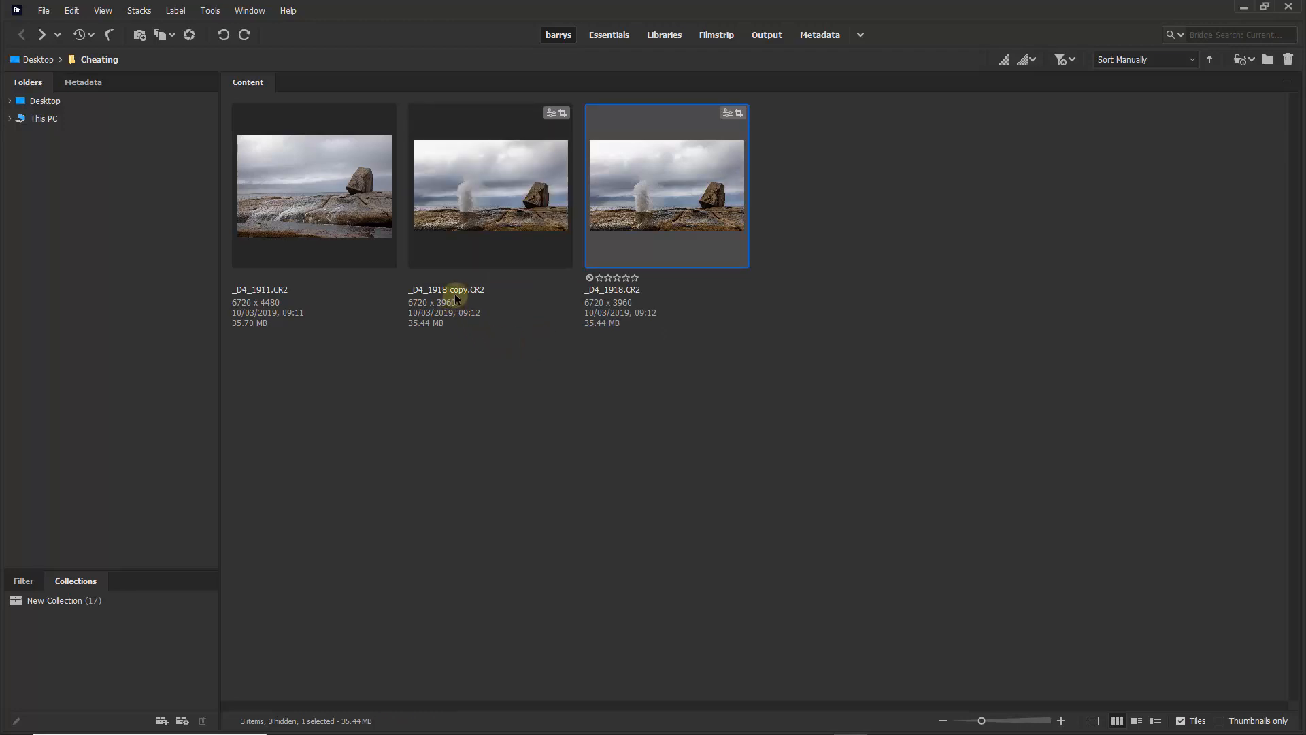
- Rename the duplicated raw file as _D4_1918 001.CR2
click(458, 289)
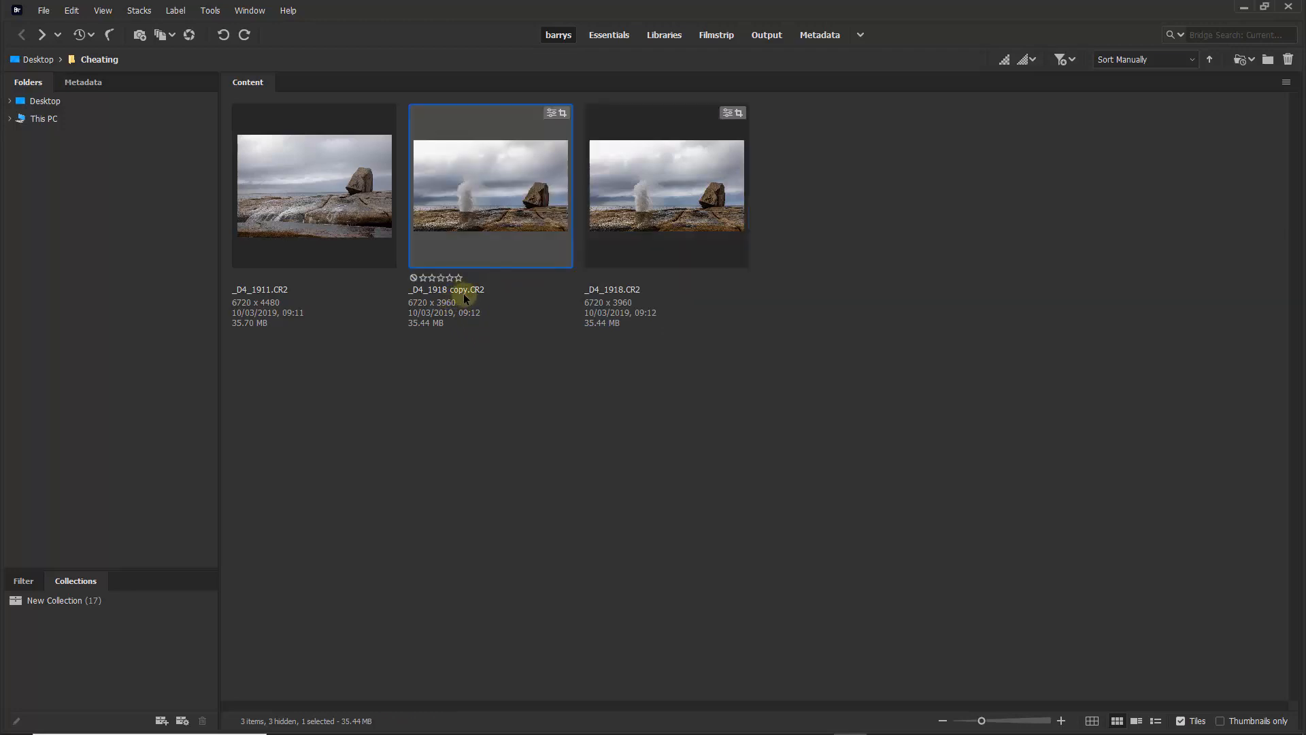
click(464, 292)
click(513, 290)
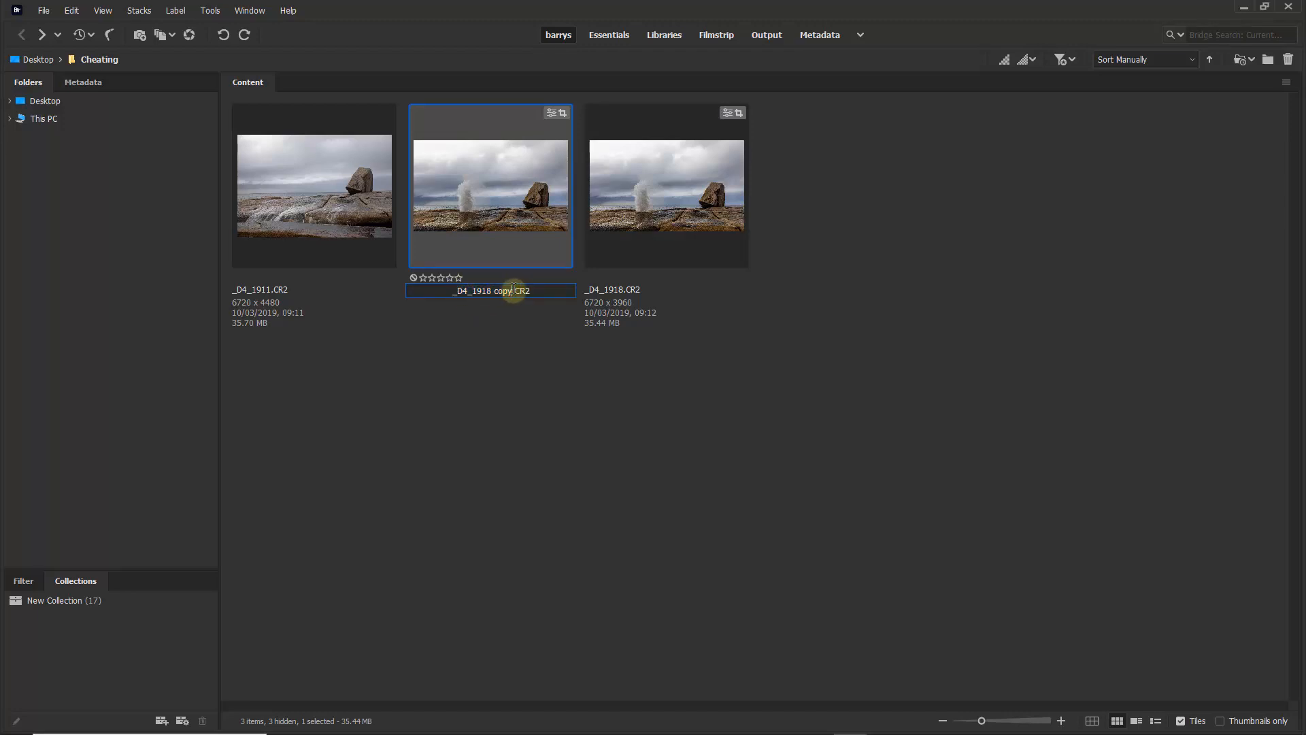
drag(513, 290, 531, 291)
key(BackSpace)
key(BackSpace)
key(BackSpace)
key(BackSpace)
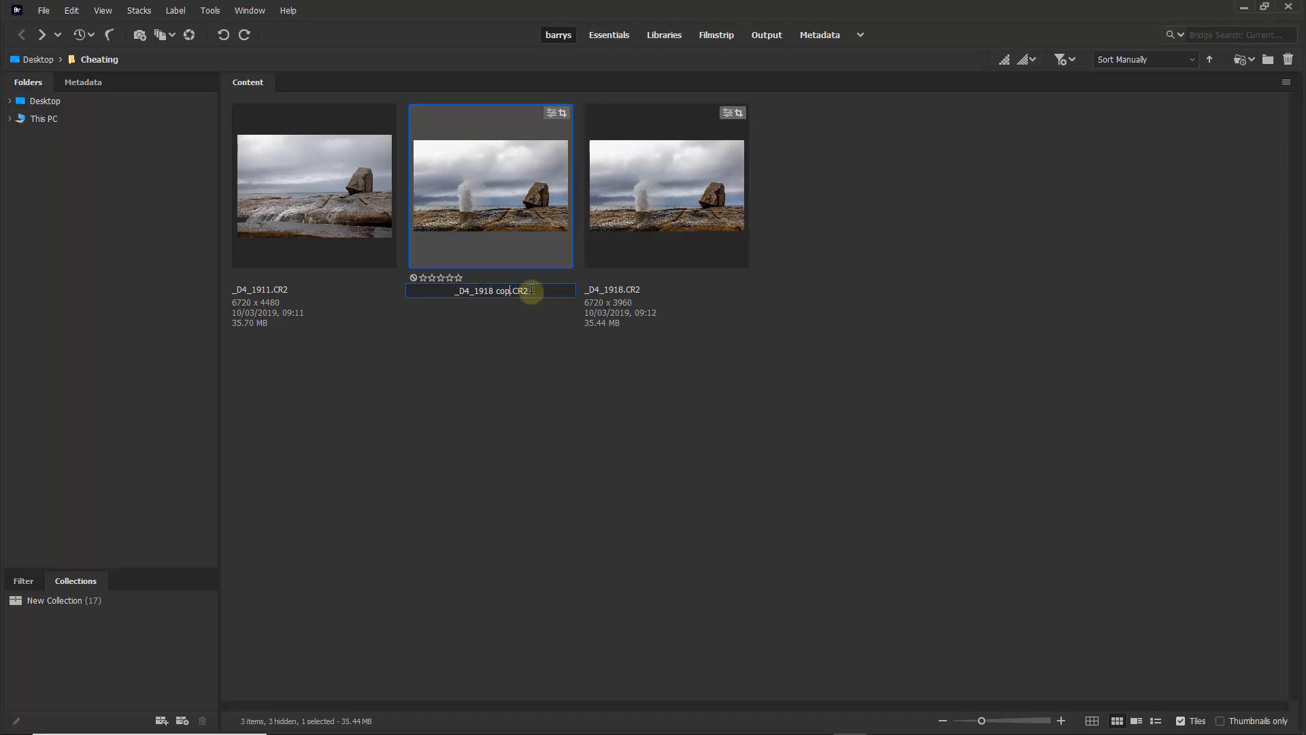
text(001)
click(547, 373)
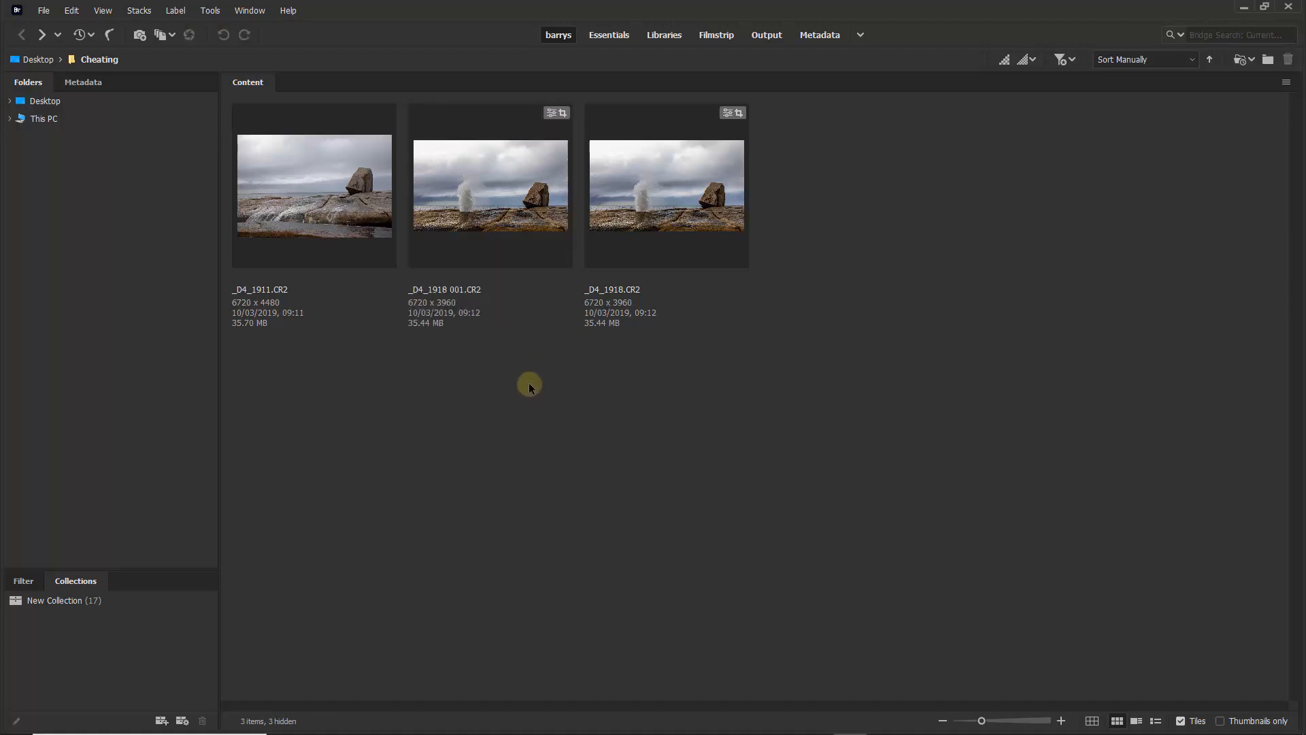
- Open _D4_1918 001.CR2 and use the Color Mixer's targeted saturation adjustment on the rocks to set Oranges to +51 and Yellows to +31
double_click(496, 171)
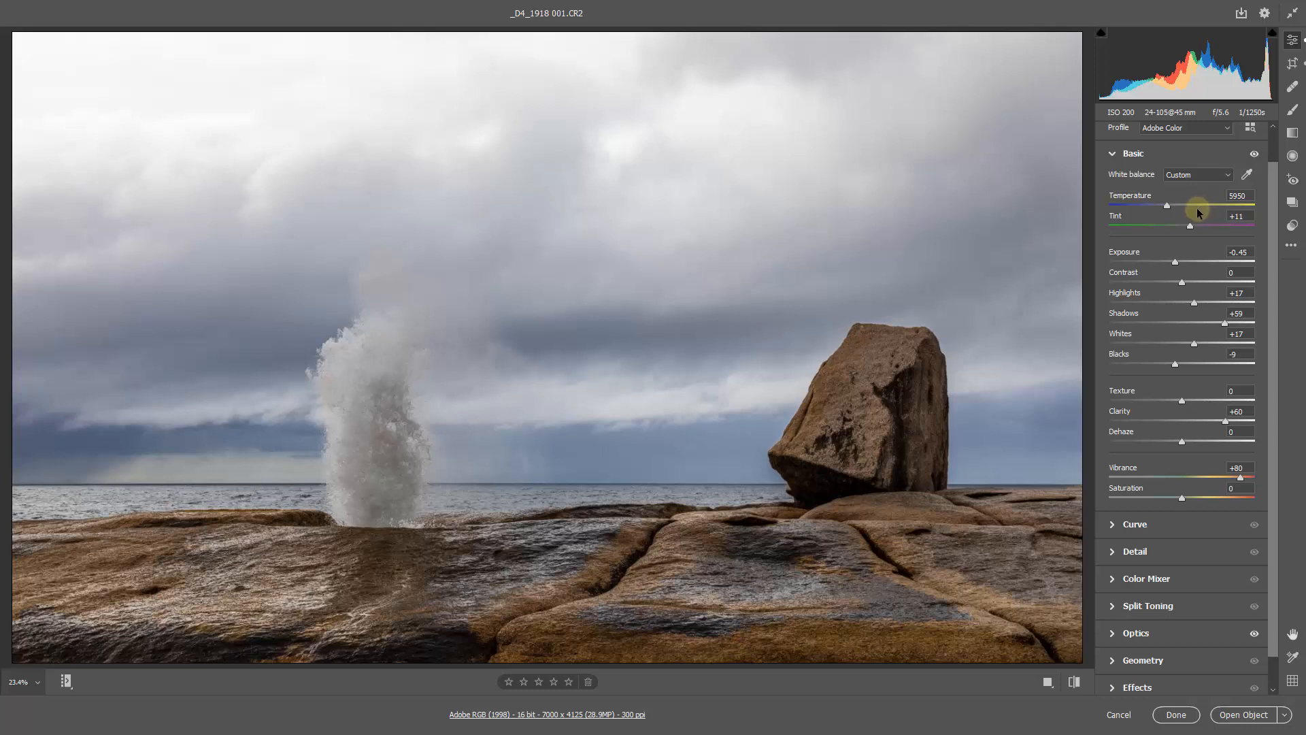
click(1113, 580)
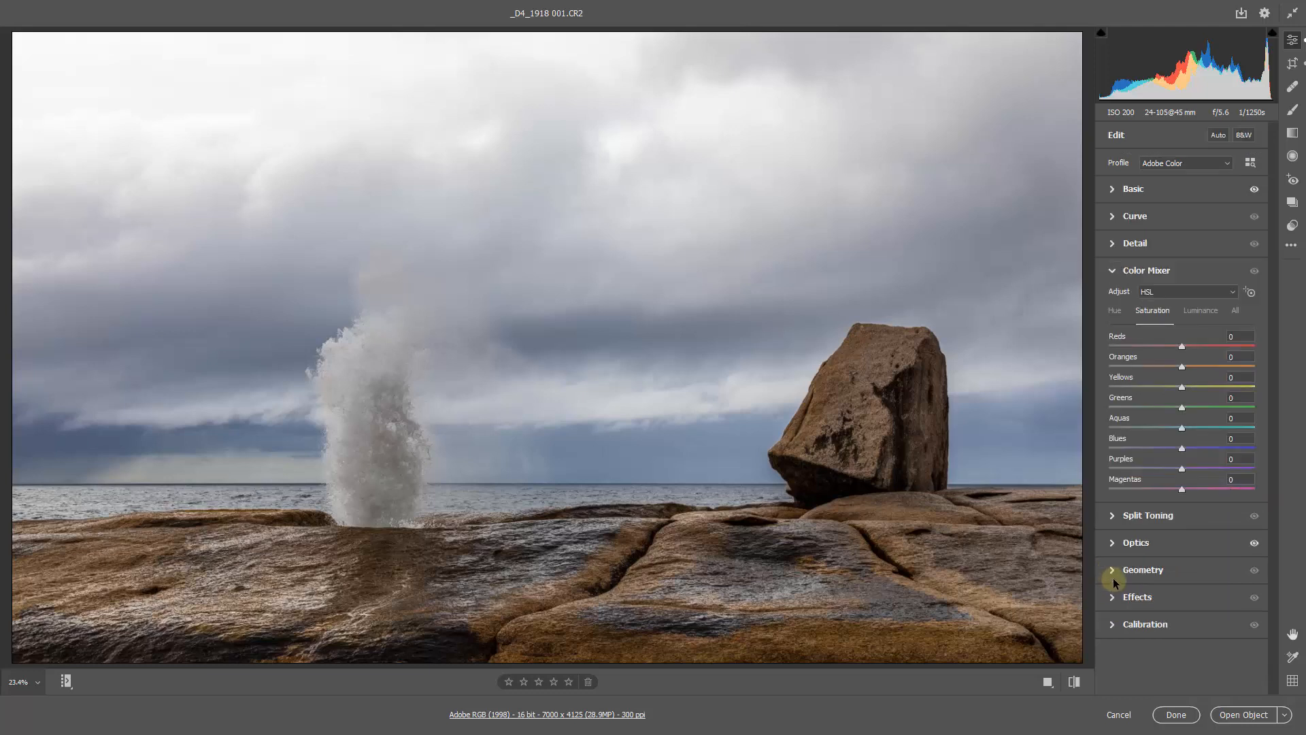
click(1151, 314)
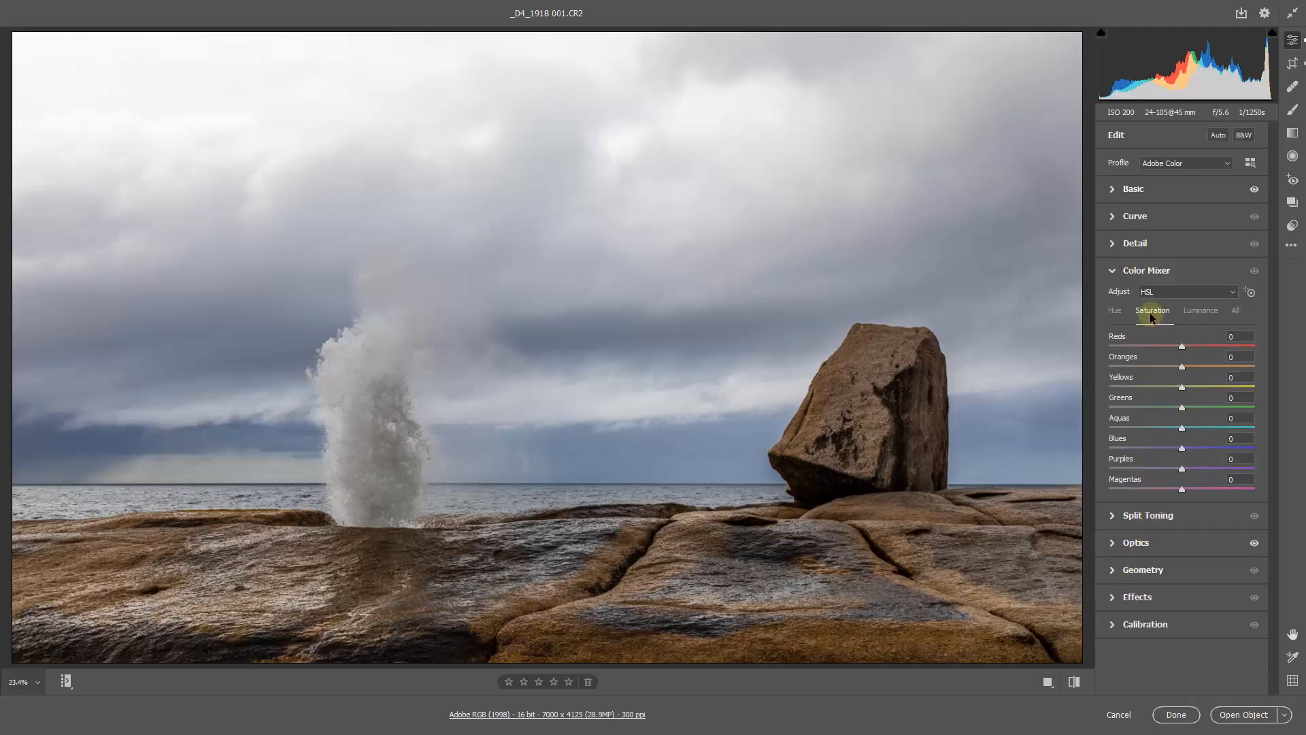
click(1249, 291)
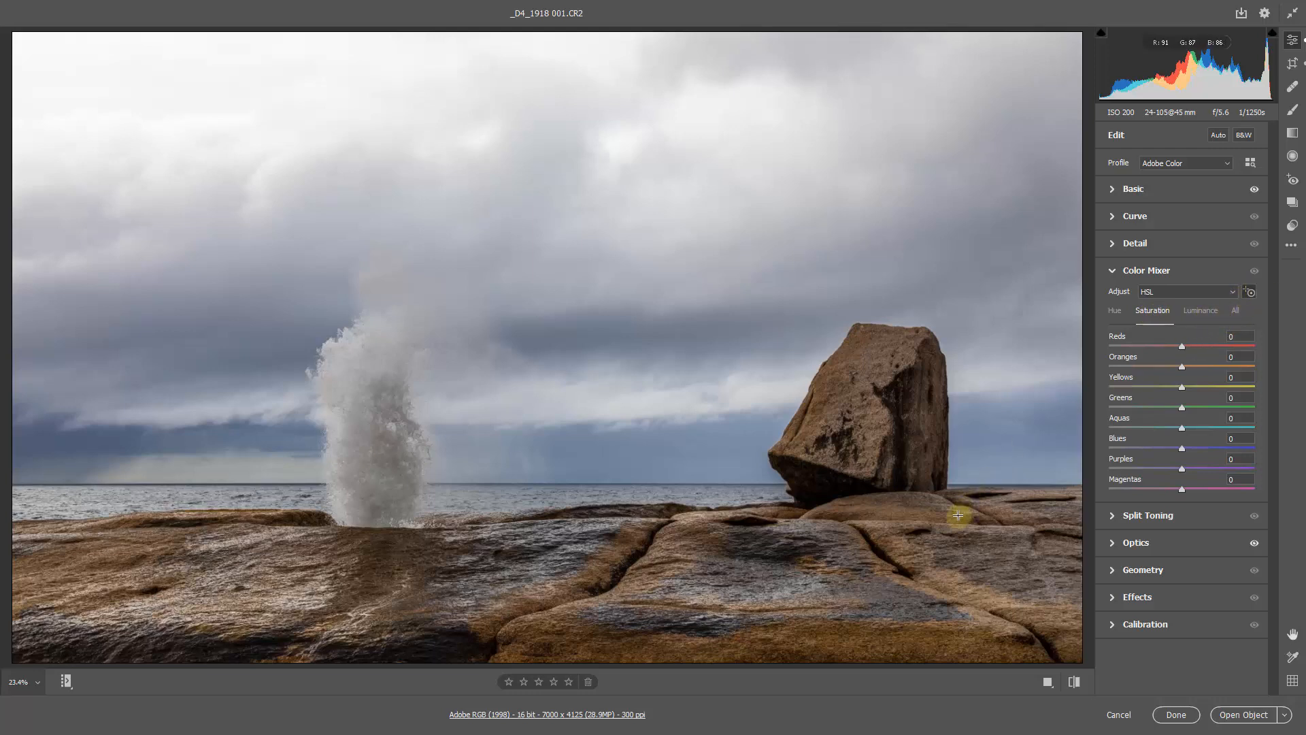
drag(906, 514, 1014, 516)
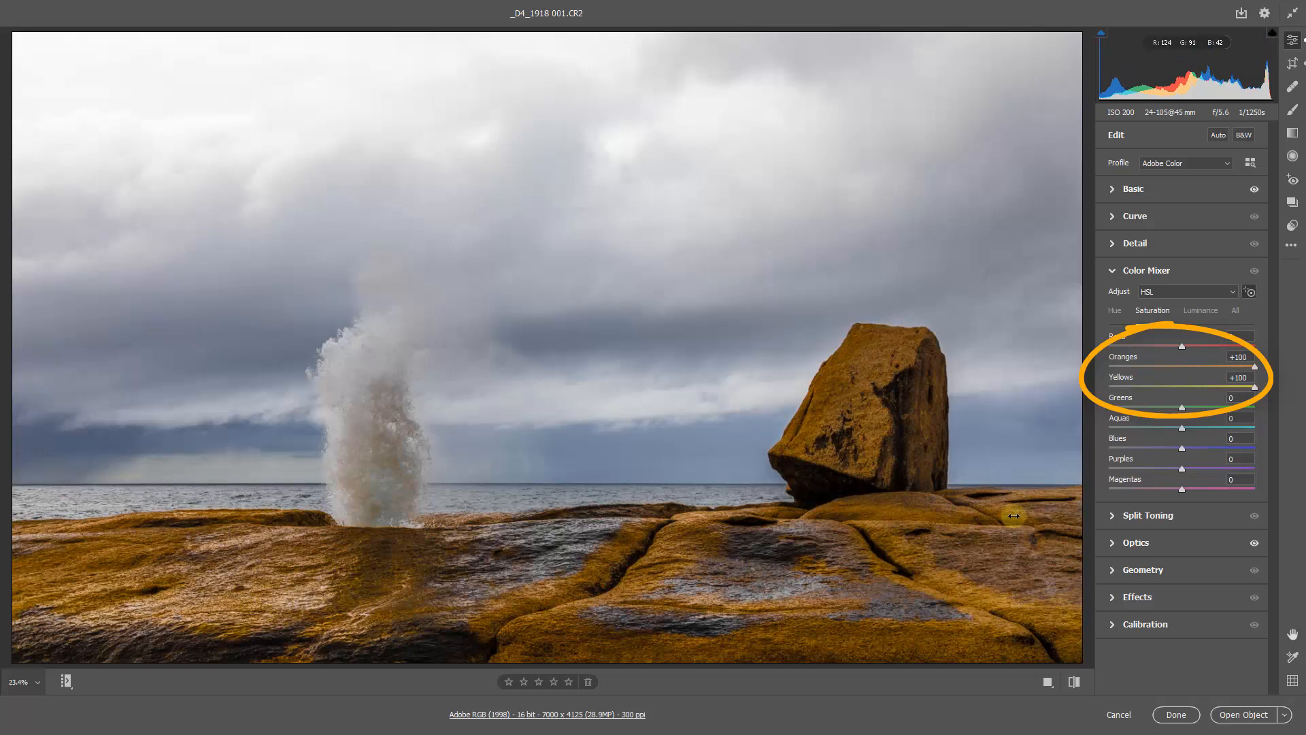
drag(1013, 516, 937, 517)
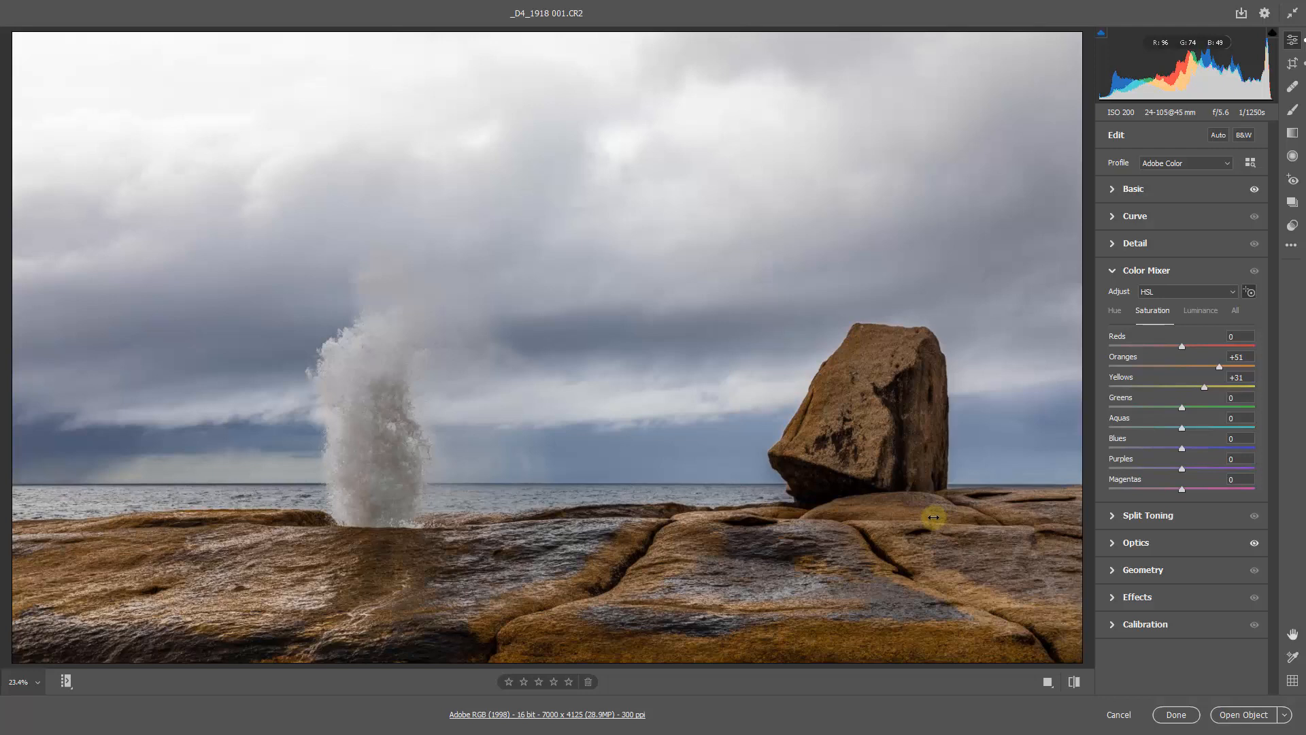
- Reduce the rocks' colour saturation slightly with the targeted adjustment, setting Oranges to +46 and Yellows to +28
drag(933, 517, 930, 517)
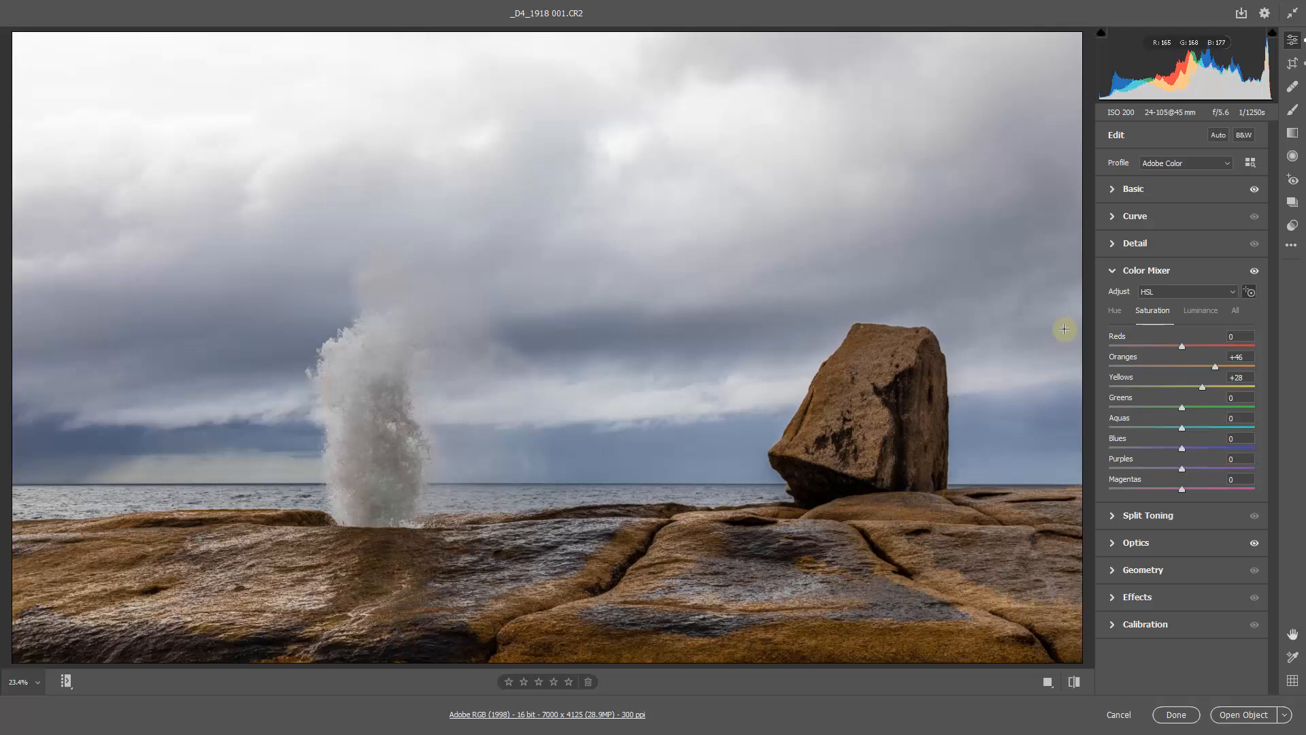
click(1113, 272)
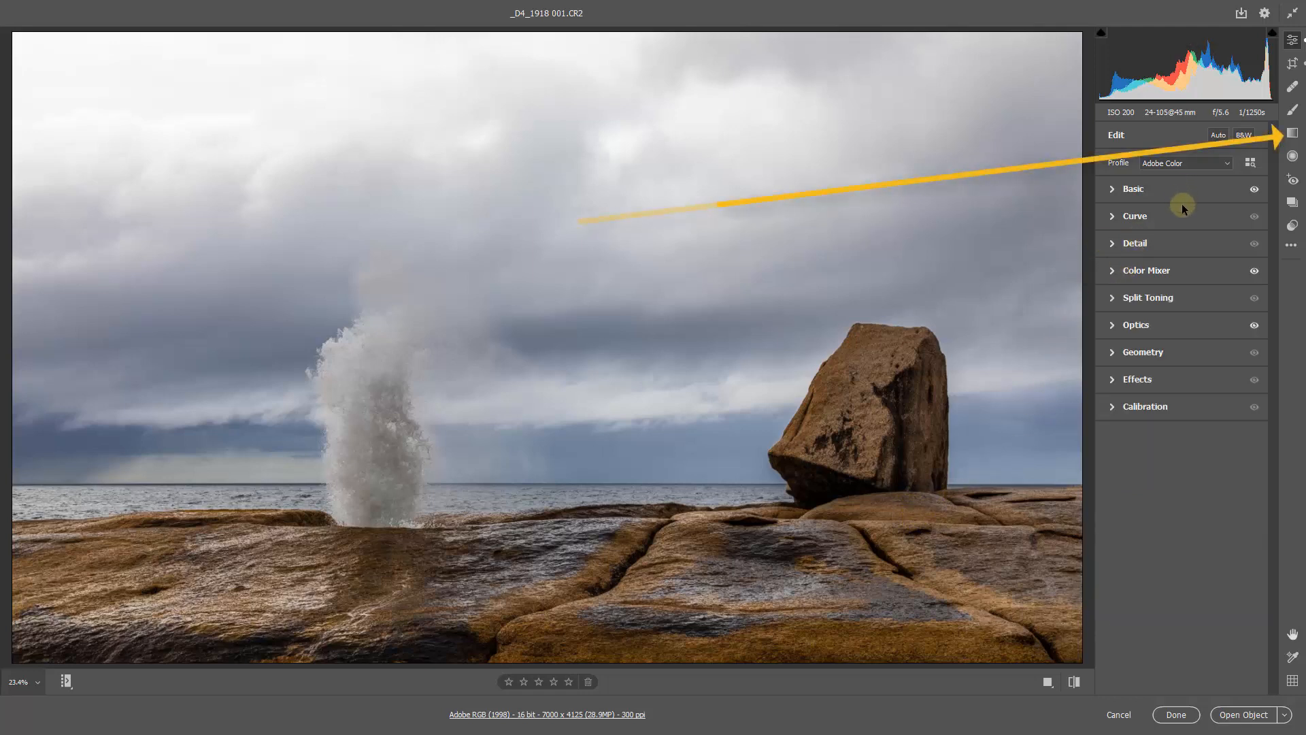
- Add a vertical graduated filter from the middle of the sky down into the foreground rocks and hide its overlay
click(1292, 134)
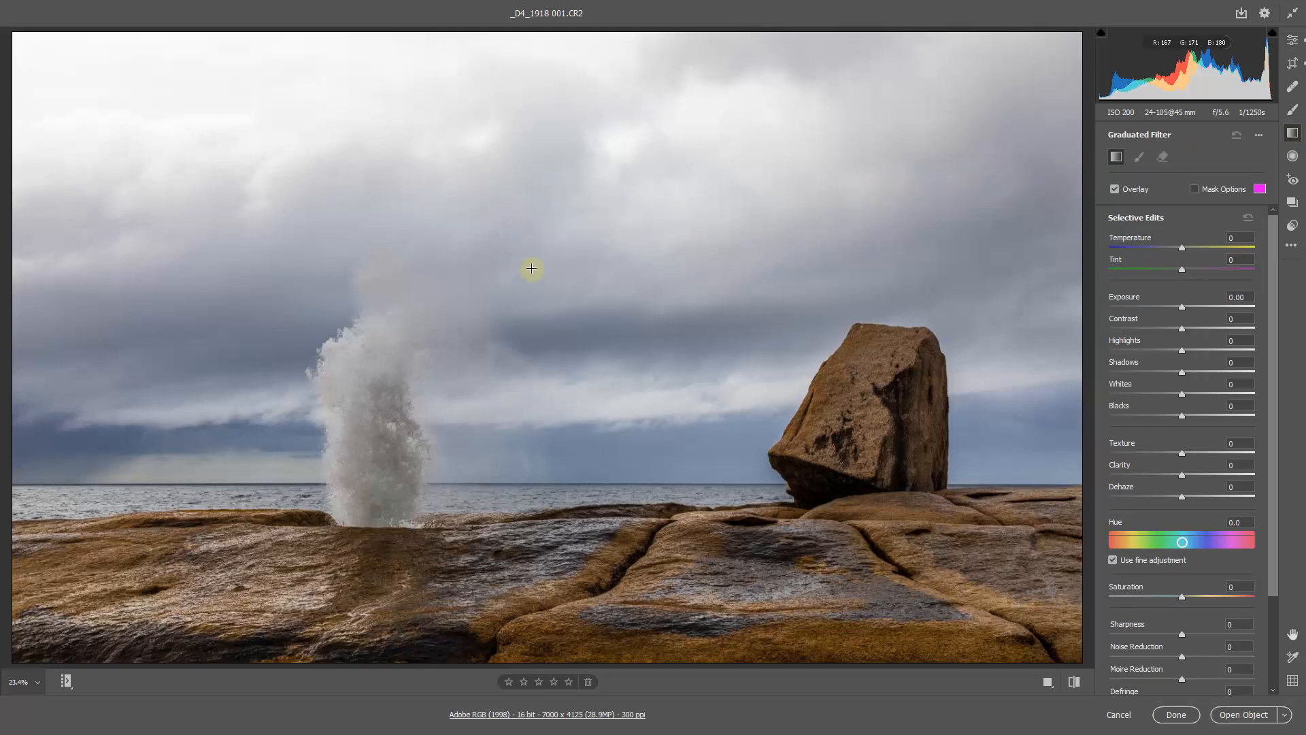
drag(533, 273, 532, 579)
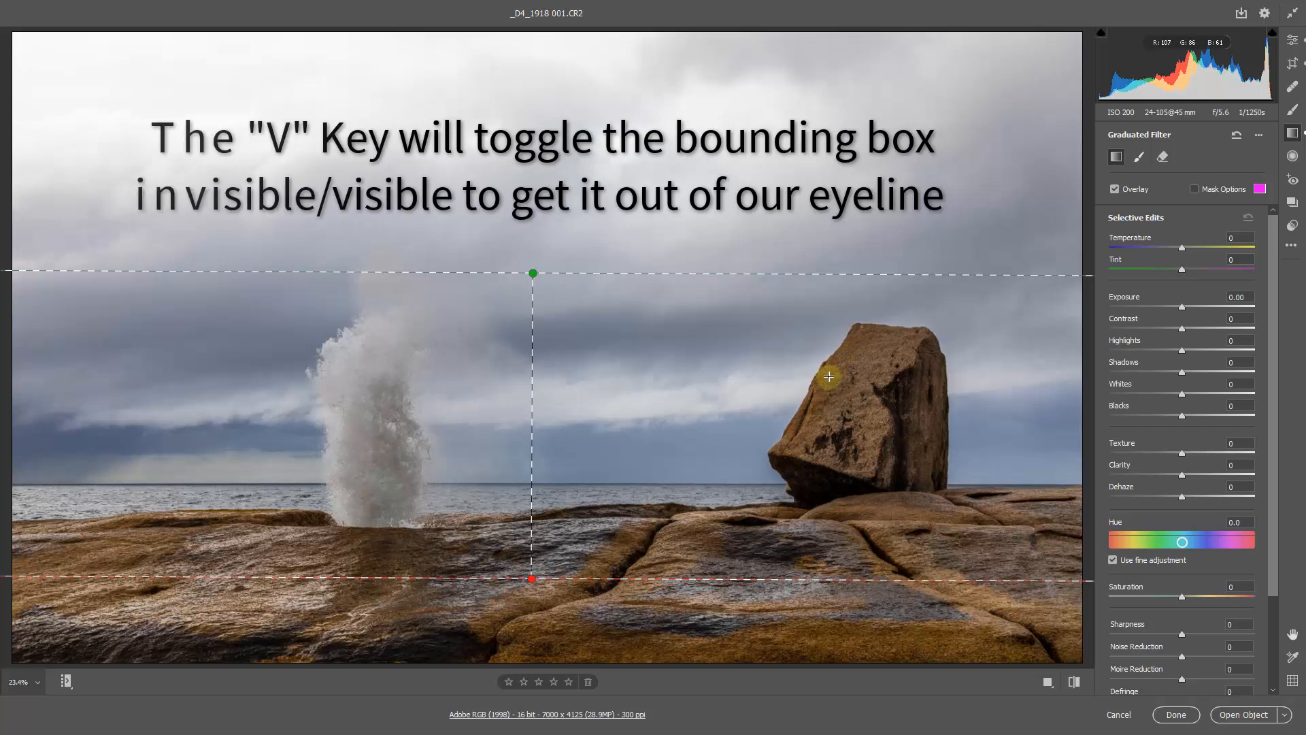
key(v)
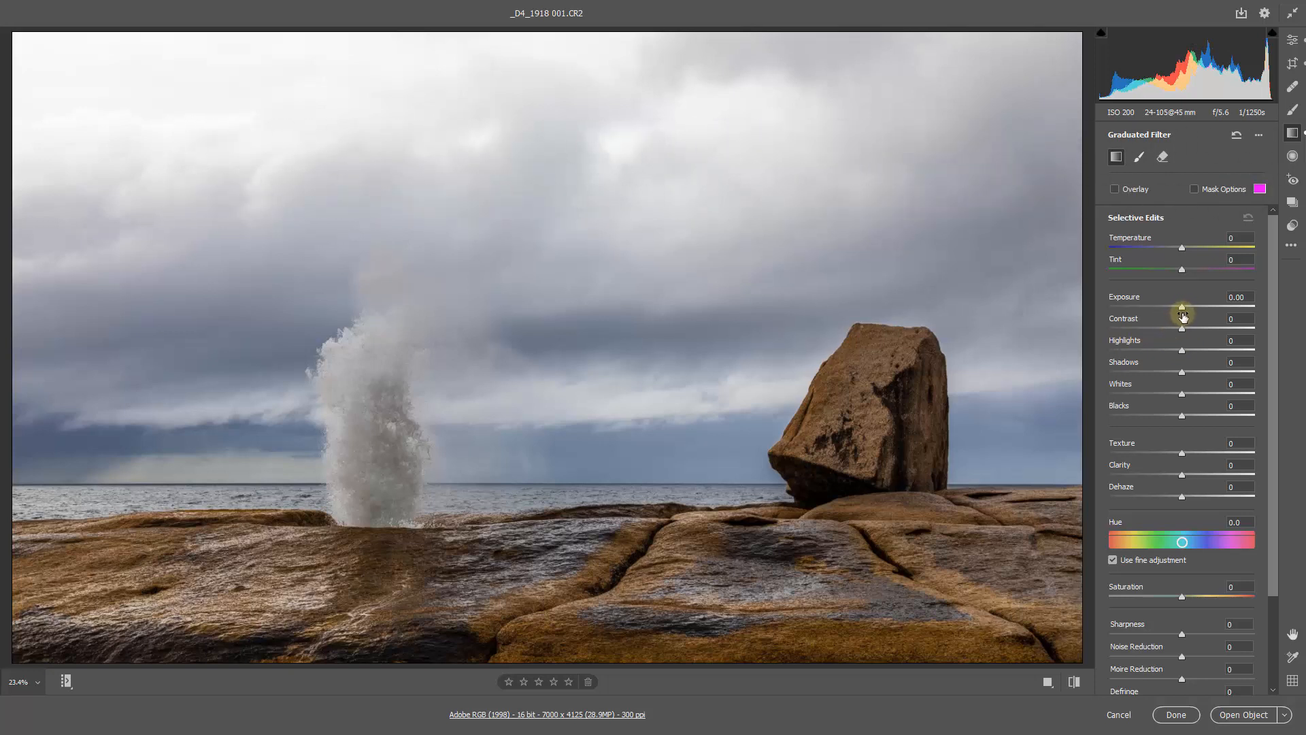
- Set the graduated filter's Exposure to -1.05, Contrast to +20, Highlights and Shadows to -1, Whites to +17 and Blacks to -11
drag(1182, 309, 1181, 350)
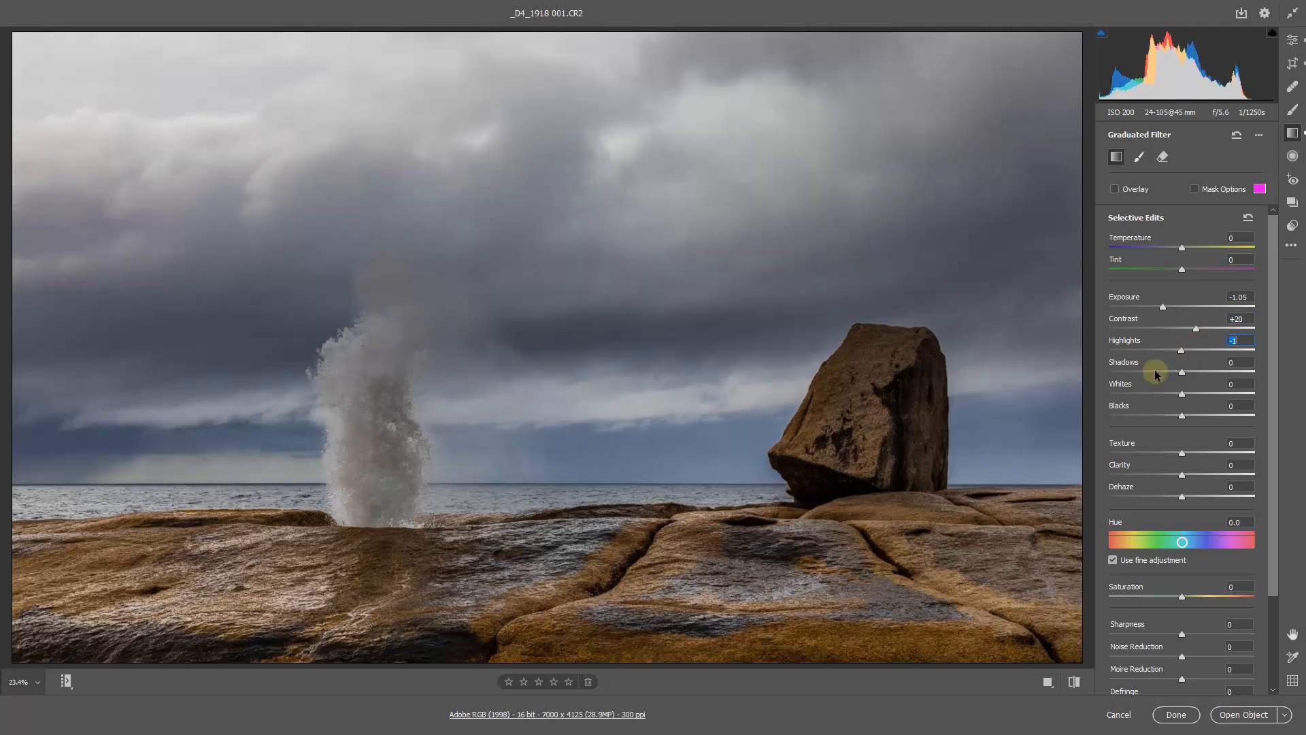
click(1184, 372)
click(1196, 393)
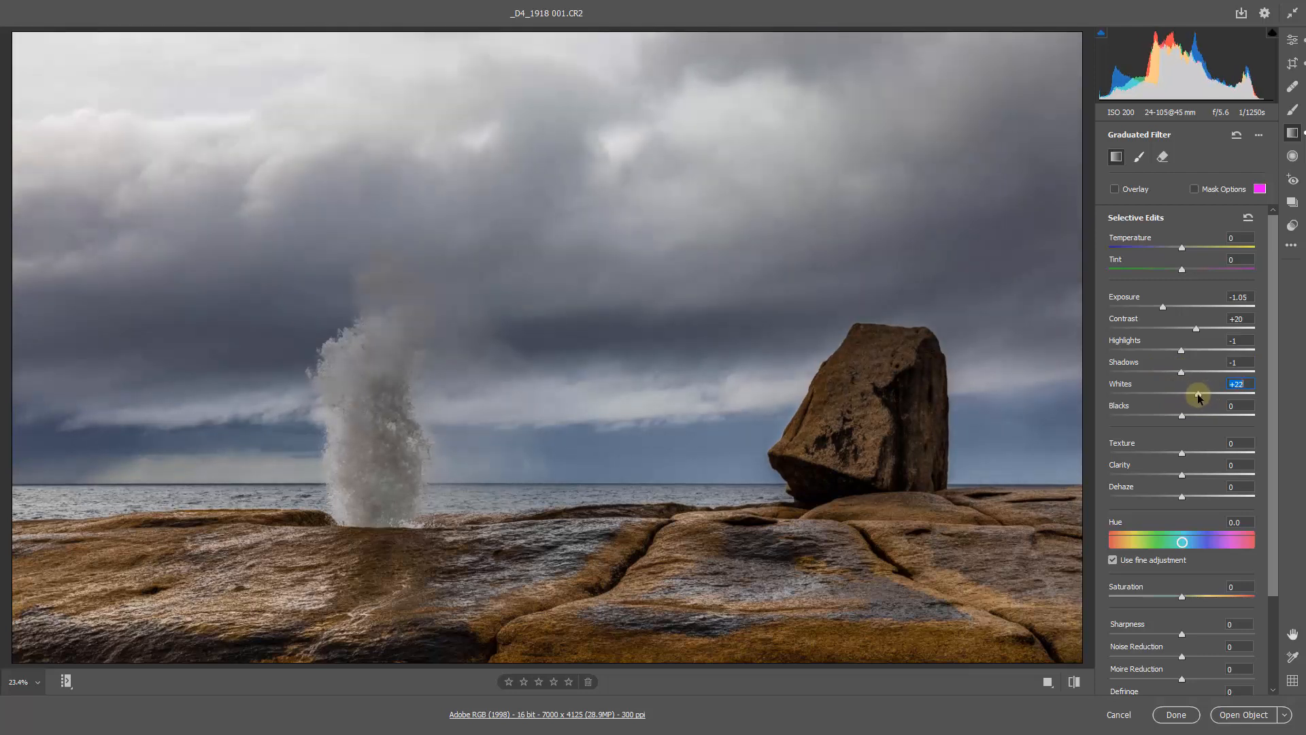
drag(1197, 394, 1194, 393)
click(1161, 415)
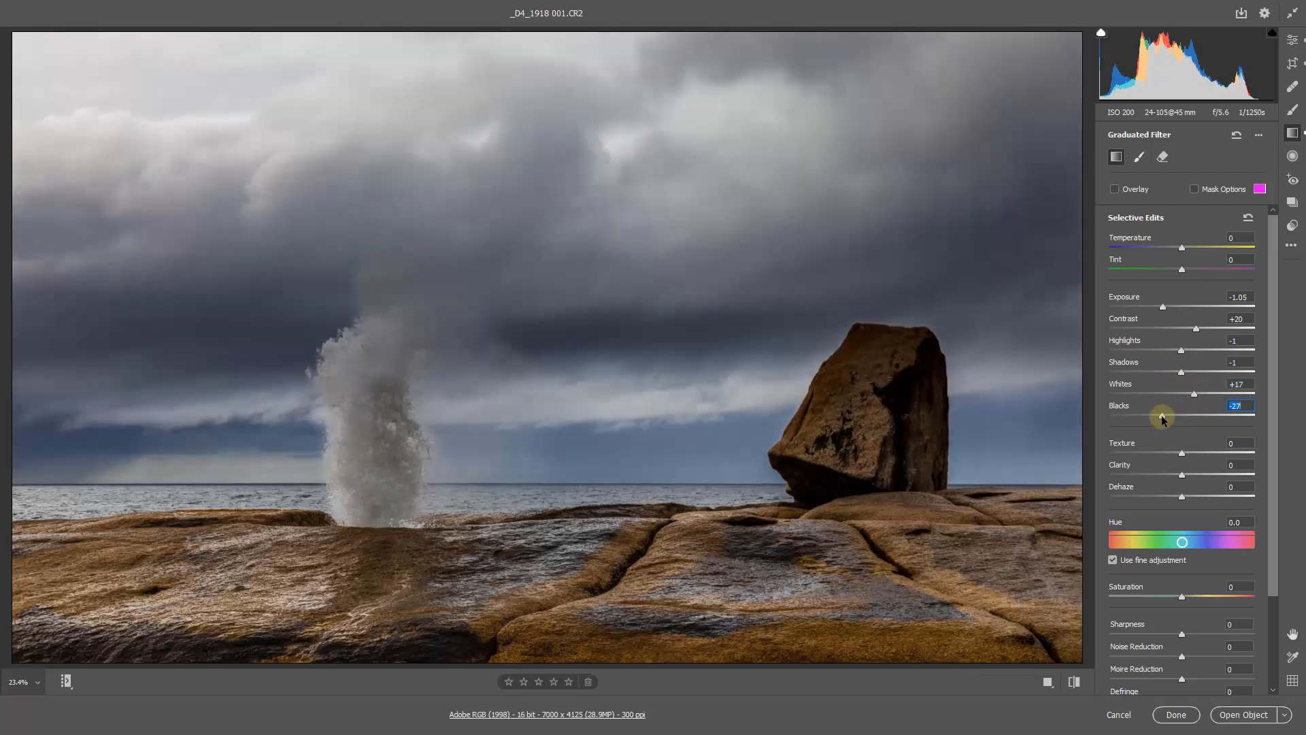
drag(1162, 417, 1173, 417)
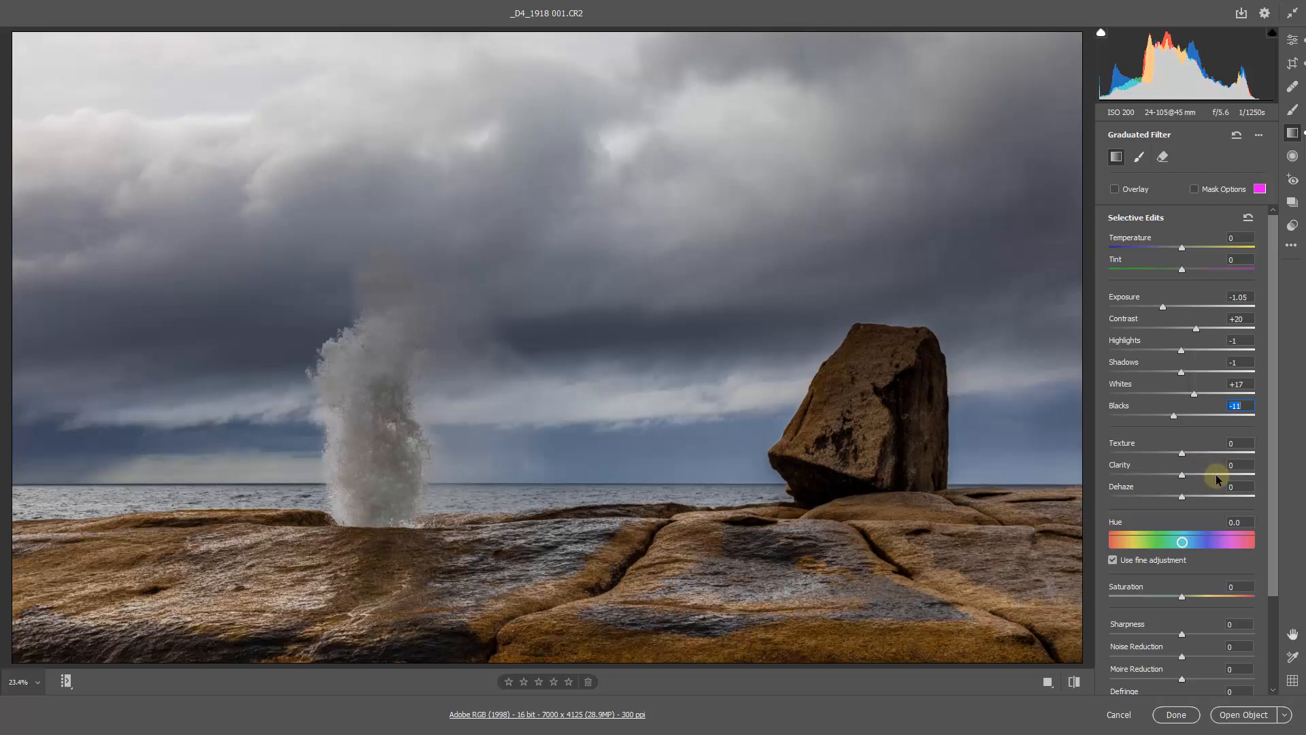
- Set the graduated filter's Clarity to +40 and Dehaze to +7 to bring out the clouds
click(1215, 475)
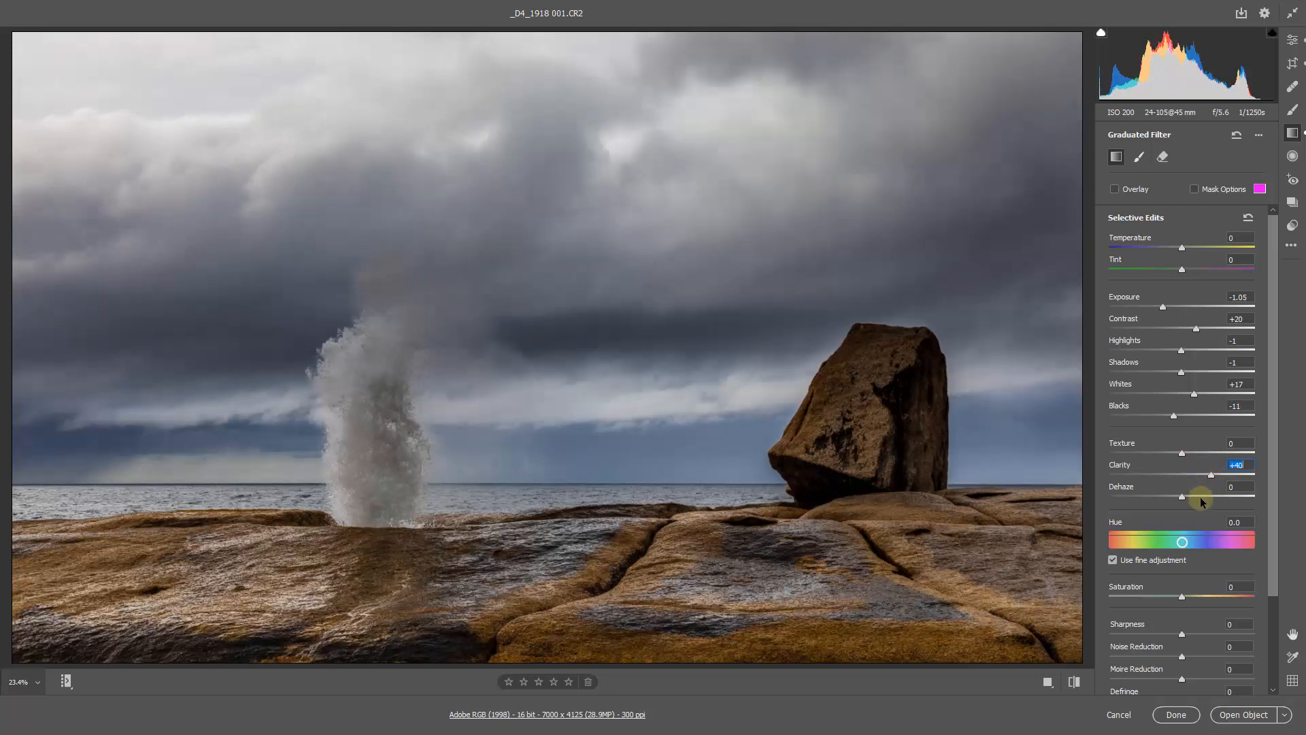
click(1197, 498)
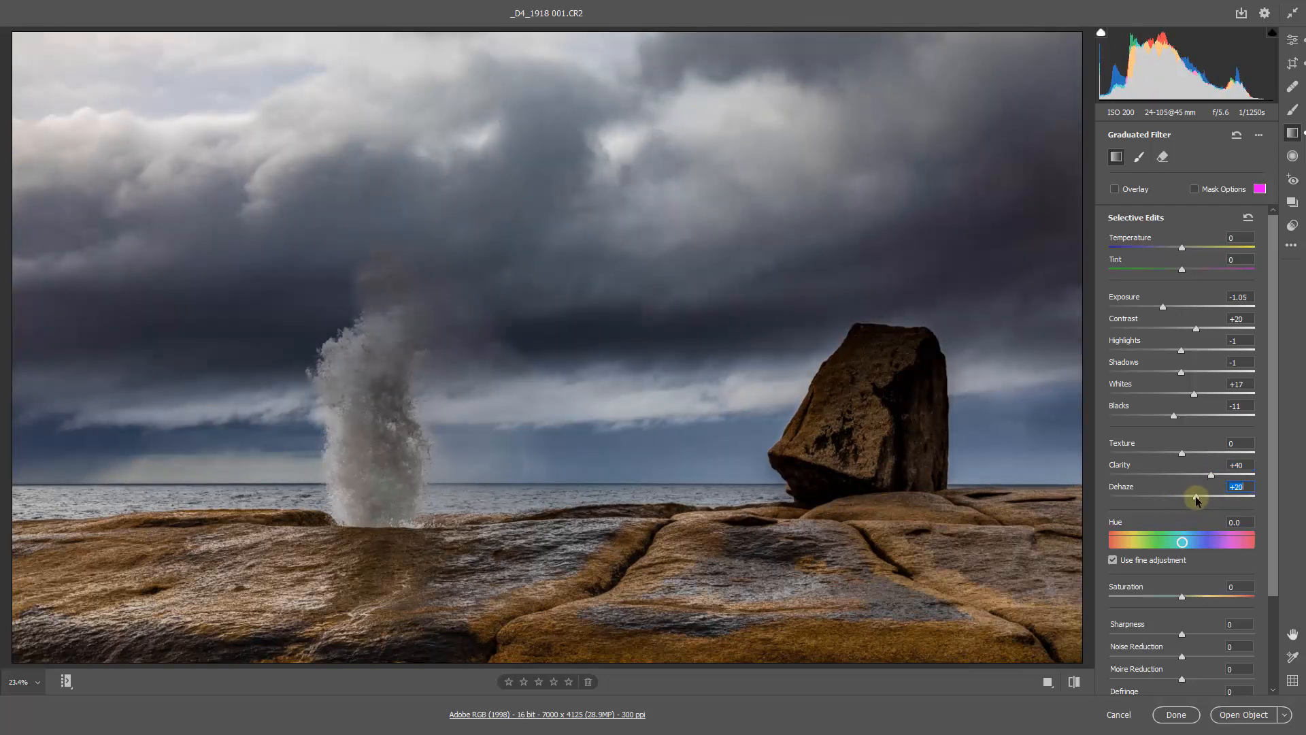
double_click(1198, 497)
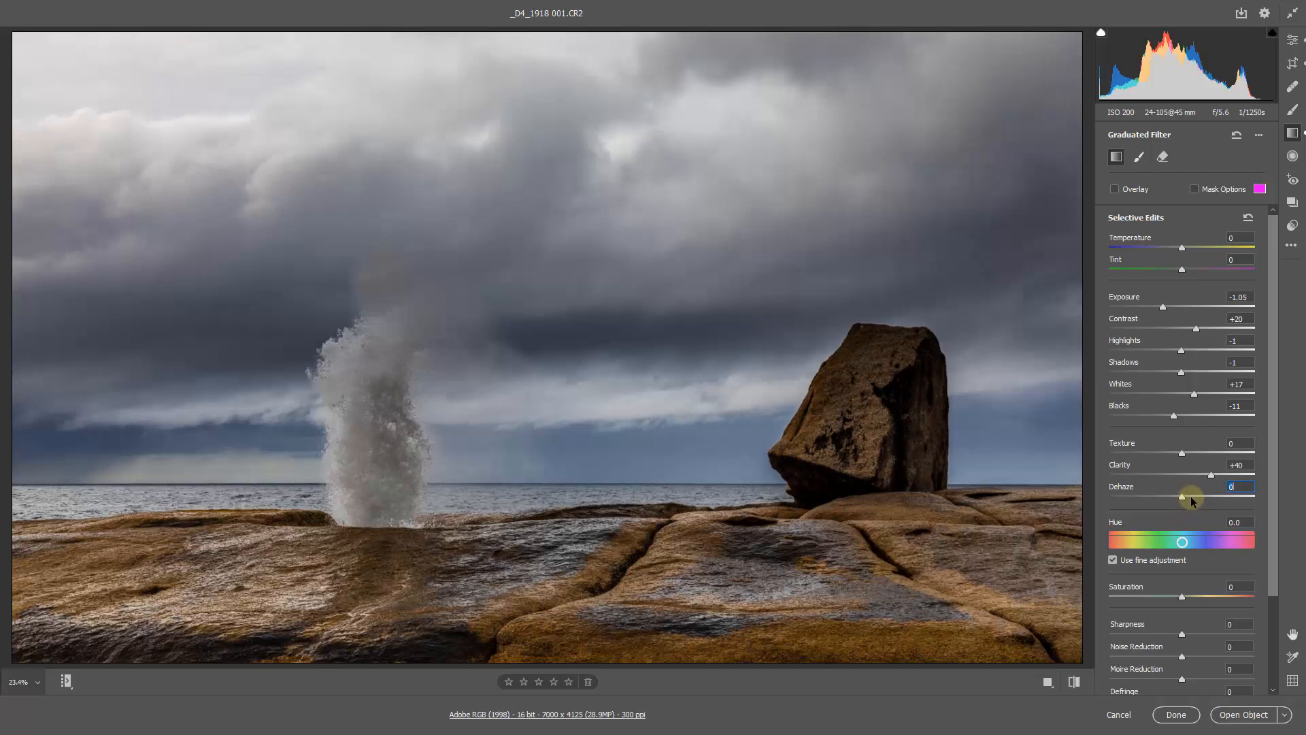
click(1188, 498)
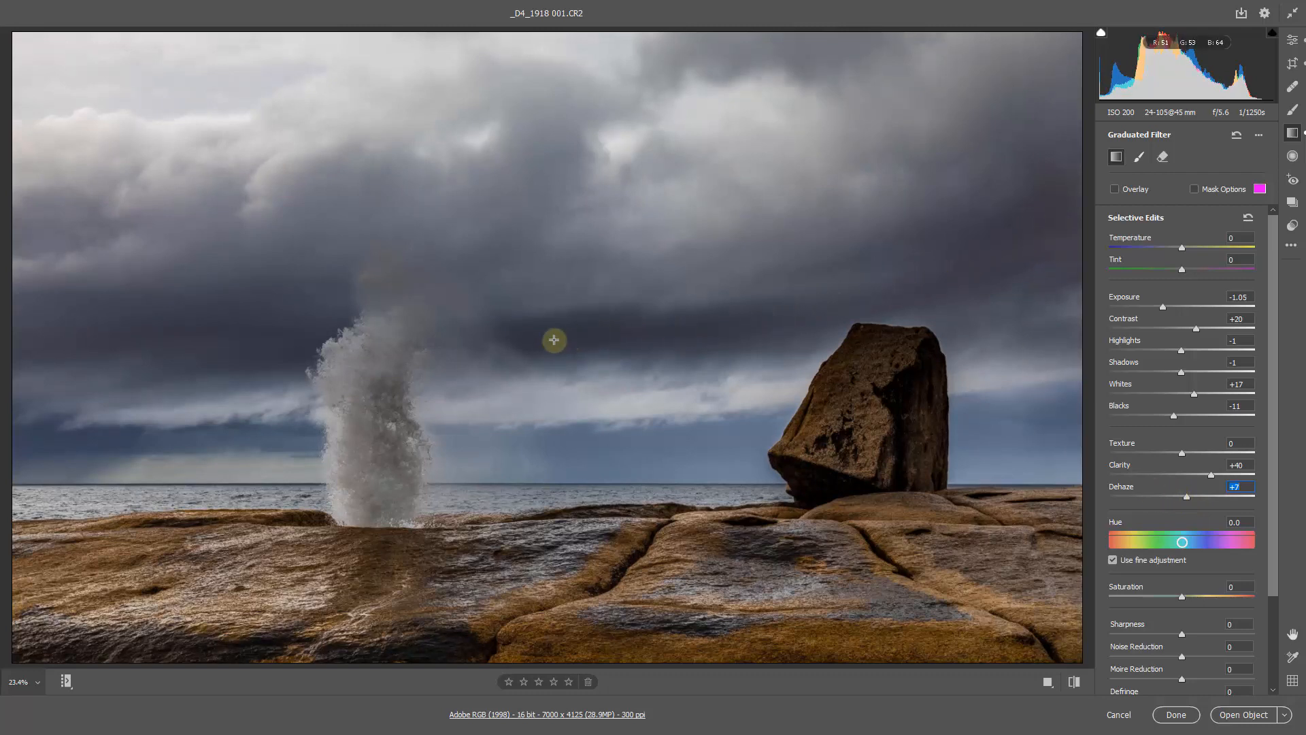
click(710, 330)
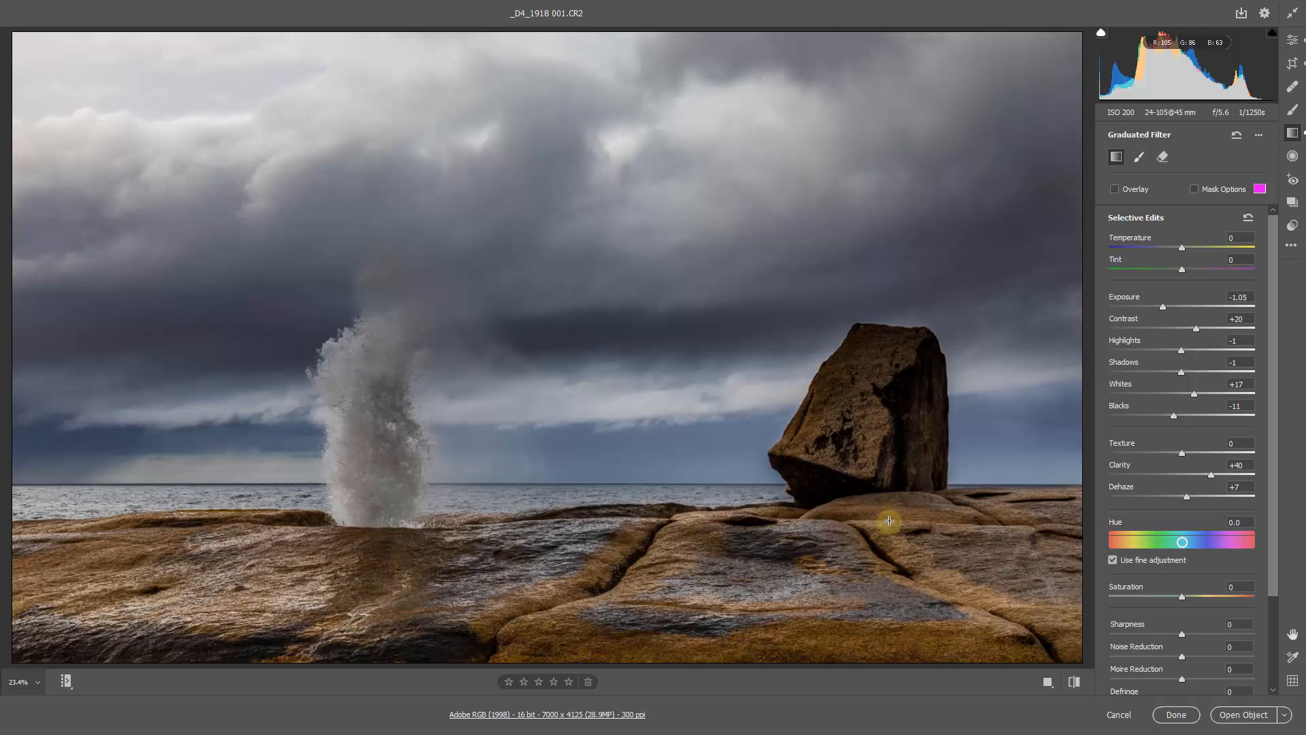
- Show the filter overlay and reposition the gradient so it starts in the upper clouds and ends at the horizon
key(v)
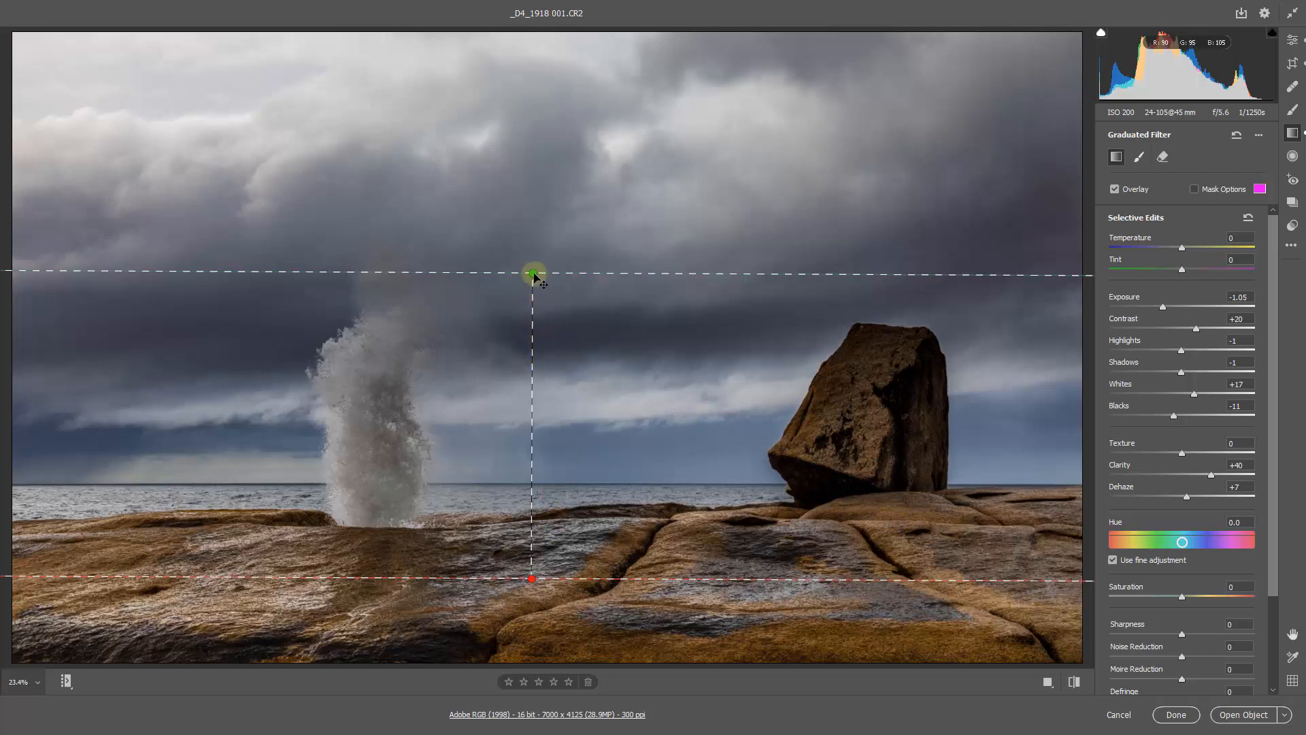
drag(532, 275, 532, 135)
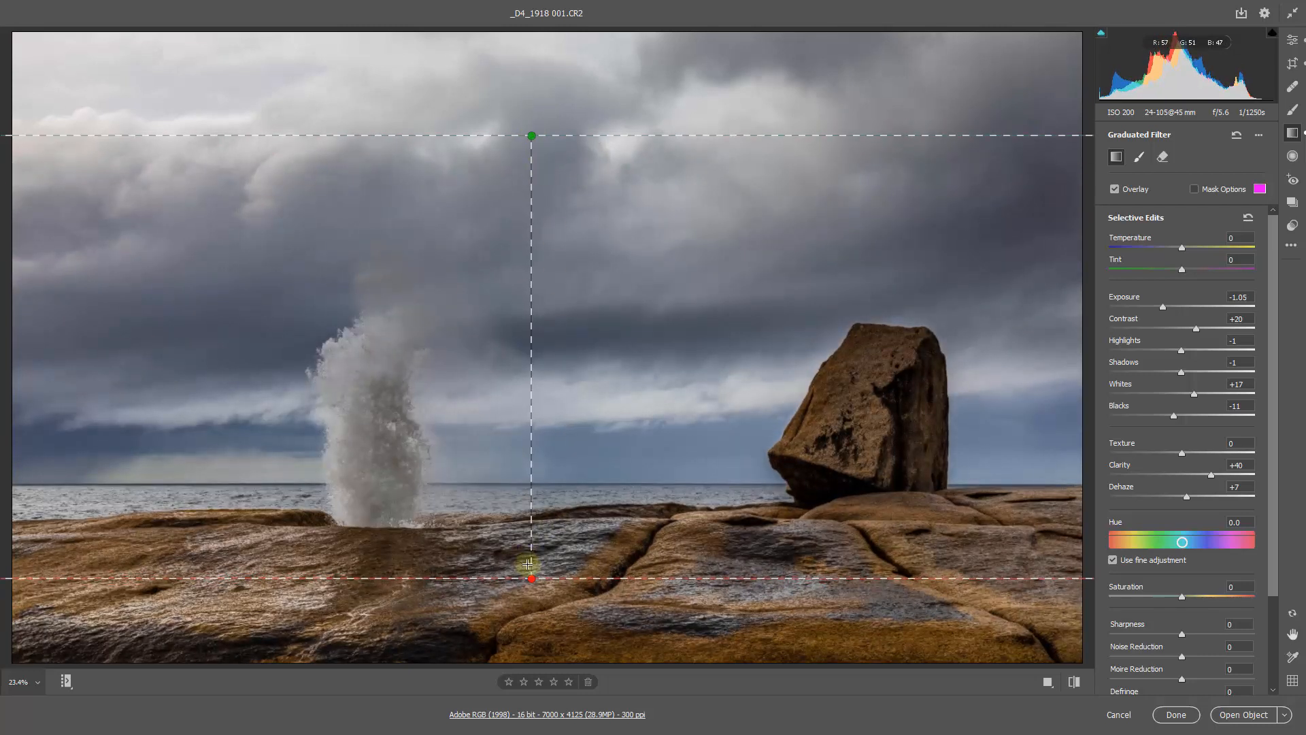
drag(533, 581, 537, 534)
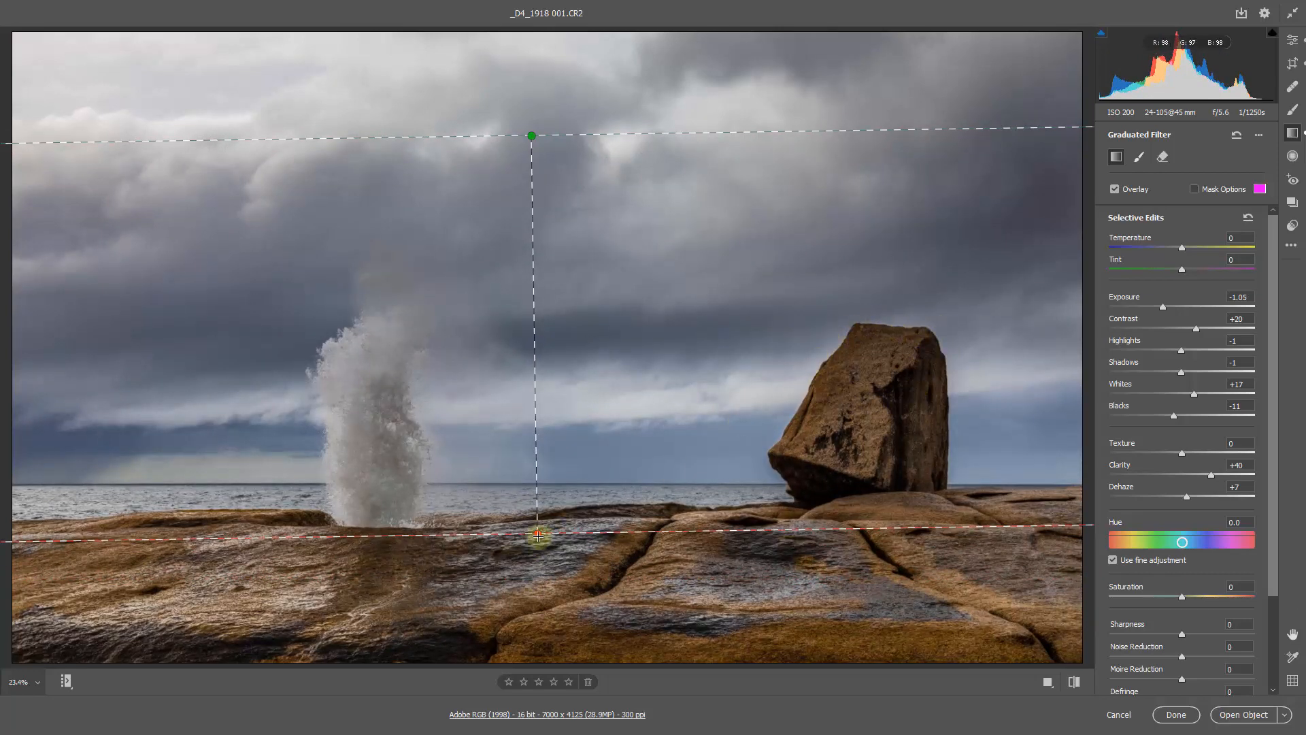
drag(537, 535, 533, 483)
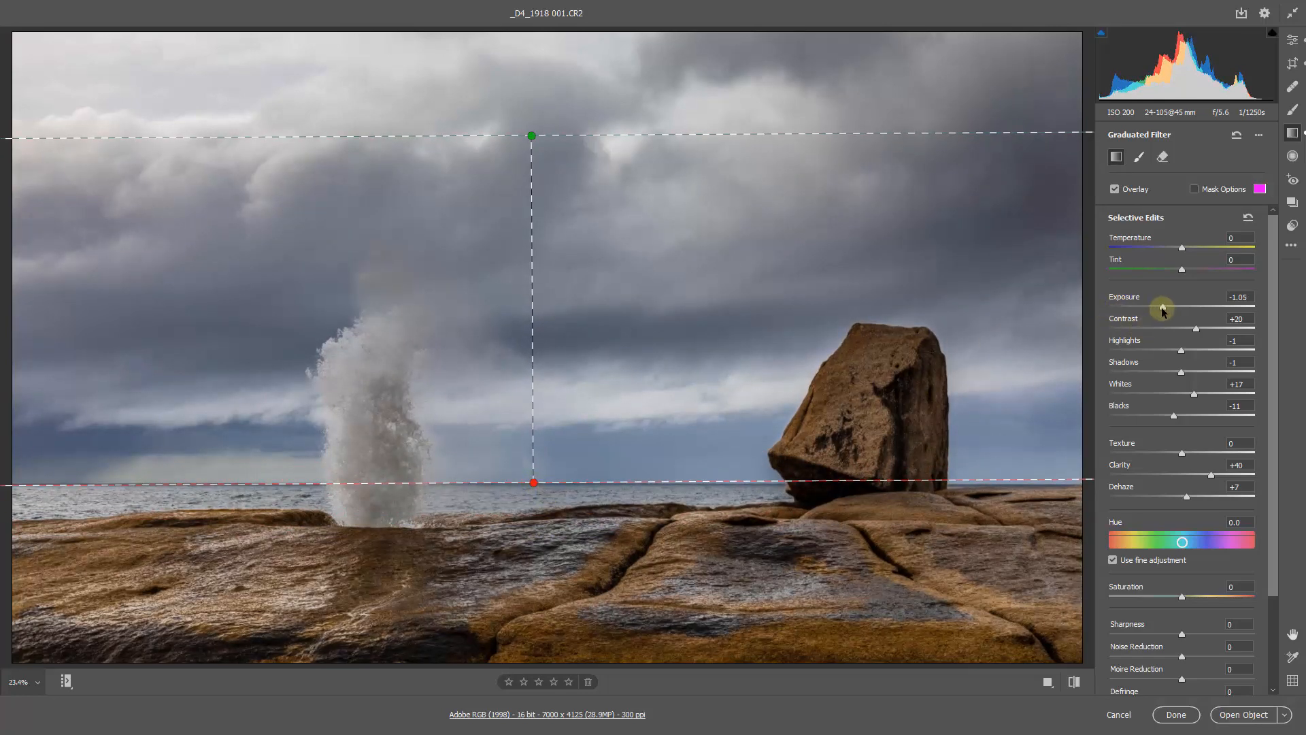
- Strengthen the repositioned sky filter by setting Exposure to -1.75, Clarity to +63 and Blacks to -20
drag(1162, 308, 1148, 309)
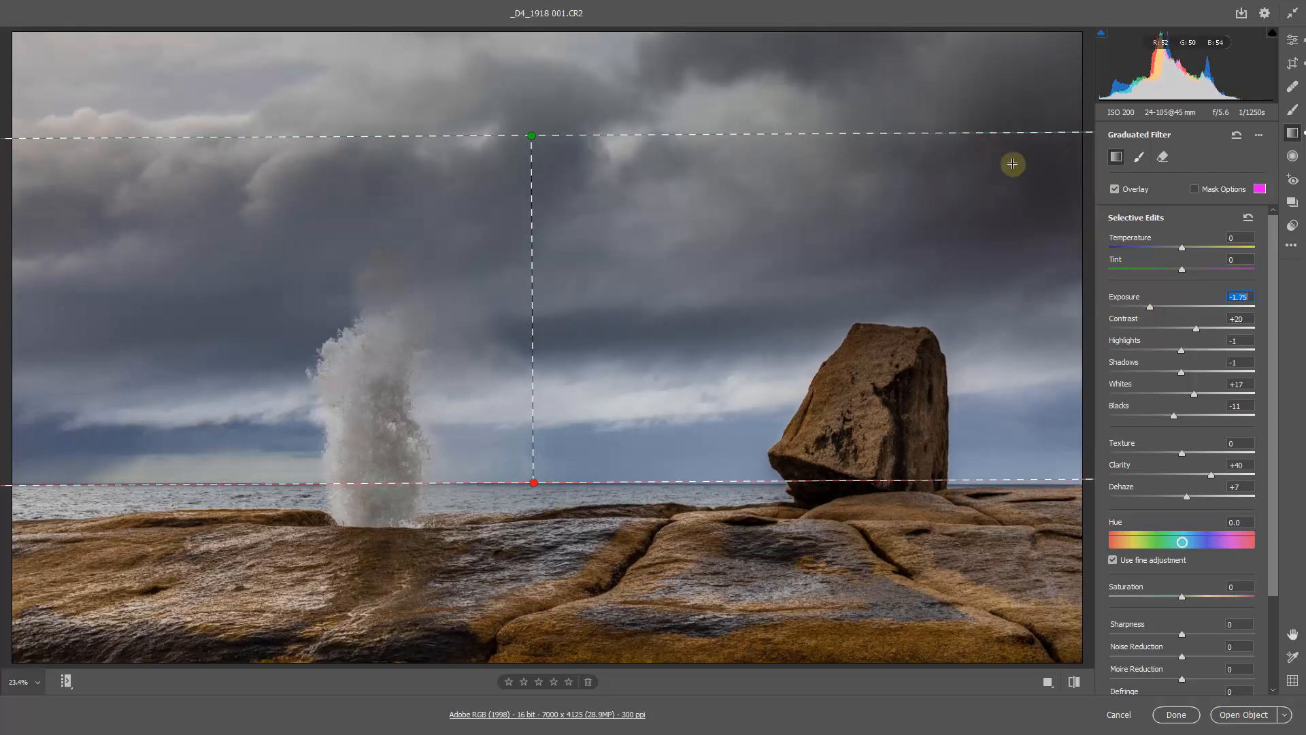
click(1224, 475)
drag(1224, 475, 1229, 475)
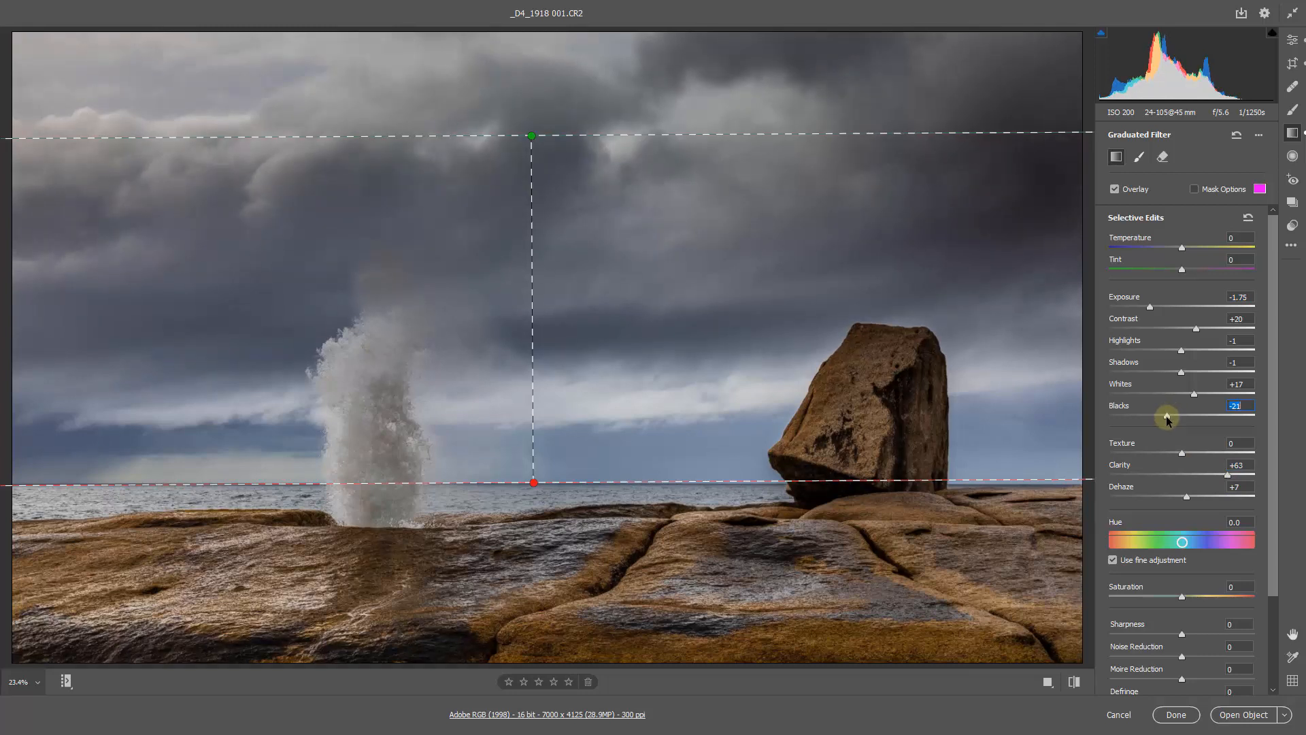
drag(1167, 420, 1165, 433)
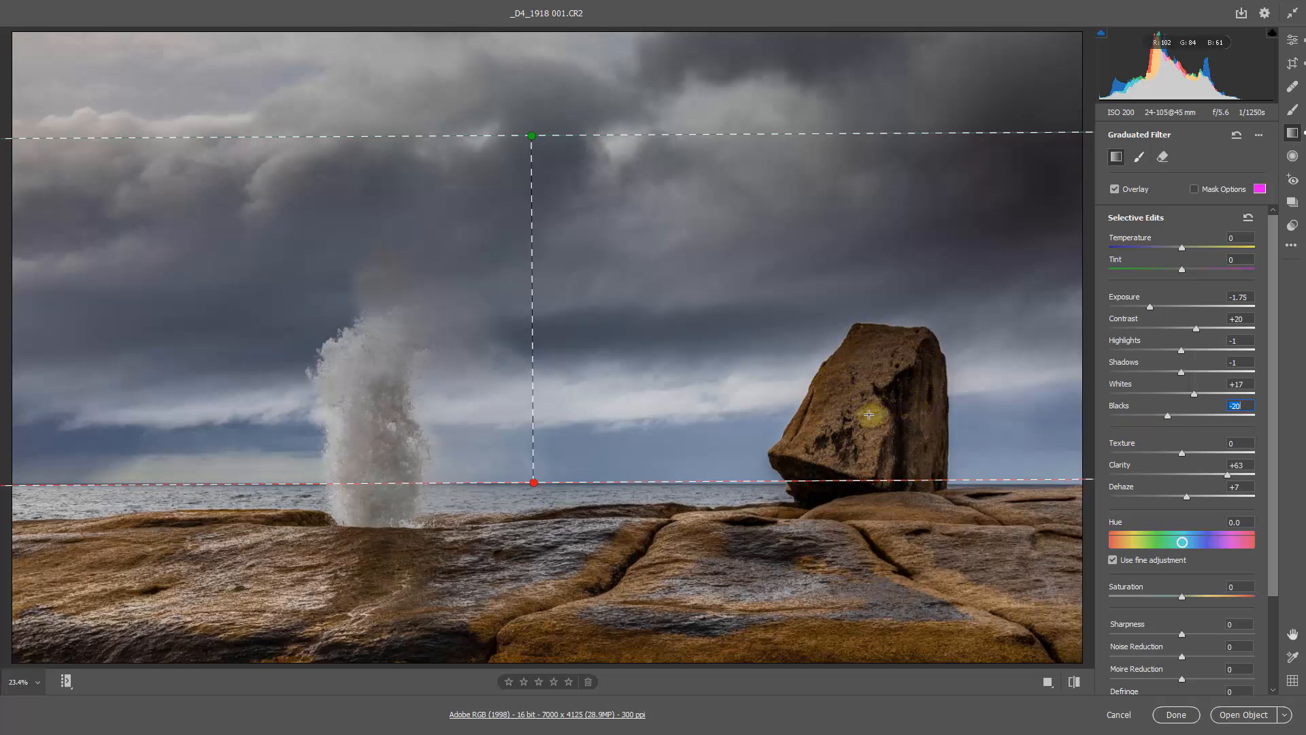
- Try the filter's add brush at size 5 and flow 10 across the top of the large rock, and undo the stroke
click(1141, 160)
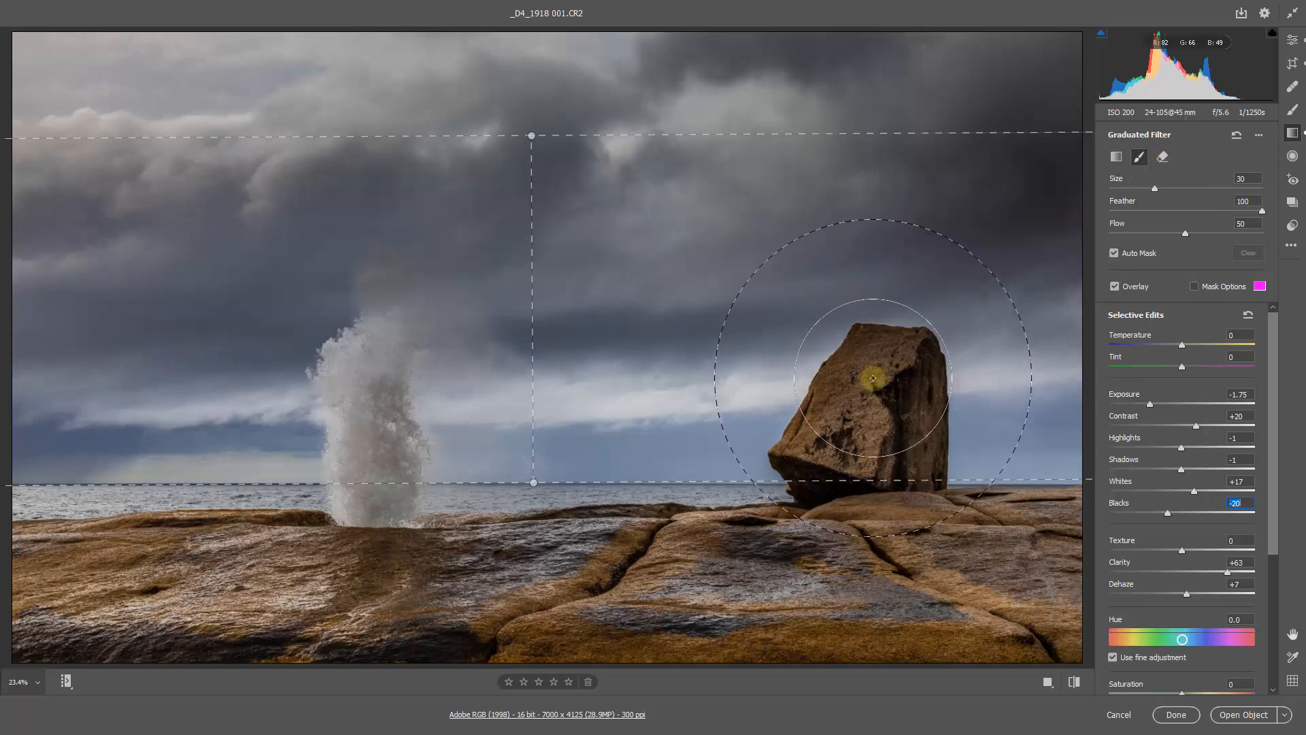
key(bracketleft)
key(bracketleft)
key(bracketleft)
key(bracketleft)
key(bracketleft)
key(bracketleft)
key(bracketleft)
key(bracketleft)
key(bracketleft)
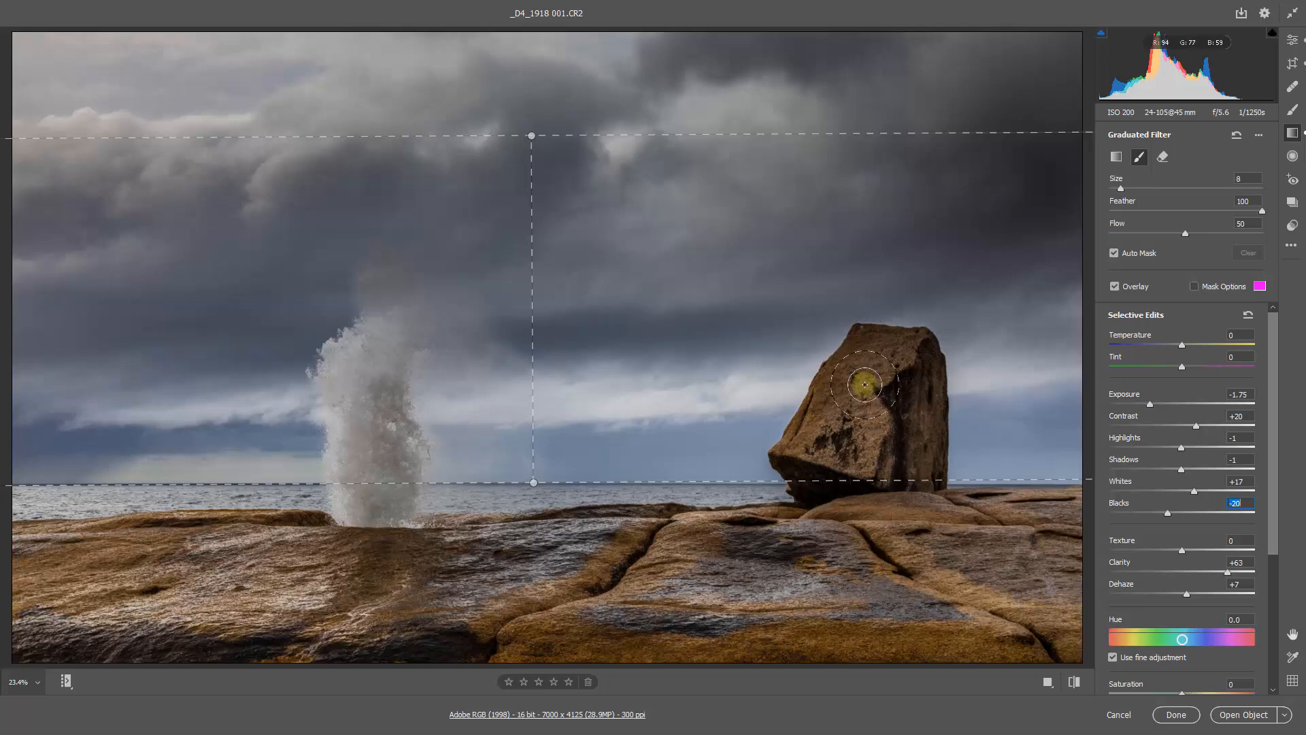
drag(881, 365, 994, 366)
key(bracketleft)
key(bracketleft)
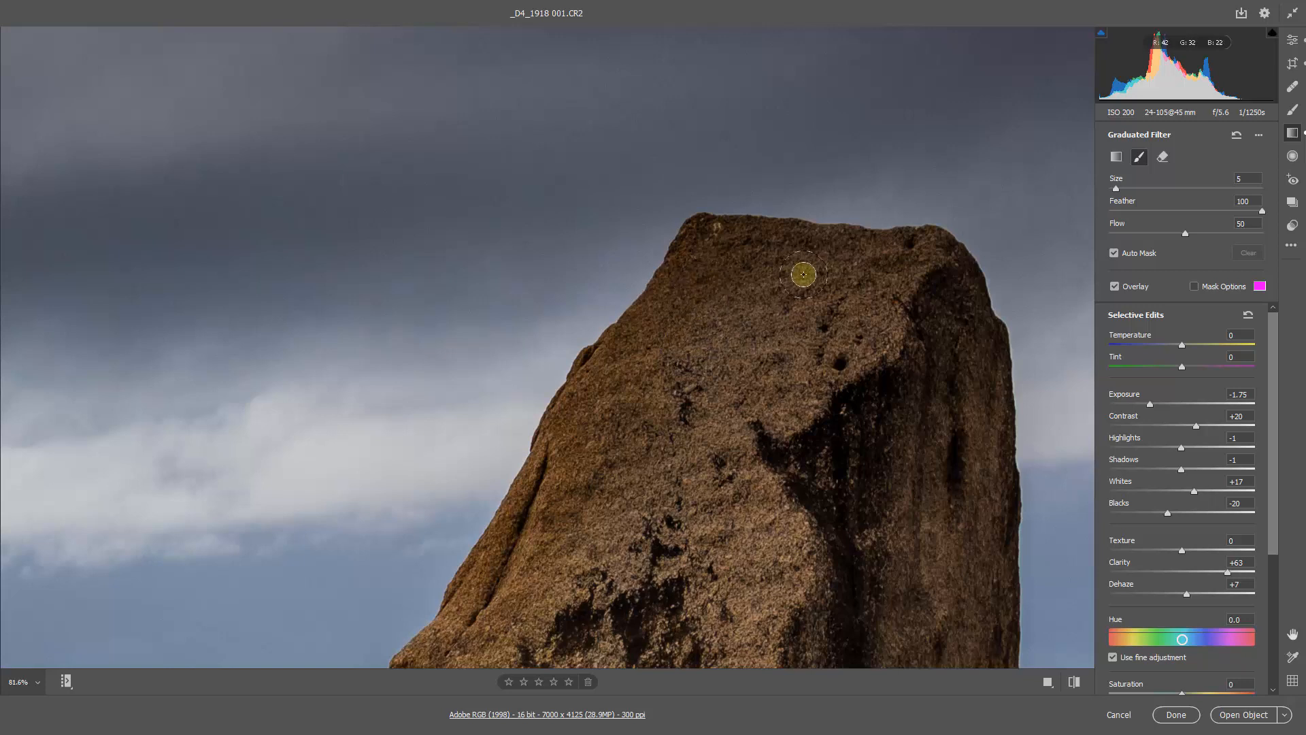
click(1124, 233)
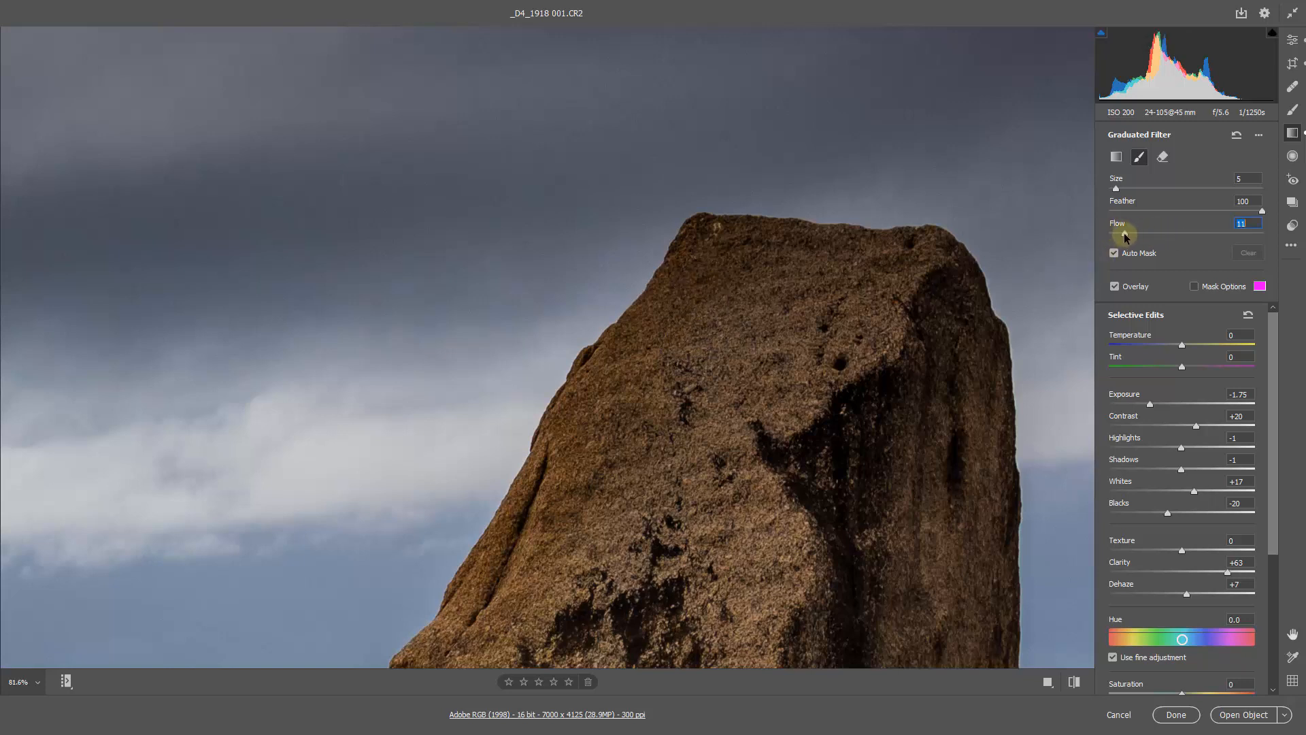
drag(1124, 233, 1123, 233)
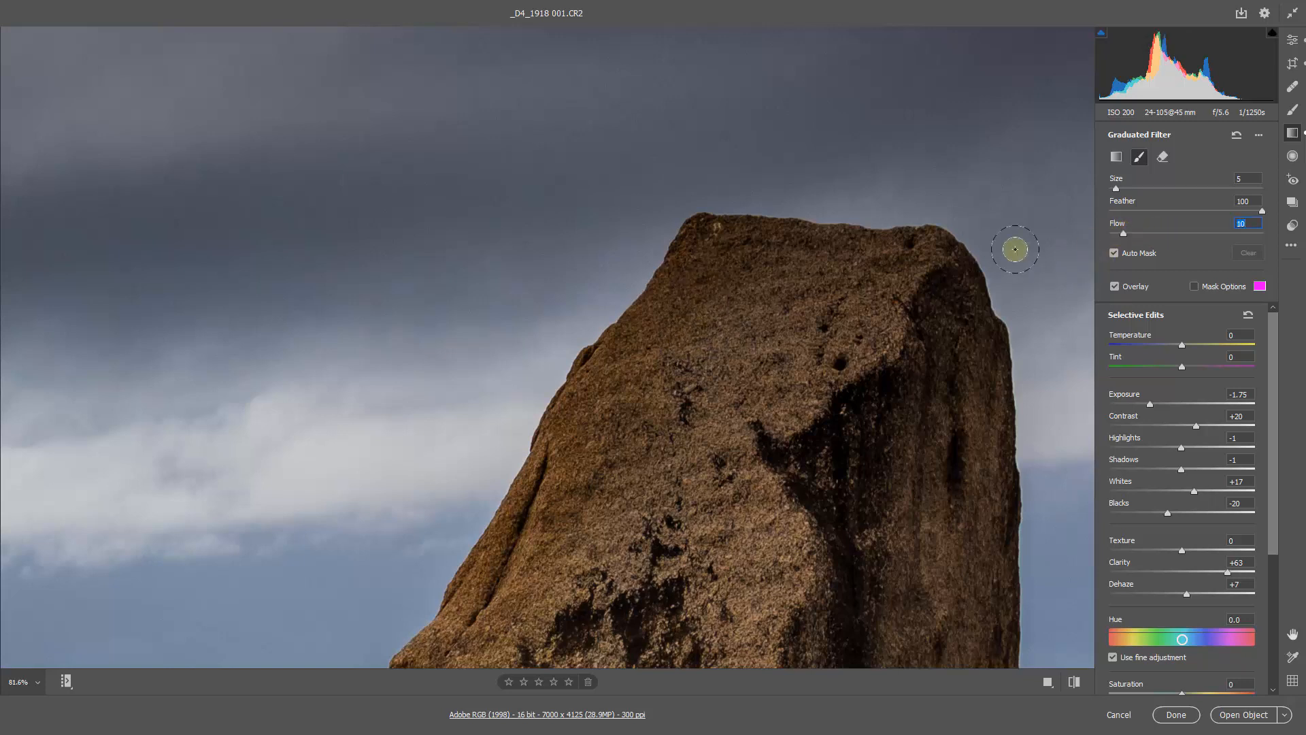
drag(703, 246, 883, 268)
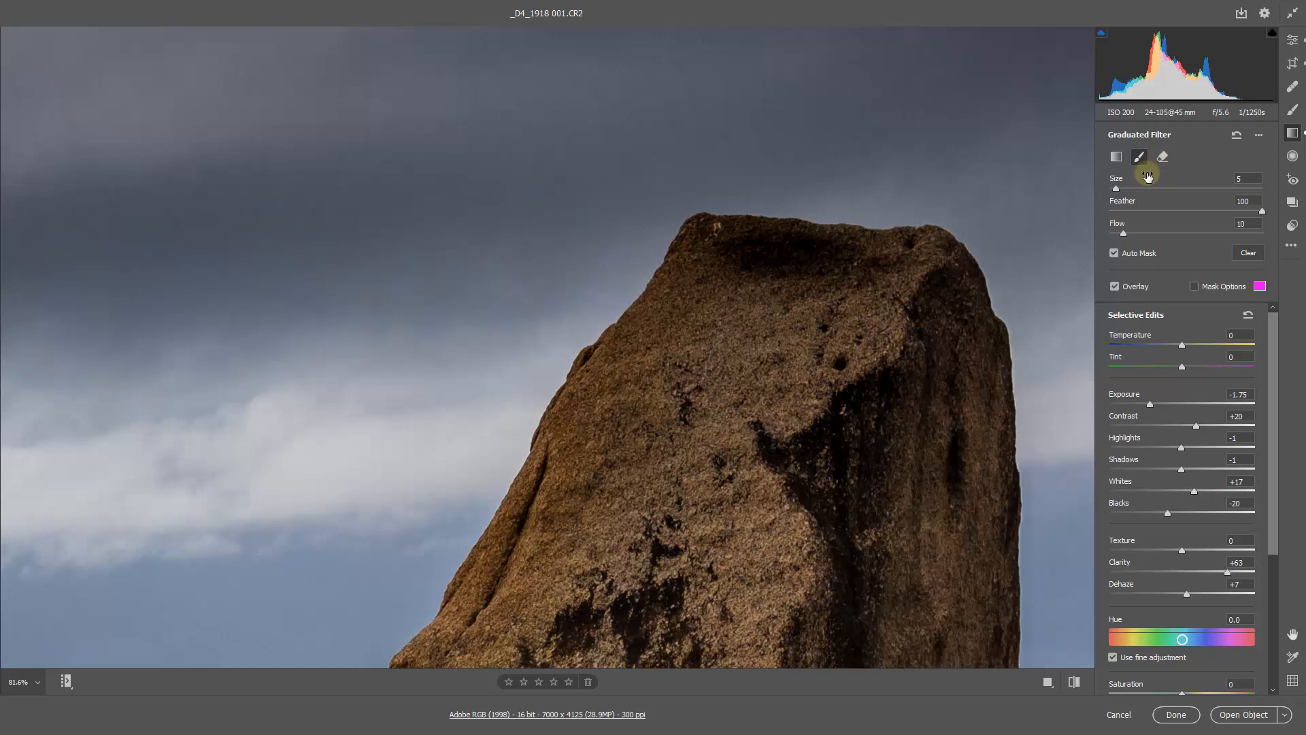
key(ctrl+z)
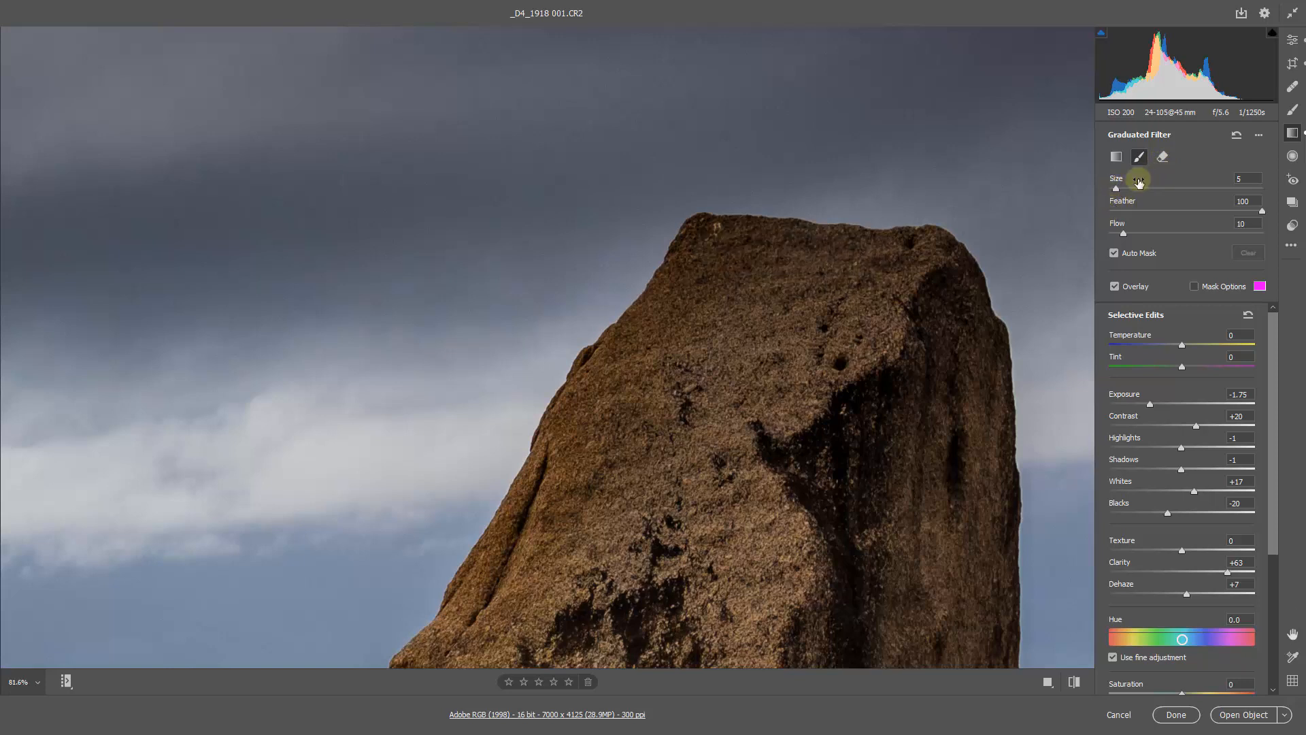
- Erase the sky filter's effect from the large rock with the eraser brush, using sizes up to 9 and a flow between 5 and 30
click(1163, 157)
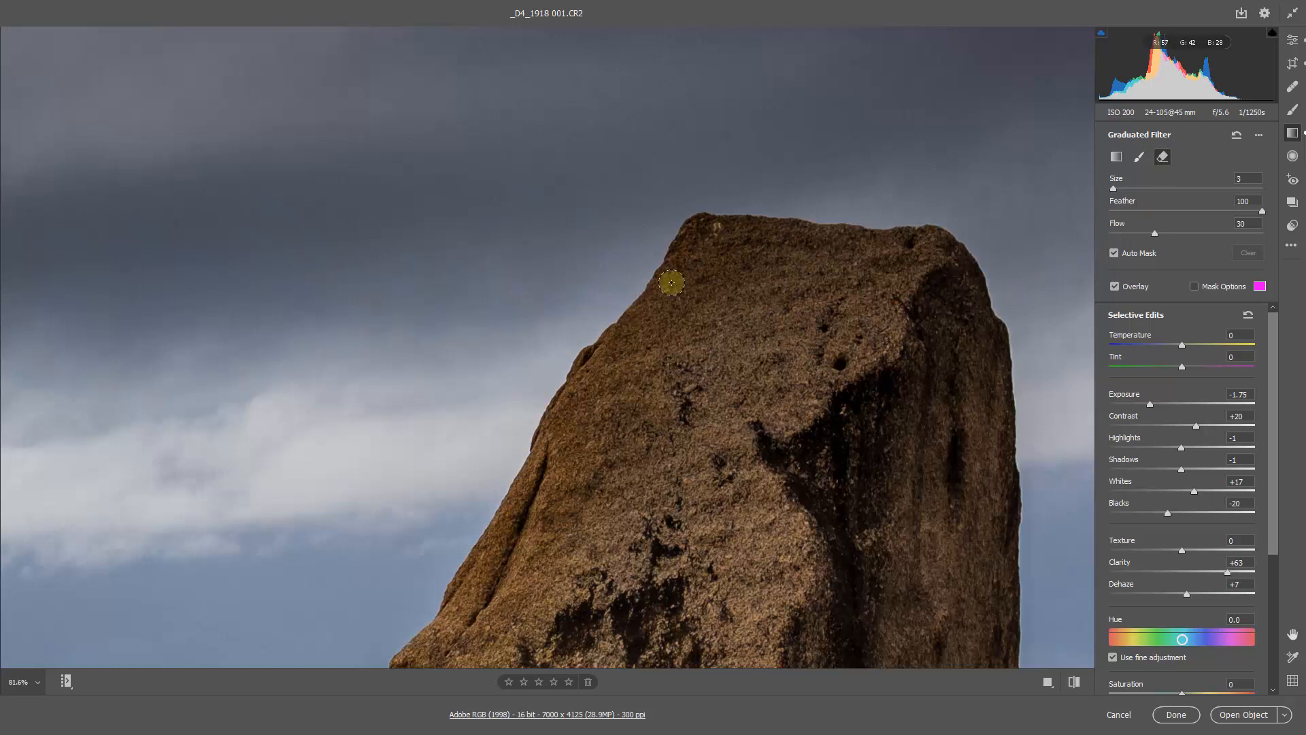
mouse_move(667, 286)
mouse_down()
mouse_move(700, 235)
mouse_move(723, 234)
mouse_move(932, 253)
mouse_move(958, 296)
mouse_up()
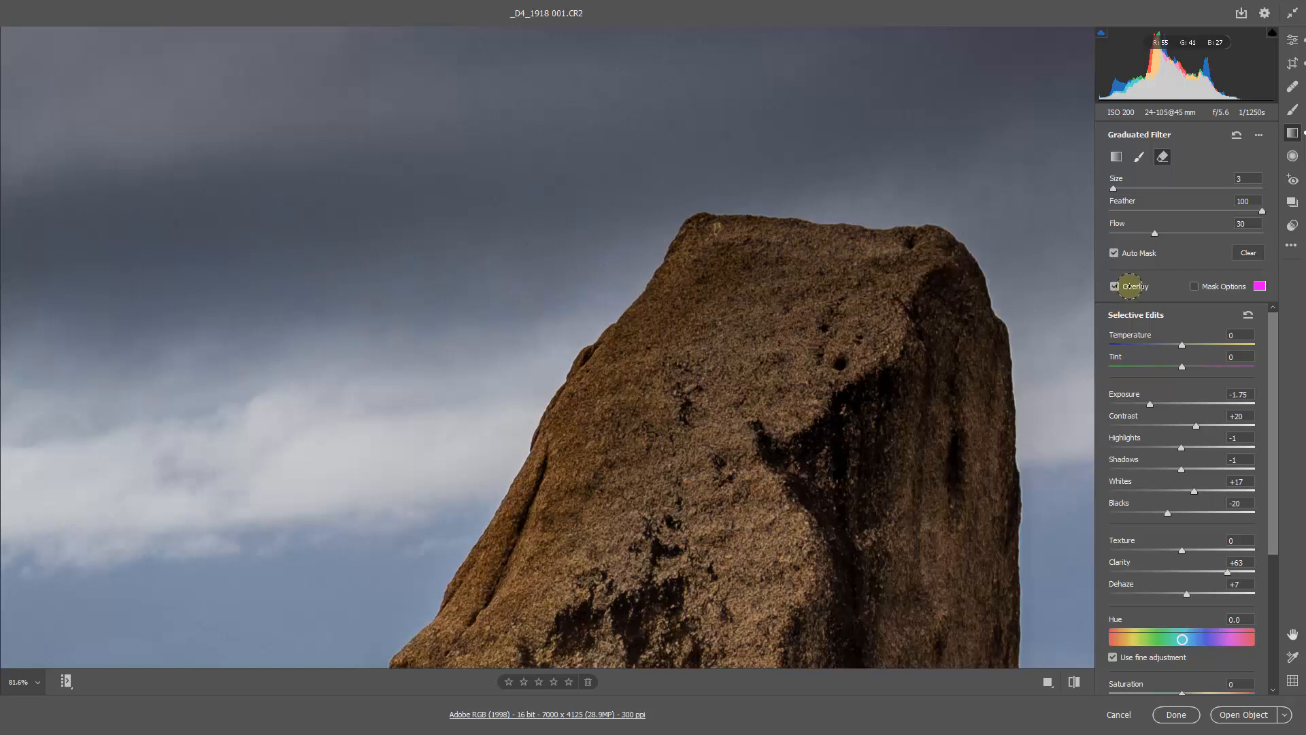
click(1252, 223)
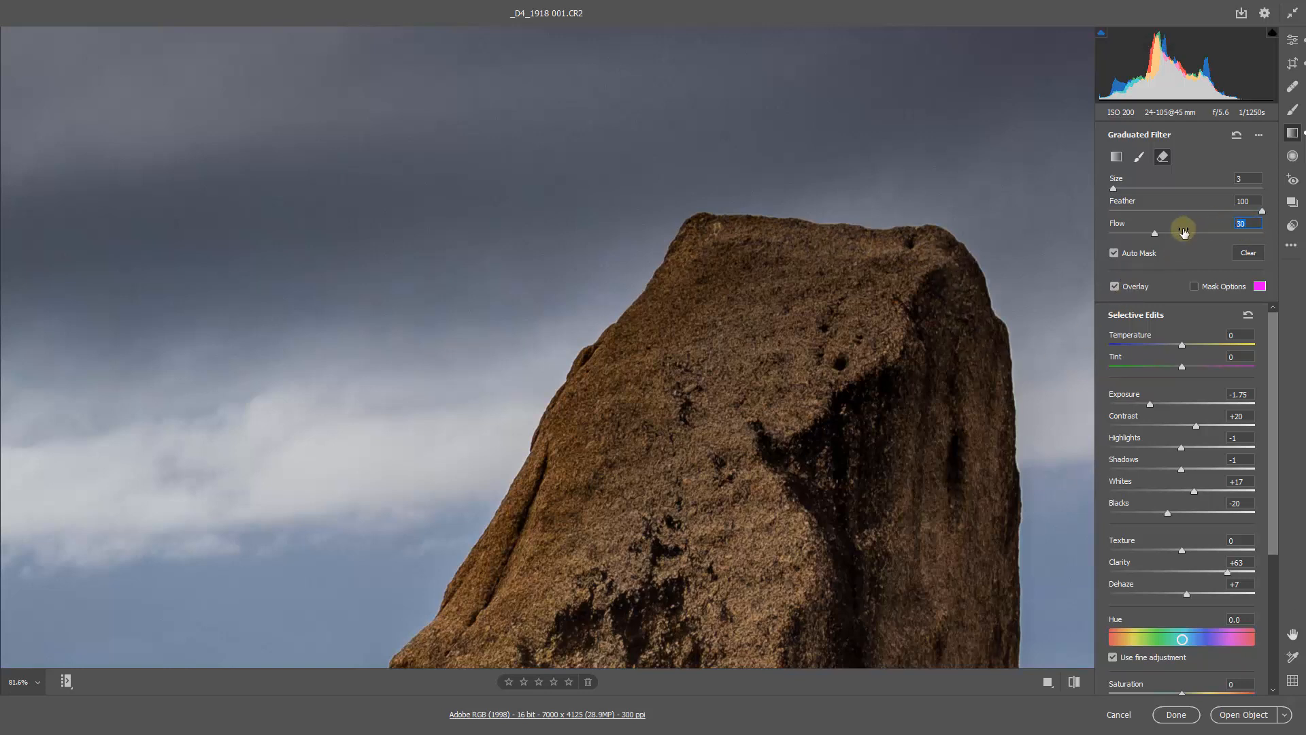
key(Return)
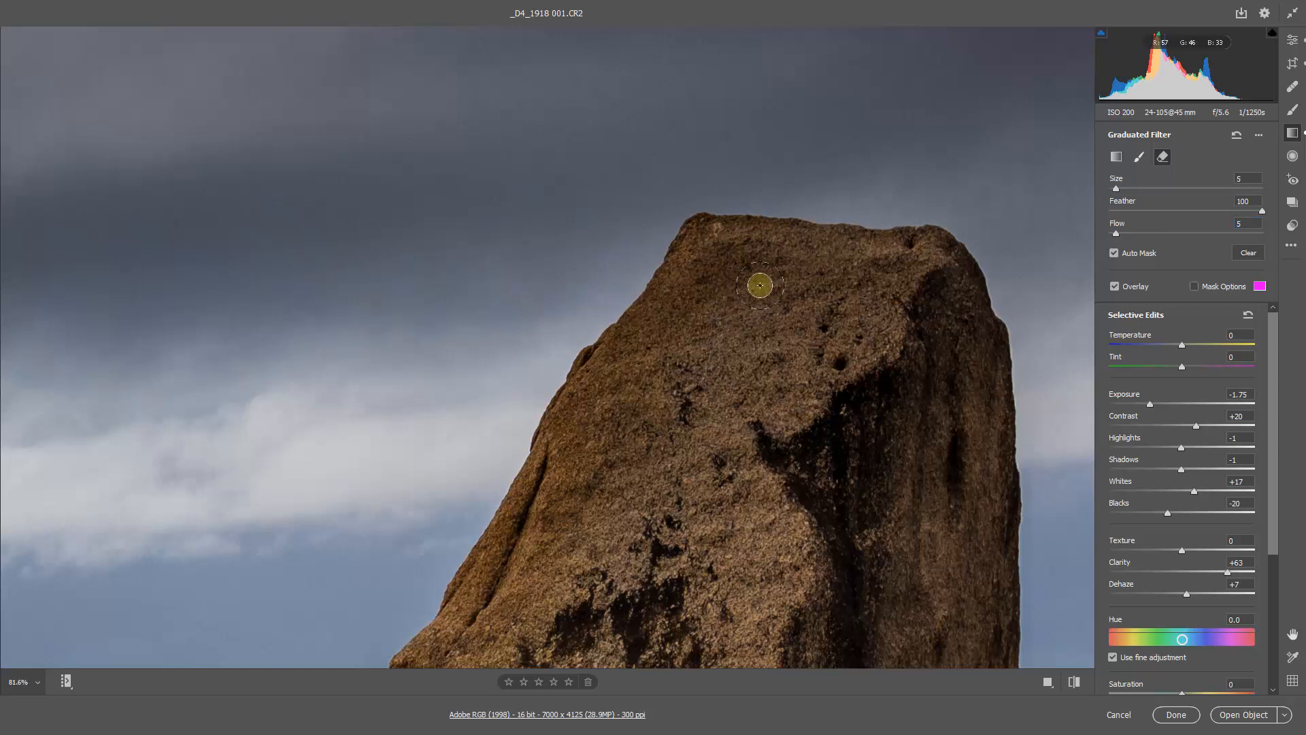
key(bracketright)
key(bracketright)
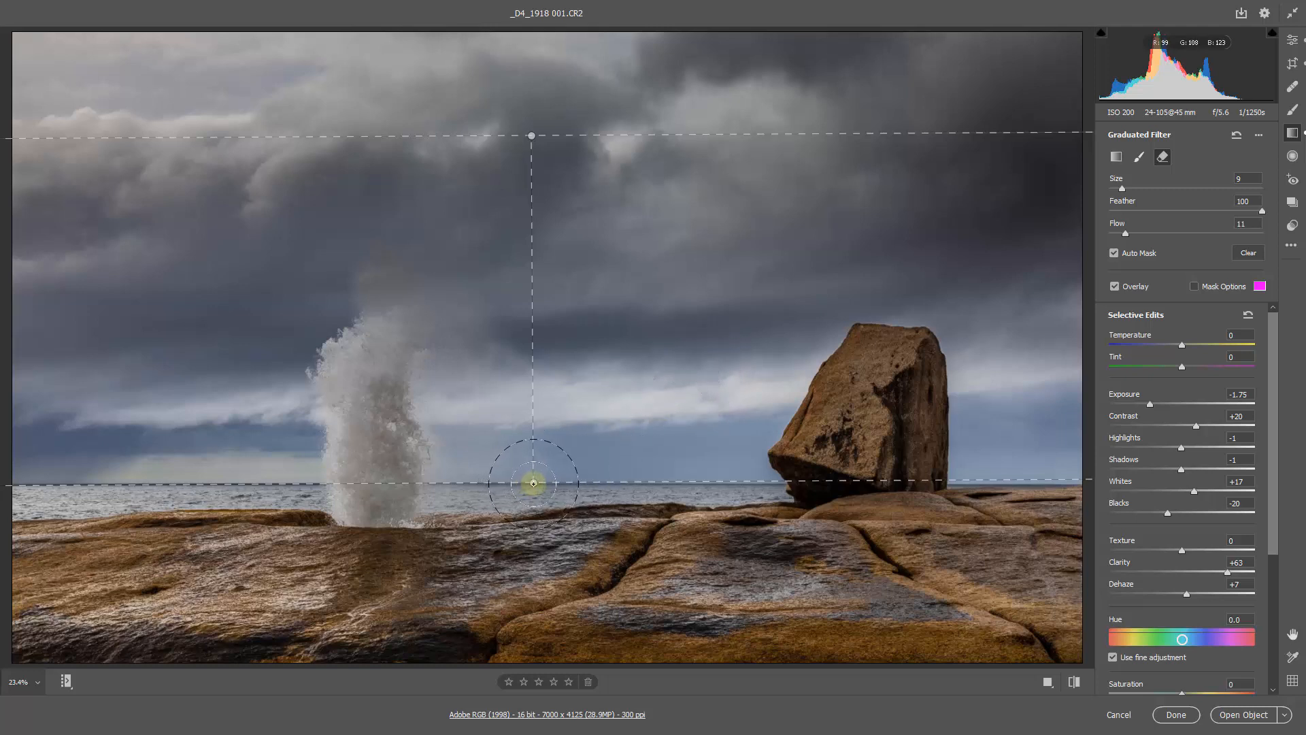
- Add a second, slanted graduated filter from the sky's upper-left corner down toward the top of the blowhole spray
click(1118, 158)
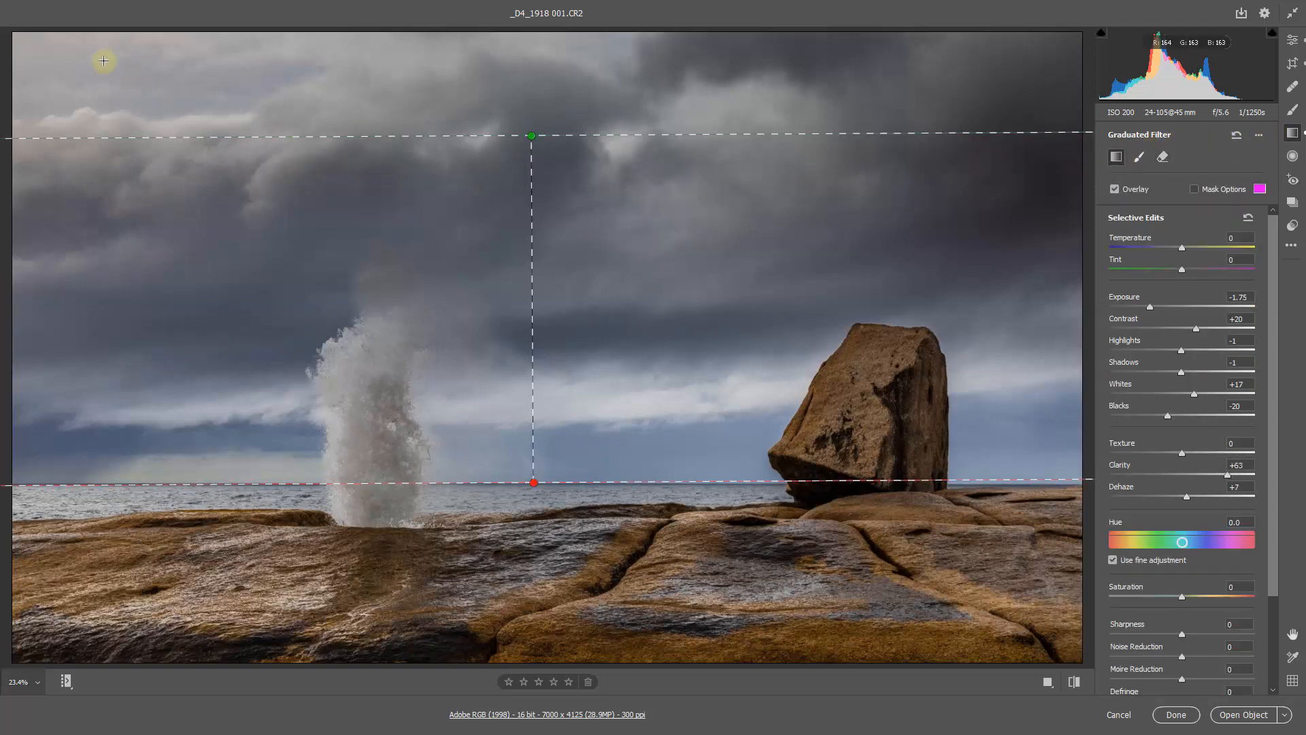
mouse_move(104, 62)
mouse_down()
mouse_move(131, 233)
mouse_move(174, 379)
mouse_up()
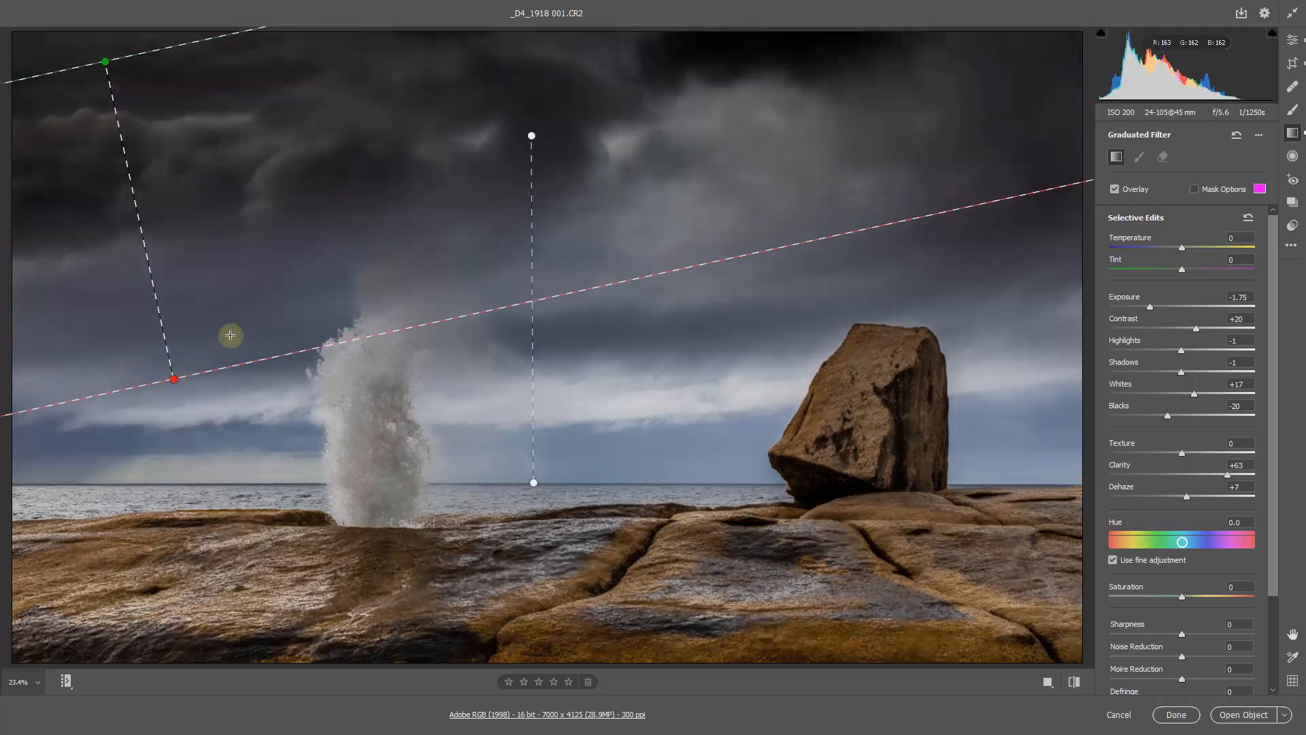
- Reset the slanted filter's local correction settings and set its Exposure to -0.50 and Highlights to -50
right_click(327, 191)
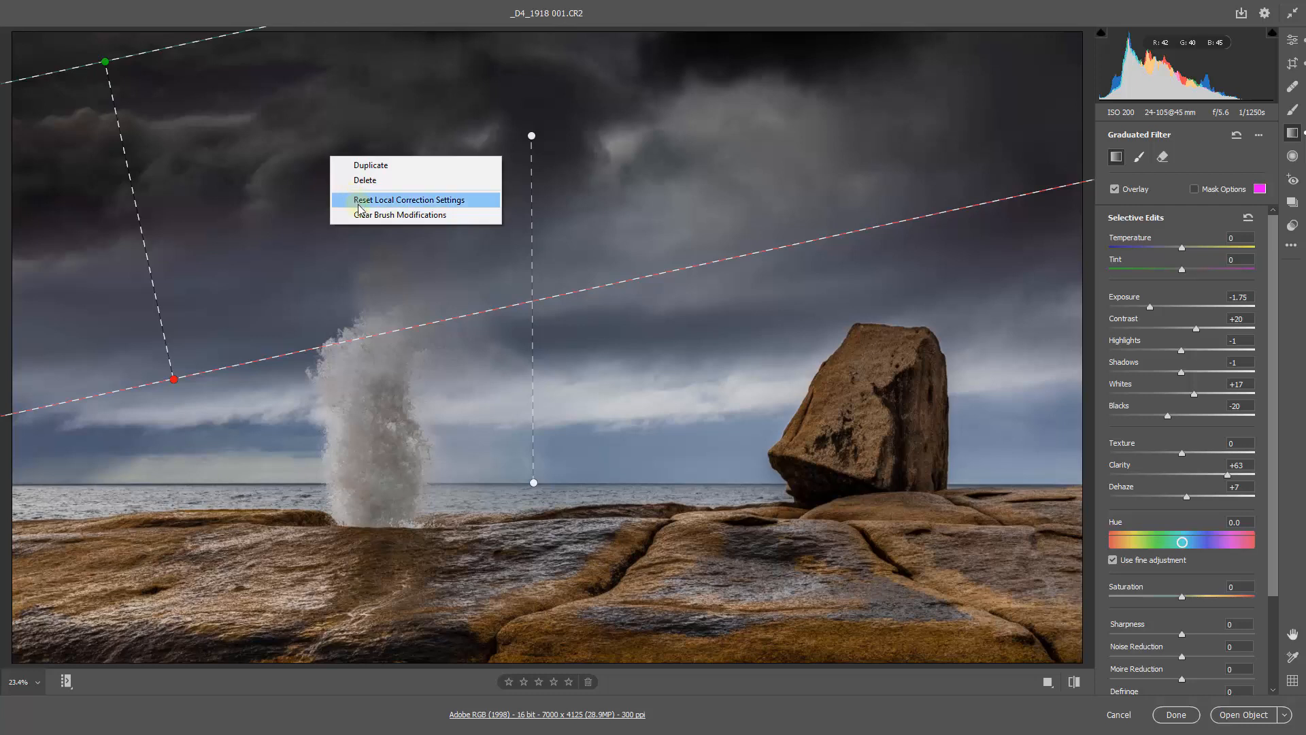
click(359, 201)
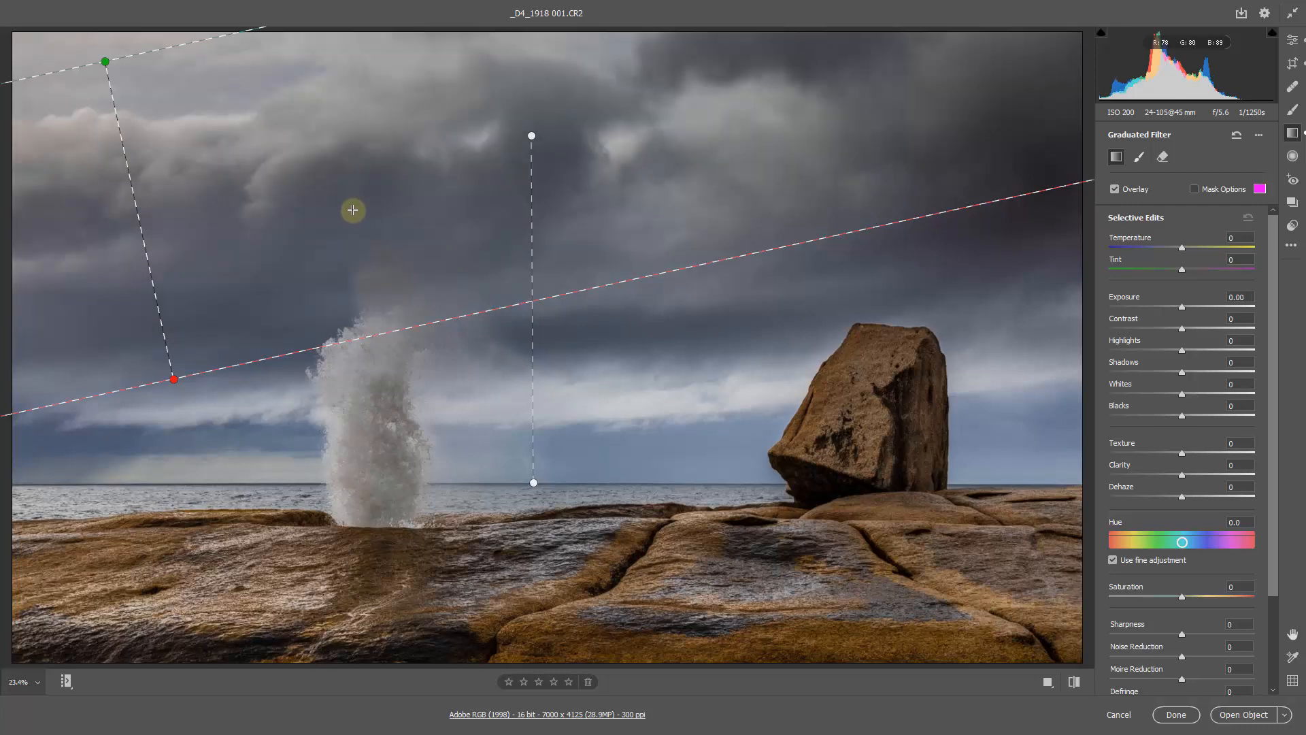
key(v)
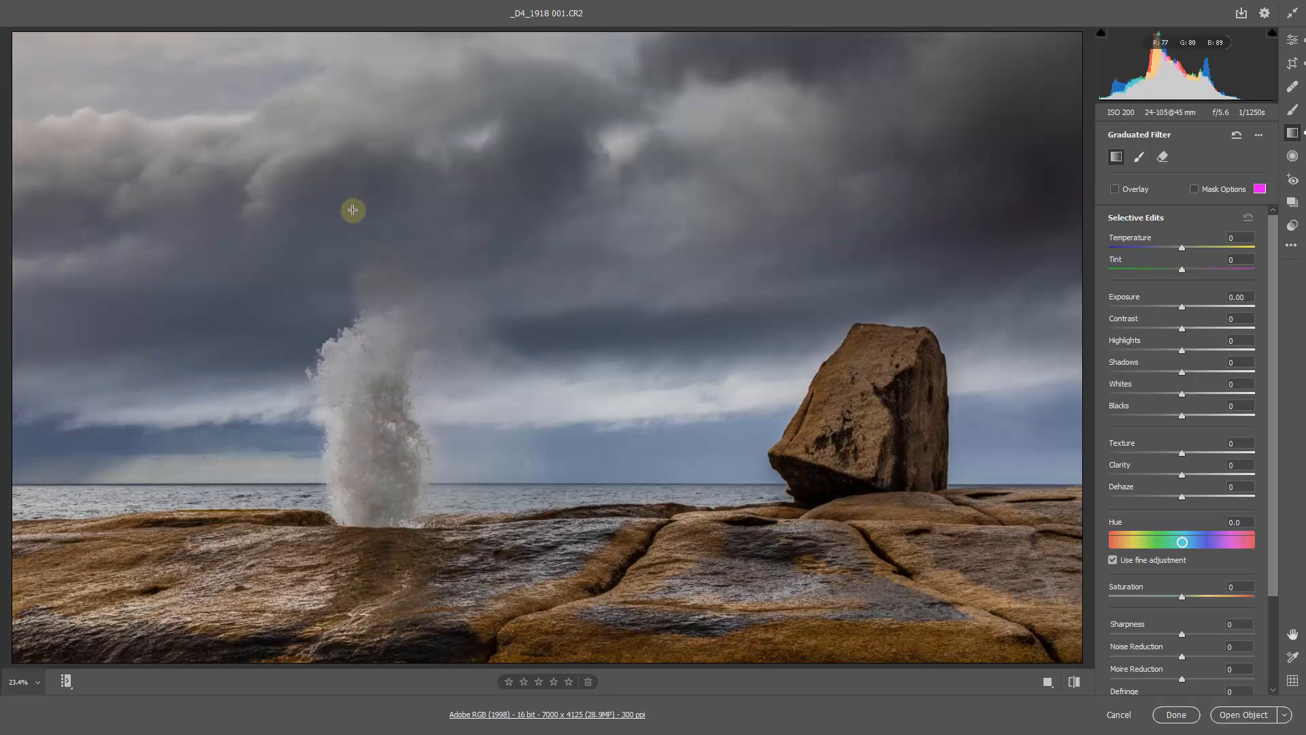
click(1174, 307)
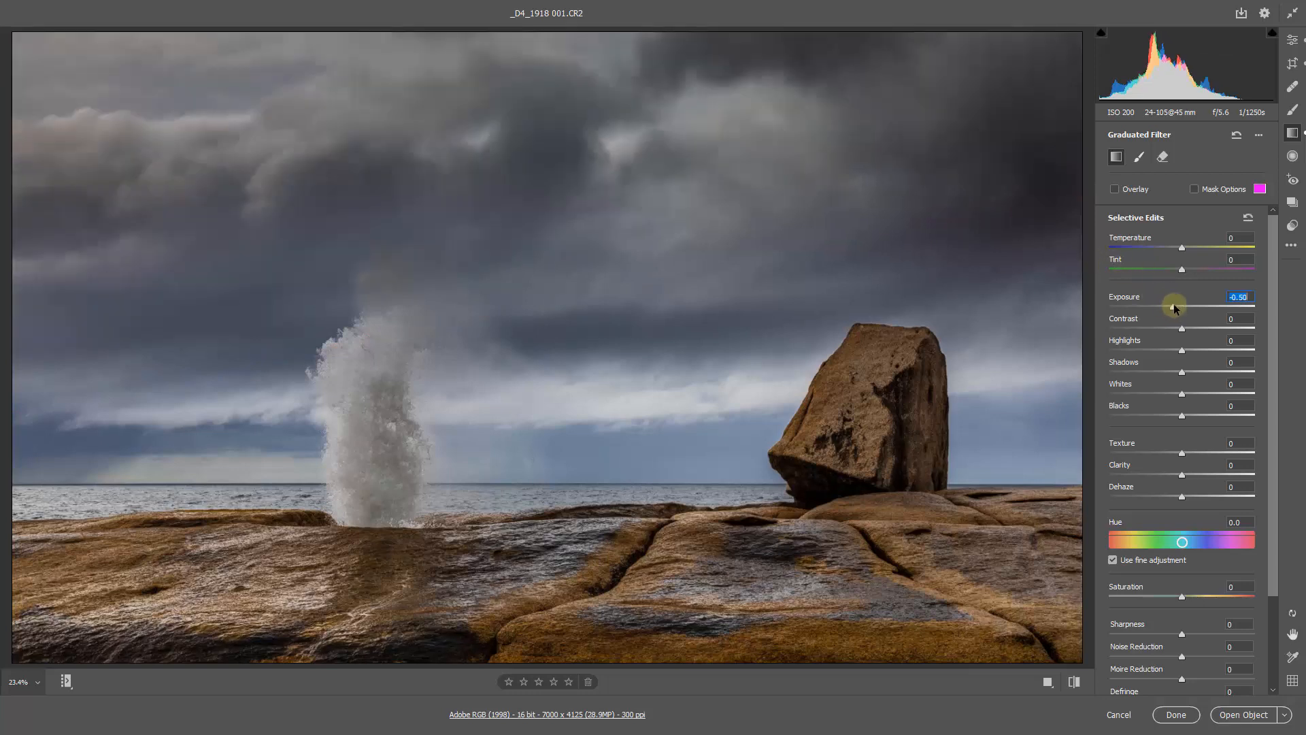
click(1149, 350)
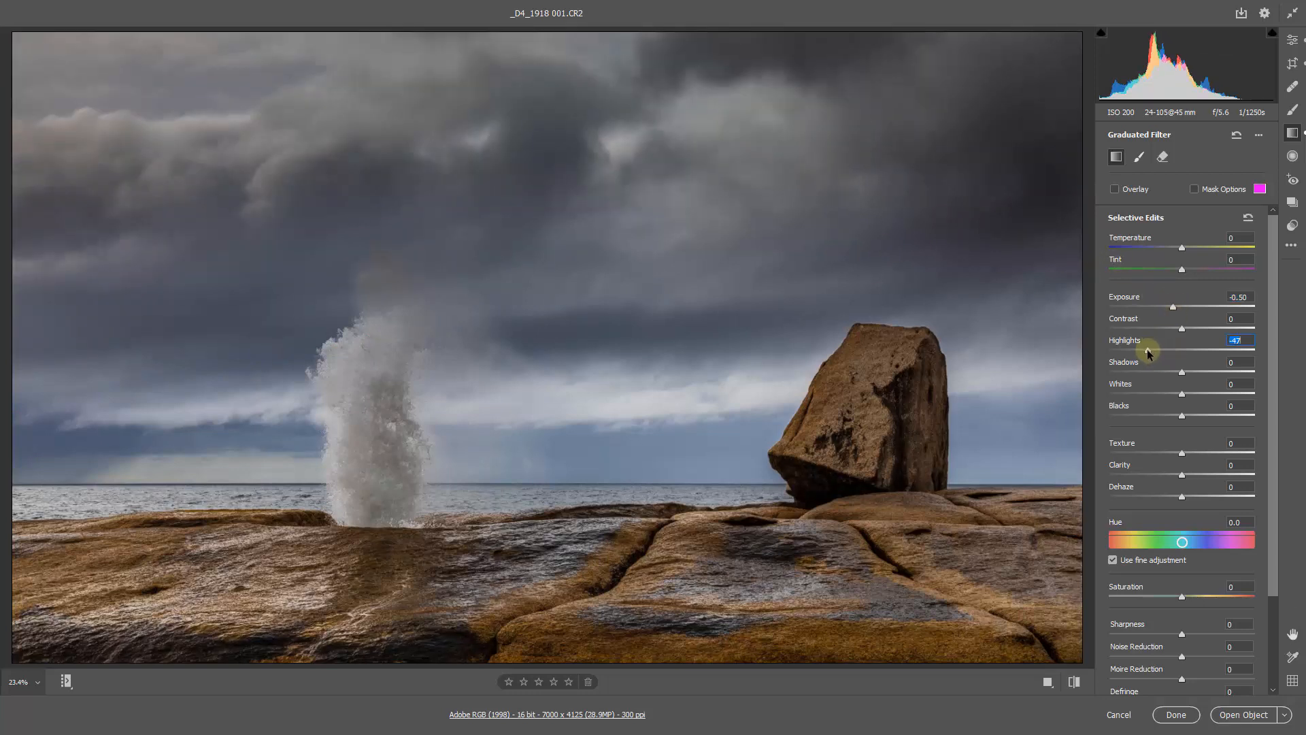
drag(1148, 354, 1147, 352)
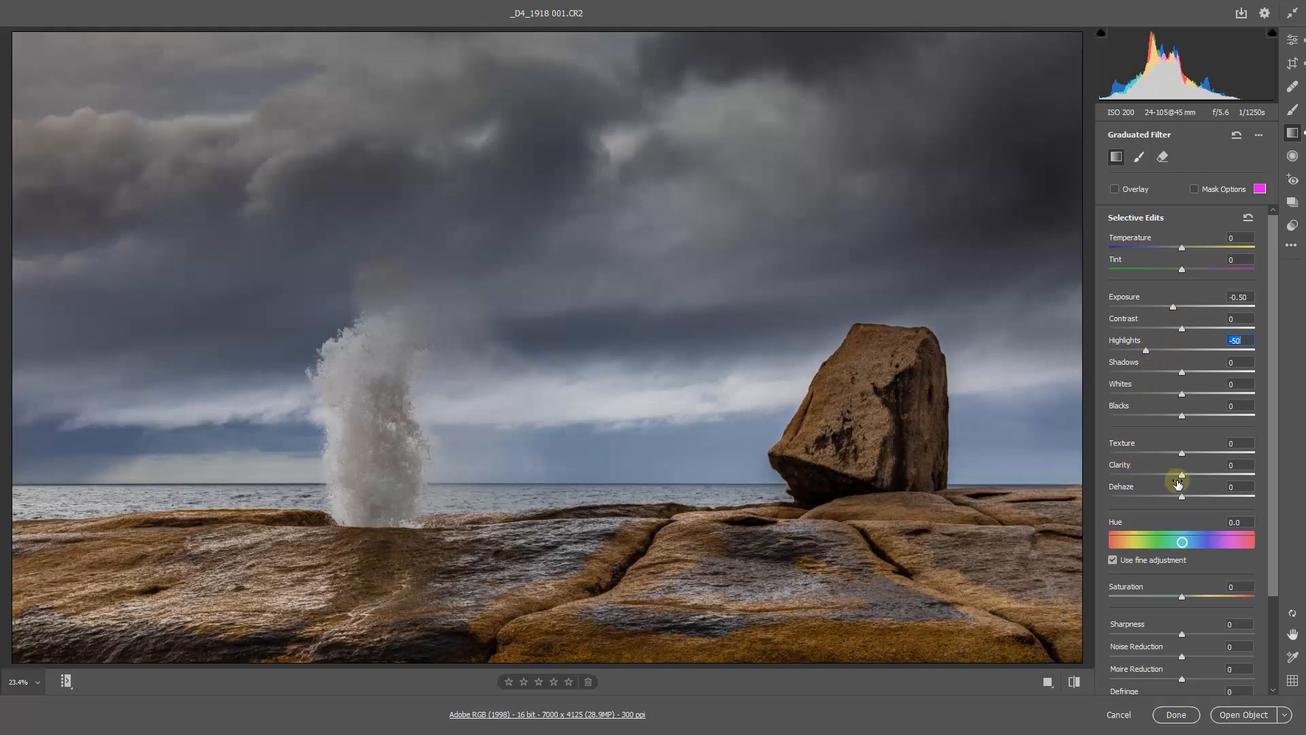
- Set the slanted filter's Clarity to +86, Blacks to -27 and Exposure to -0.80
click(1216, 475)
drag(1217, 477, 1246, 479)
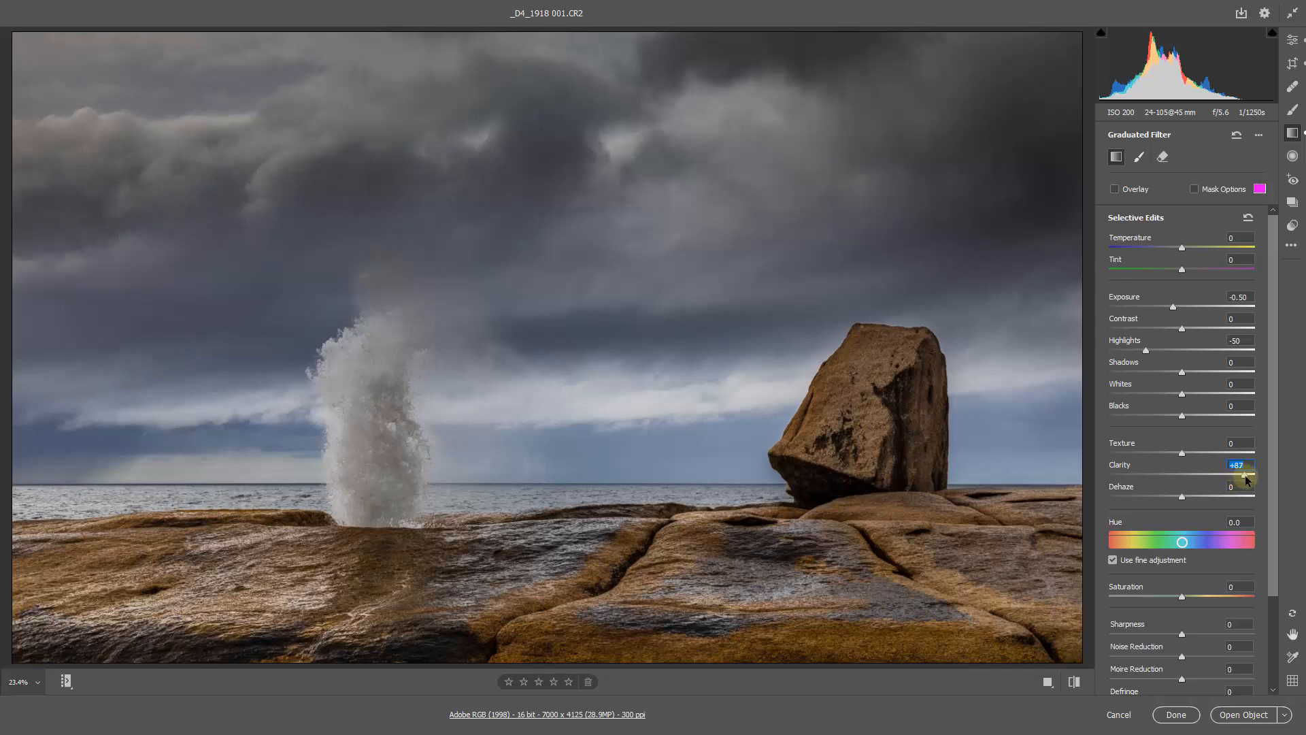
click(1162, 416)
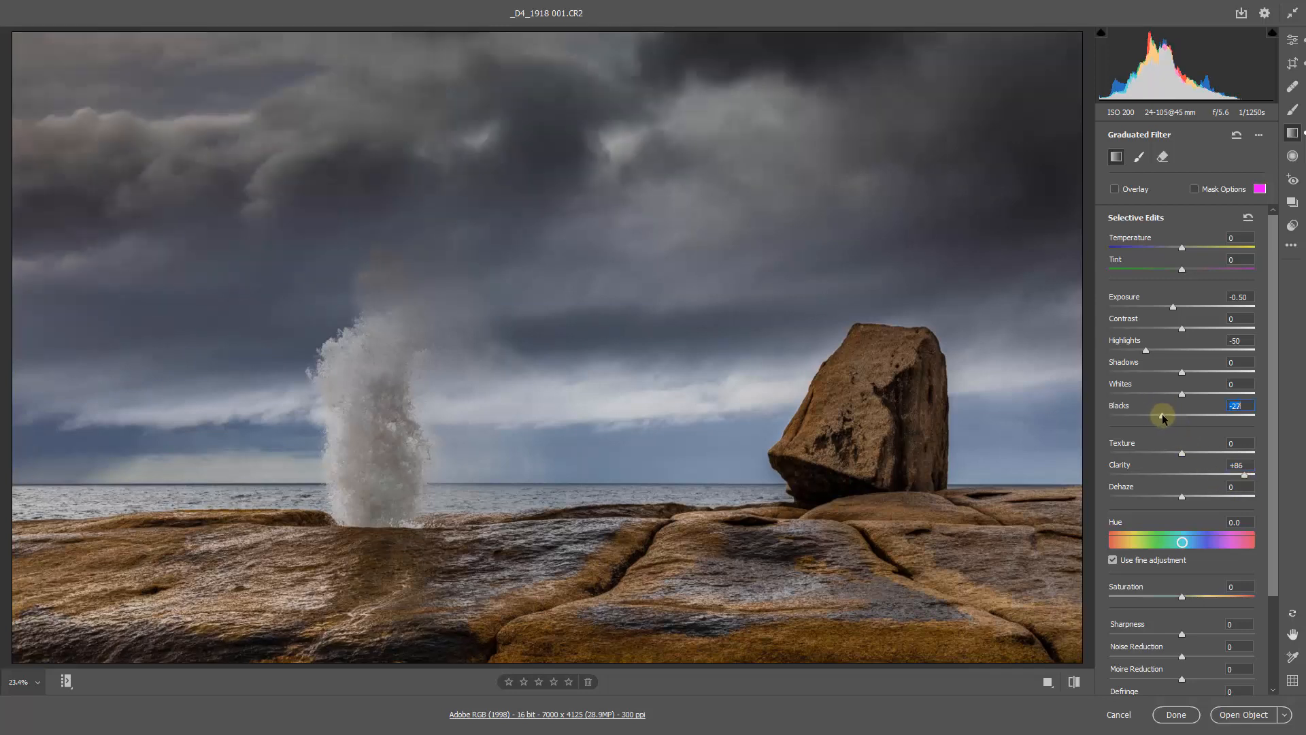
click(1170, 307)
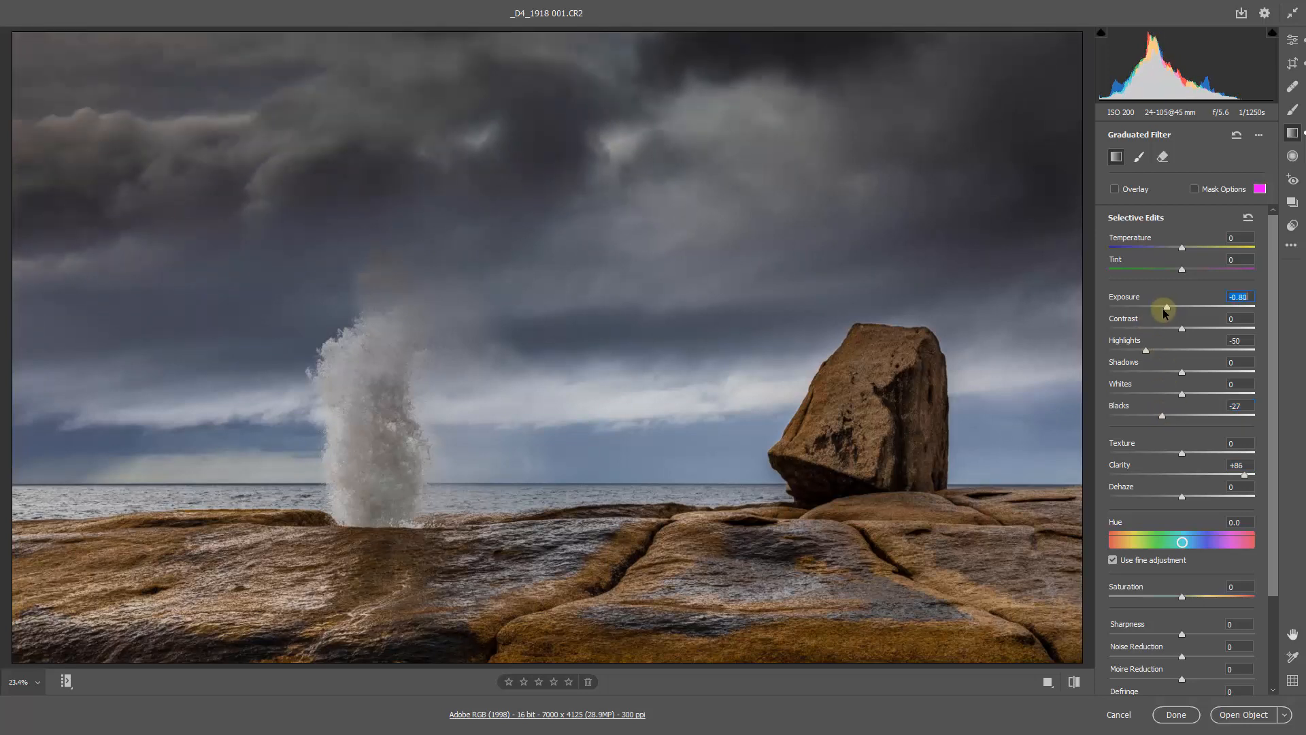
- Show the filter overlay and reshape the slanted gradient, moving its start point to the image's upper edge and its end point slightly upward
key(v)
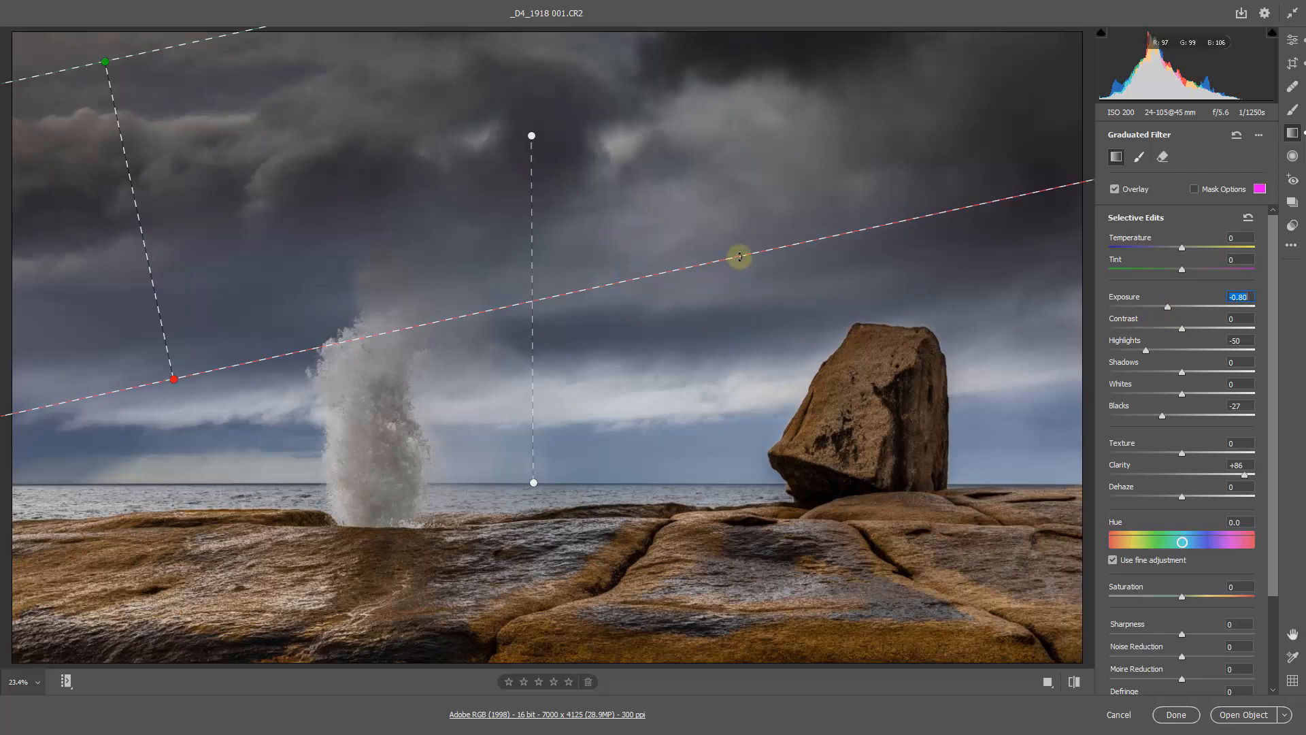
drag(742, 255, 612, 279)
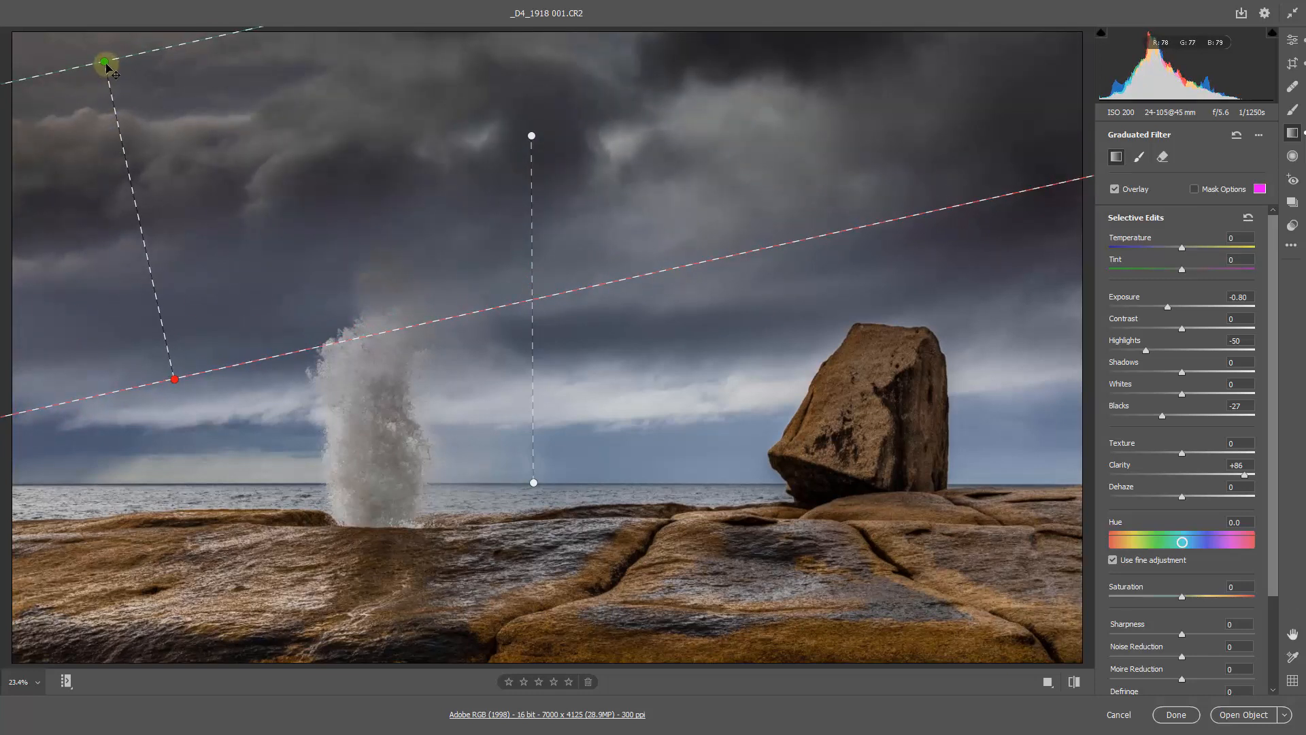
drag(104, 61, 93, 29)
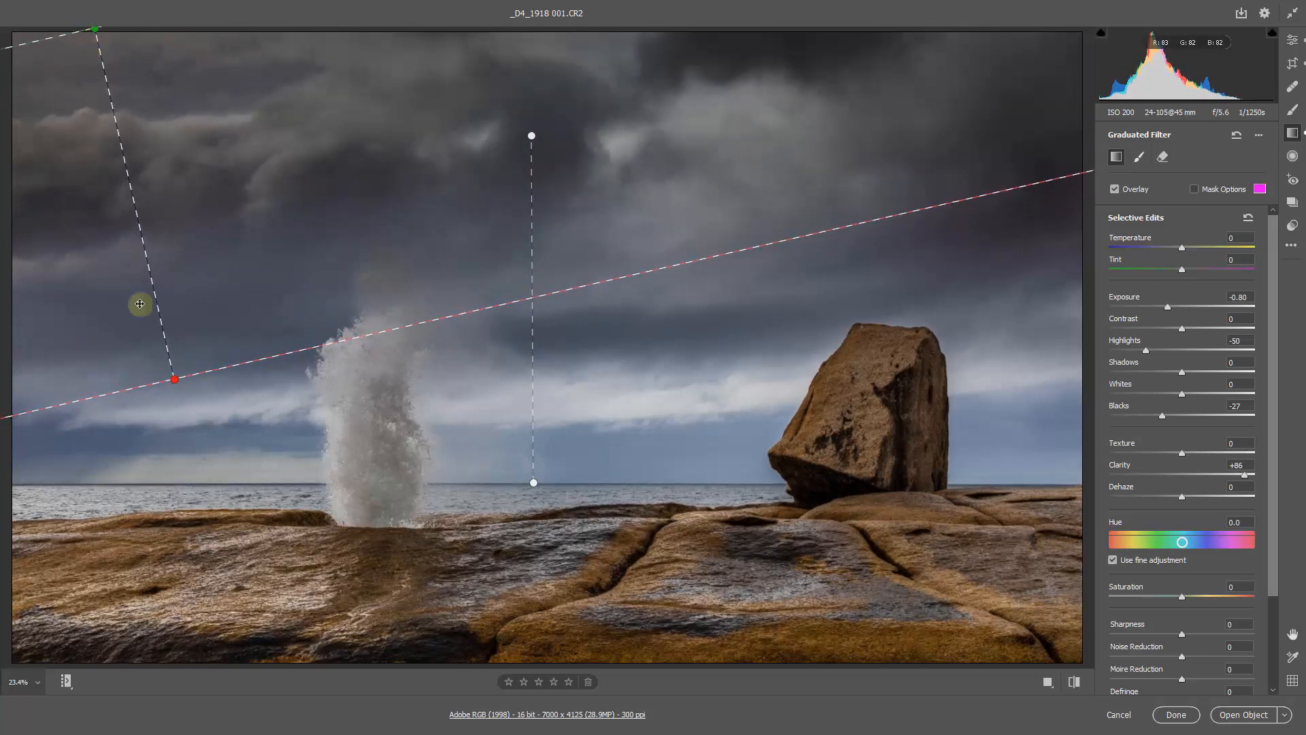
drag(175, 381, 157, 341)
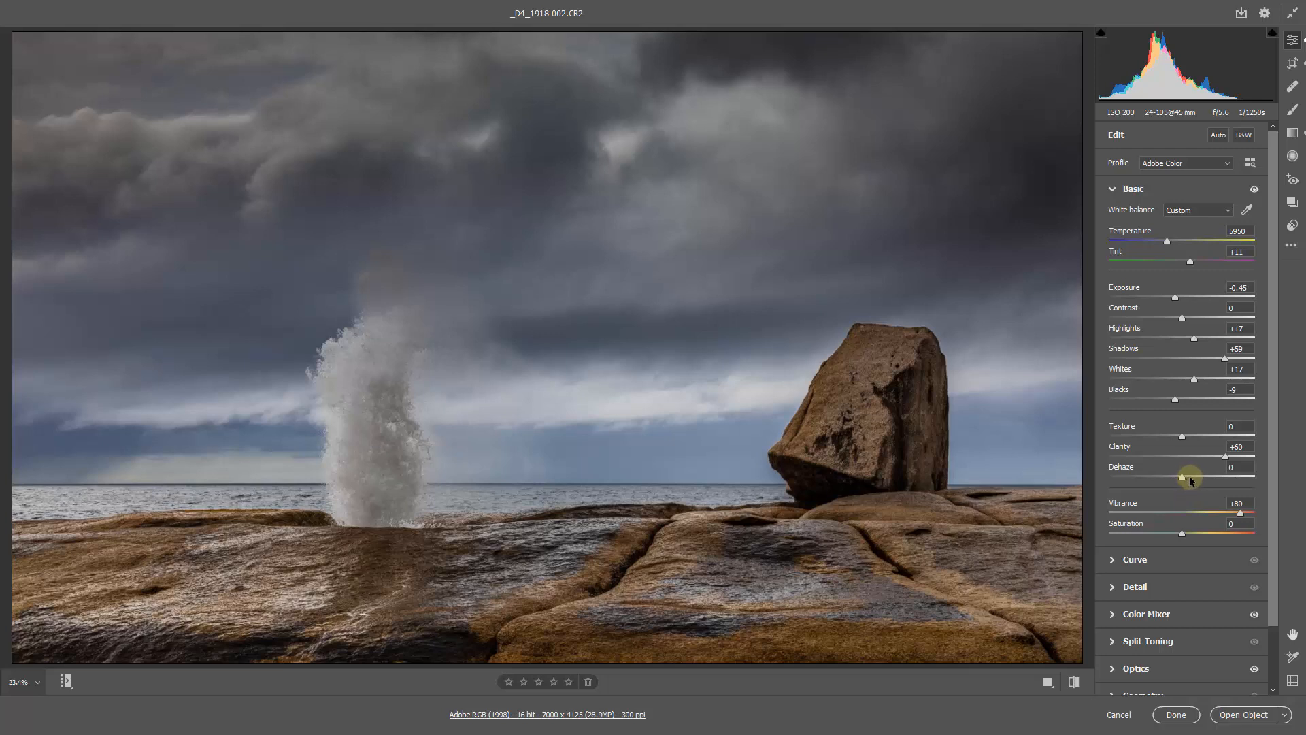
- Adjust the basic settings of _D4_1918 002.CR2 to Dehaze +12, Highlights +38, Whites +37 and Blacks -26
click(1192, 478)
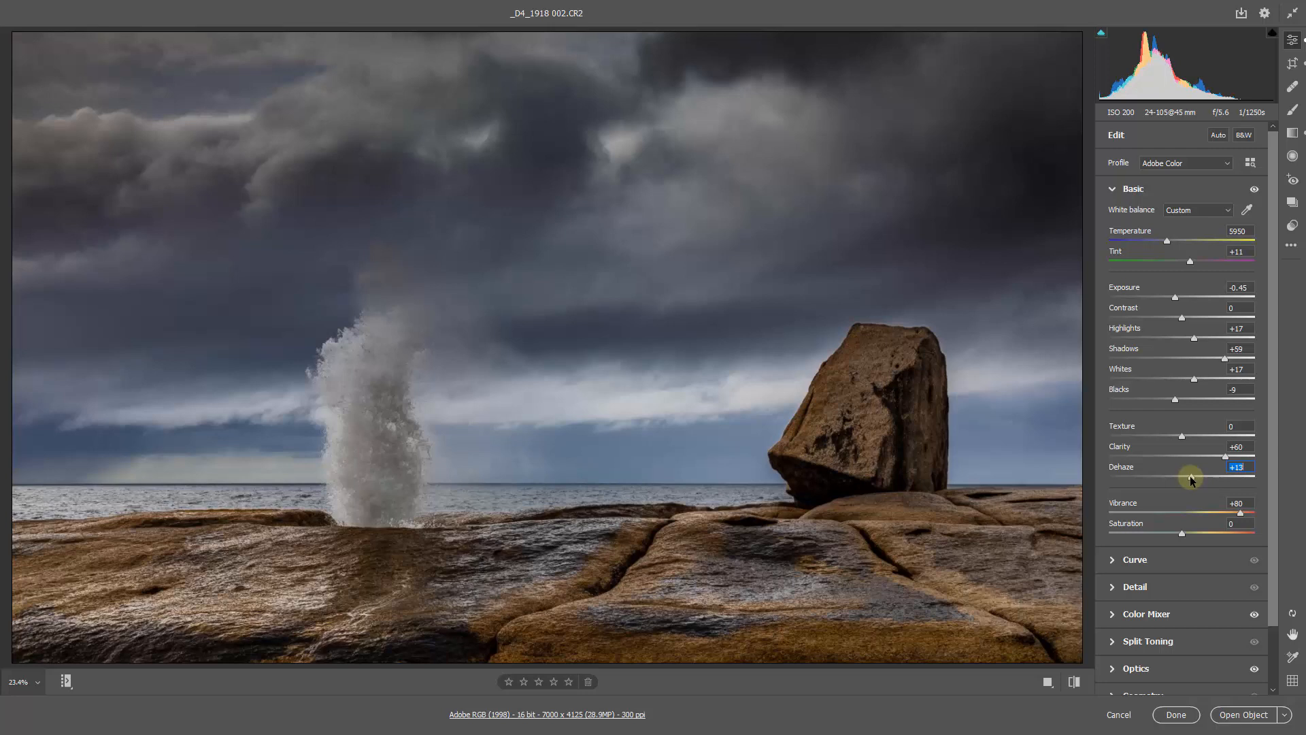
click(1191, 478)
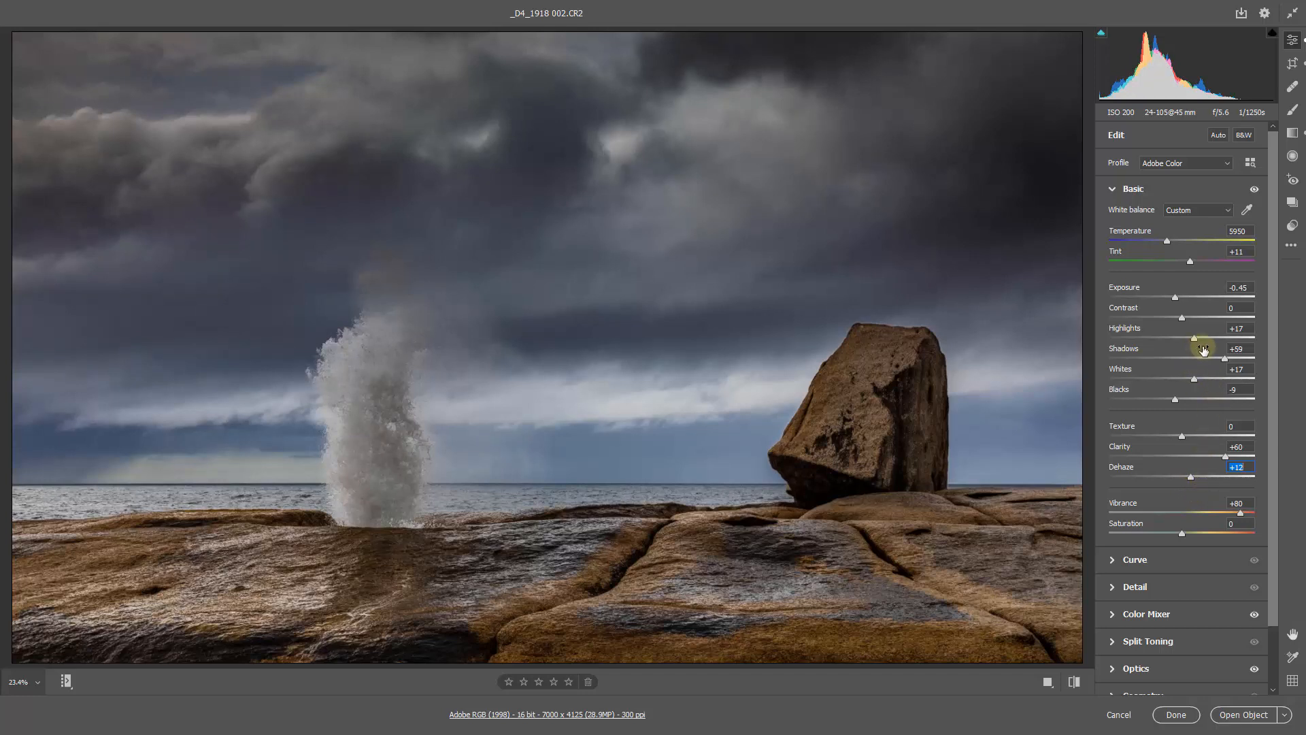
drag(1195, 341, 1208, 380)
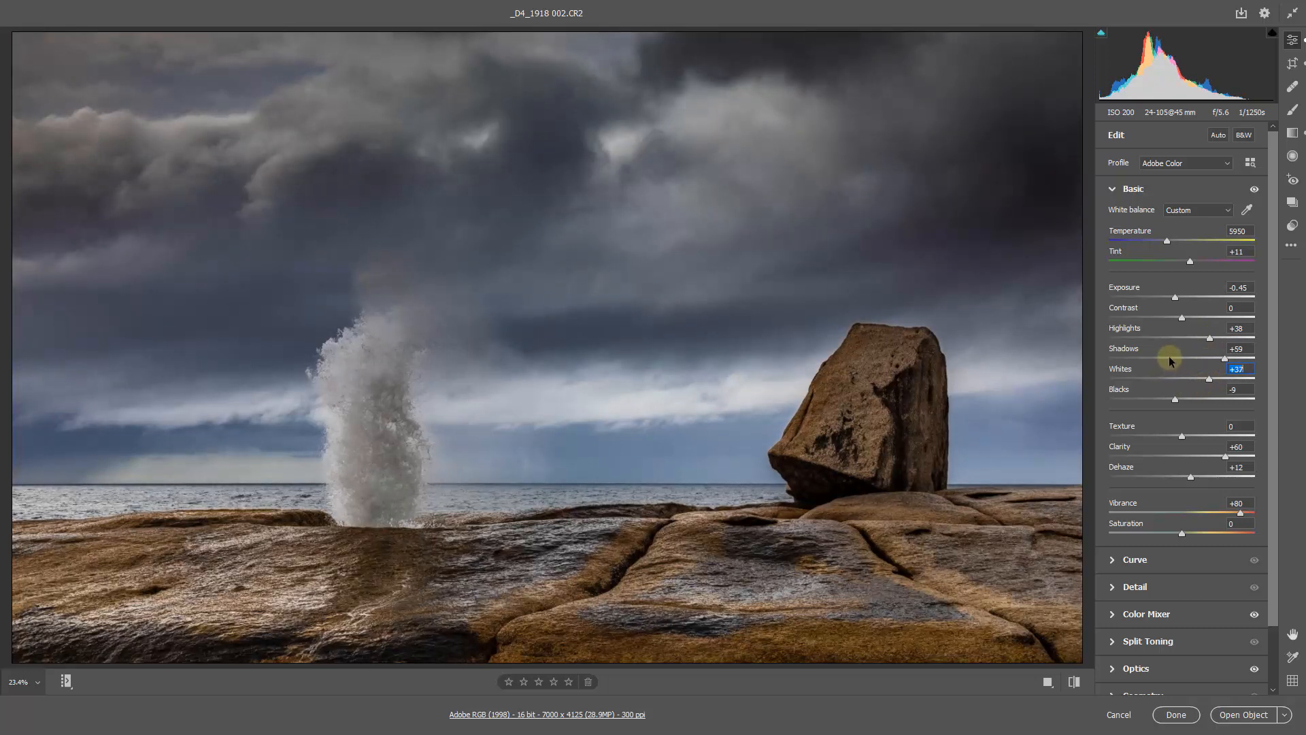
click(1162, 402)
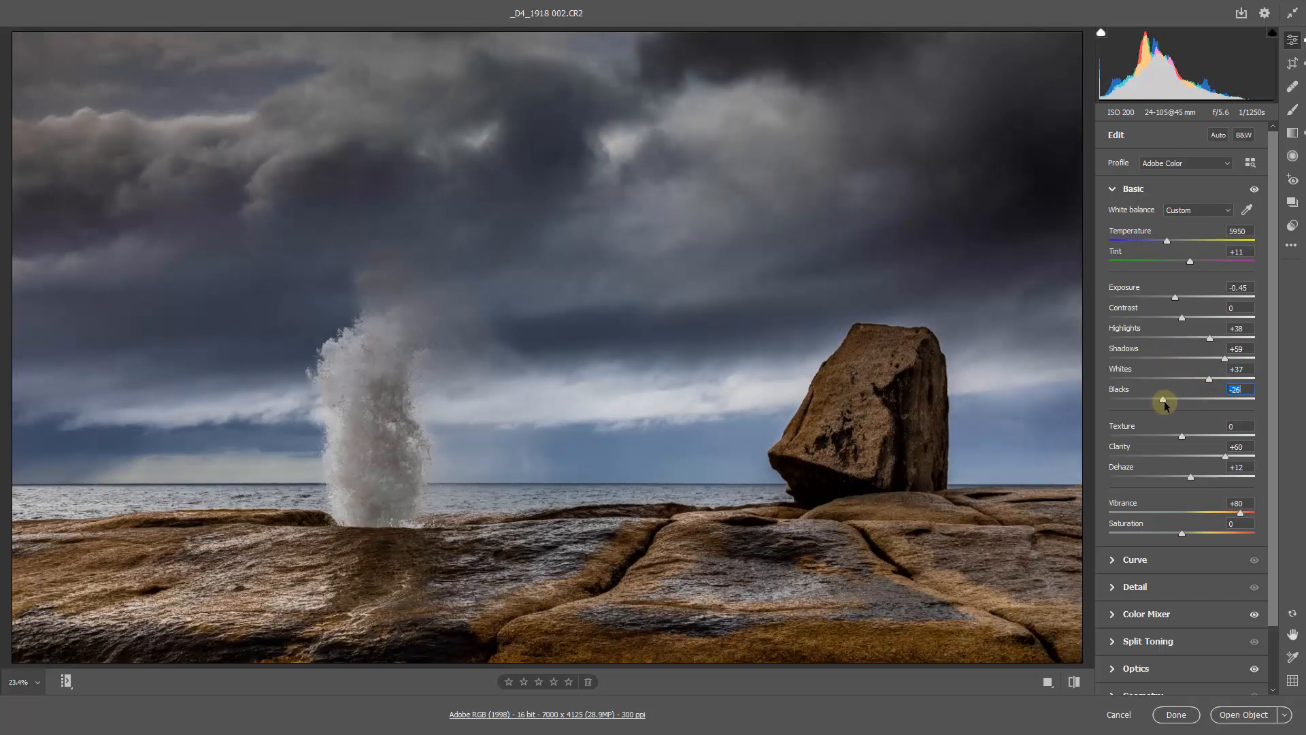
drag(1164, 404, 1164, 411)
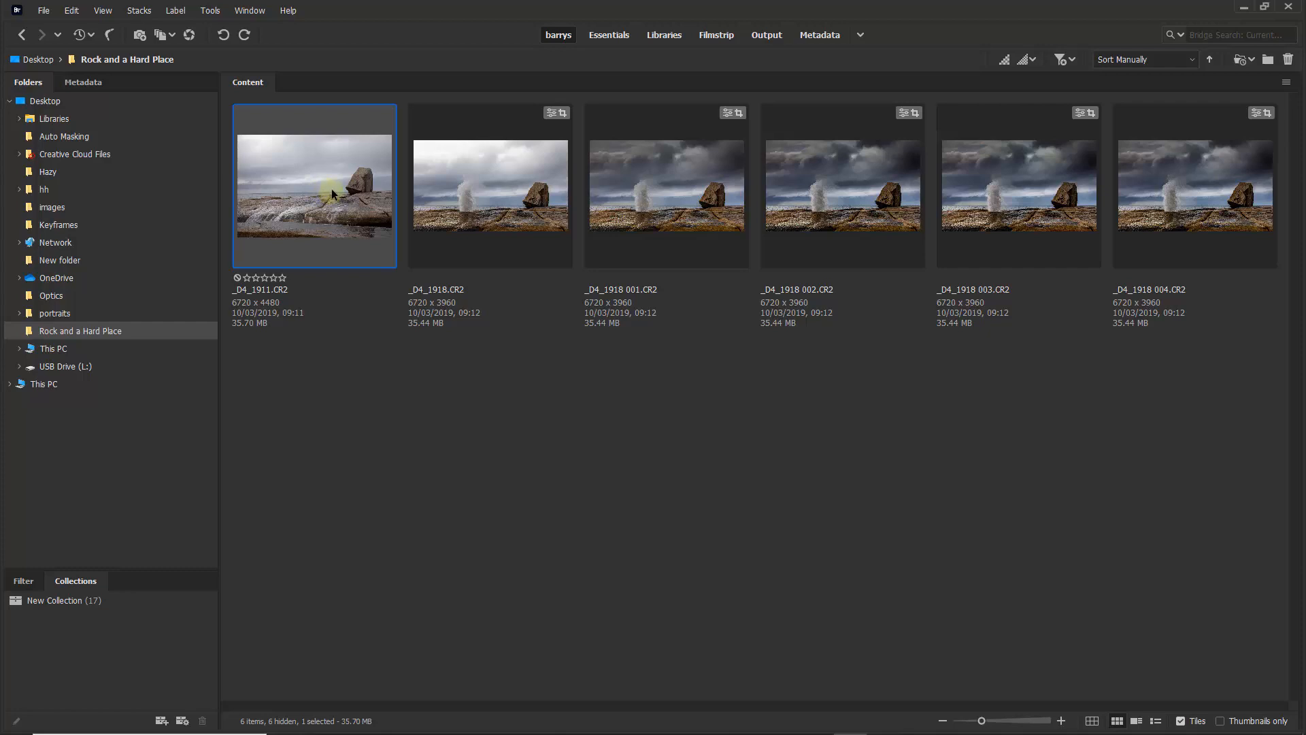
- Switch to Bridge, look through the blowhole versions and copy the develop settings of _D4_1918 004.CR2
click(667, 181)
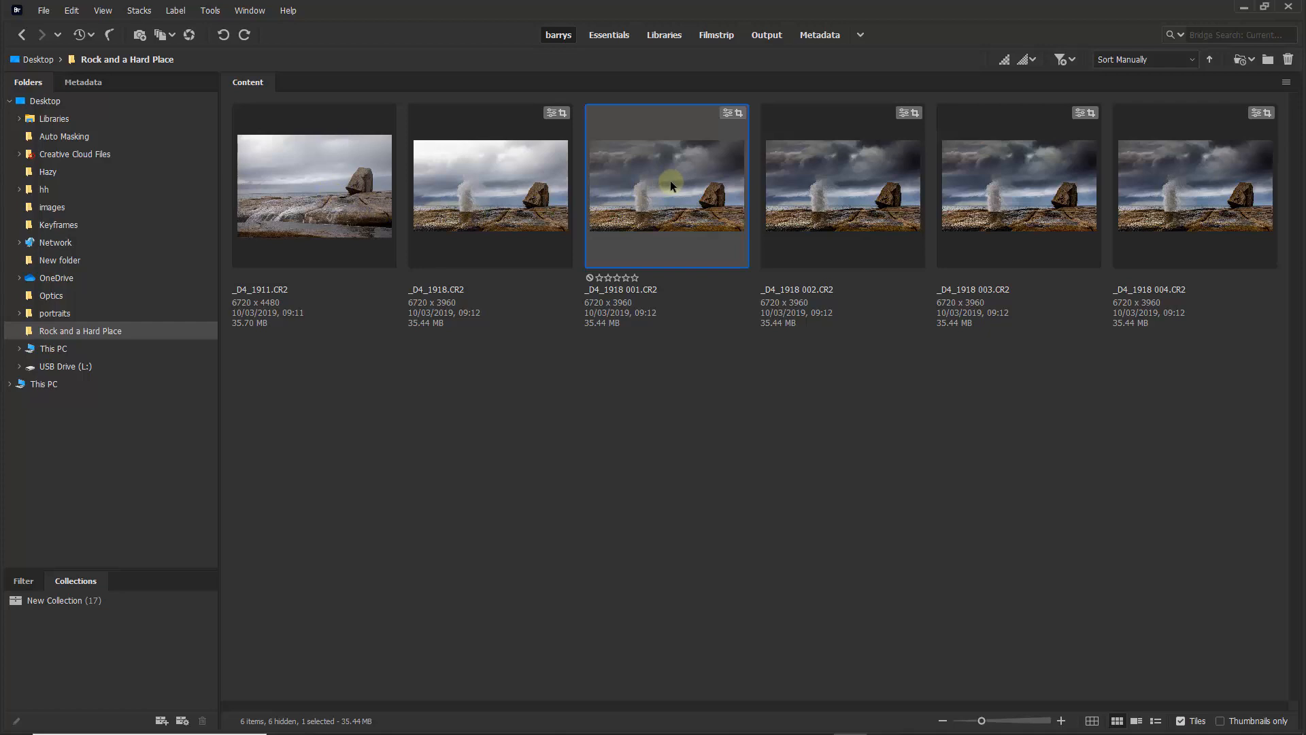
click(823, 182)
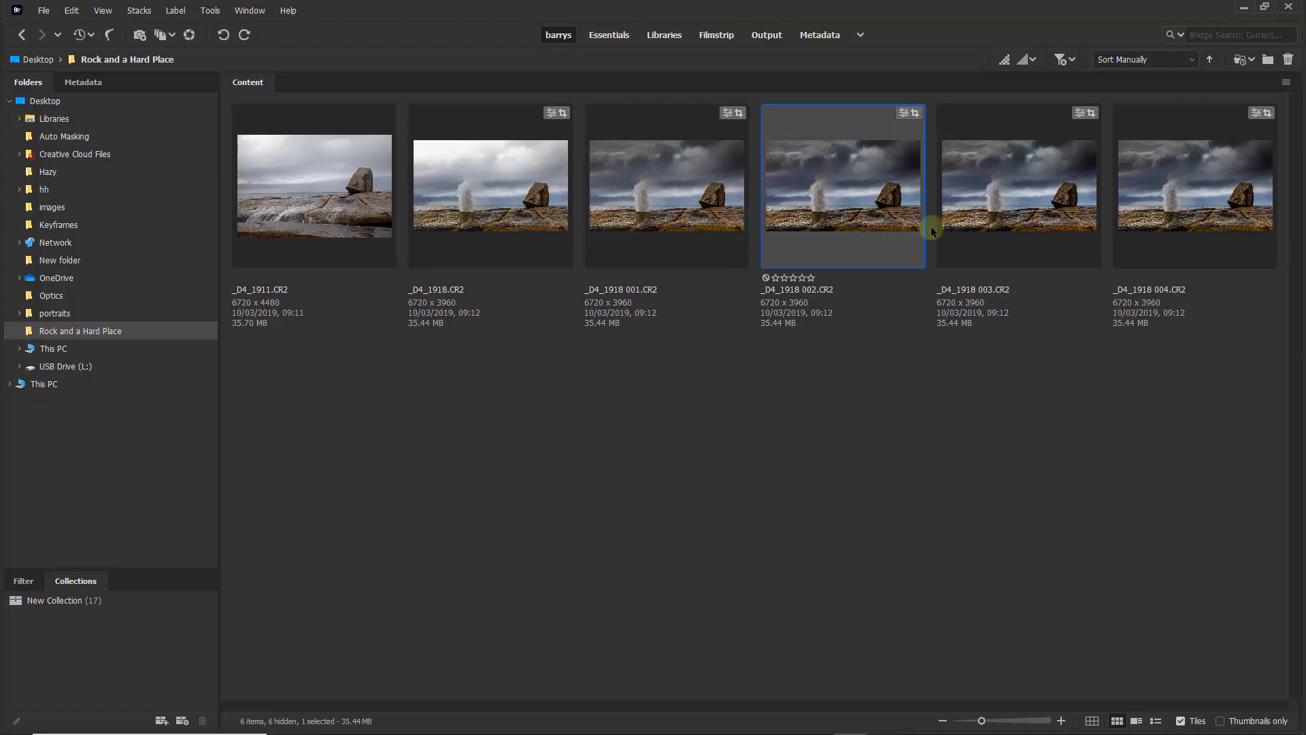
click(1004, 195)
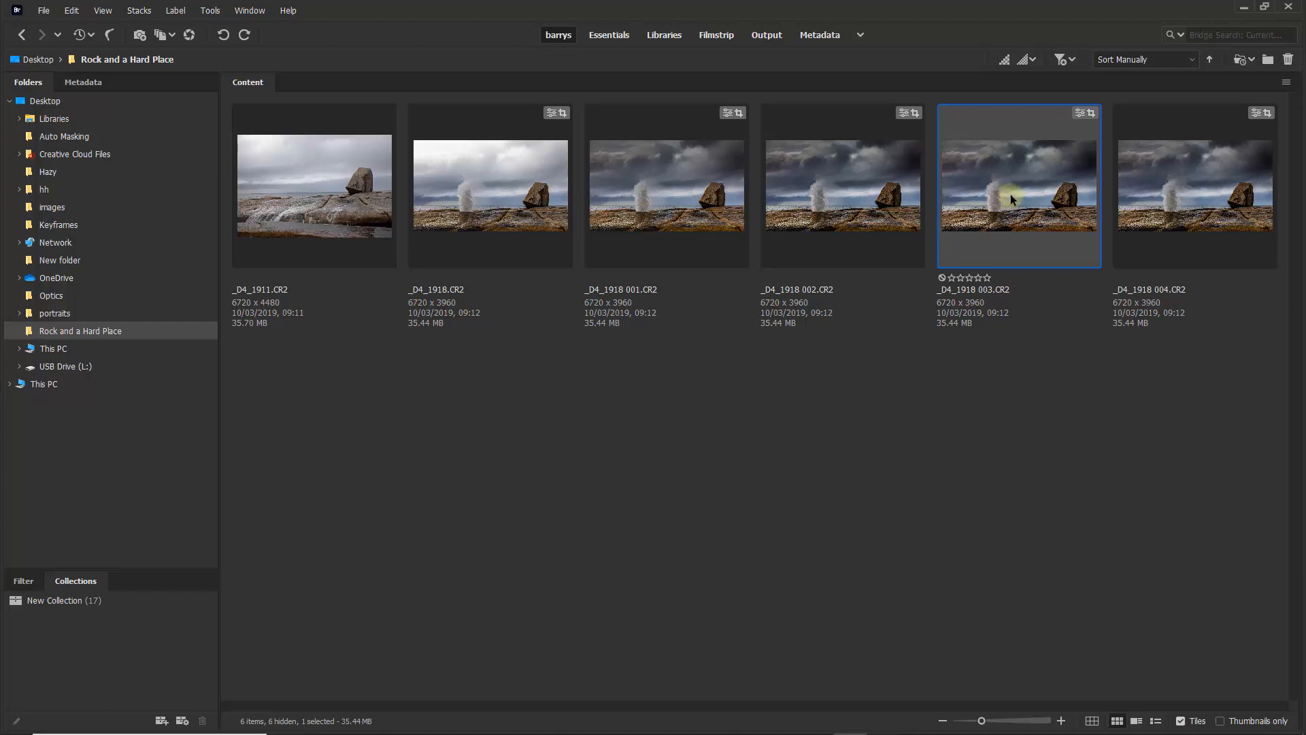
click(1196, 189)
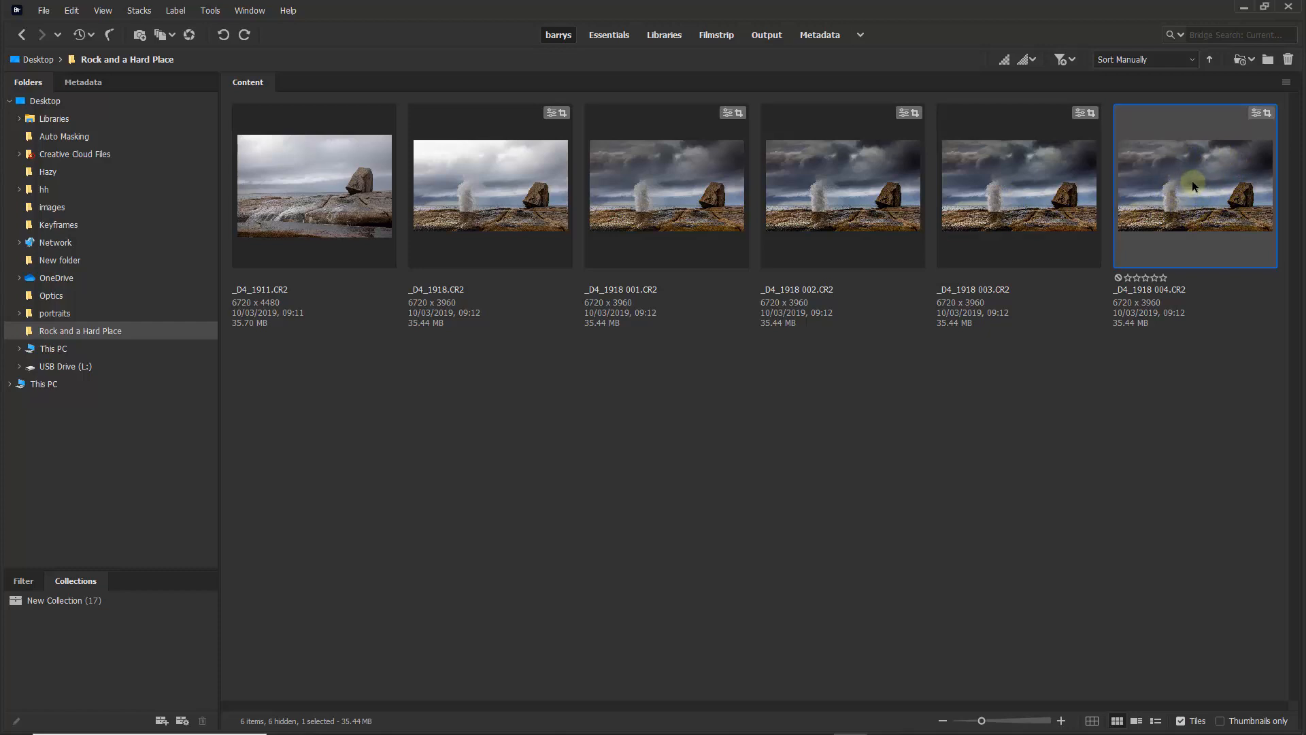
right_click(1191, 179)
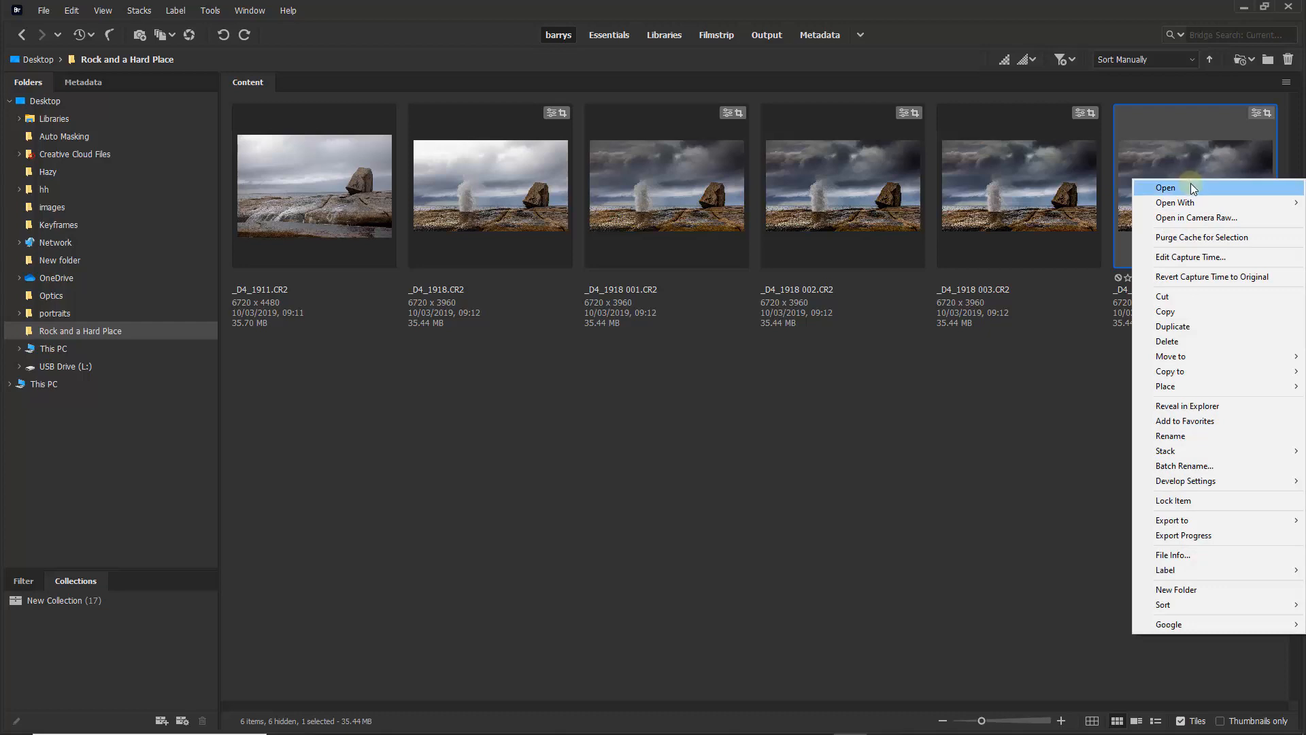
mouse_move(1179, 483)
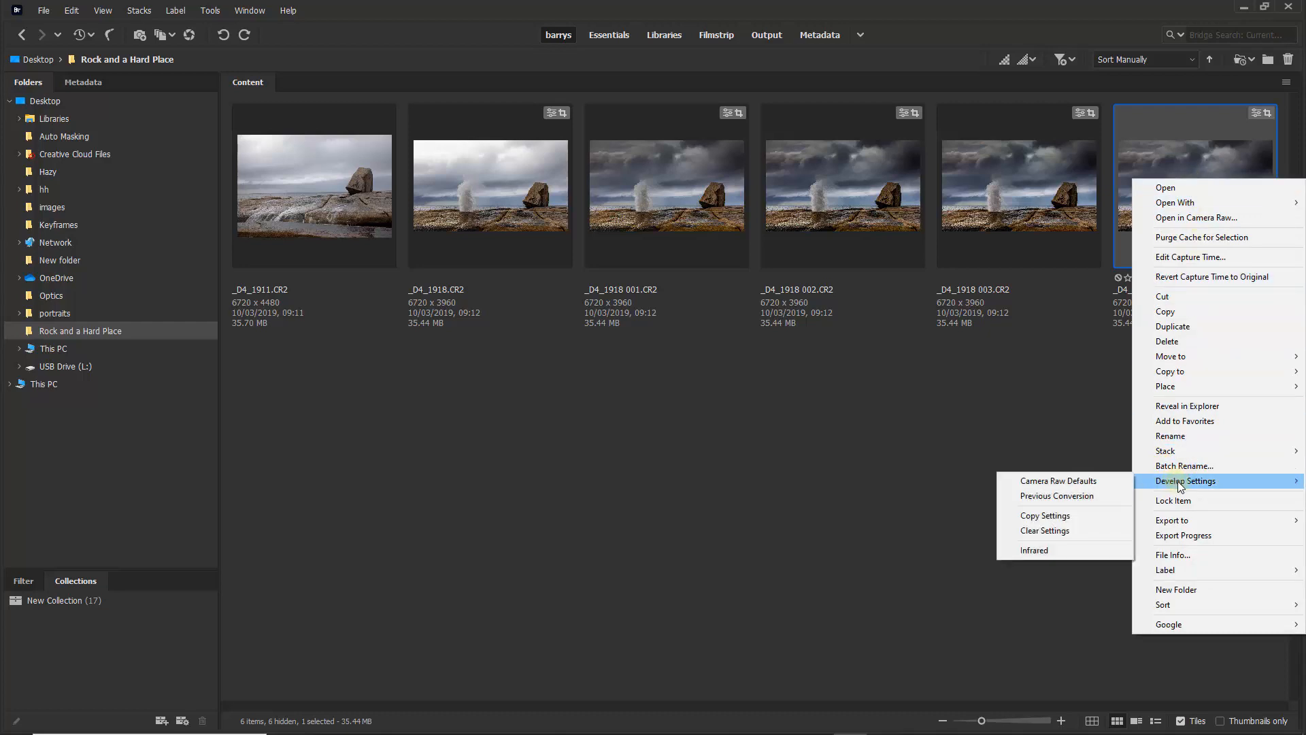
click(1066, 515)
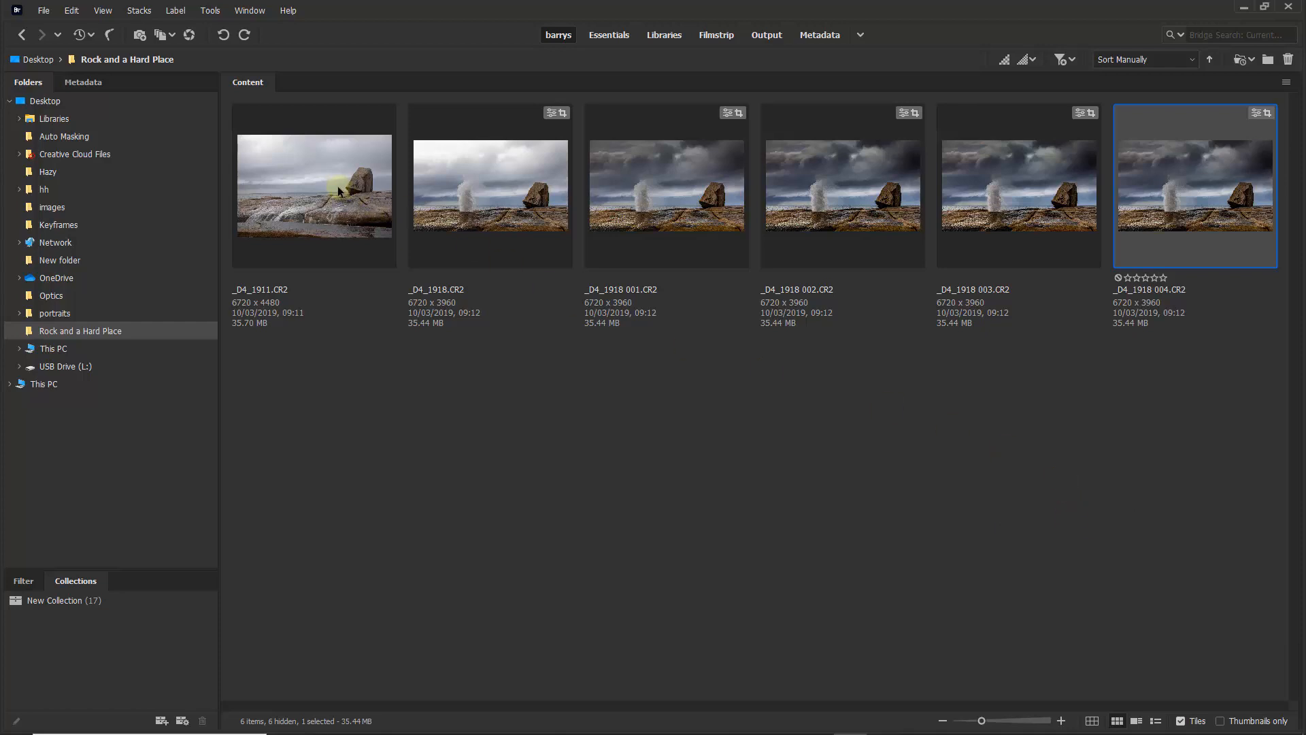
- Paste the copied develop settings onto _D4_1911.CR2 using the Default subset
click(318, 190)
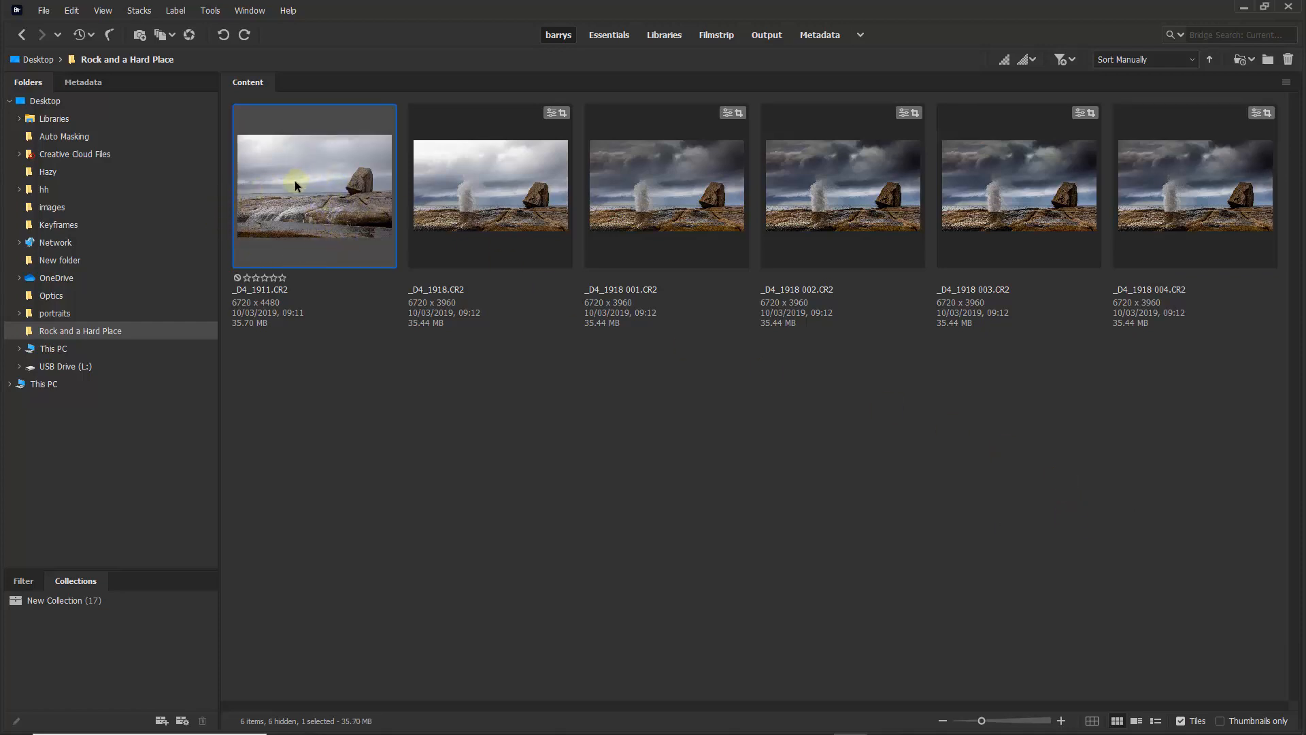
right_click(291, 181)
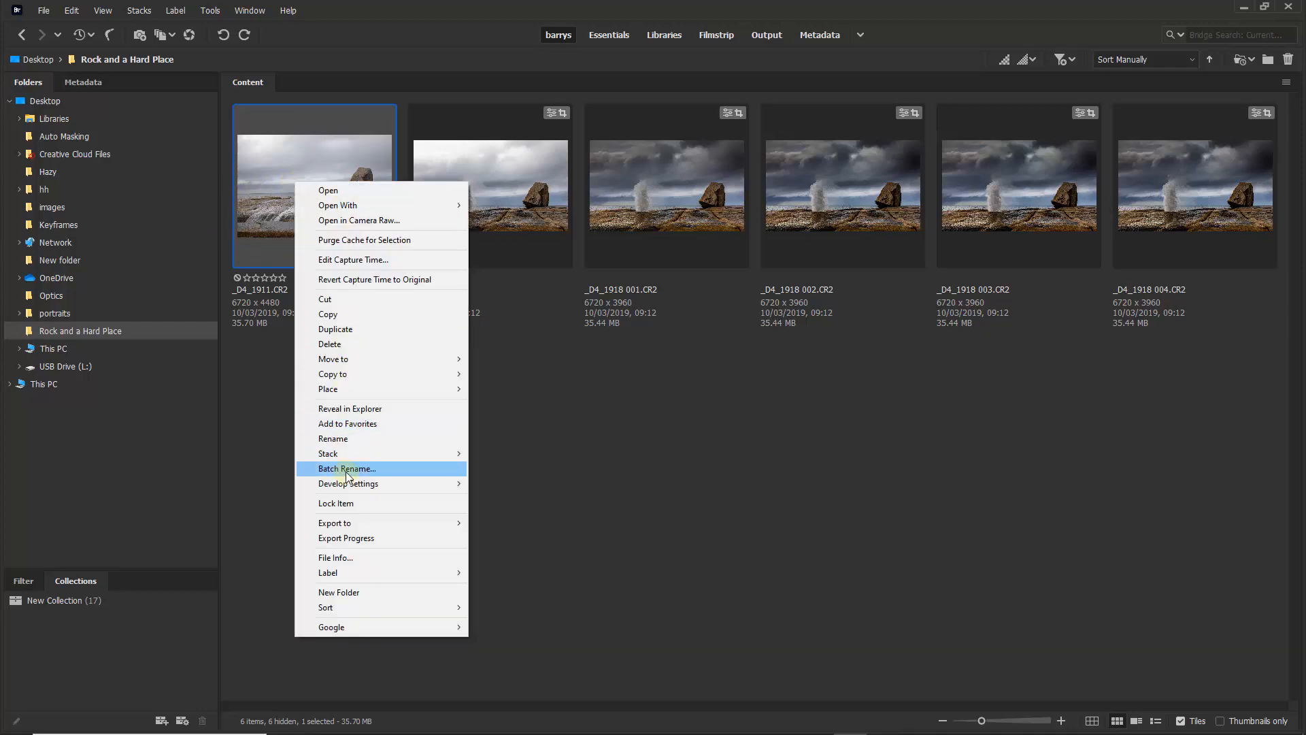
mouse_move(352, 484)
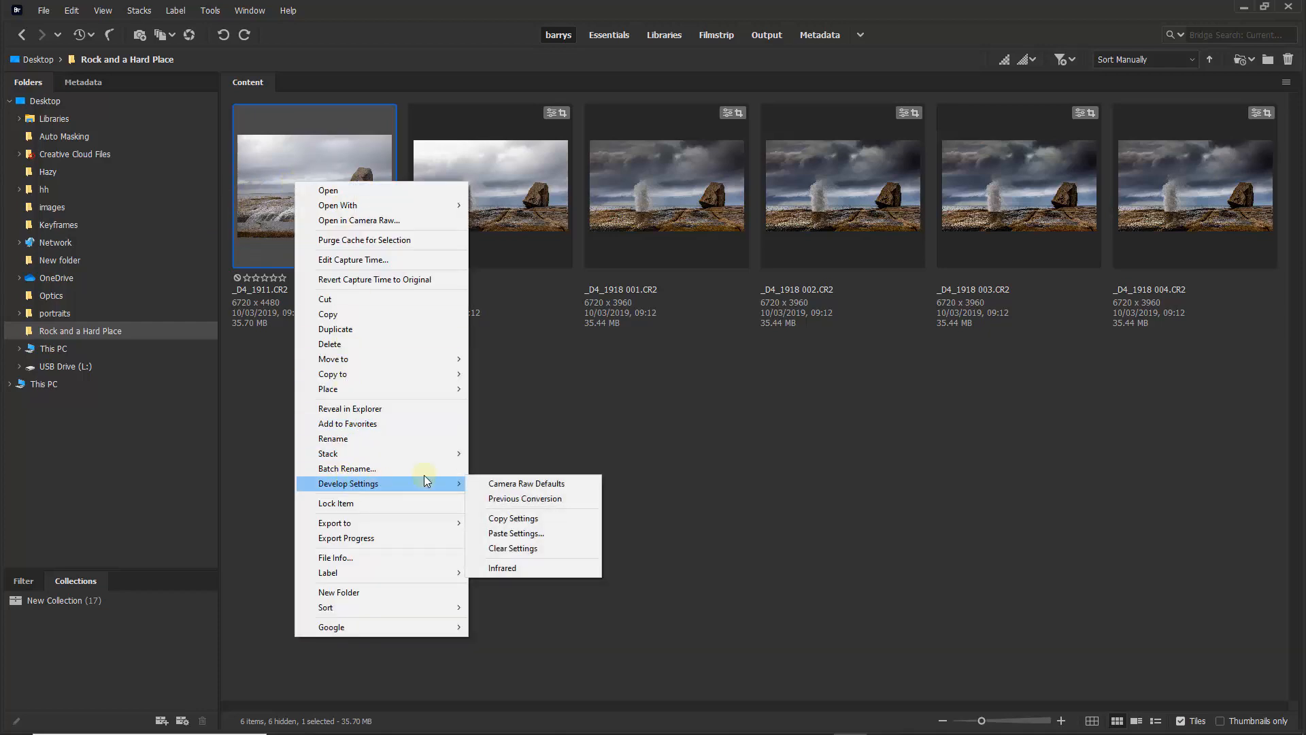
click(517, 533)
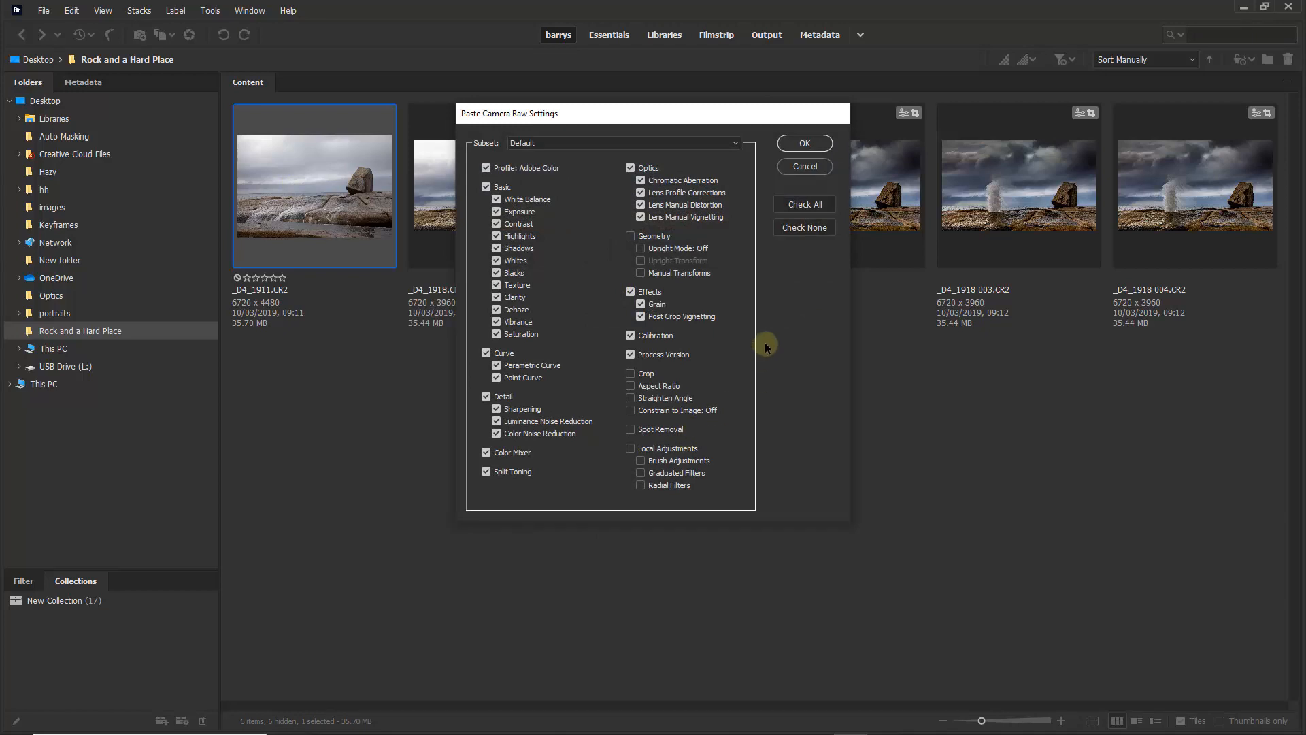
click(804, 144)
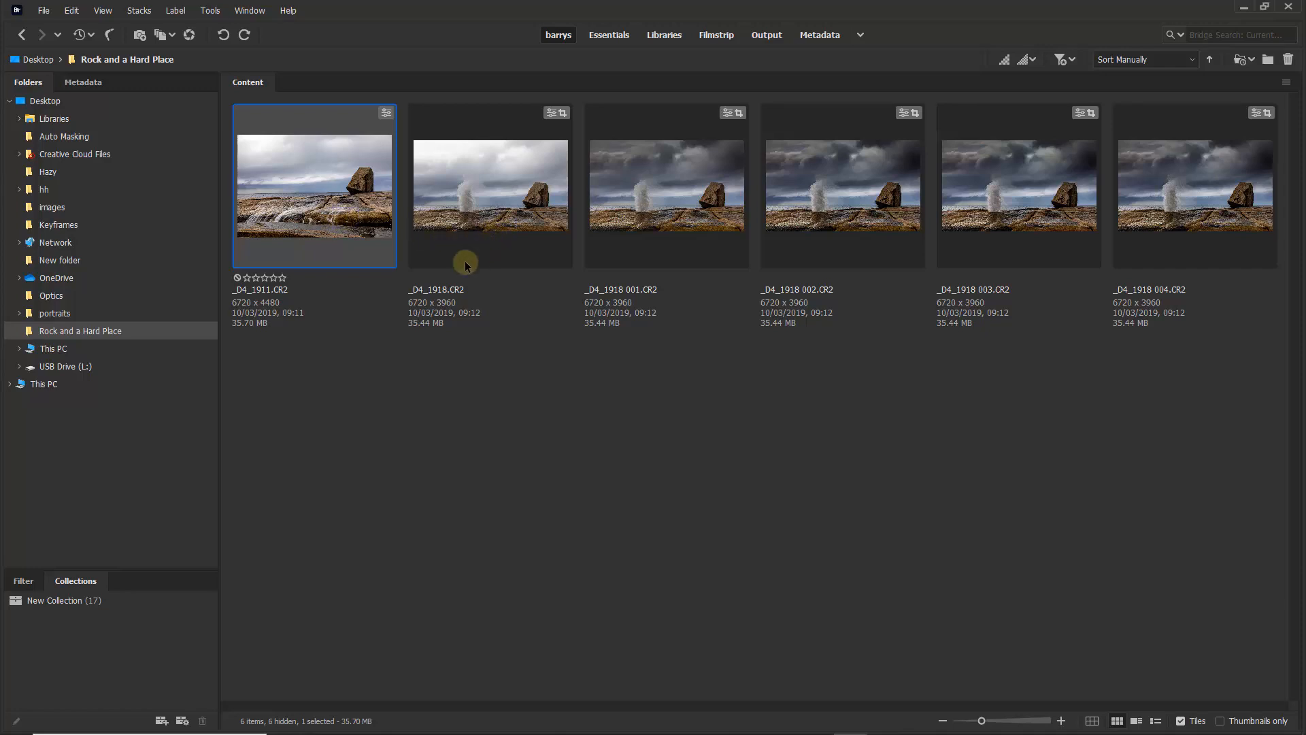
- Open _D4_1911.CR2 directly in Photoshop, float its window and copy its image into the _D4_1918 004-2 document as a new layer
shift+double_click(322, 181)
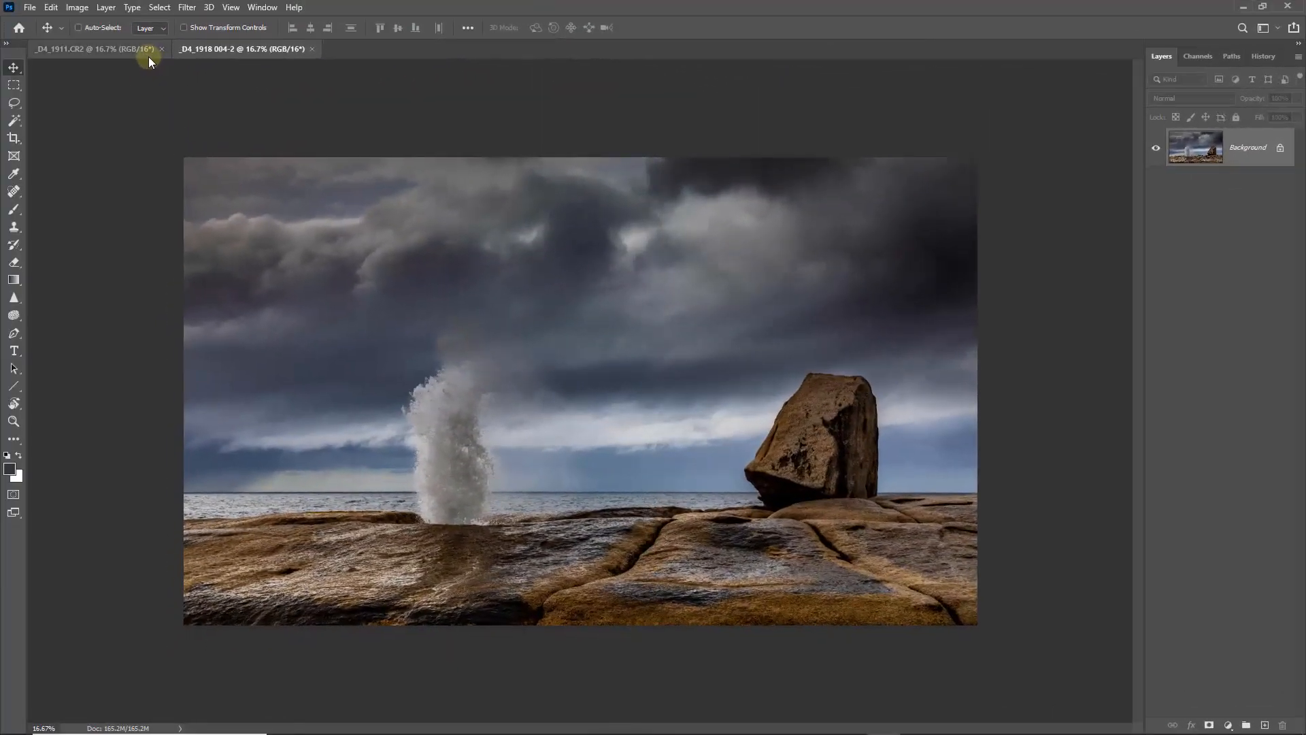
drag(92, 49, 578, 244)
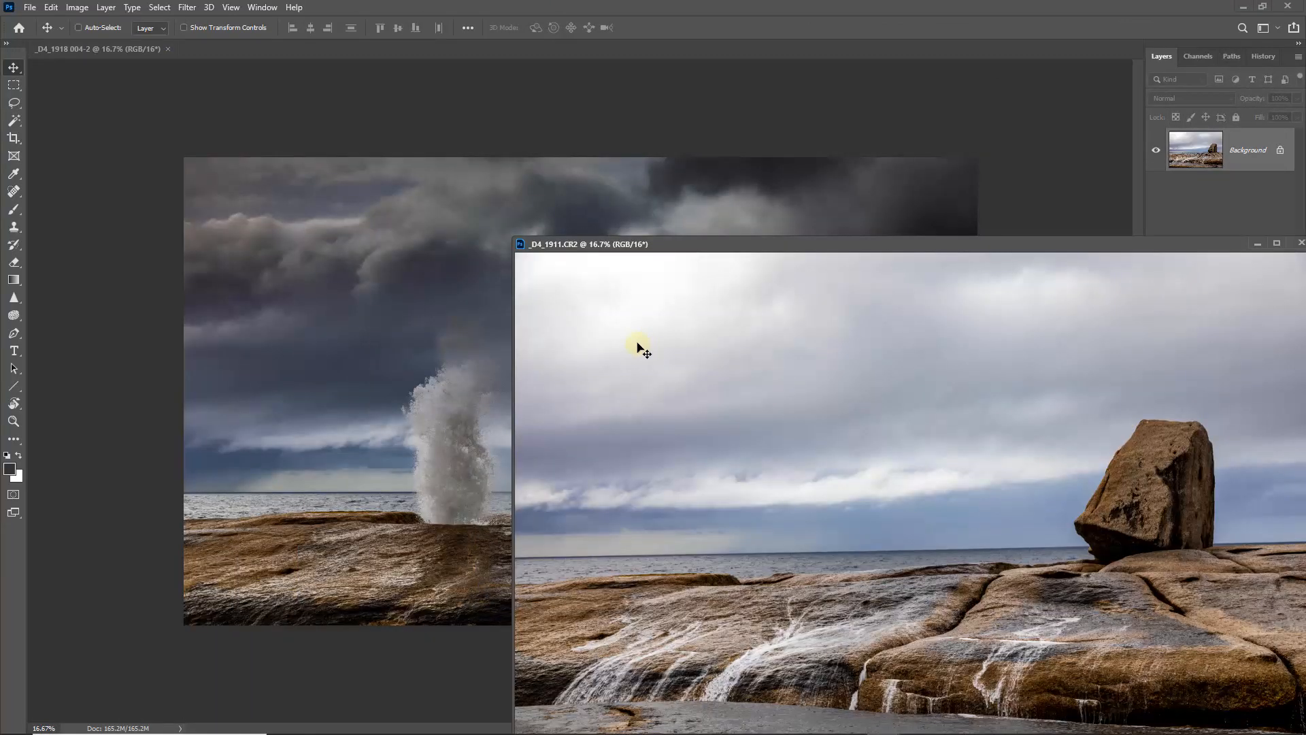
drag(639, 348, 408, 381)
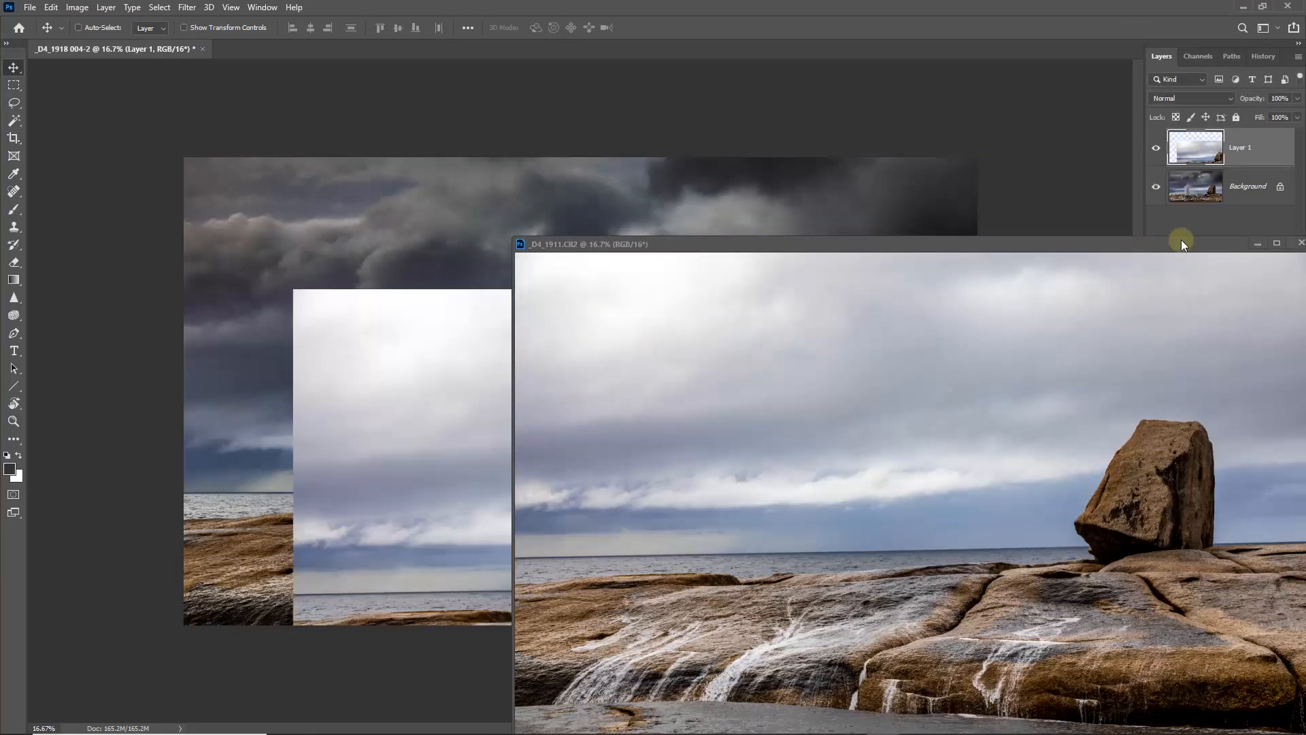
- Close the floating _D4_1911.CR2 document and return to the _D4_1918 004-2 composite
drag(1208, 249, 881, 194)
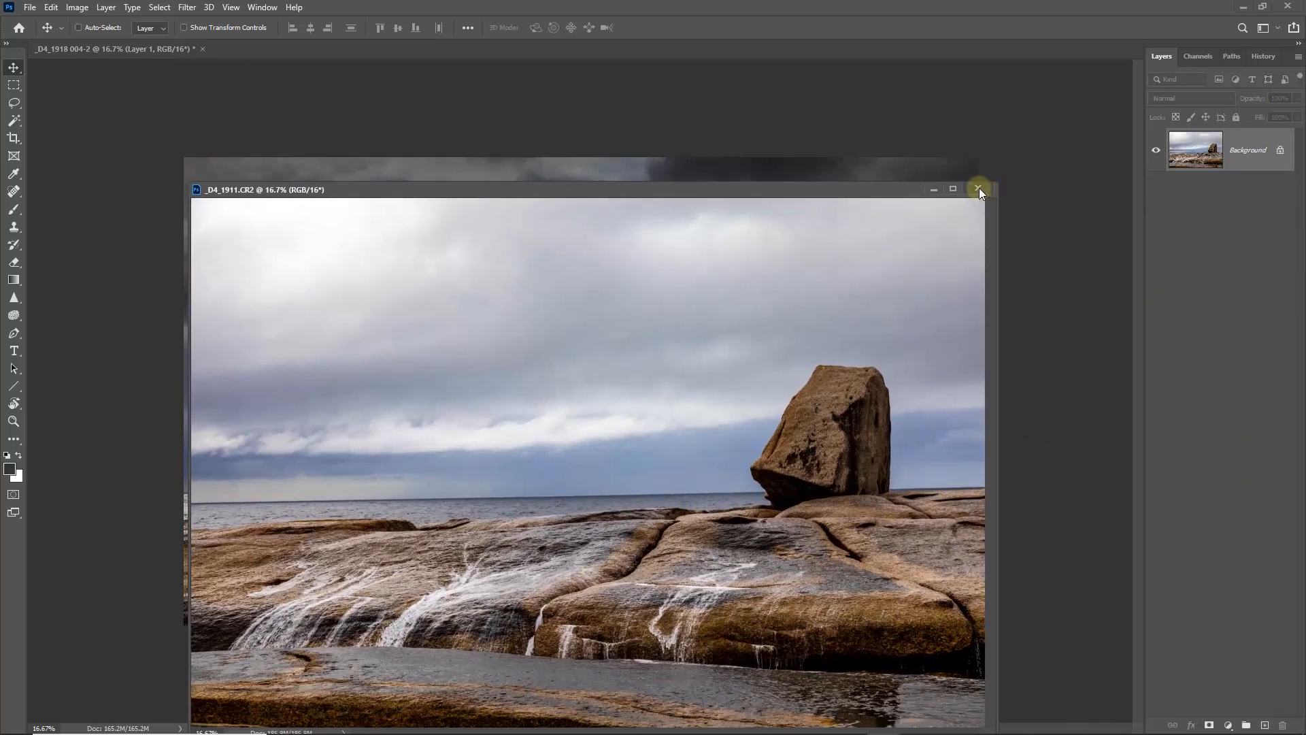
click(978, 187)
click(647, 277)
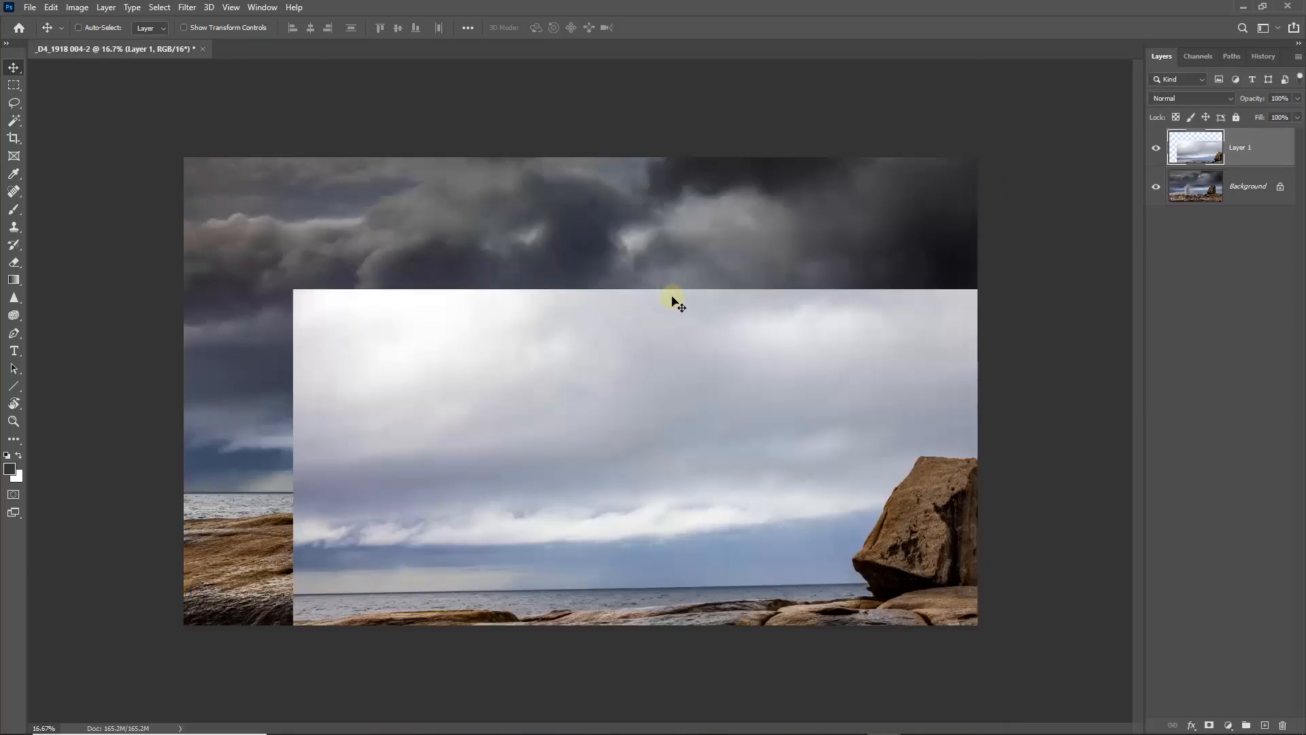
- Reposition Layer 1 over the background at 62% opacity, lining up its rocks and horizon with the image underneath
drag(651, 411, 543, 284)
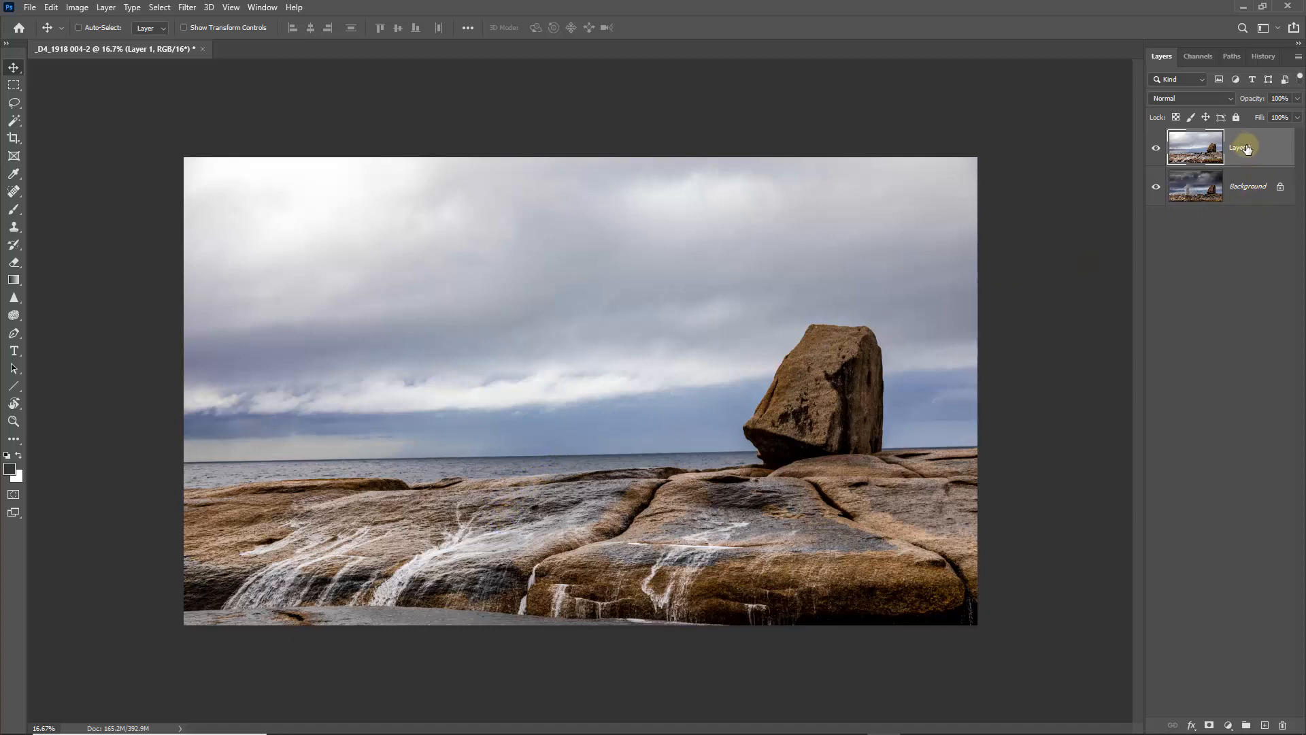
click(1297, 98)
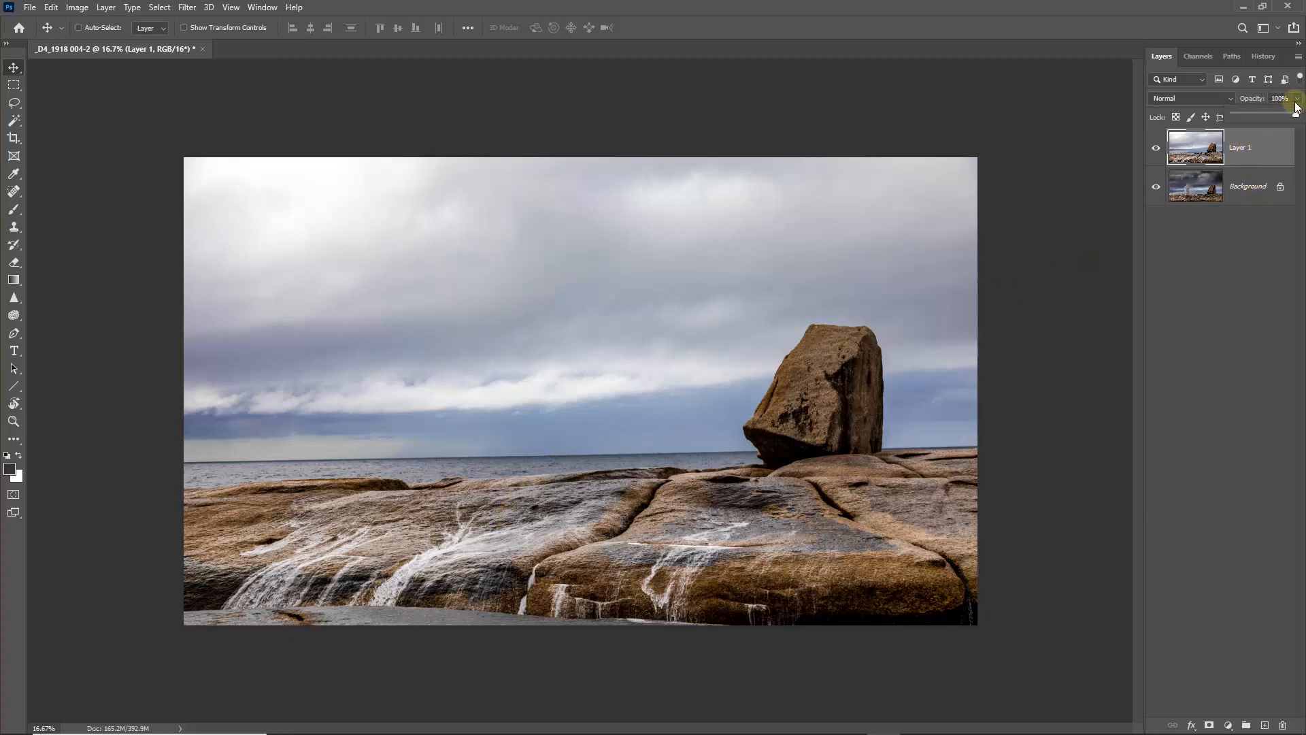
drag(1288, 119, 1274, 117)
click(481, 525)
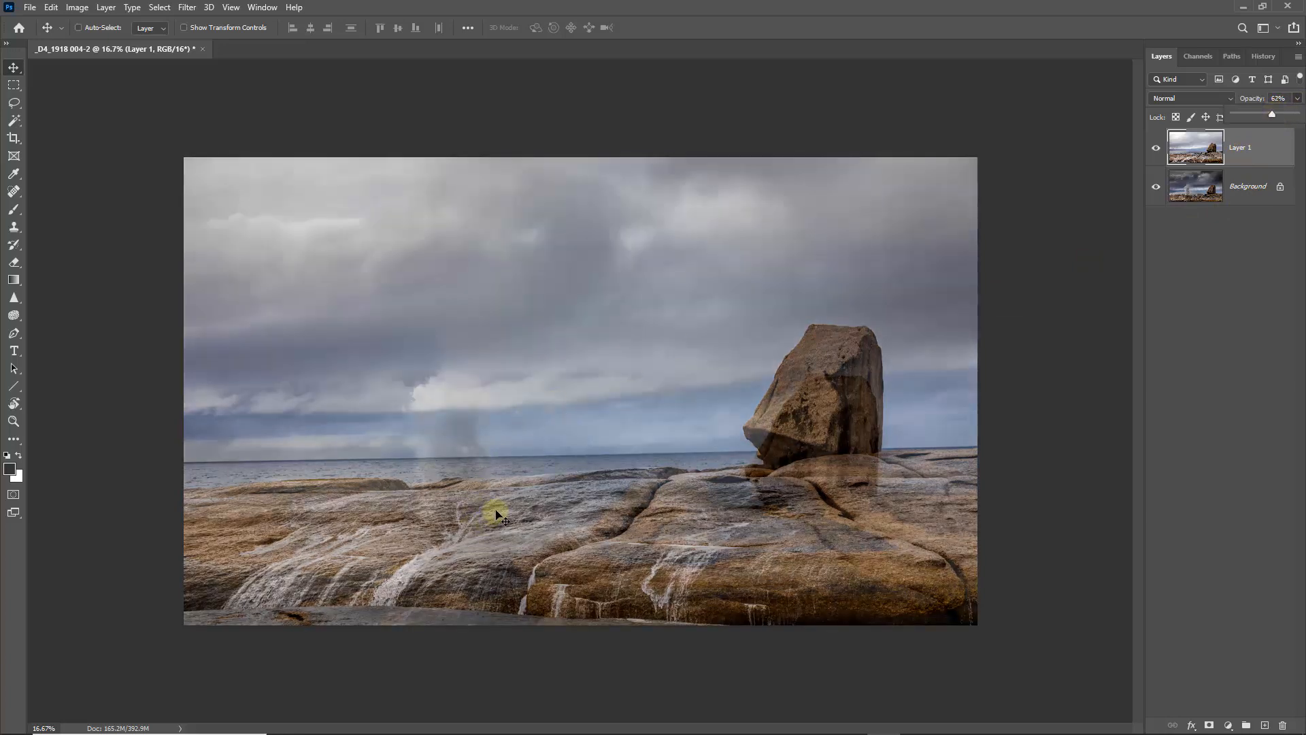
drag(496, 510, 501, 543)
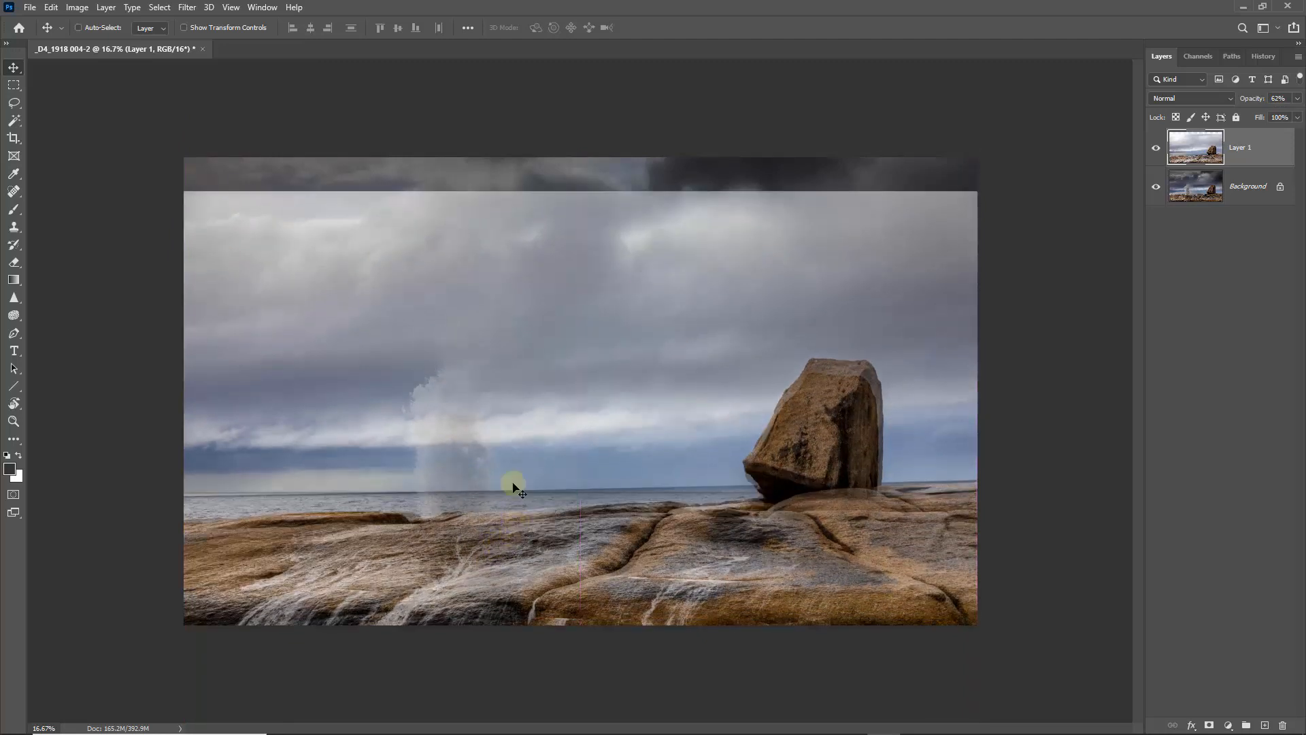
- Rotate Layer 1 by 1.13° with Free Transform and shift it slightly down so its horizon matches the background's
key(ctrl+t)
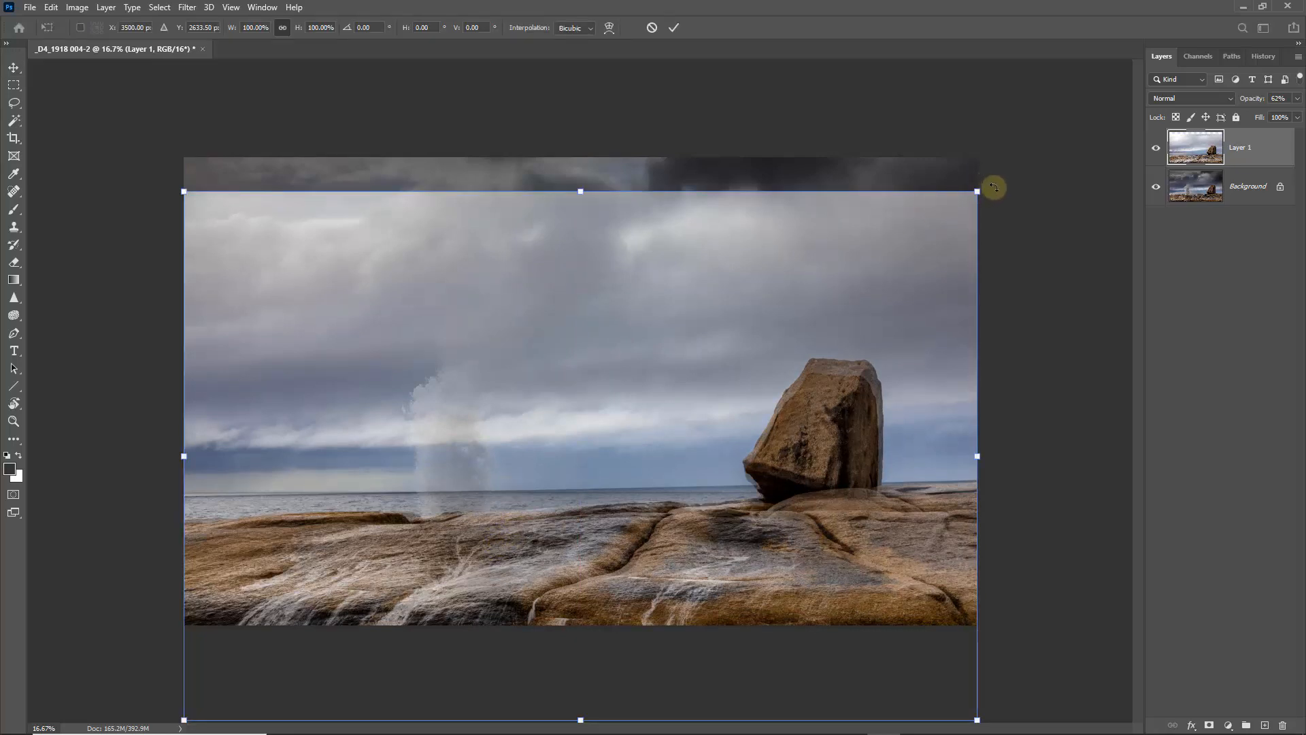
drag(994, 187, 1003, 201)
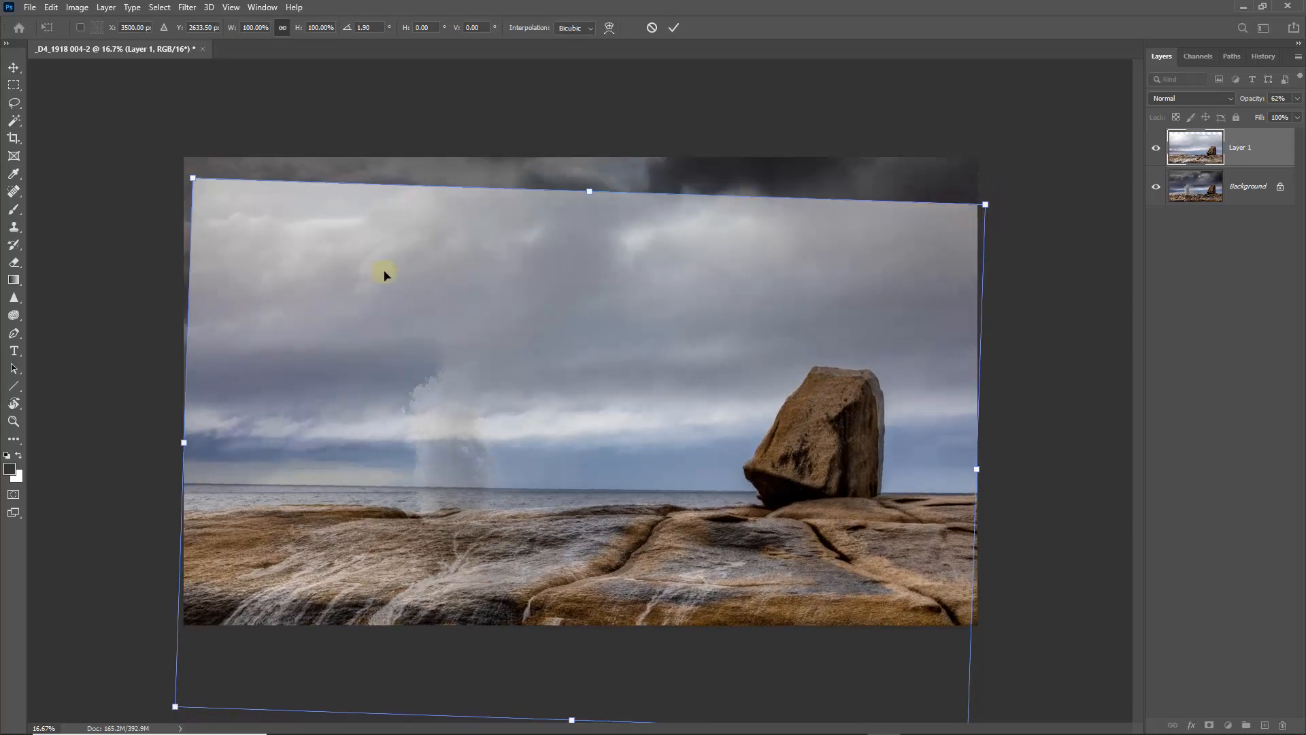
drag(180, 175, 188, 182)
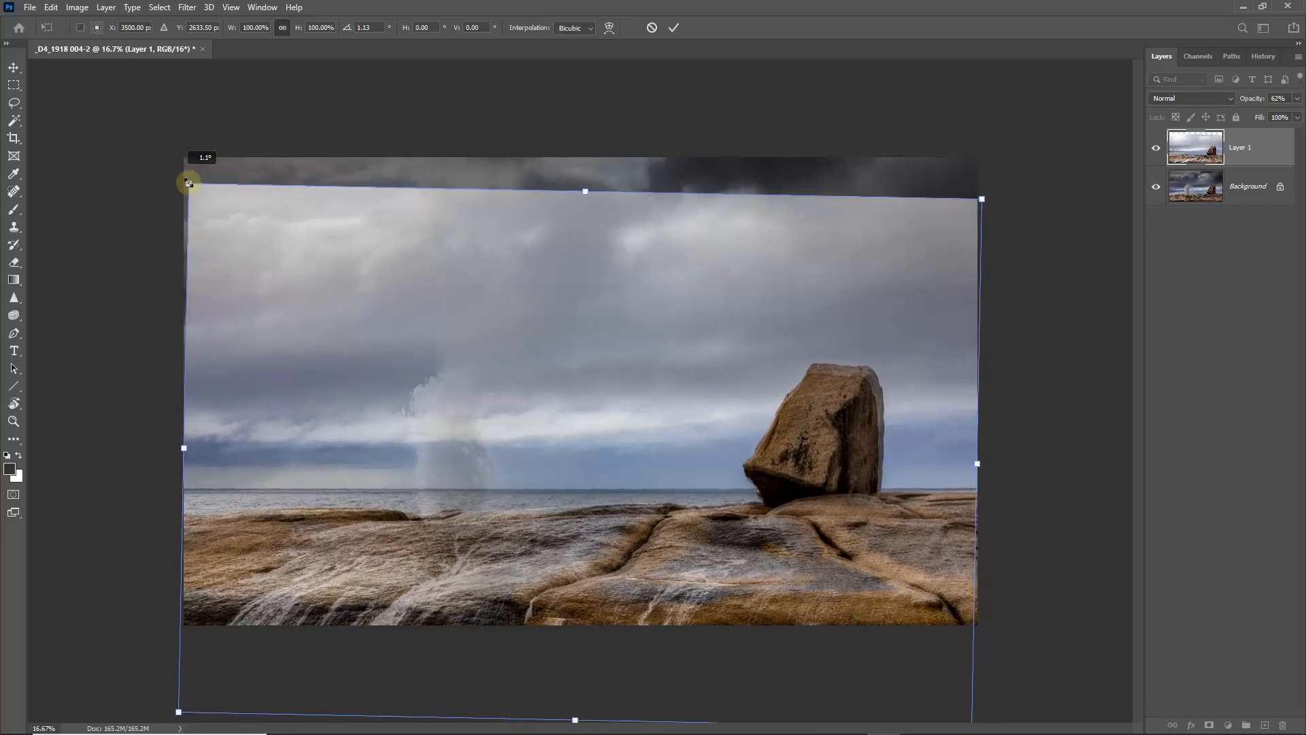
drag(554, 408, 555, 415)
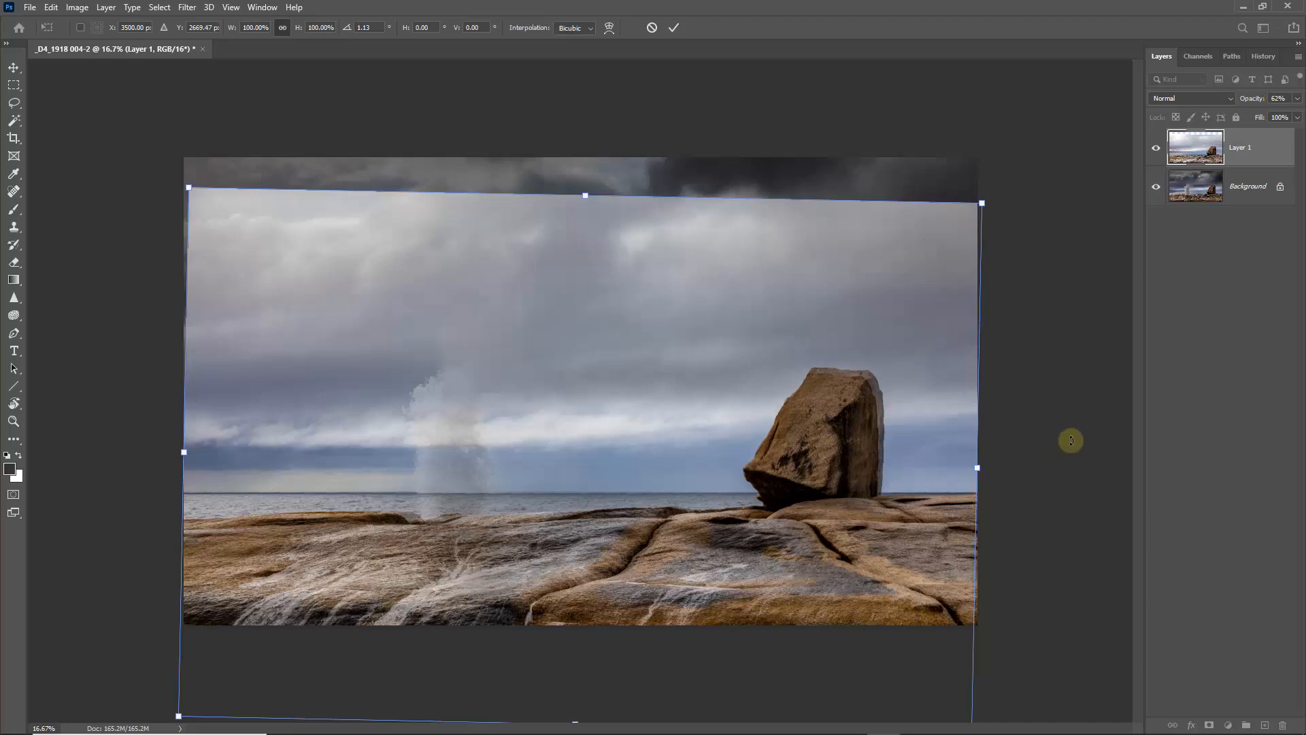
key(Return)
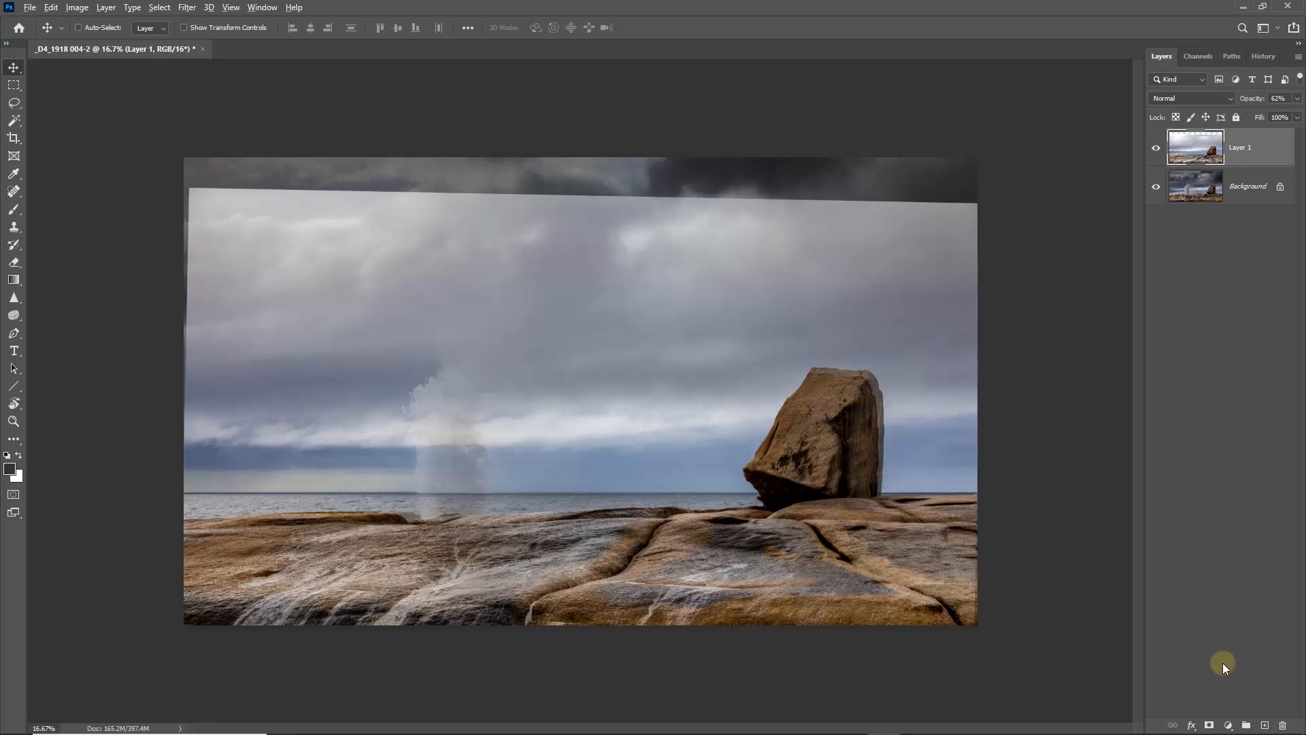
- Add a black layer mask to Layer 1 that hides the whole second shot
alt+click(1210, 725)
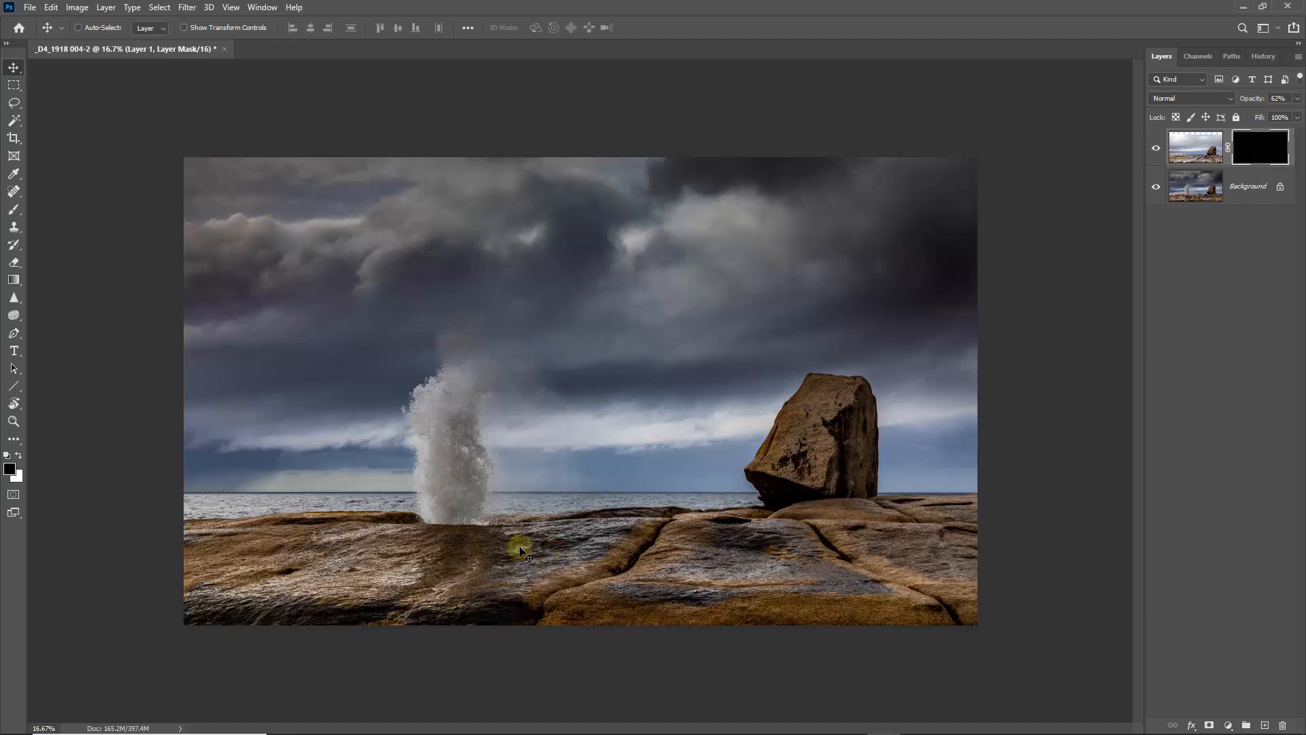
key(ctrl)
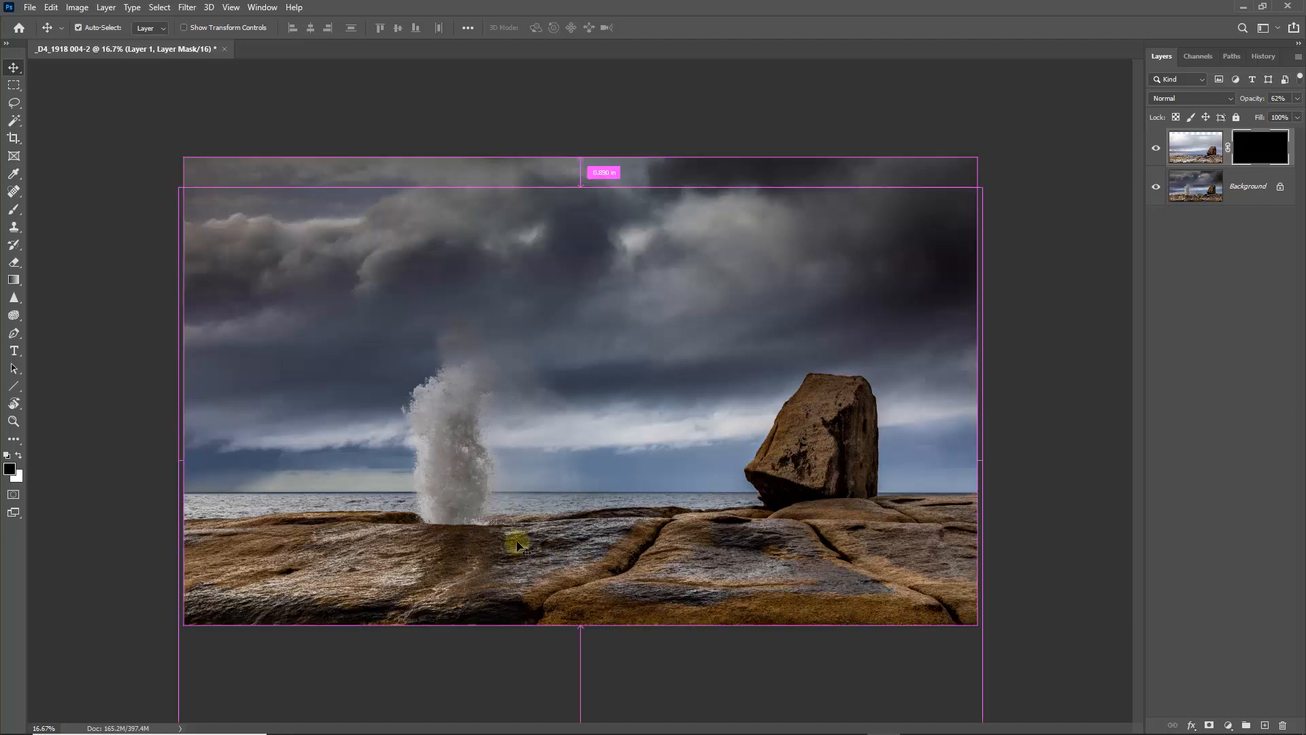
scroll(518, 546, up, 2)
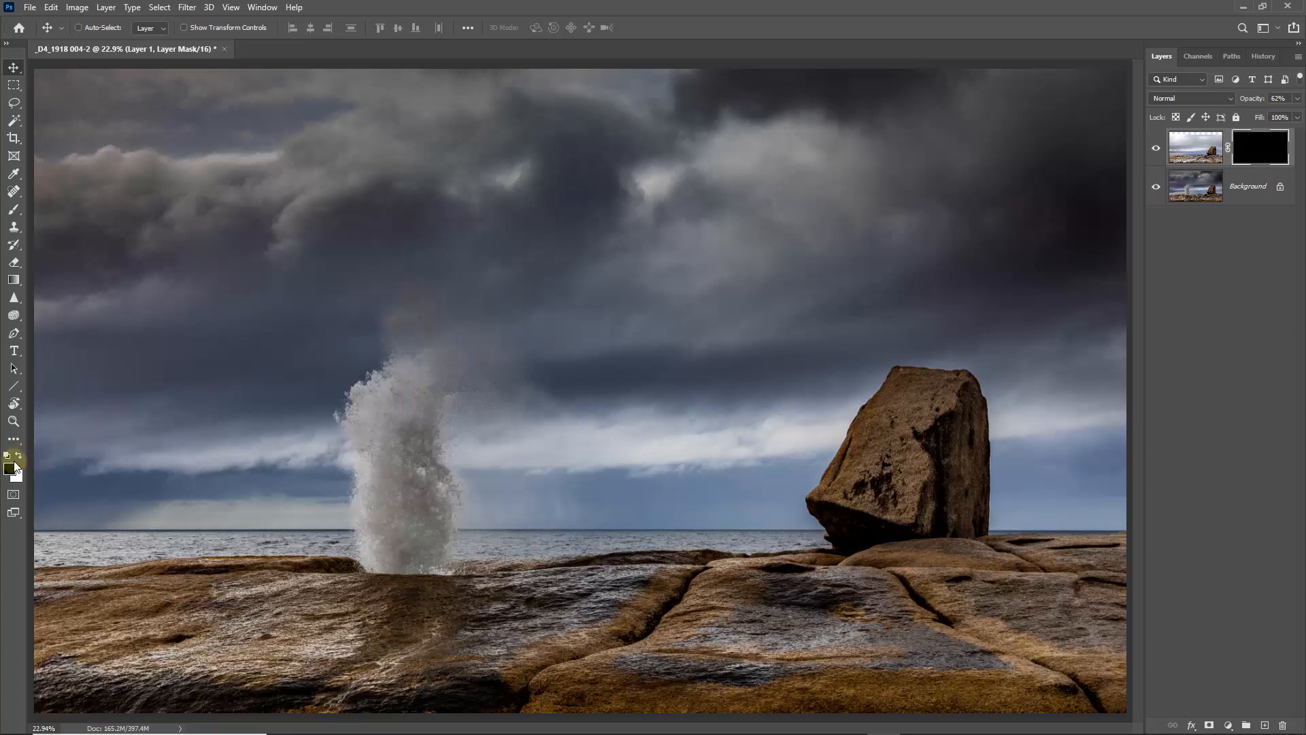
- Paint white on Layer 1's mask over the foreground rocks with a soft 10% flow brush, and set the layer's opacity to 100%
click(19, 456)
click(20, 214)
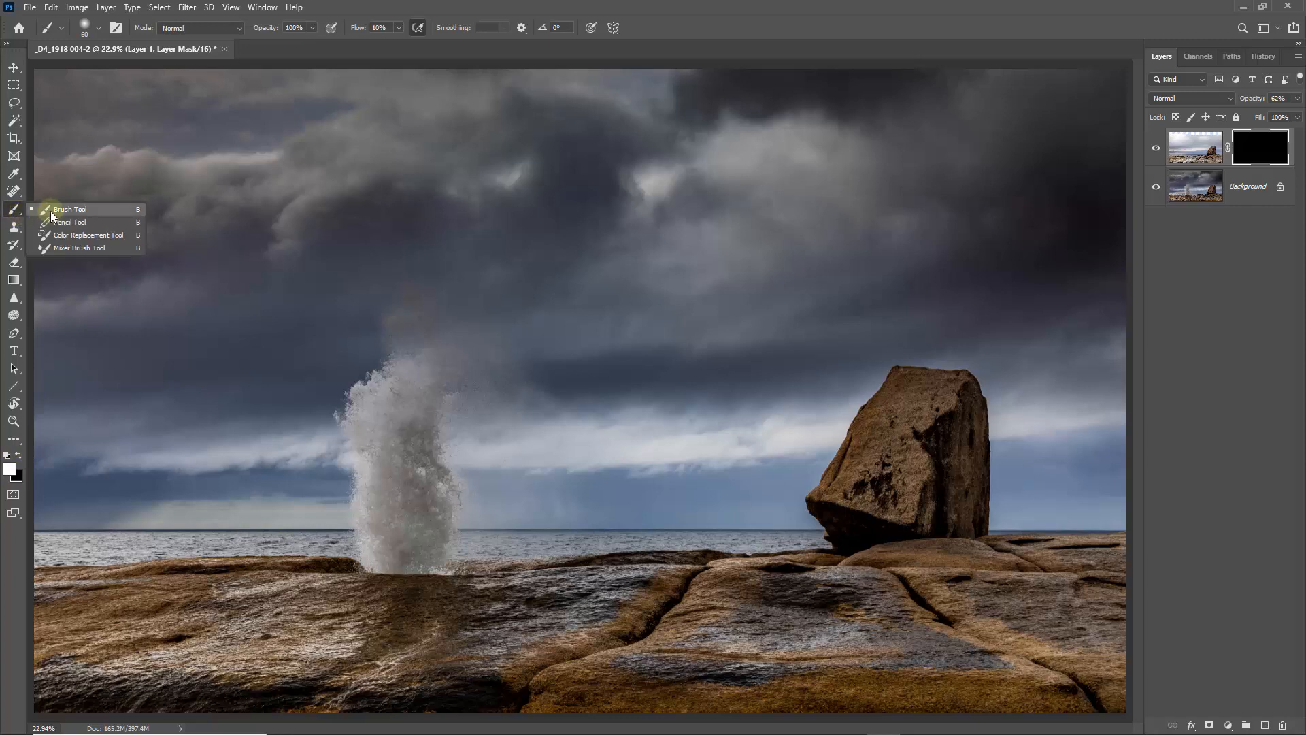
click(51, 211)
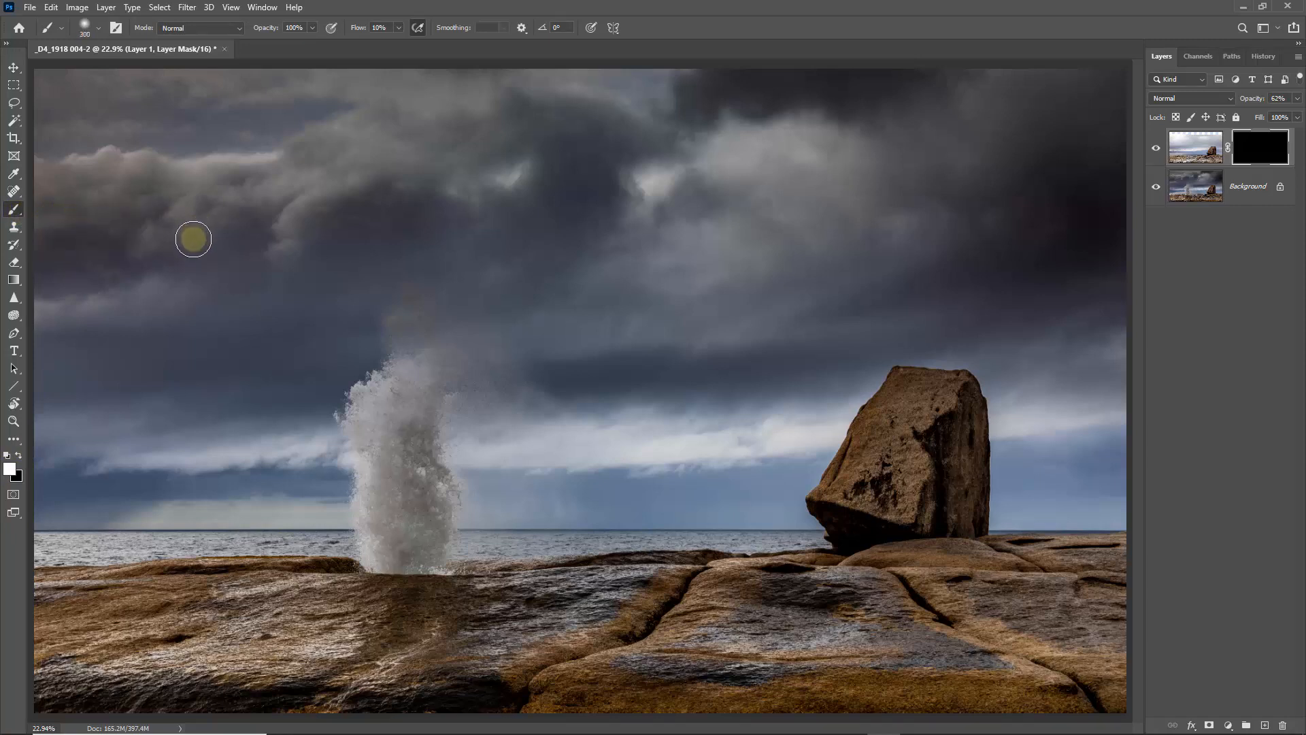
key(bracketright)
key(bracketright)
key(bracketright)
key(bracketright)
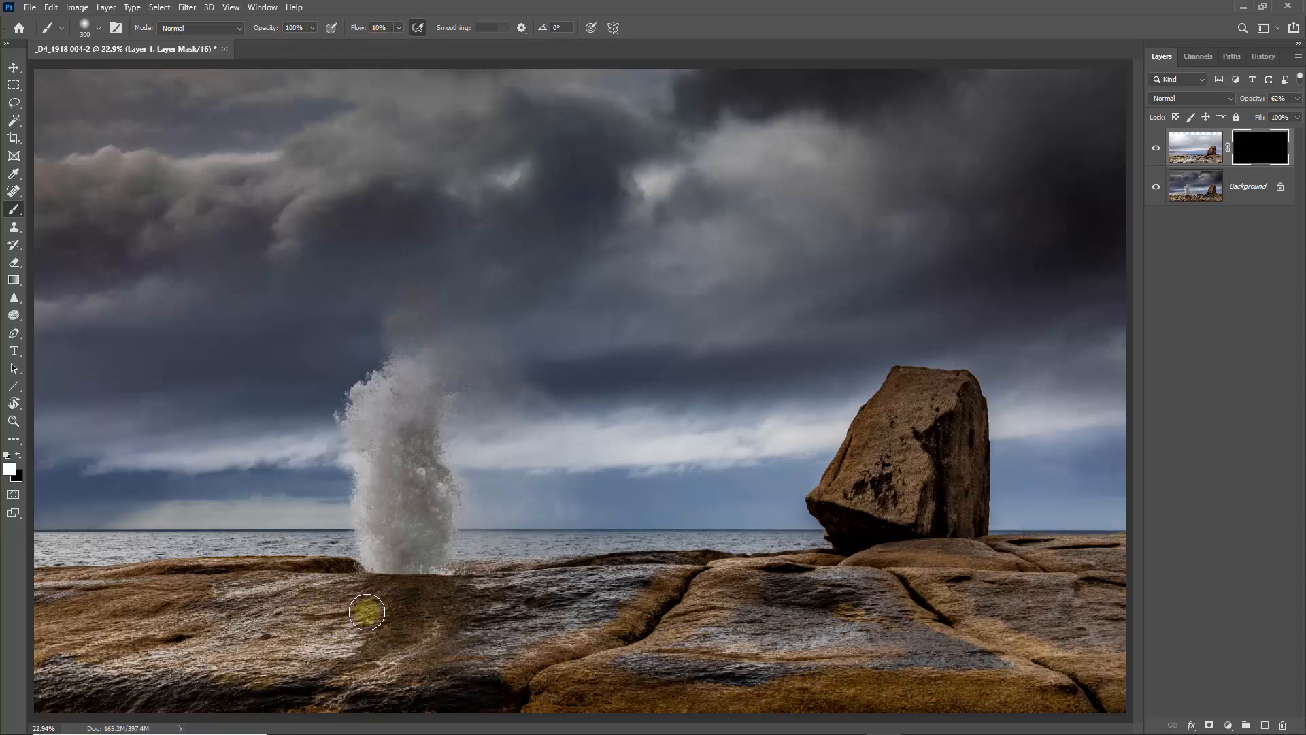
mouse_move(363, 614)
mouse_down()
mouse_move(456, 606)
mouse_move(309, 599)
mouse_move(504, 593)
mouse_move(453, 624)
mouse_move(215, 697)
mouse_move(472, 693)
mouse_move(538, 653)
mouse_move(519, 638)
mouse_move(587, 622)
mouse_move(232, 622)
mouse_move(410, 600)
mouse_move(347, 589)
mouse_move(266, 601)
mouse_move(296, 622)
mouse_move(221, 664)
mouse_move(243, 668)
mouse_move(103, 696)
mouse_move(80, 716)
mouse_move(383, 705)
mouse_move(132, 694)
mouse_move(315, 705)
mouse_move(224, 702)
mouse_move(180, 683)
mouse_move(483, 618)
mouse_move(245, 624)
mouse_move(583, 597)
mouse_move(543, 591)
mouse_move(631, 587)
mouse_move(581, 595)
mouse_move(661, 561)
mouse_move(588, 546)
mouse_move(454, 578)
mouse_move(635, 549)
mouse_move(582, 585)
mouse_move(621, 591)
mouse_move(616, 581)
mouse_move(674, 564)
mouse_move(366, 591)
mouse_move(225, 579)
mouse_move(287, 582)
mouse_move(217, 596)
mouse_move(313, 600)
mouse_move(136, 611)
mouse_move(173, 607)
mouse_move(225, 672)
mouse_move(309, 668)
mouse_move(297, 699)
mouse_move(473, 654)
mouse_move(340, 680)
mouse_move(469, 604)
mouse_move(424, 621)
mouse_up()
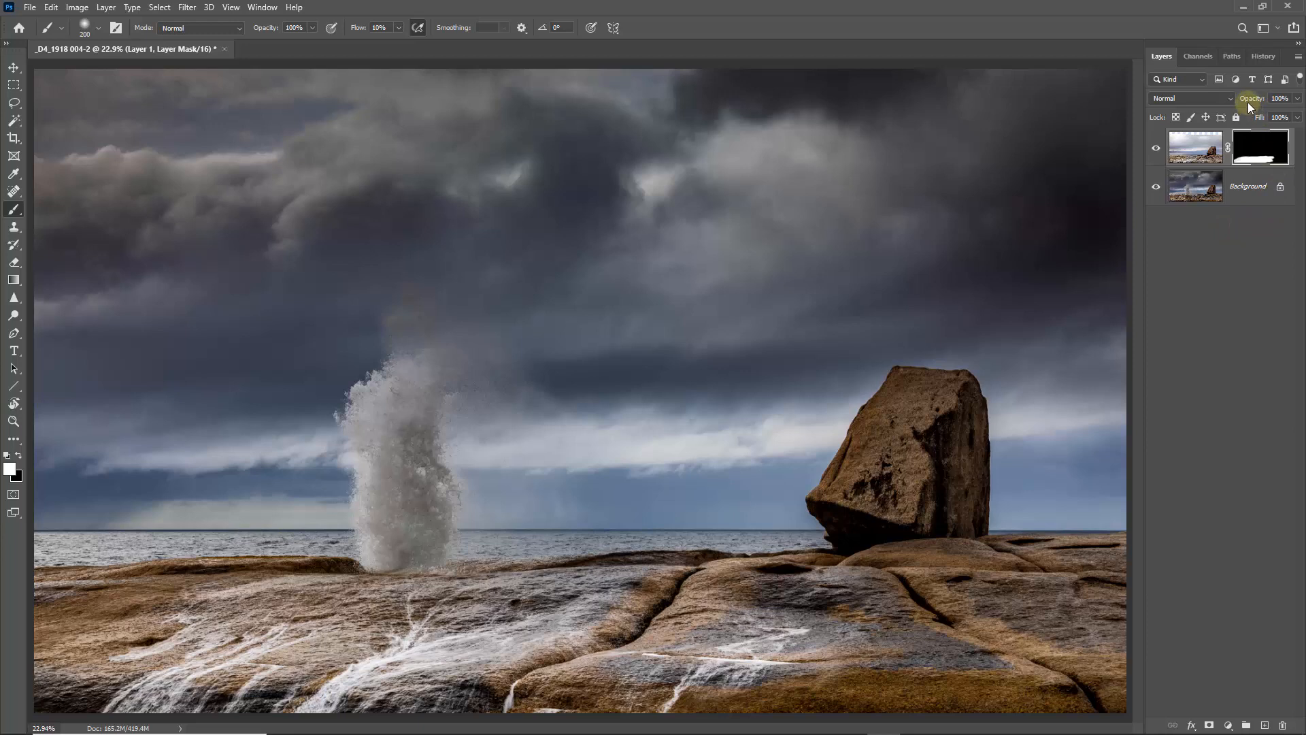
- Flatten the composite and unlock its Background so it becomes a regular layer
click(1196, 149)
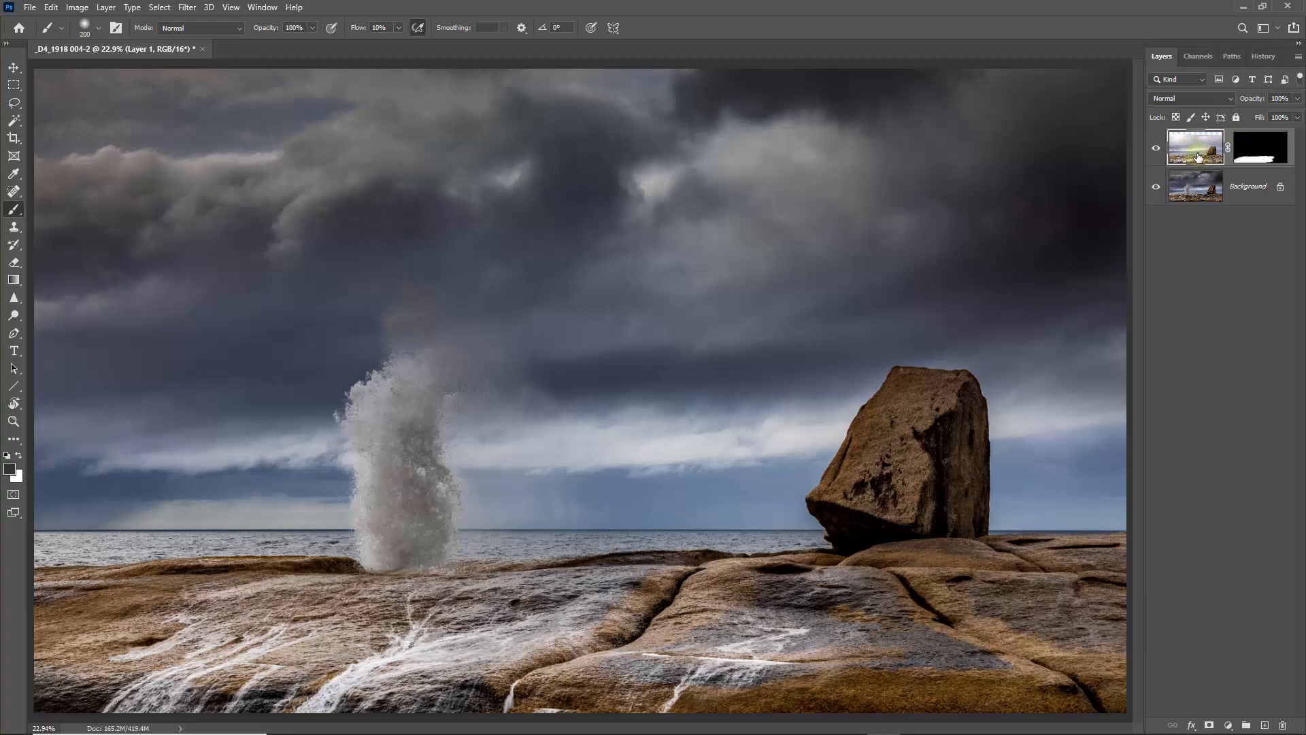
click(1299, 59)
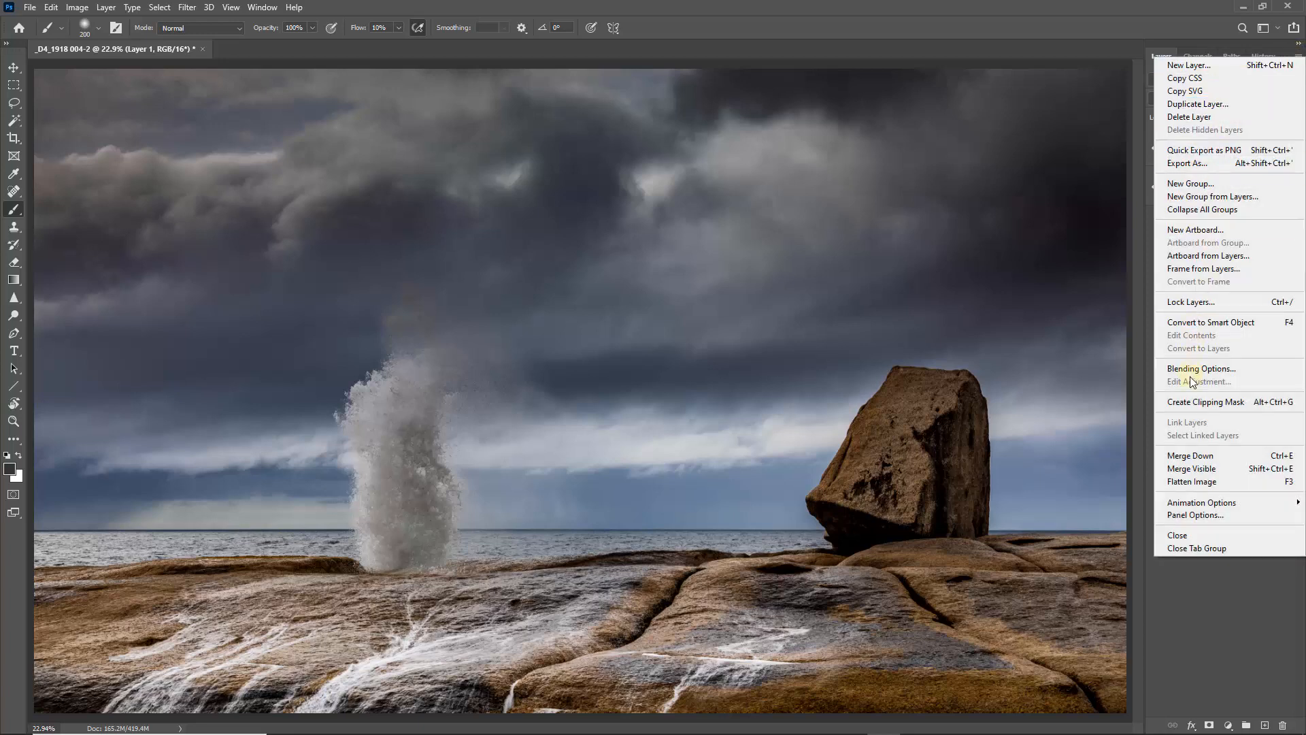
click(1202, 482)
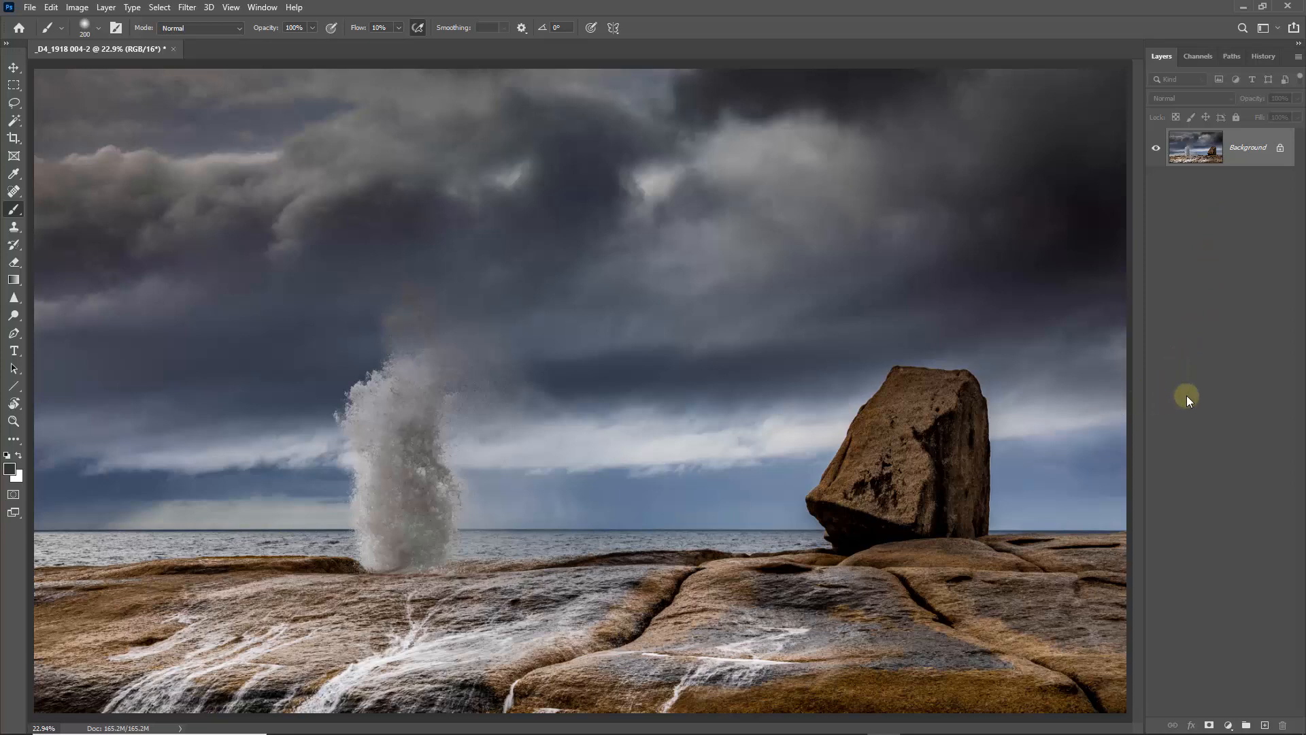
click(1282, 149)
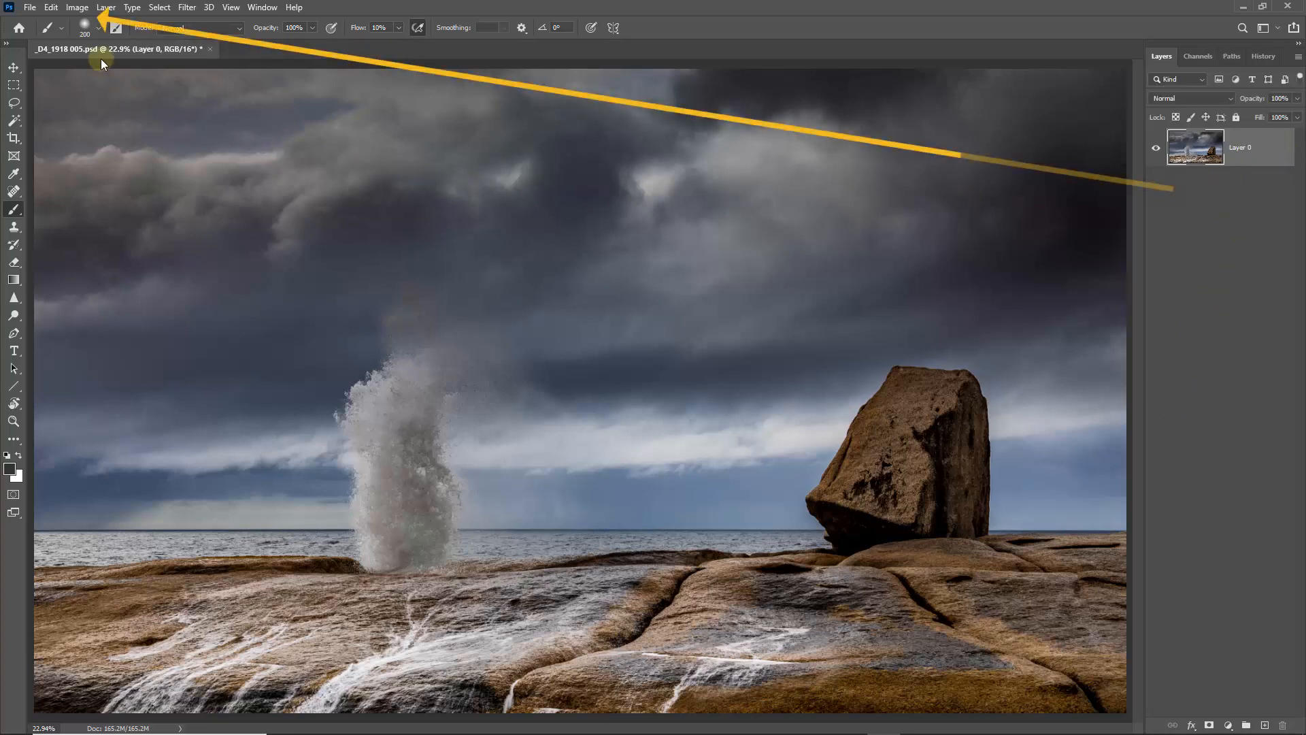
- Widen the canvas to 28 inches, anchored on the left so the extra space is added to the right of the boulder
click(77, 7)
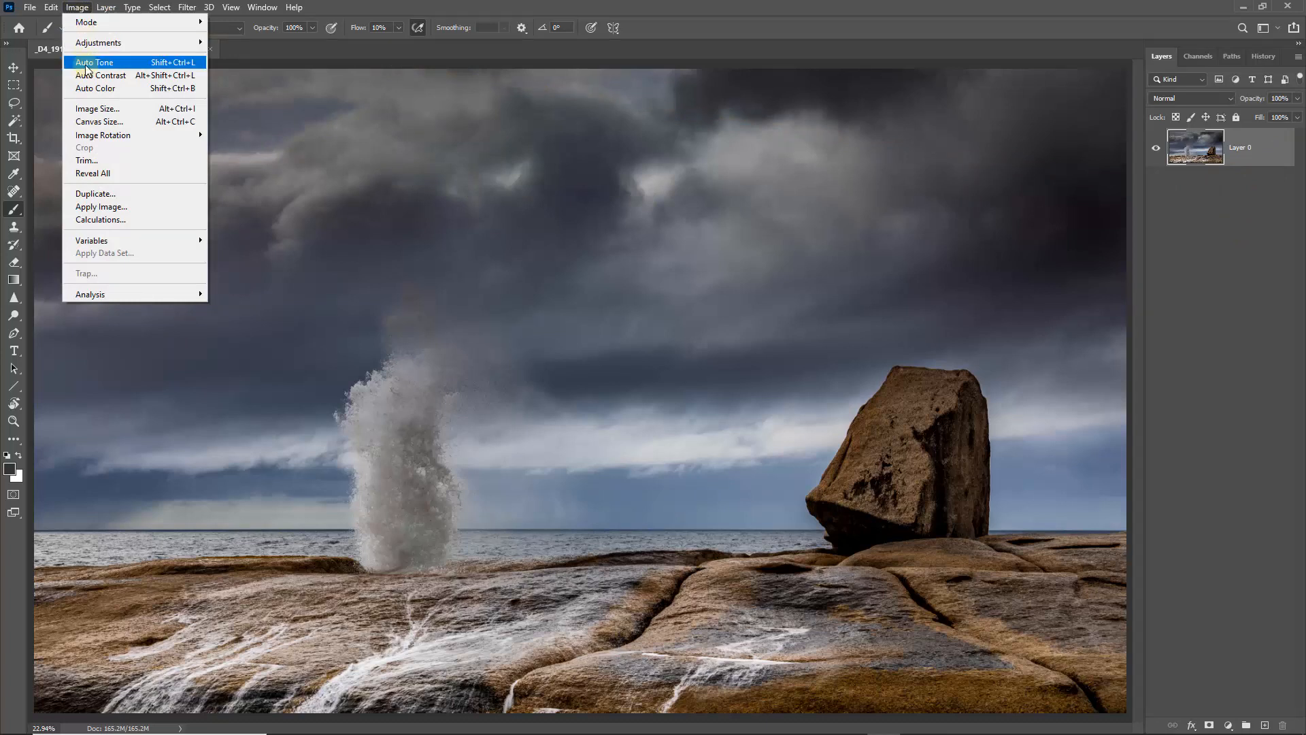
click(94, 123)
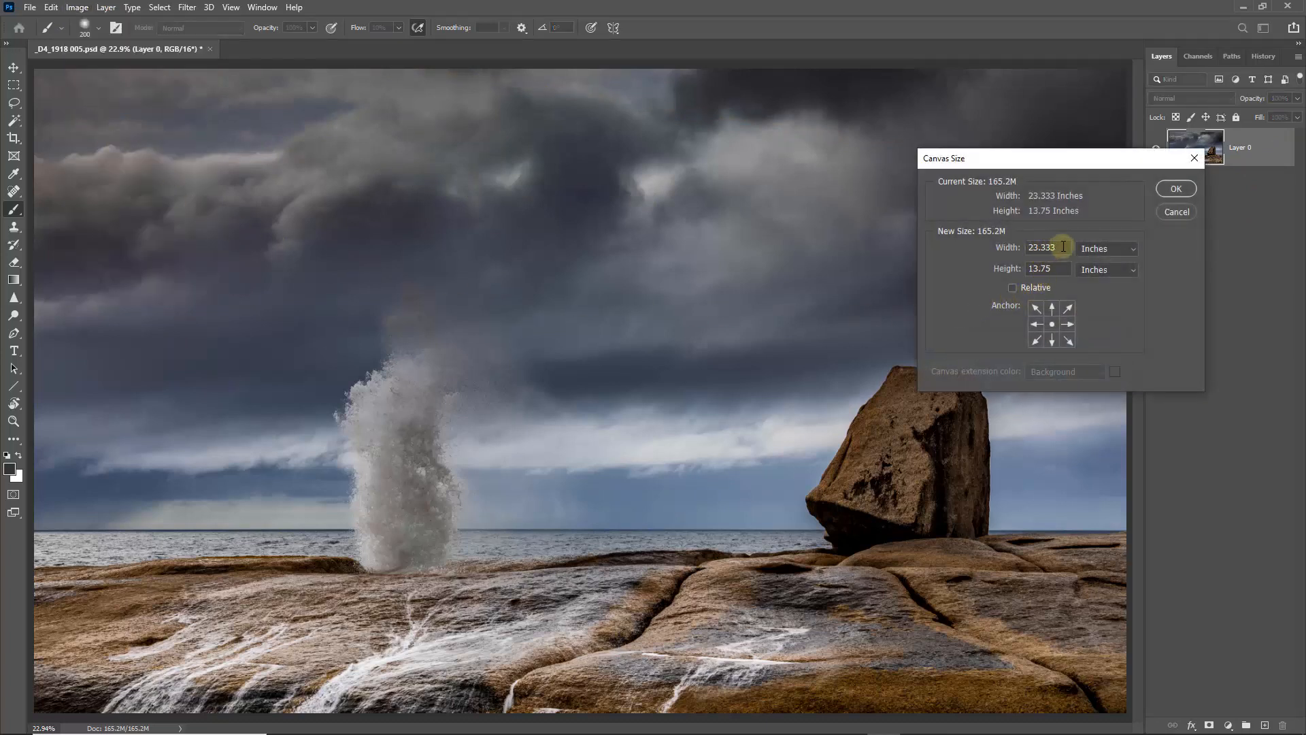
drag(1064, 246, 988, 247)
text(2)
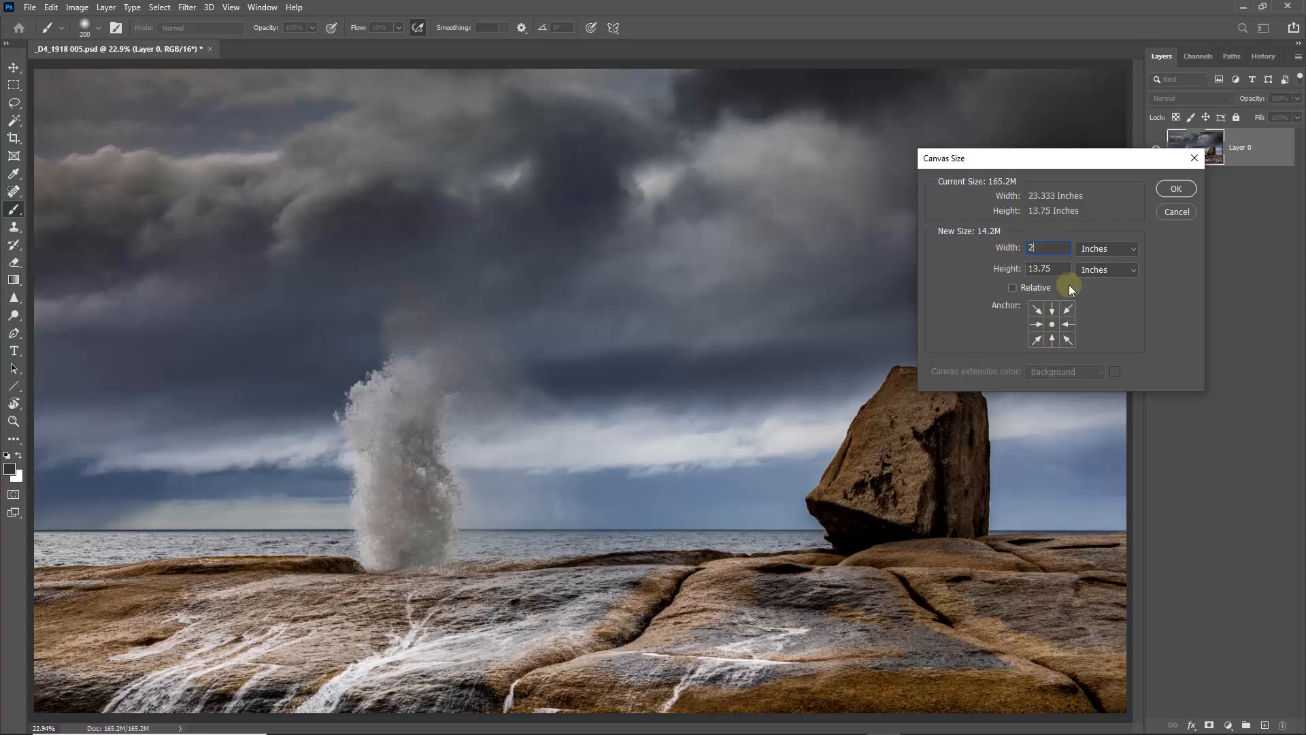
text(8)
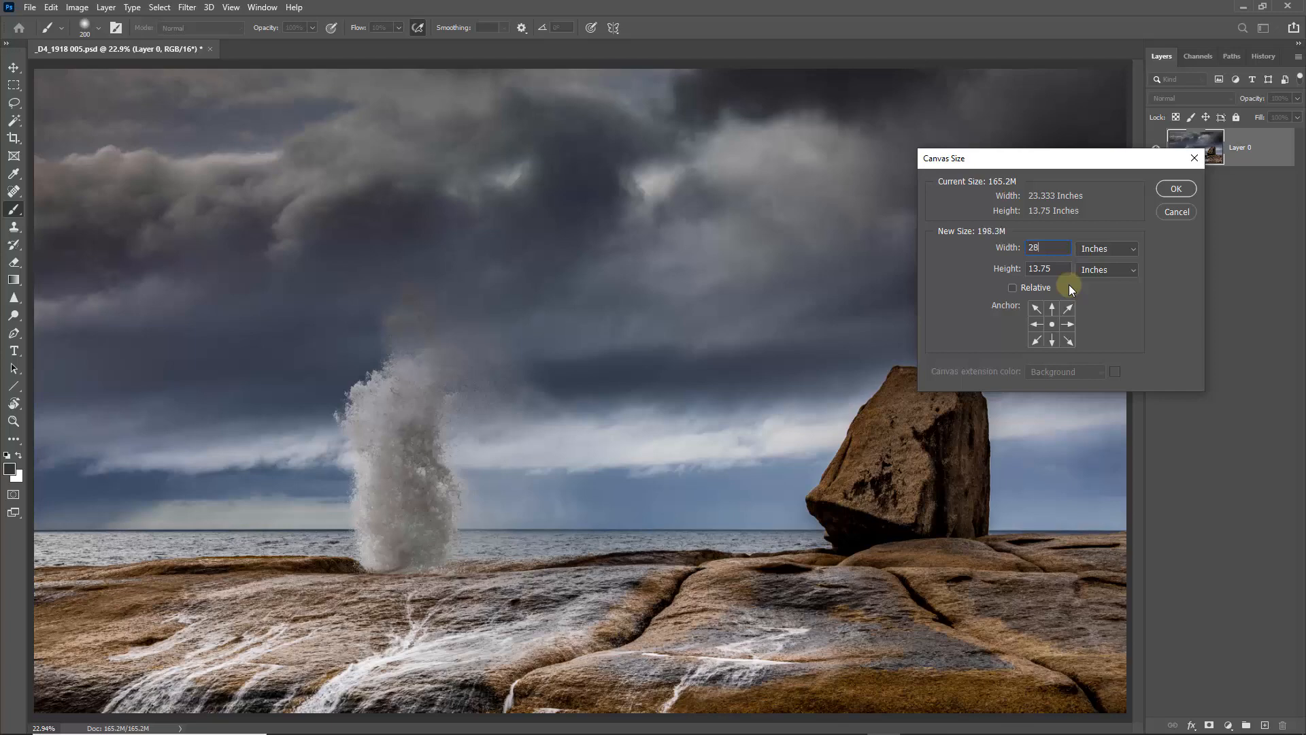
click(1035, 325)
click(1173, 189)
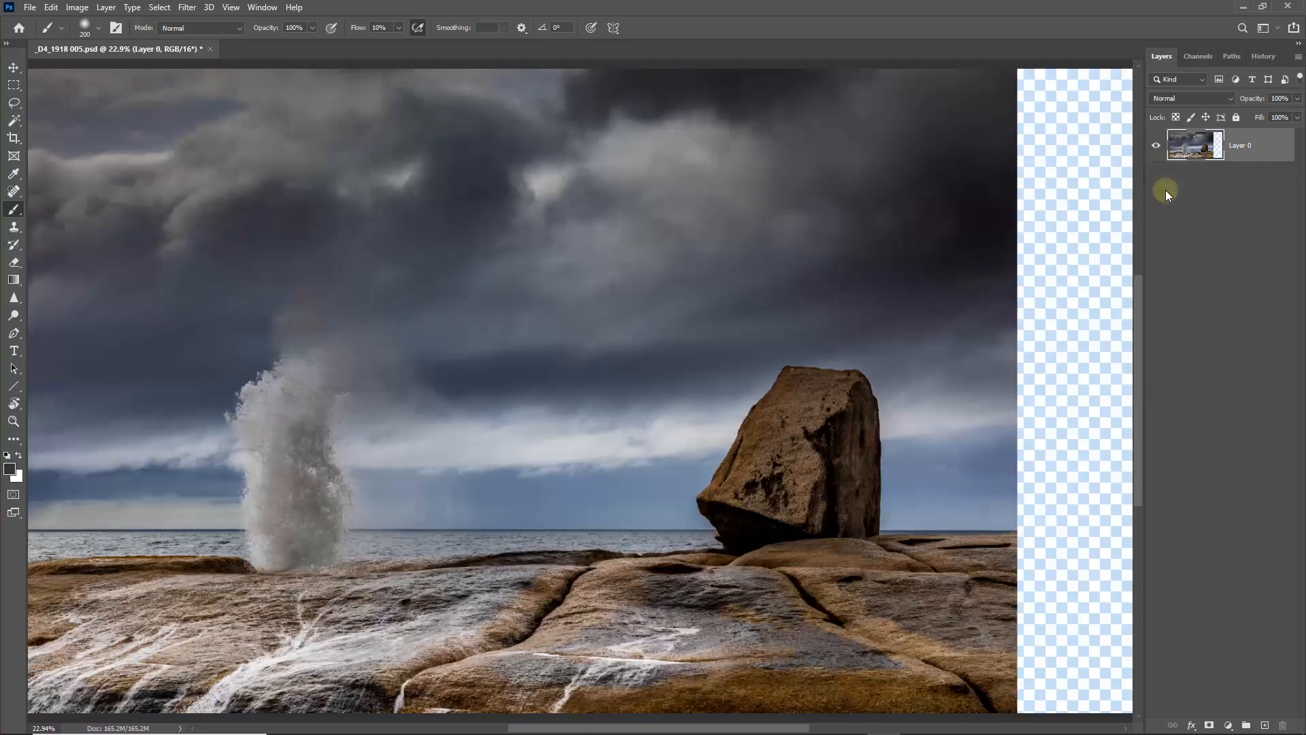
key(ctrl+0)
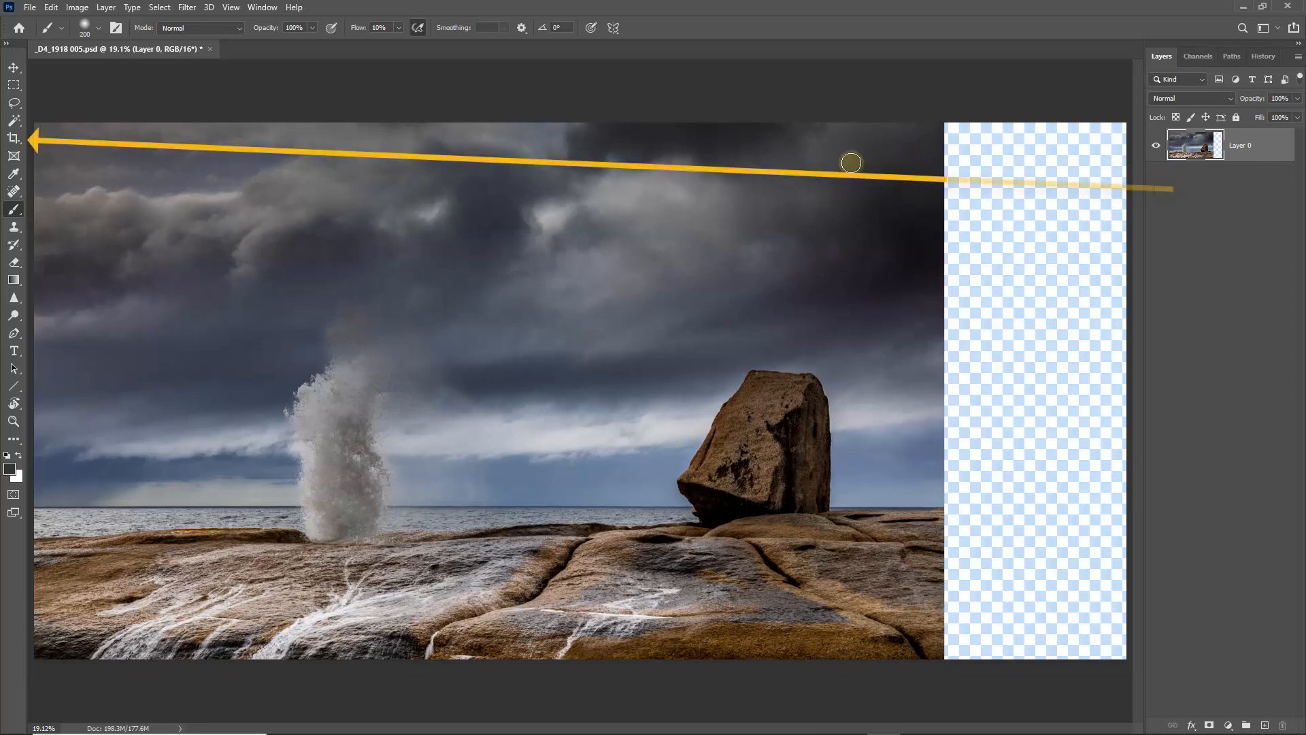
- Crop the right edge of the canvas so about half of the transparent strip remains
click(14, 139)
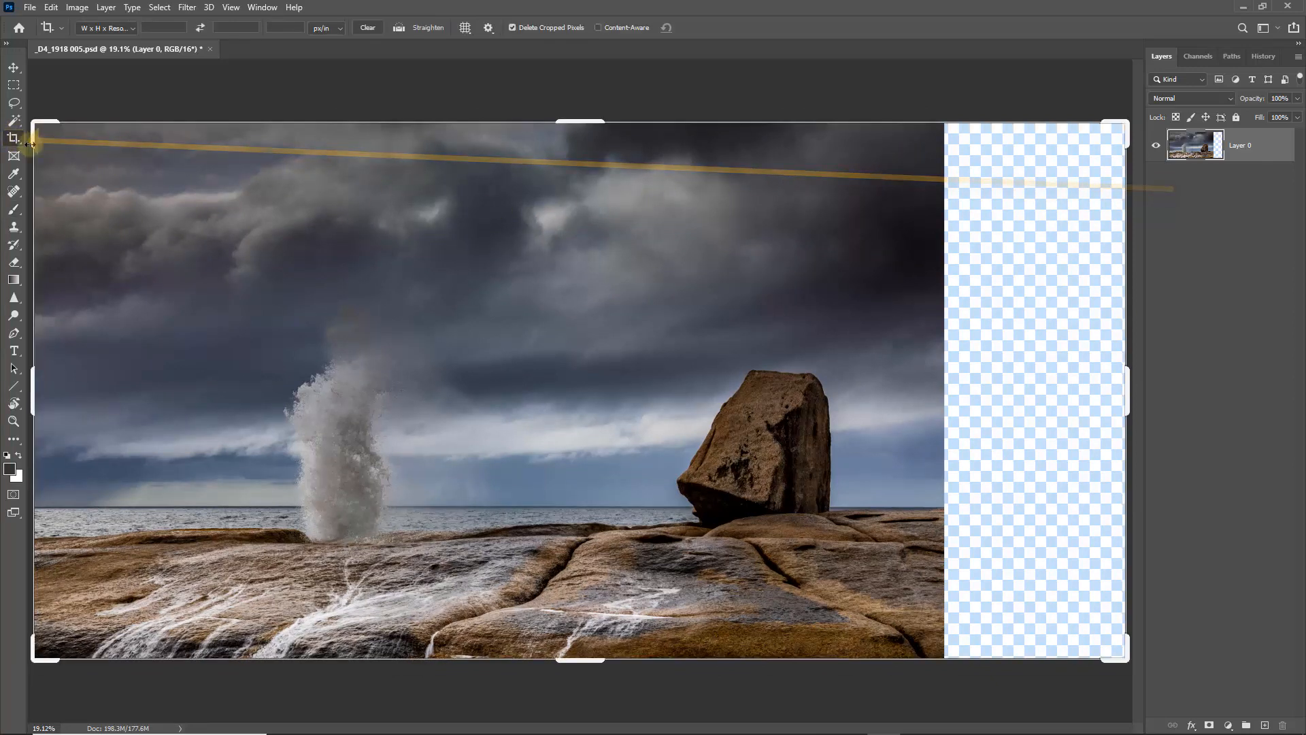
click(246, 248)
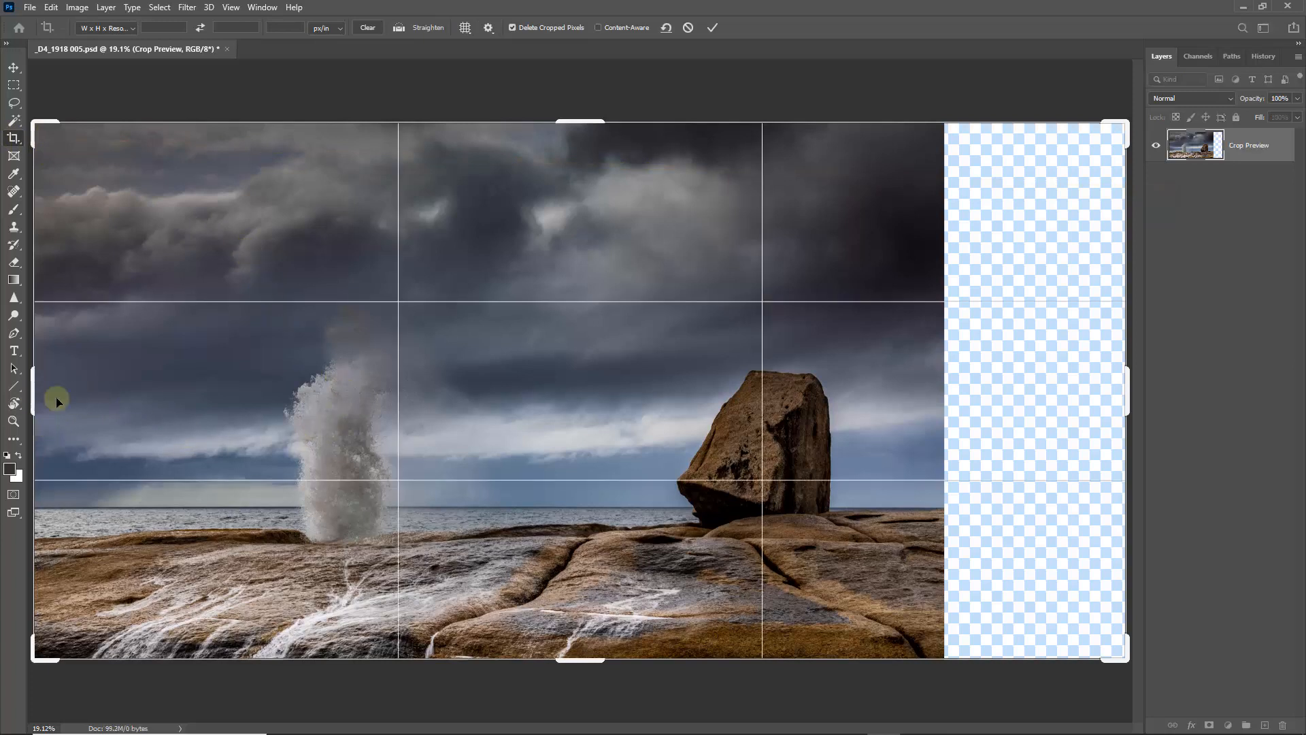
drag(1126, 400, 1081, 407)
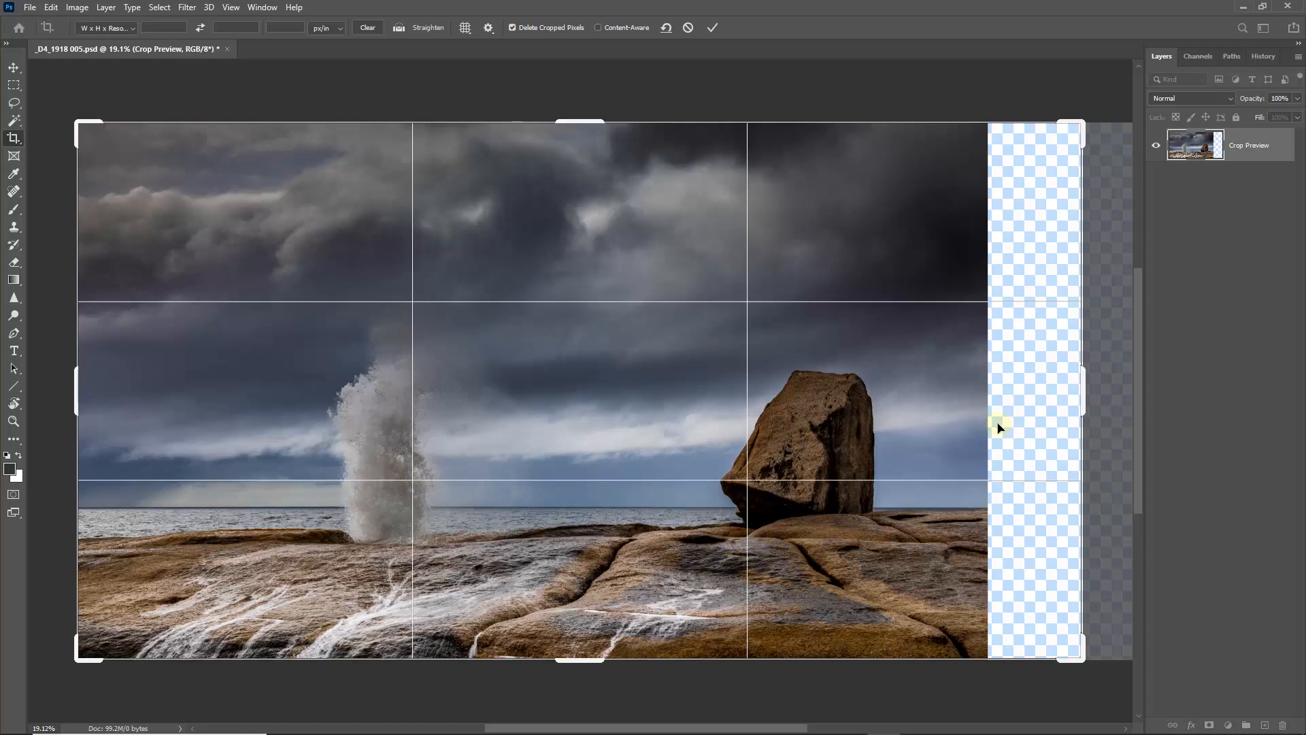
click(712, 28)
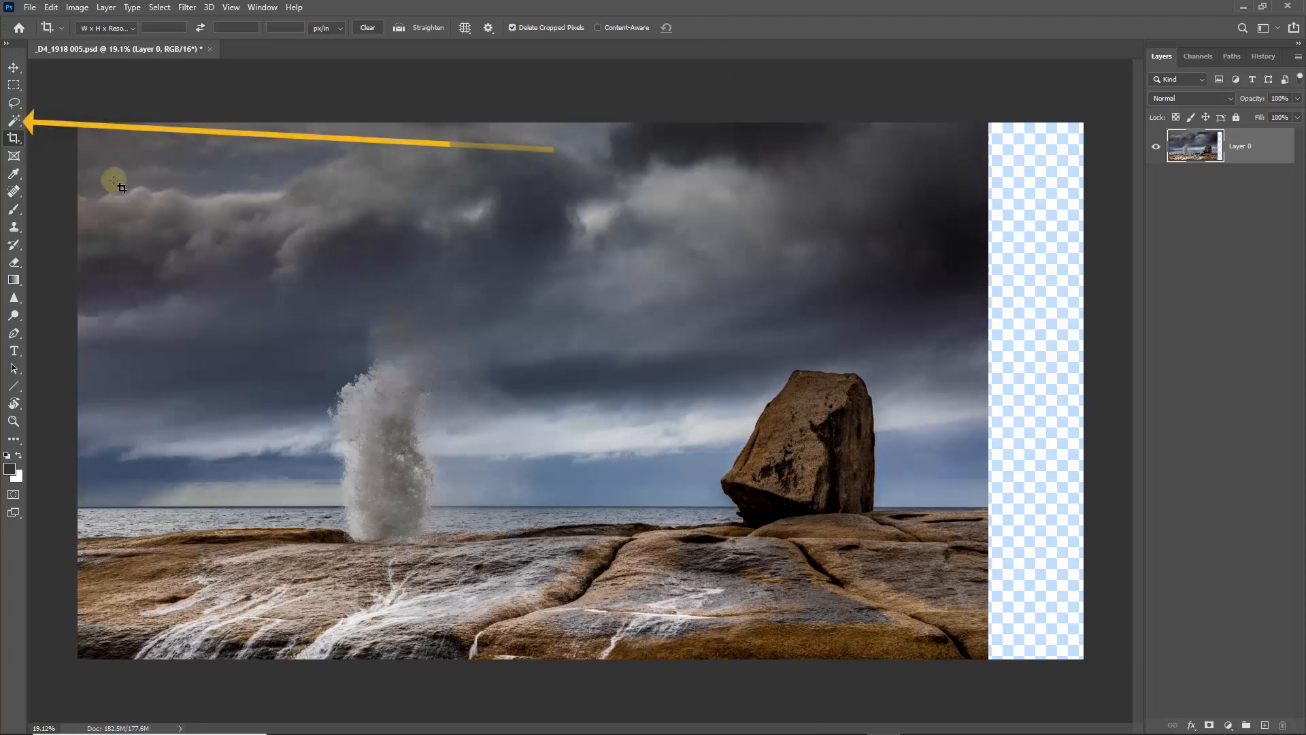
- Select the transparent strip with the Magic Wand and fill it using Content-Aware Fill, output to a new layer
click(14, 119)
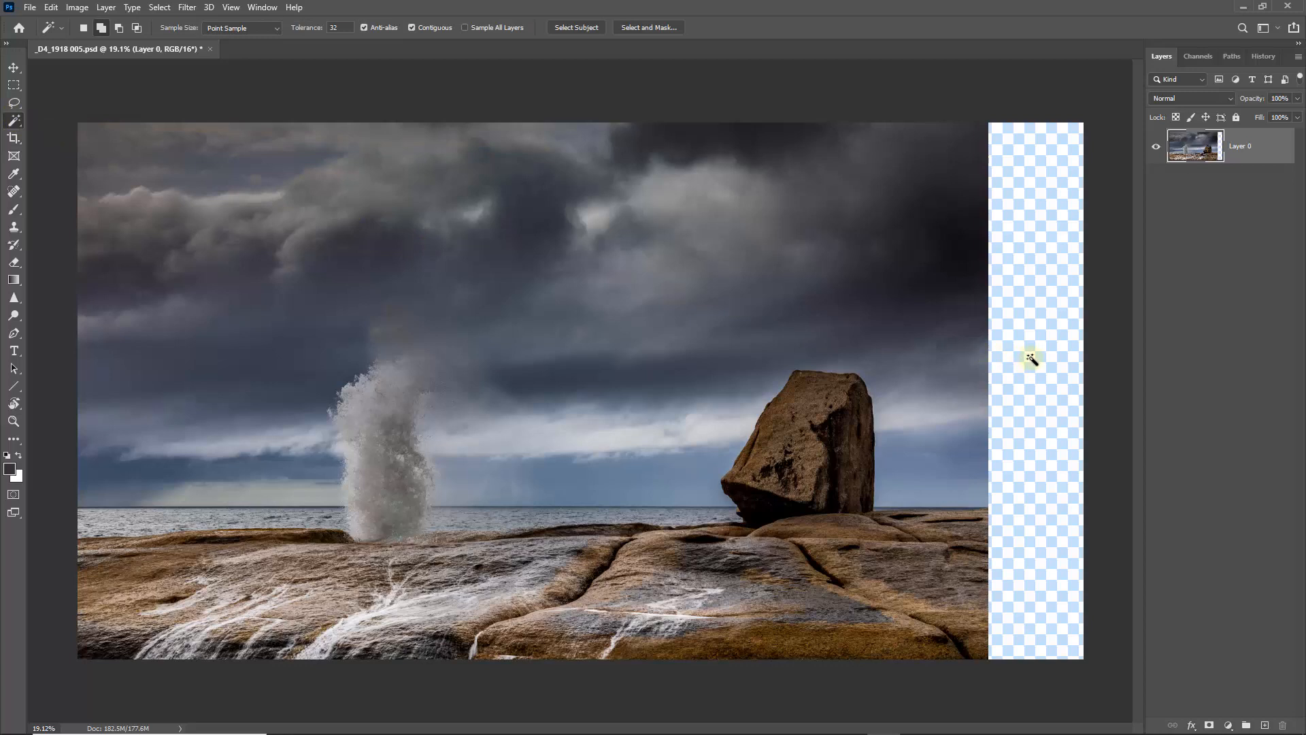
click(1034, 366)
click(51, 7)
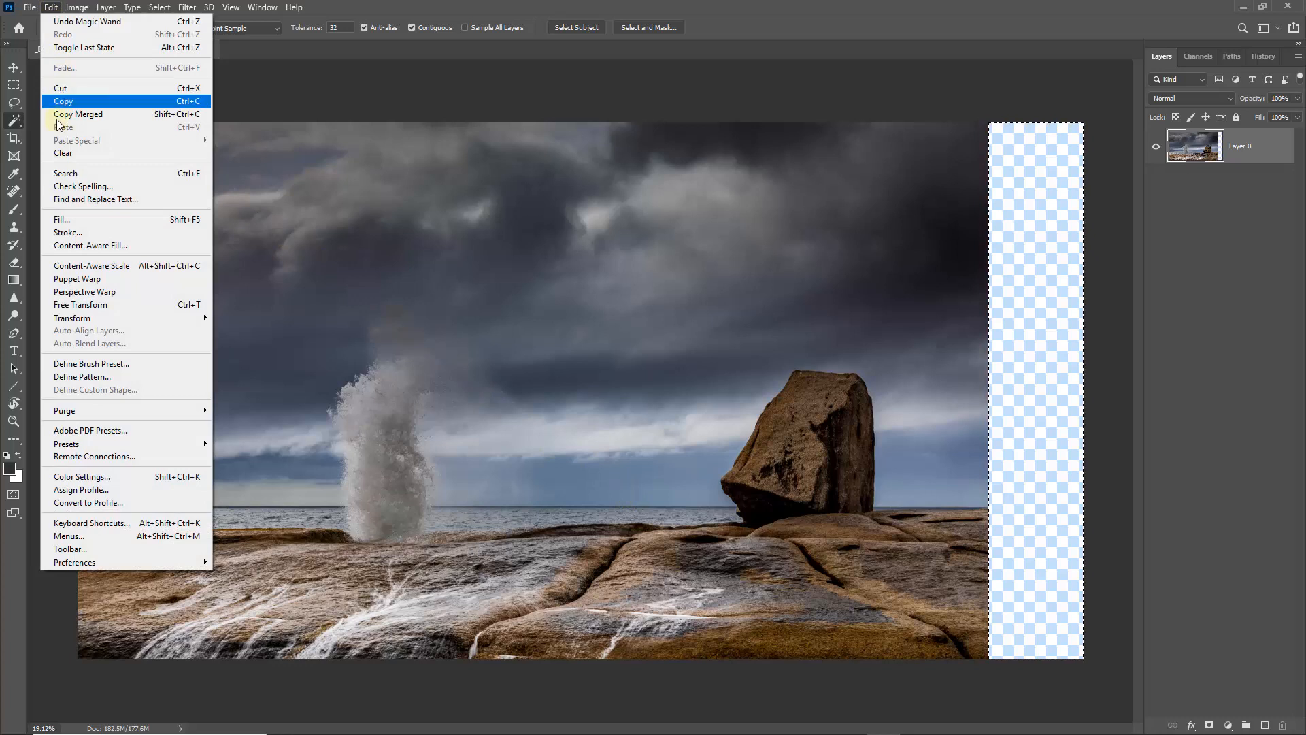
click(78, 245)
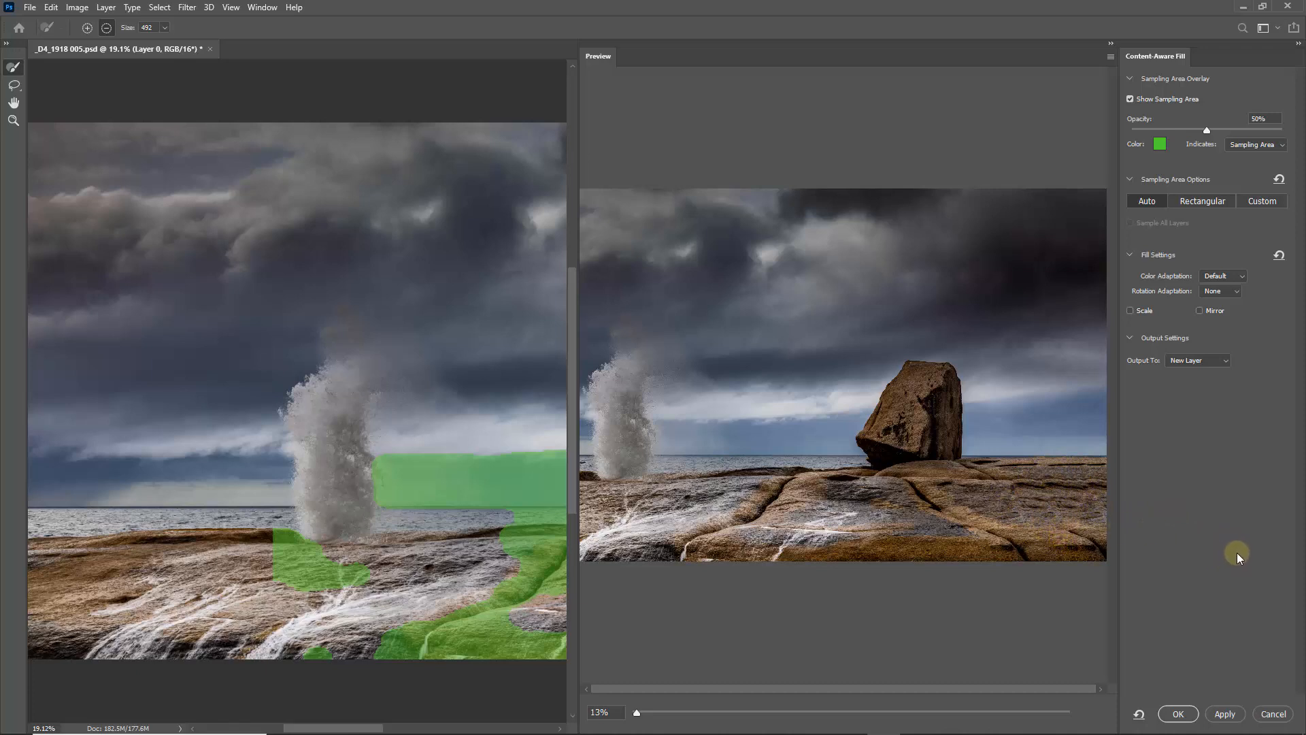
click(1179, 712)
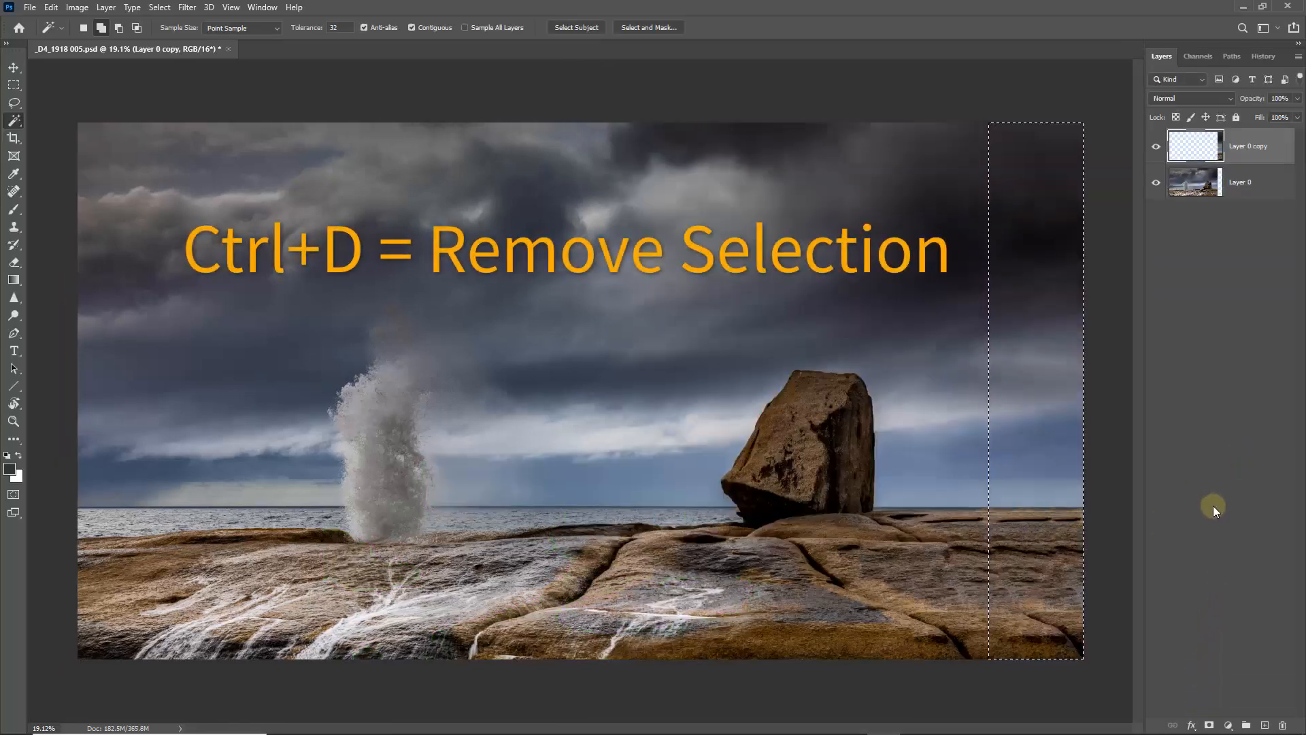
- Remove the selection around the filled strip and merge all visible layers into one
key(ctrl+d)
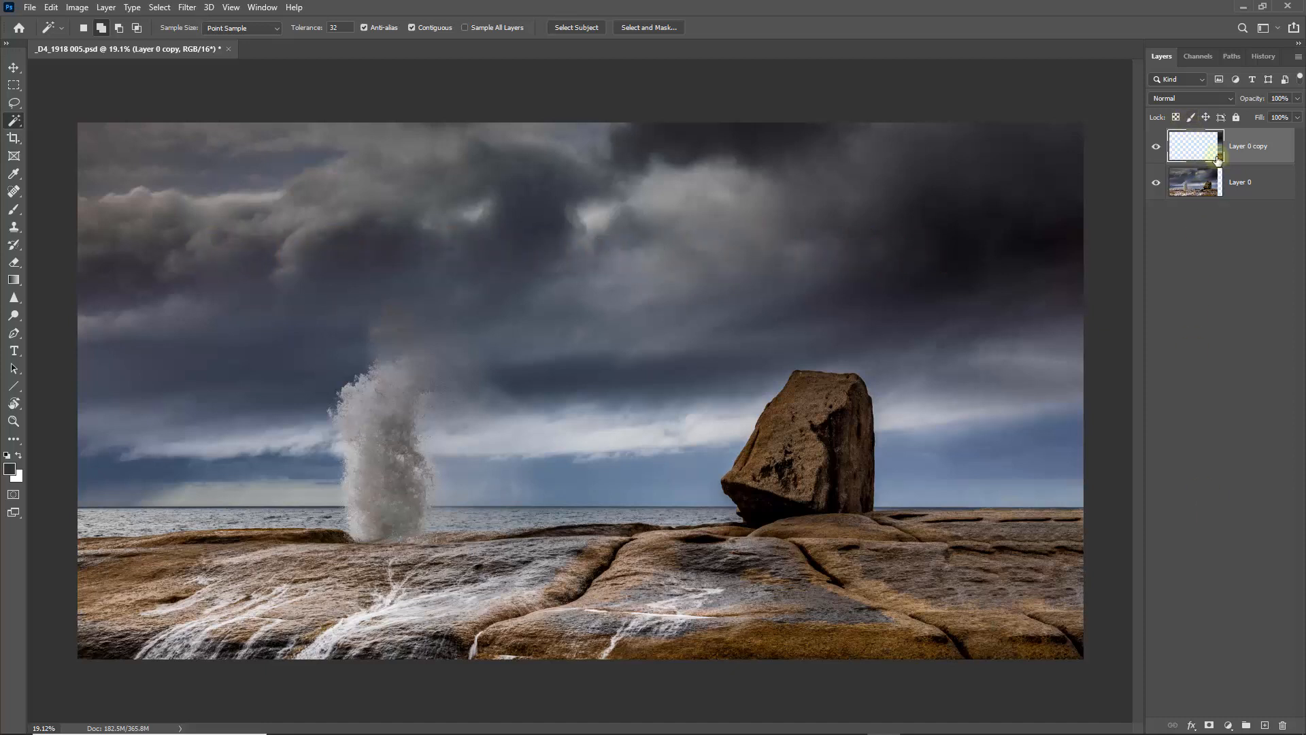
click(1298, 57)
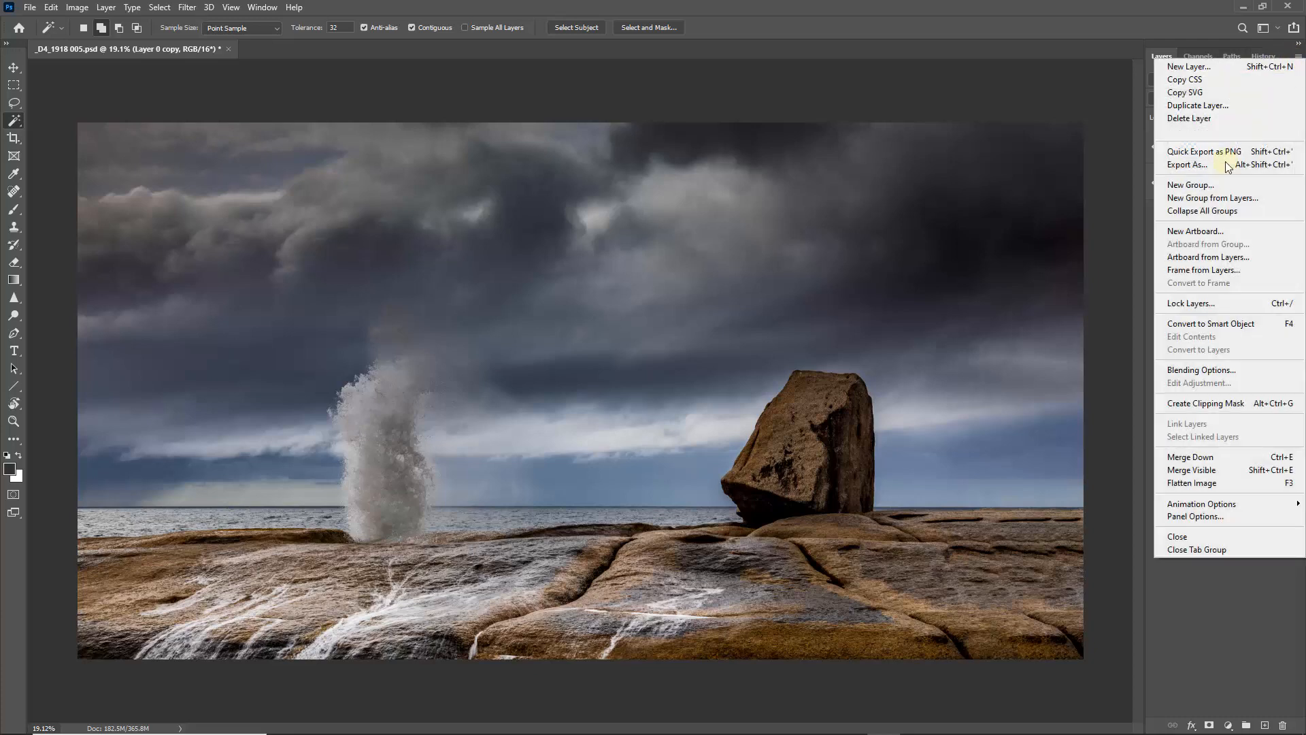
click(1190, 463)
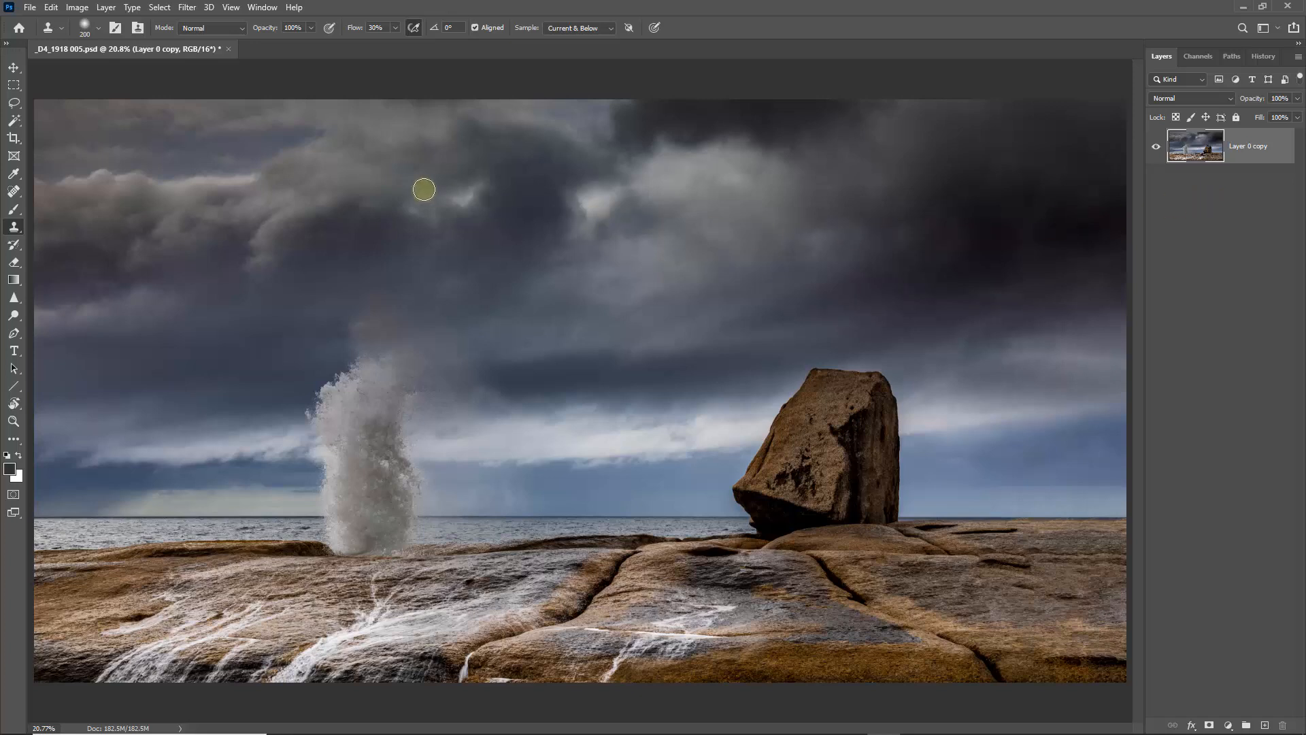
- Apply the Nik Color Efex Pro 4 Tonal Contrast filter to the merged seascape, comparing the preview with and without the effect
click(187, 8)
mouse_move(261, 374)
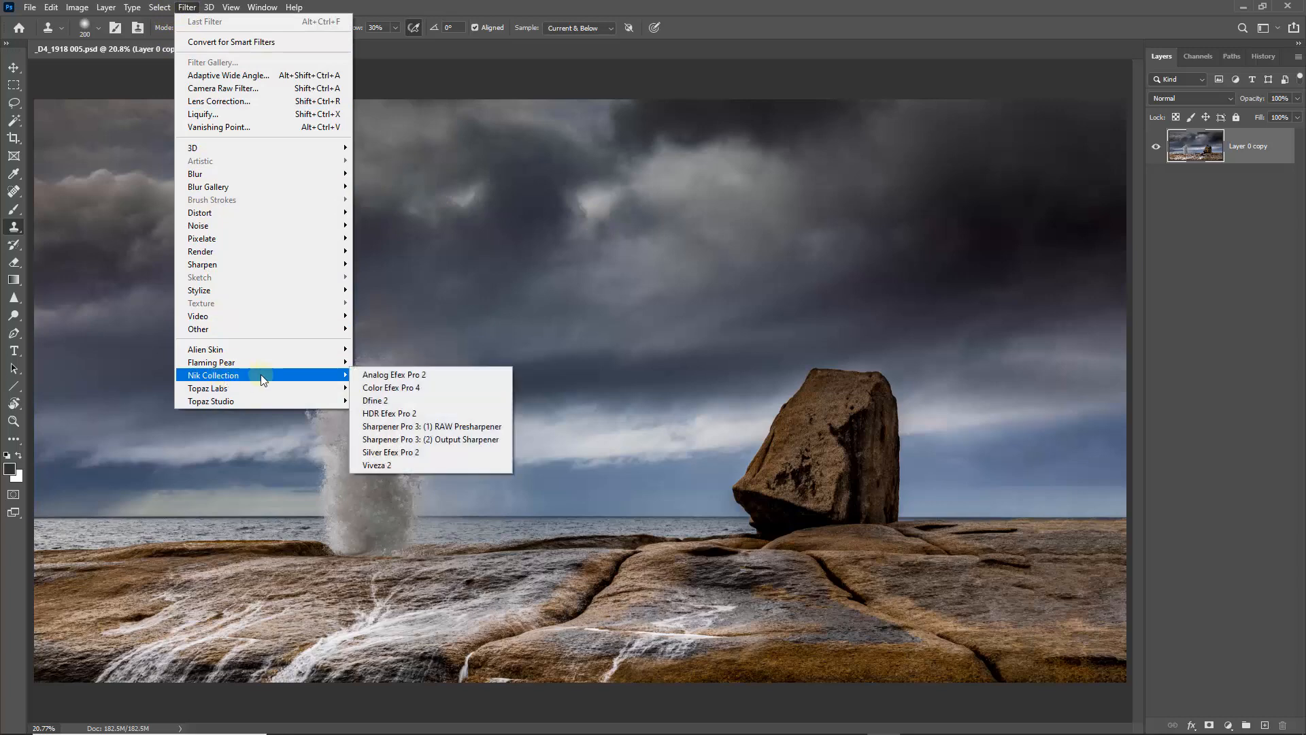
click(391, 388)
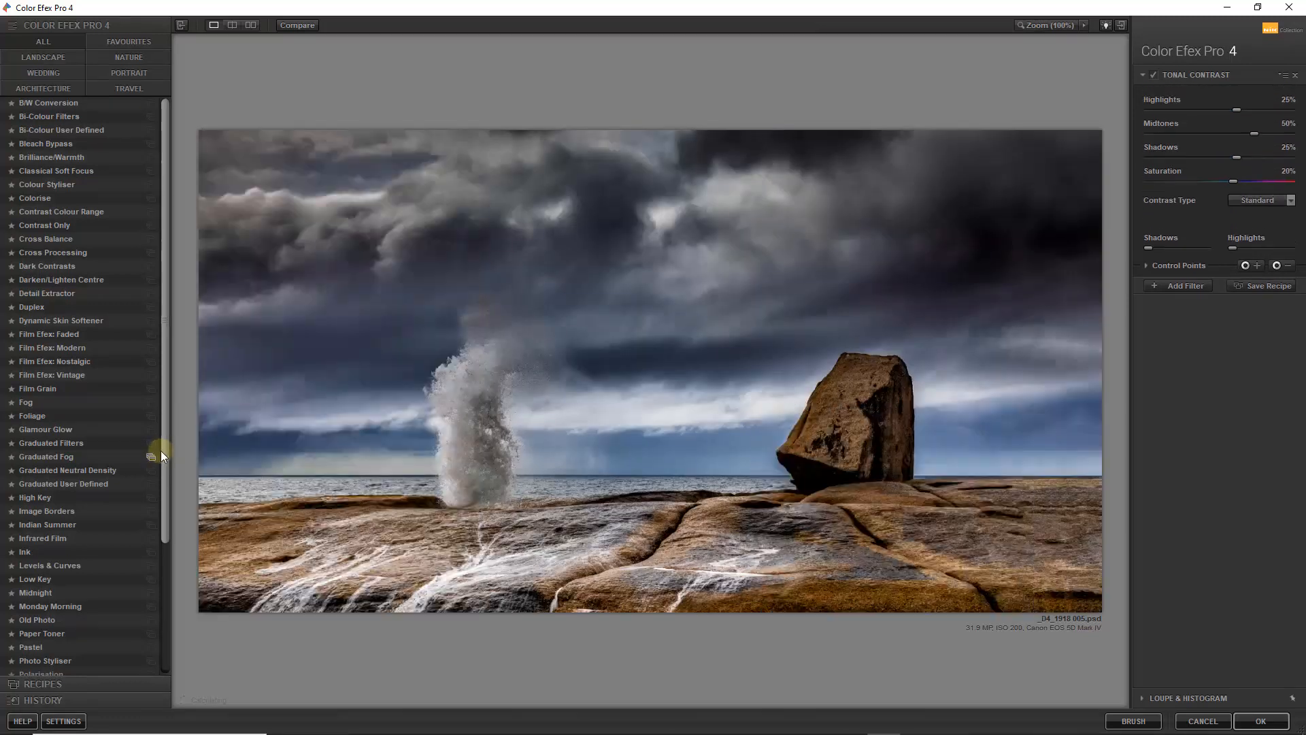
drag(164, 434, 169, 585)
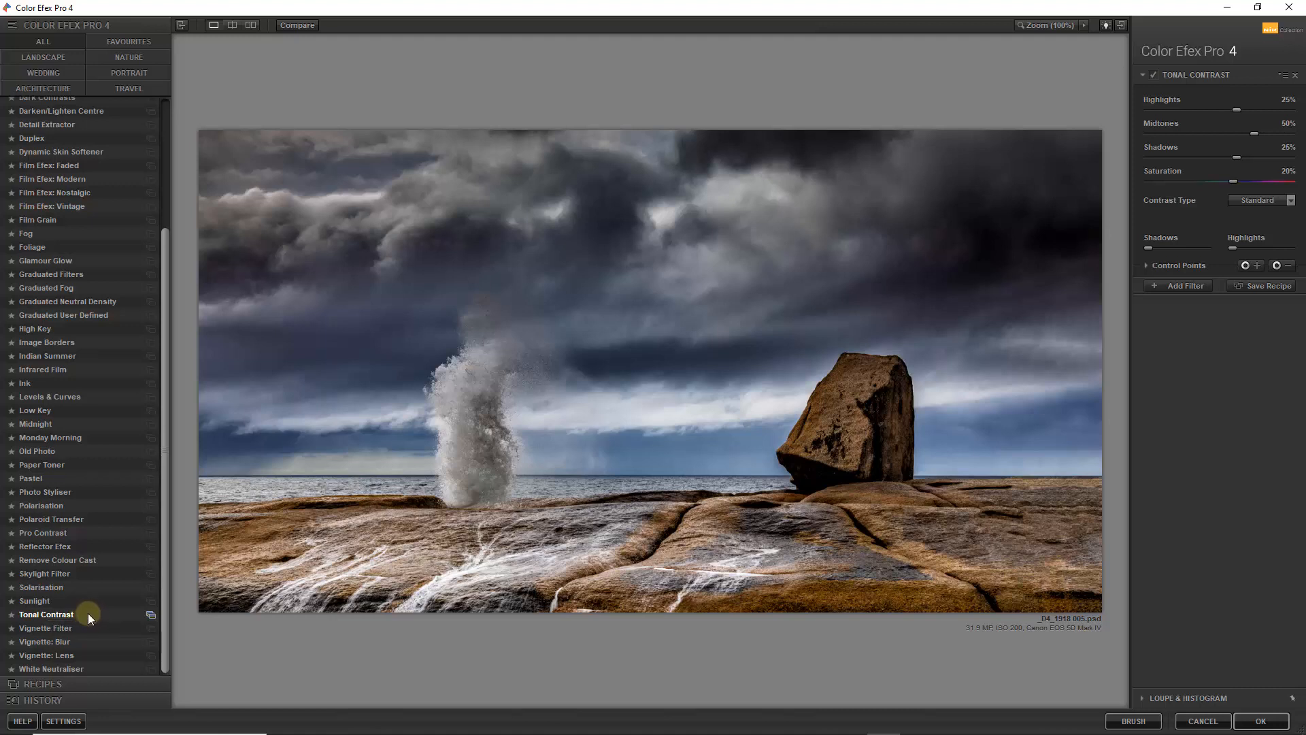
click(297, 25)
click(297, 25)
click(300, 25)
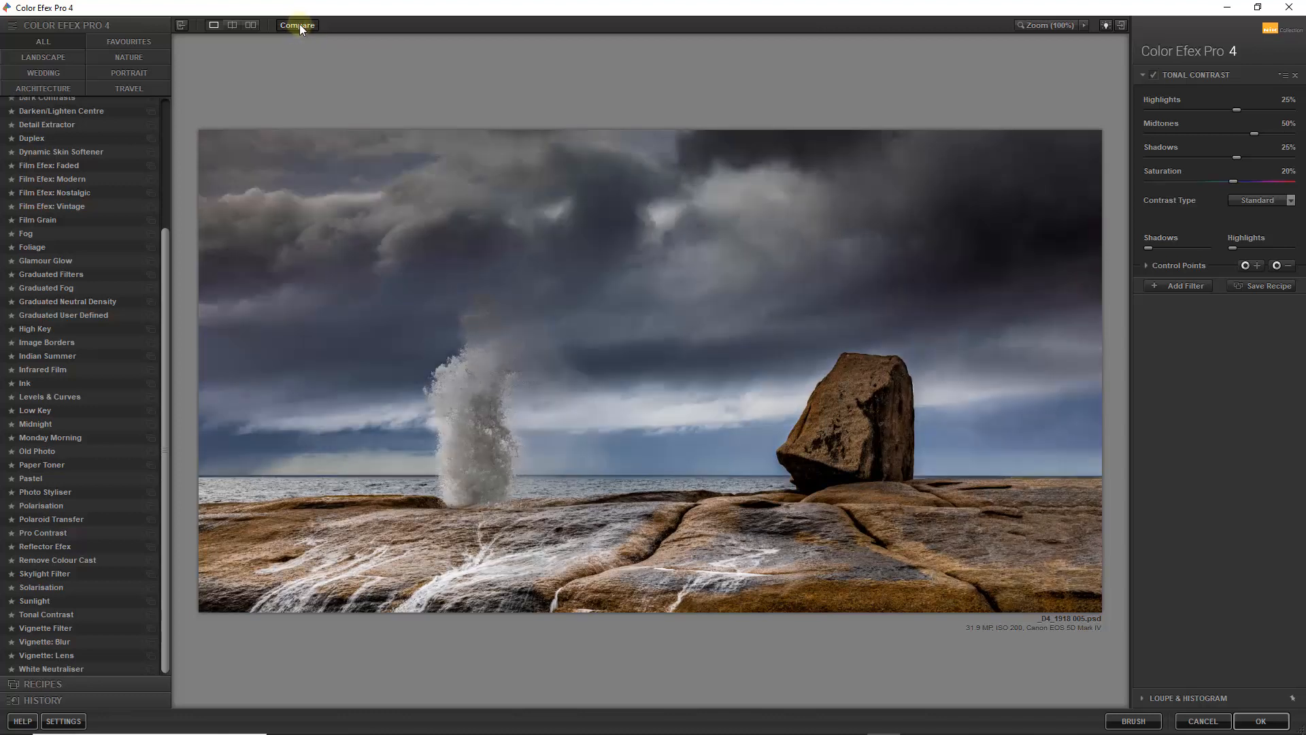
click(299, 25)
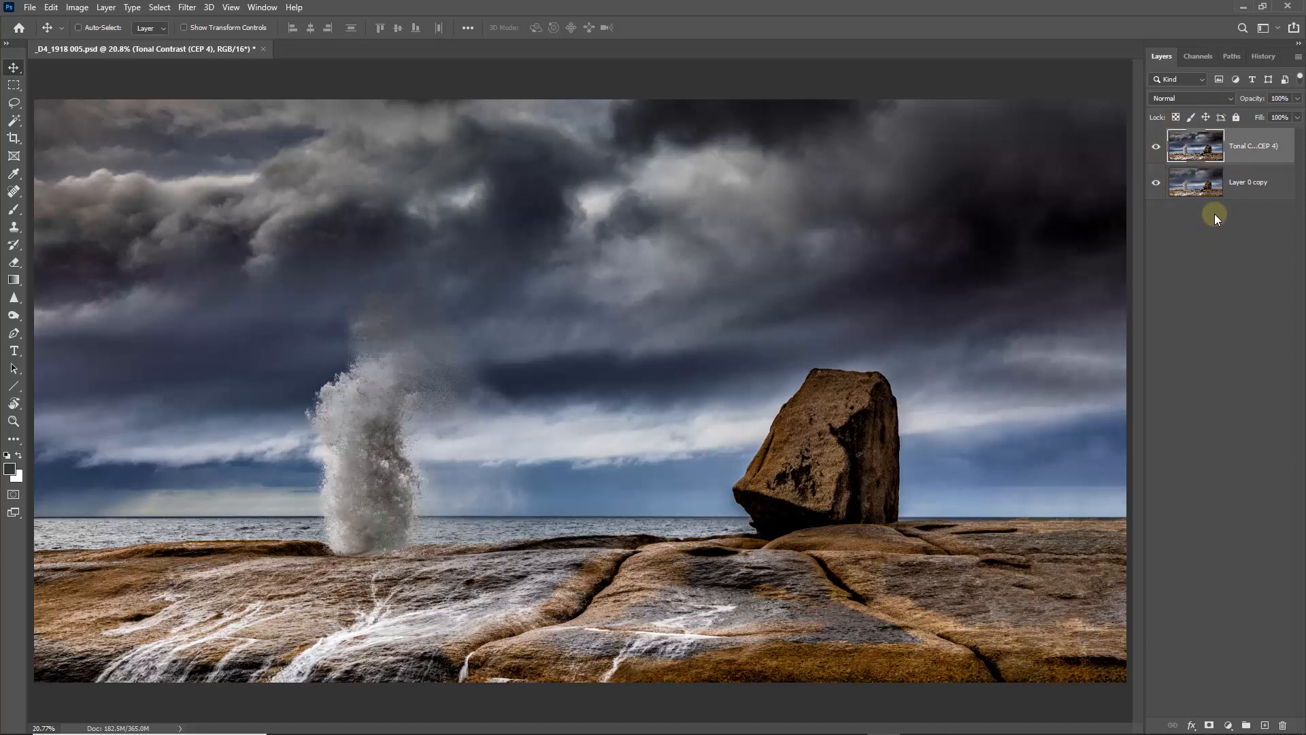
- Compare the seascape with and without the Tonal Contrast layer and examine the boulder's right edge up close
click(1154, 148)
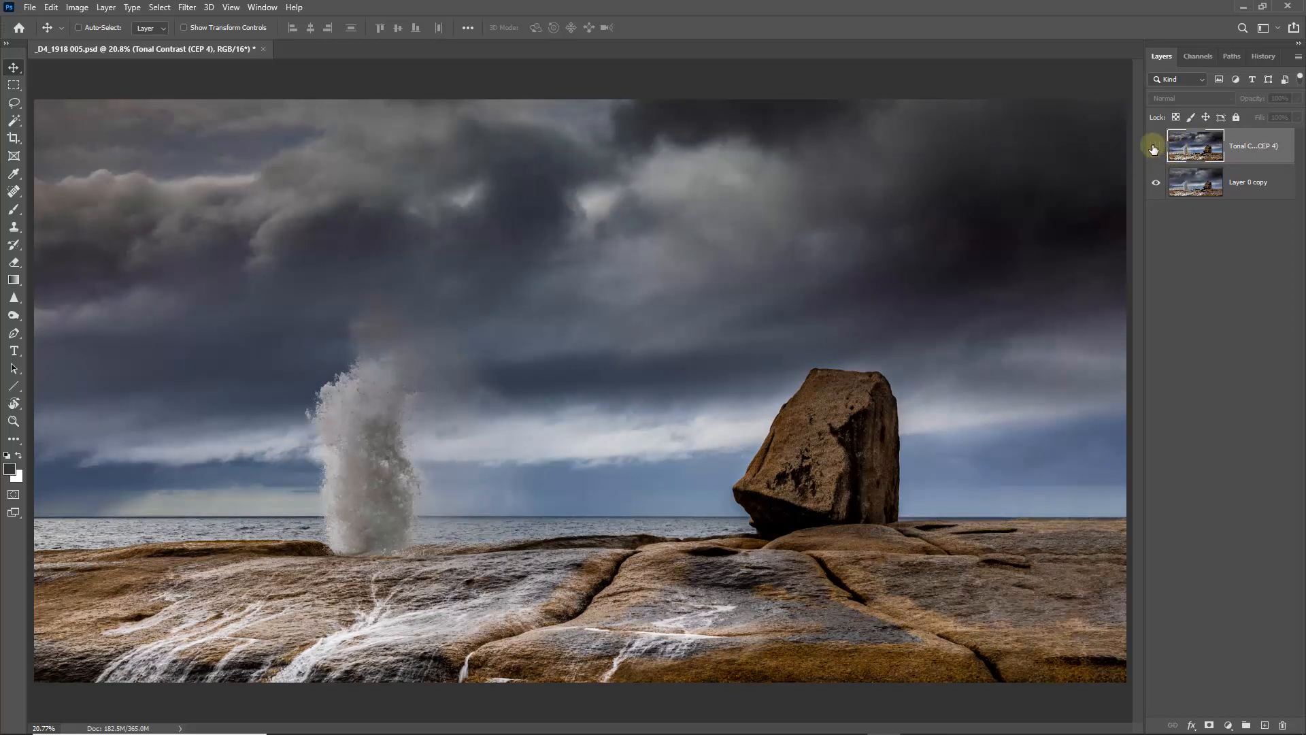
click(1155, 148)
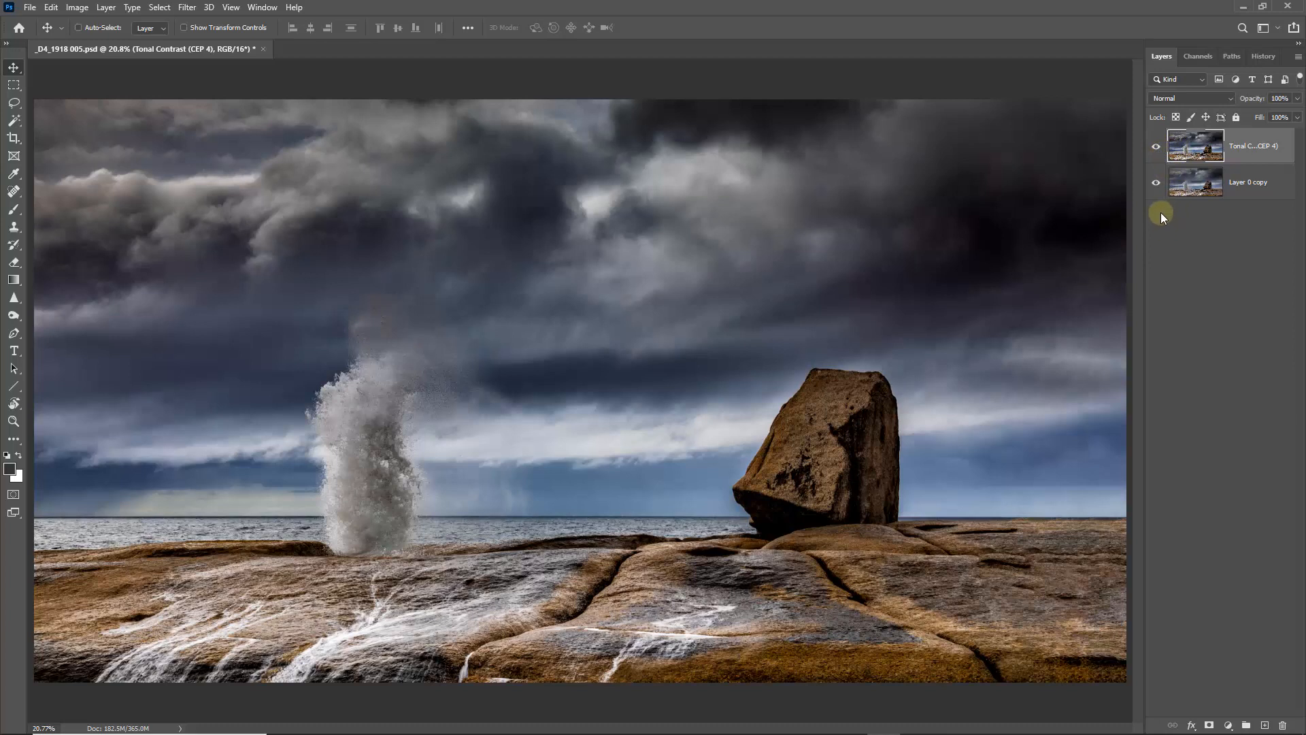
click(1157, 148)
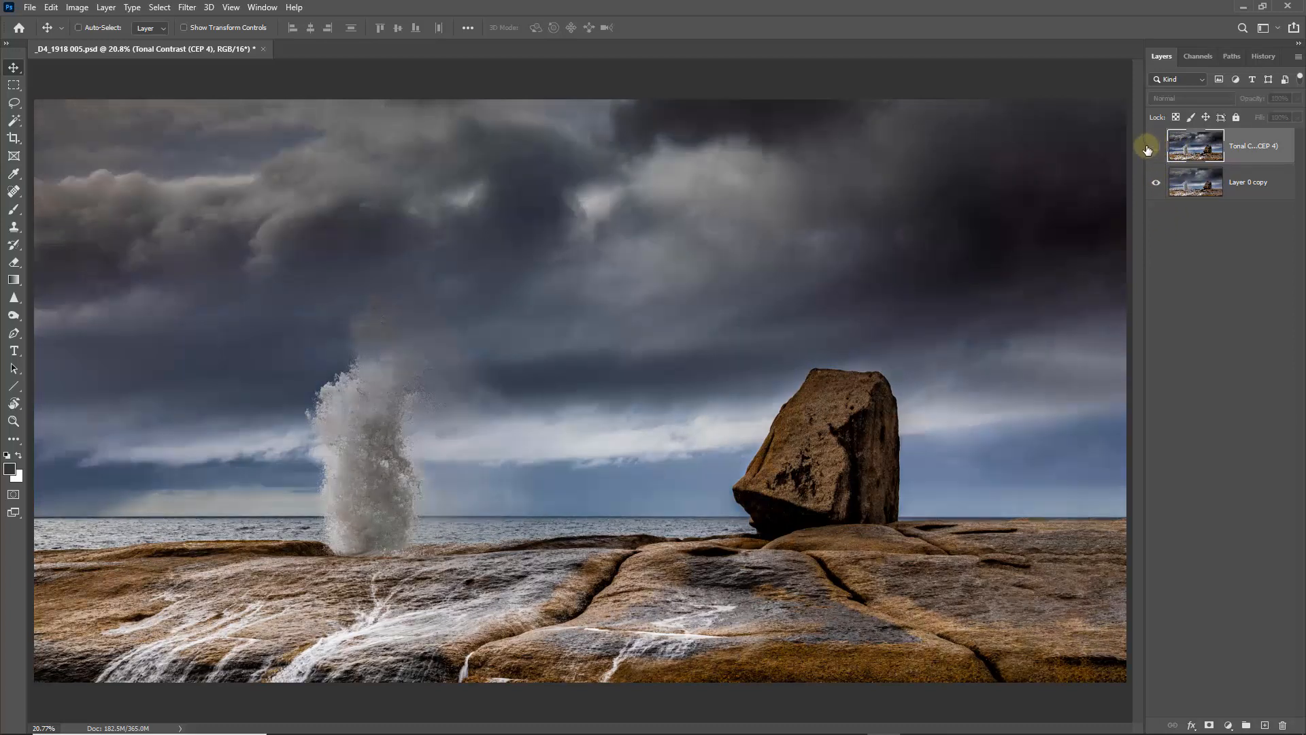
click(1155, 148)
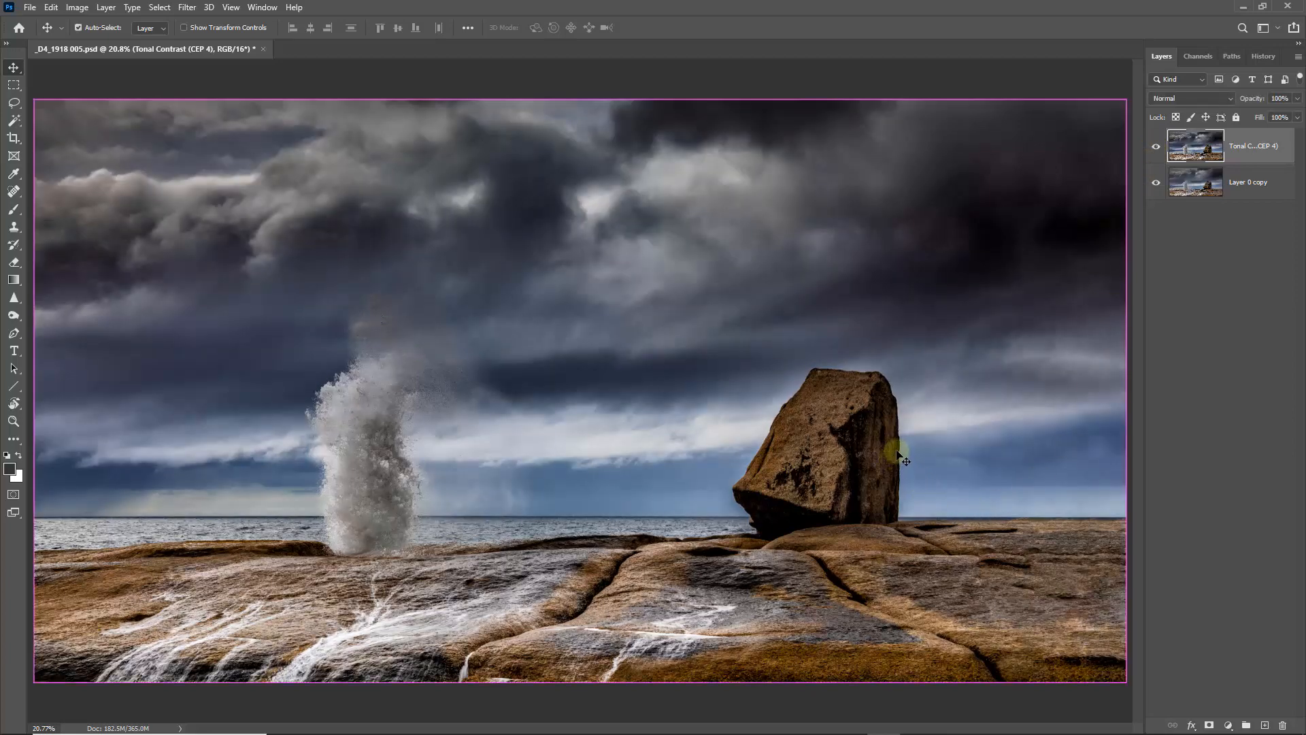
key(m)
drag(894, 448, 1042, 557)
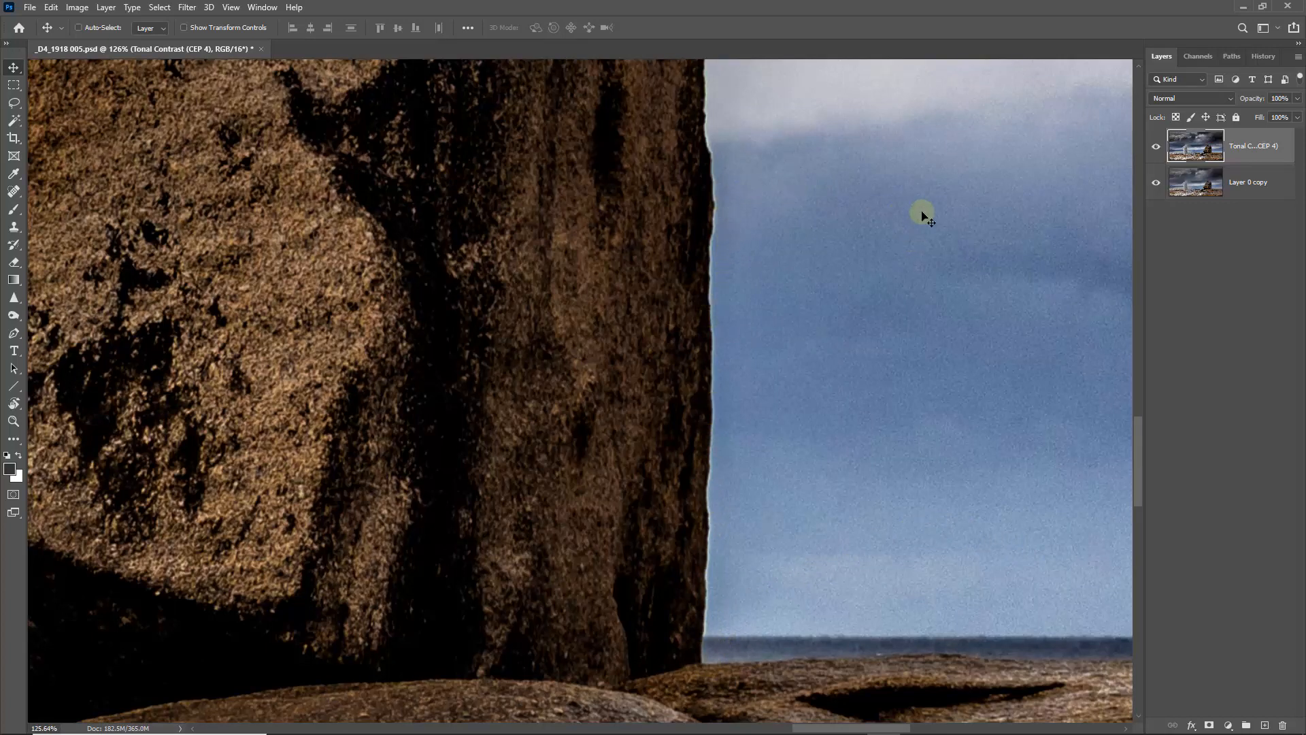
key(ctrl+0)
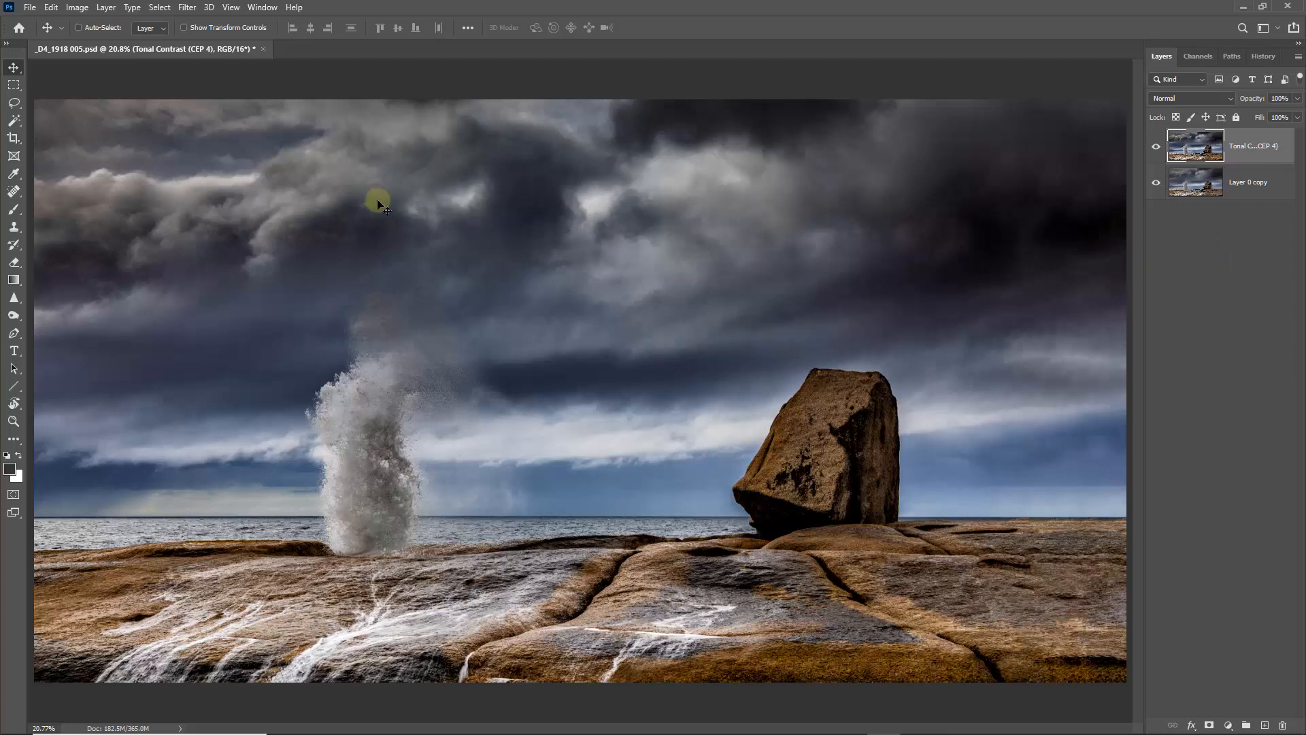
- Select the subject automatically and subtract the water spray with the Lasso so only the boulder is selected
click(160, 7)
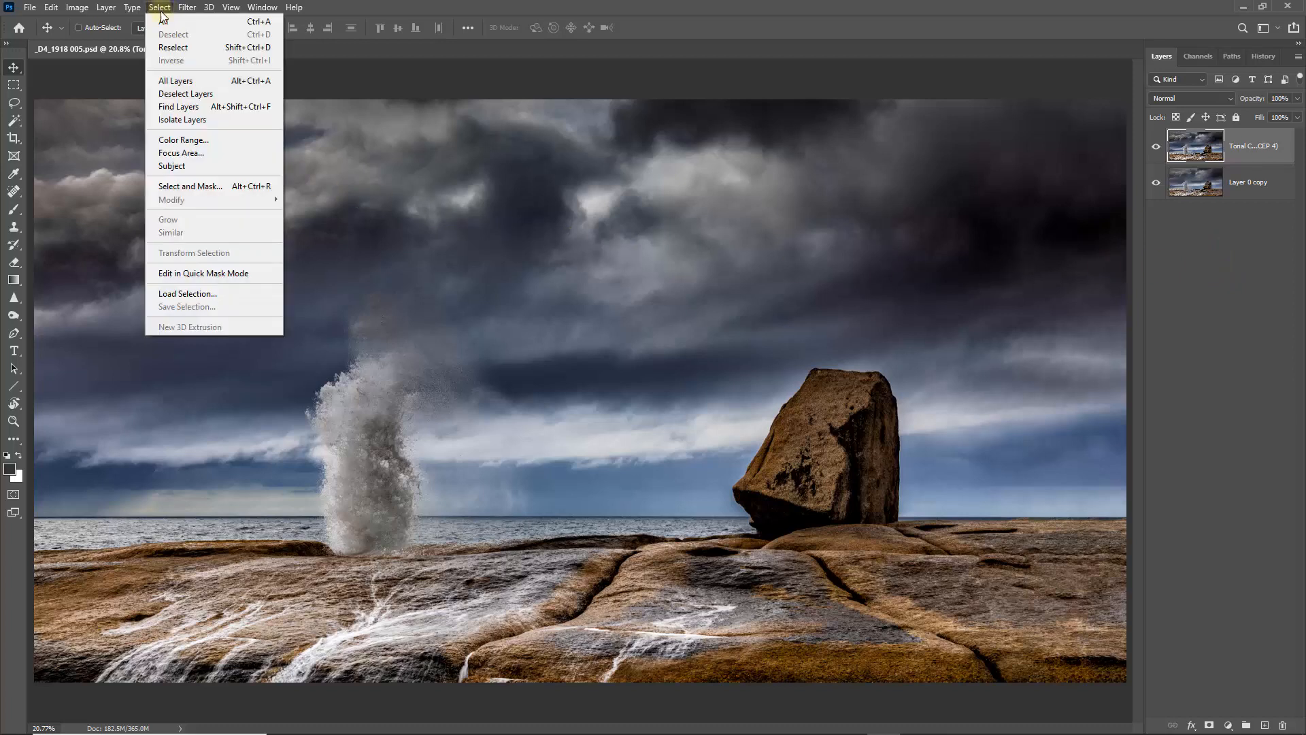
click(174, 169)
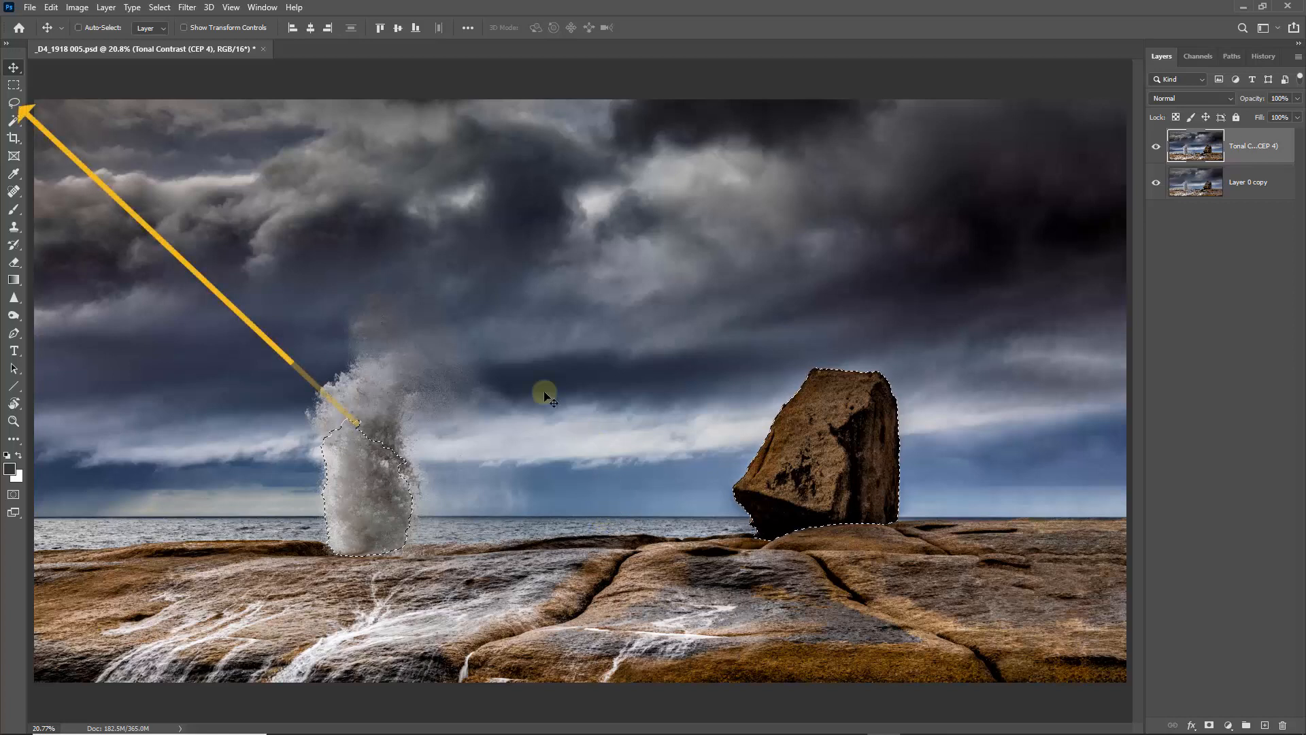
click(13, 103)
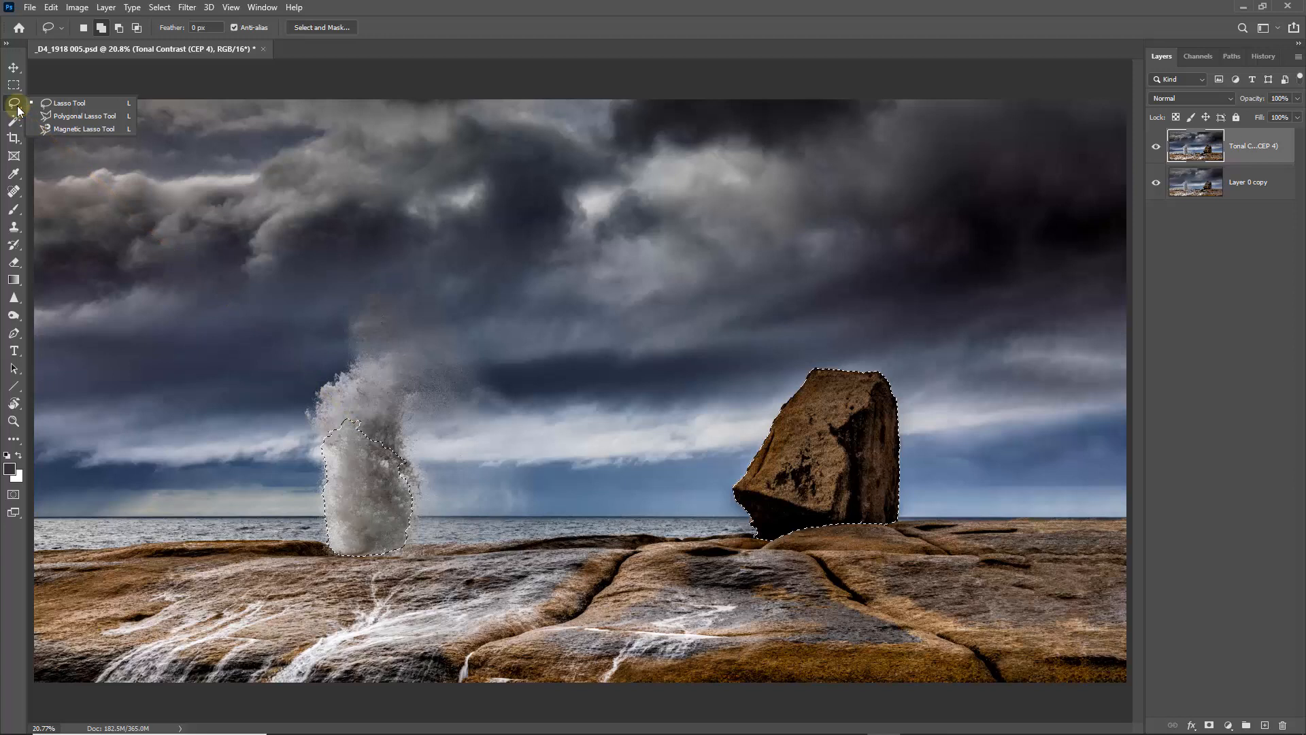
click(70, 103)
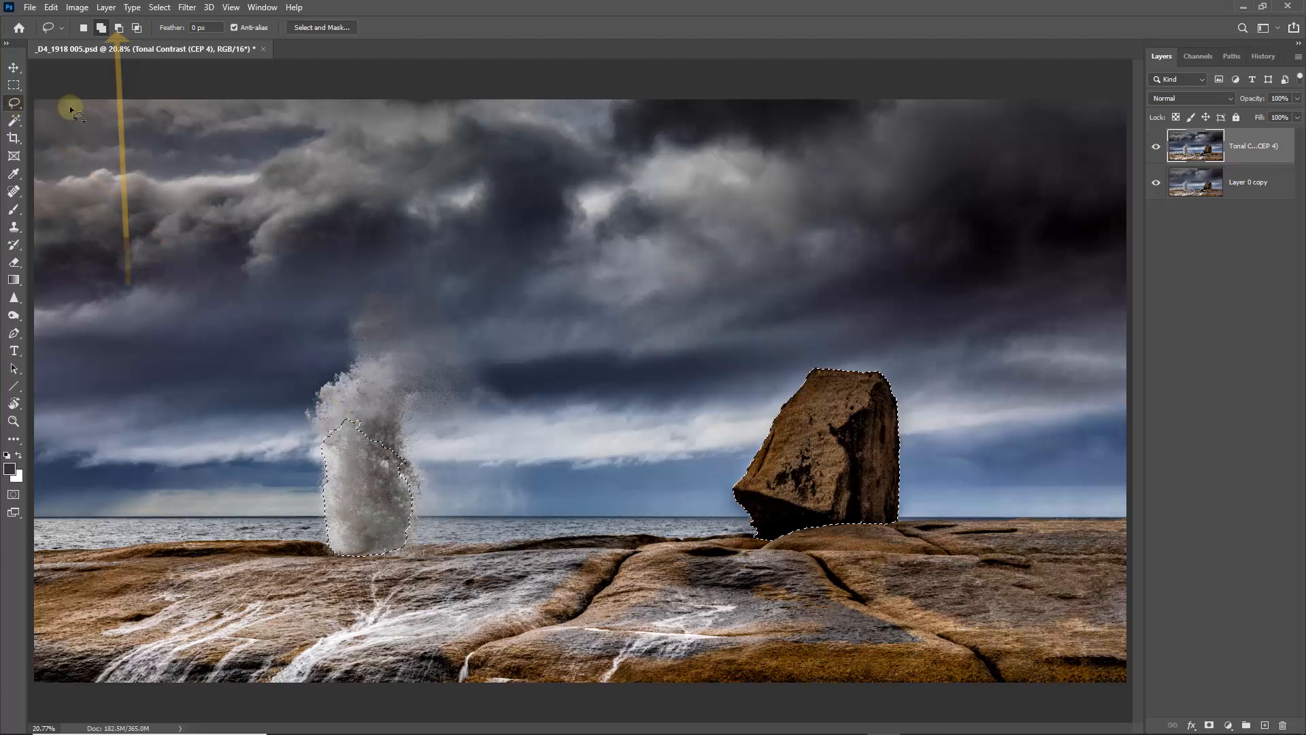
click(119, 31)
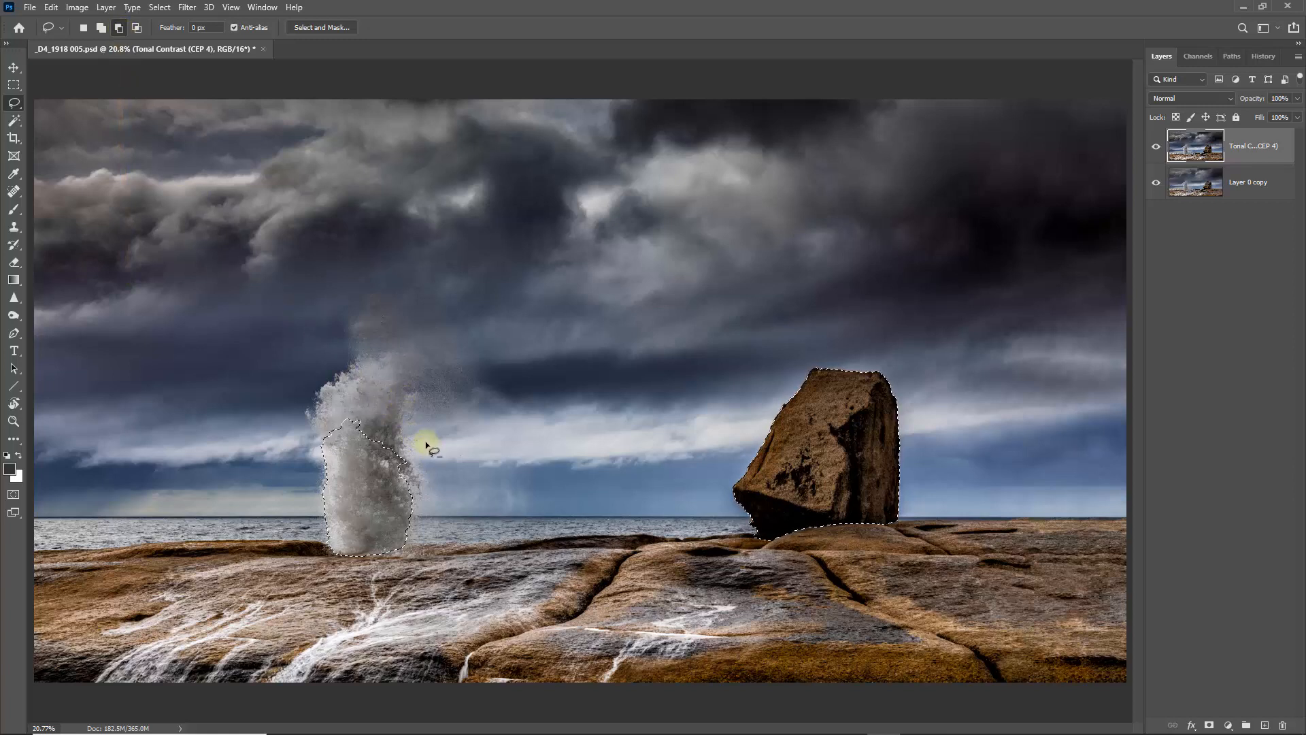
mouse_move(425, 448)
mouse_down()
mouse_move(336, 379)
mouse_move(379, 620)
mouse_move(409, 408)
mouse_move(423, 443)
mouse_up()
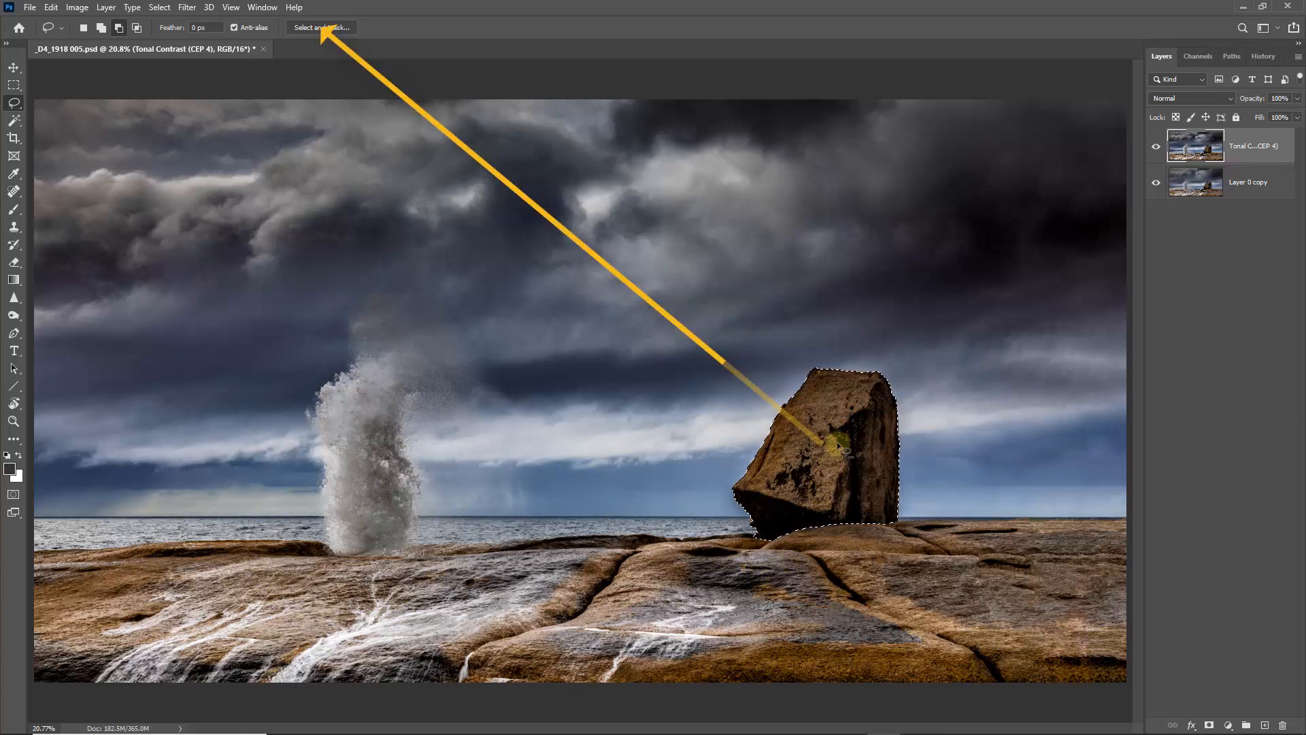
- Refine the boulder selection in Select and Mask with Smooth 1 and Feather 0.5 px, and copy the boulder to a new layer
click(321, 27)
key(k)
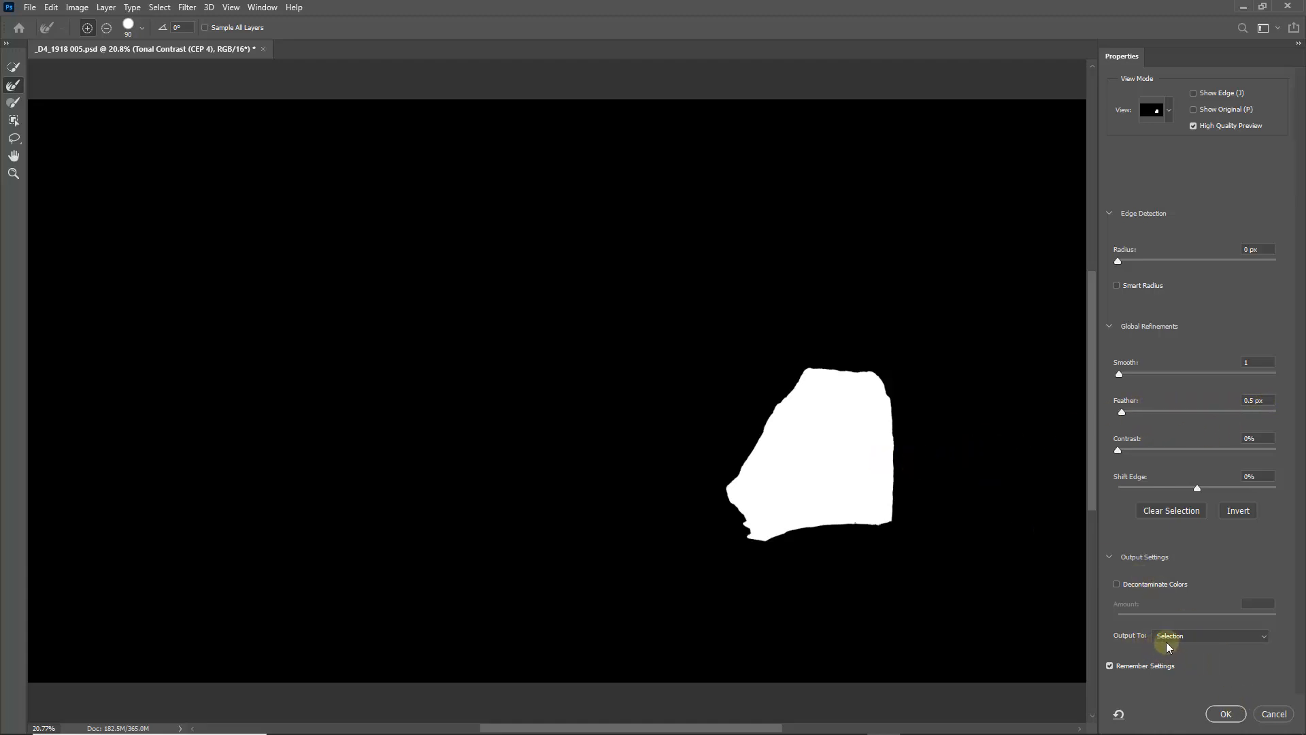
click(1226, 714)
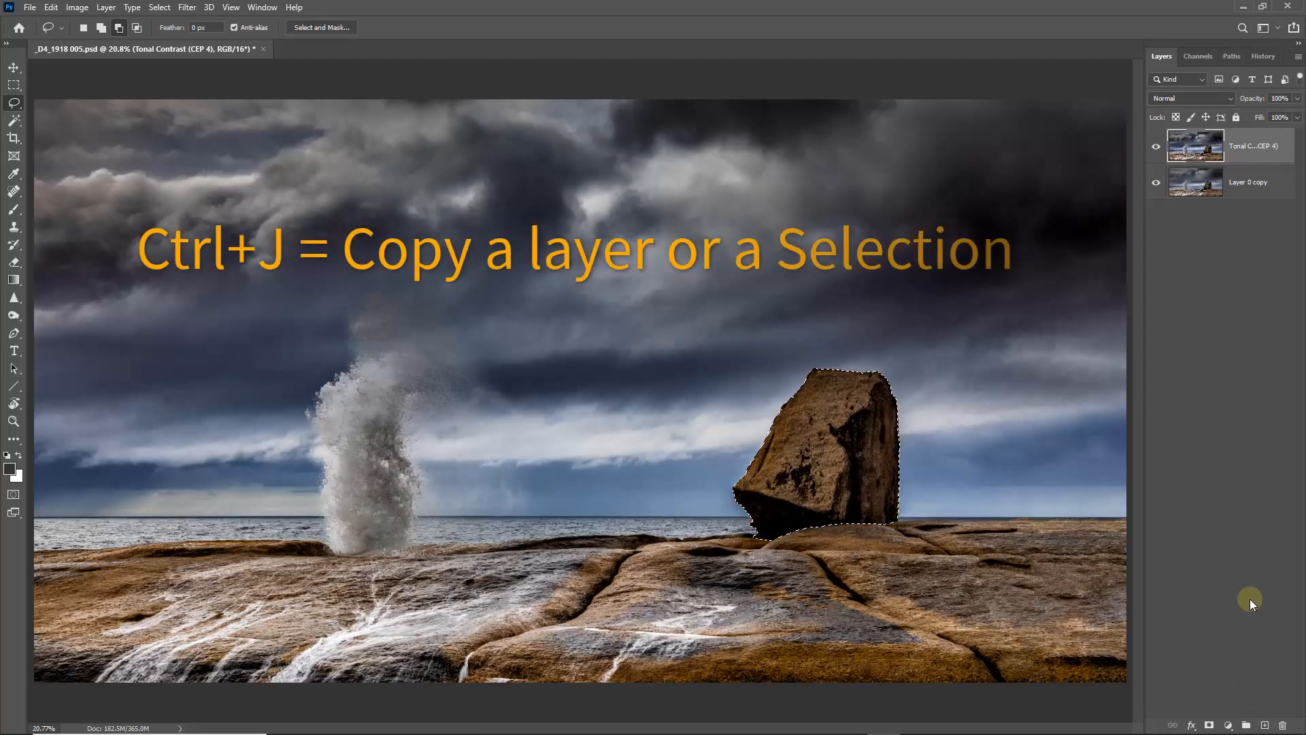
key(ctrl+j)
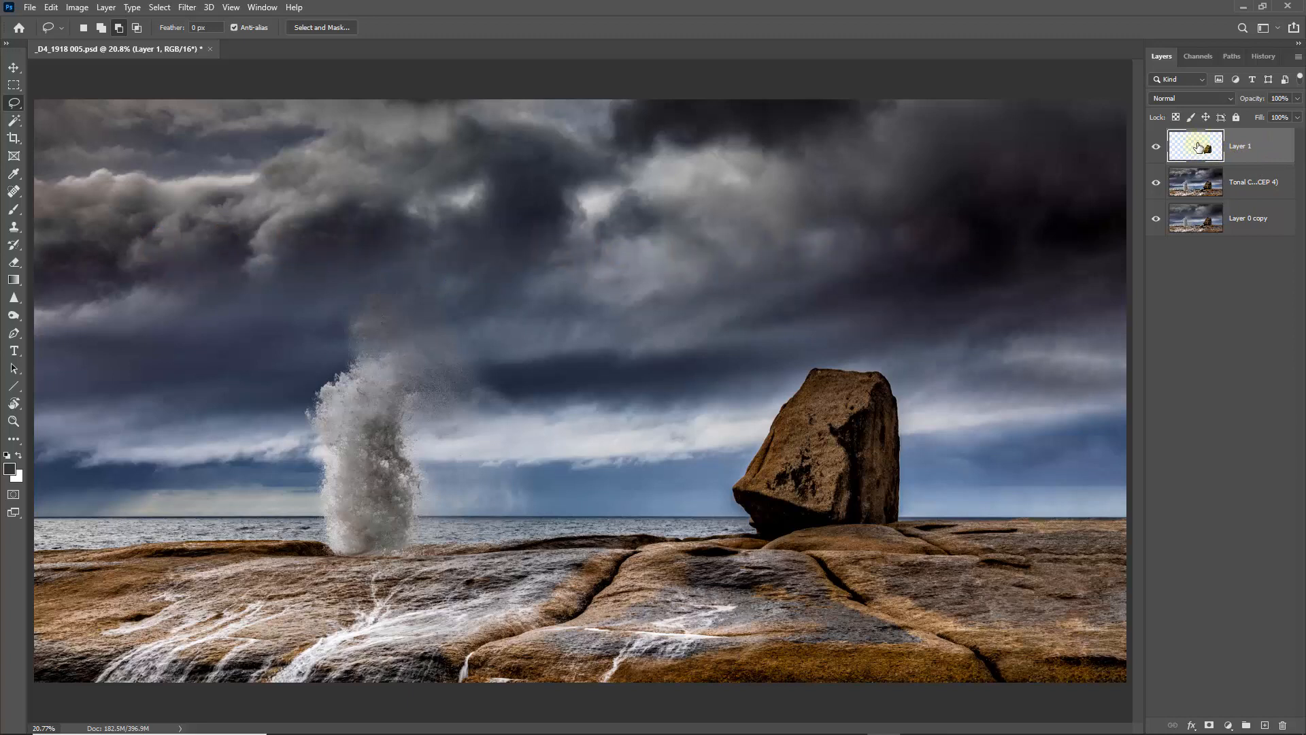
- Enlarge the copied boulder proportionally to about 108% with Free Transform, extending it up and to the right
key(ctrl+y)
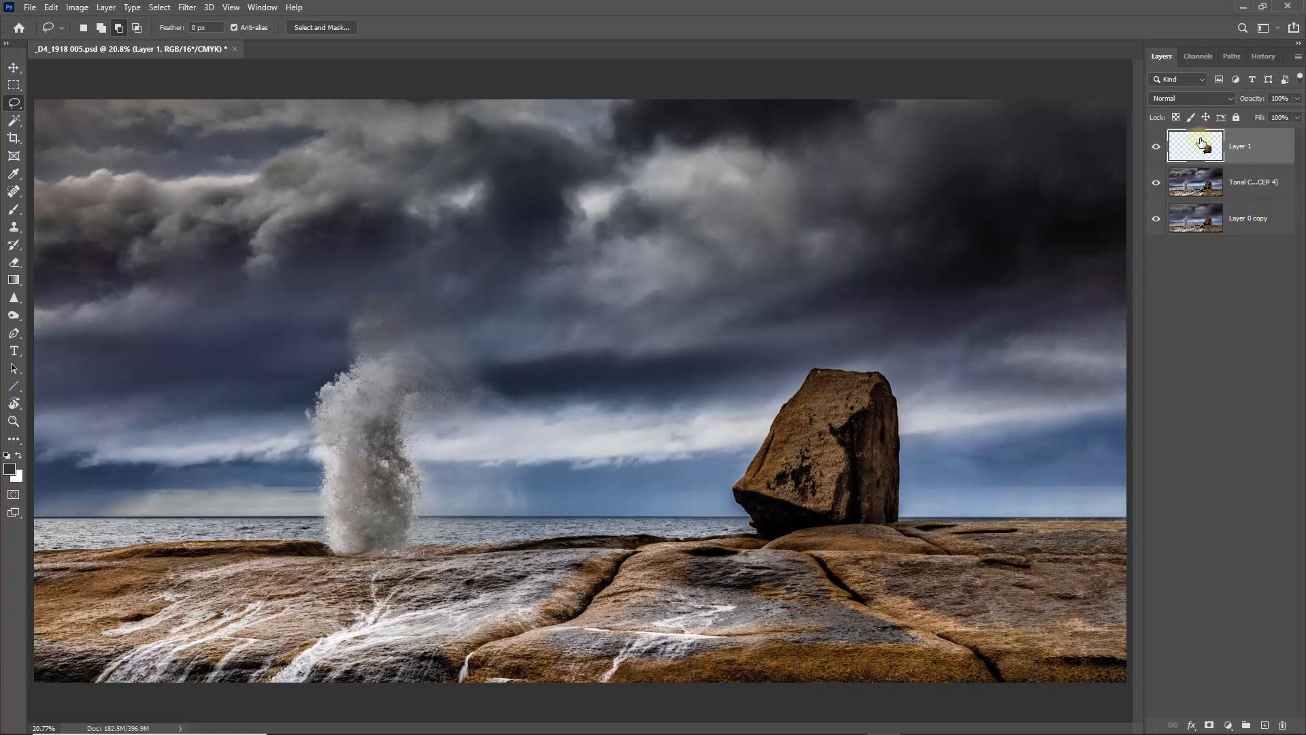
key(ctrl+t)
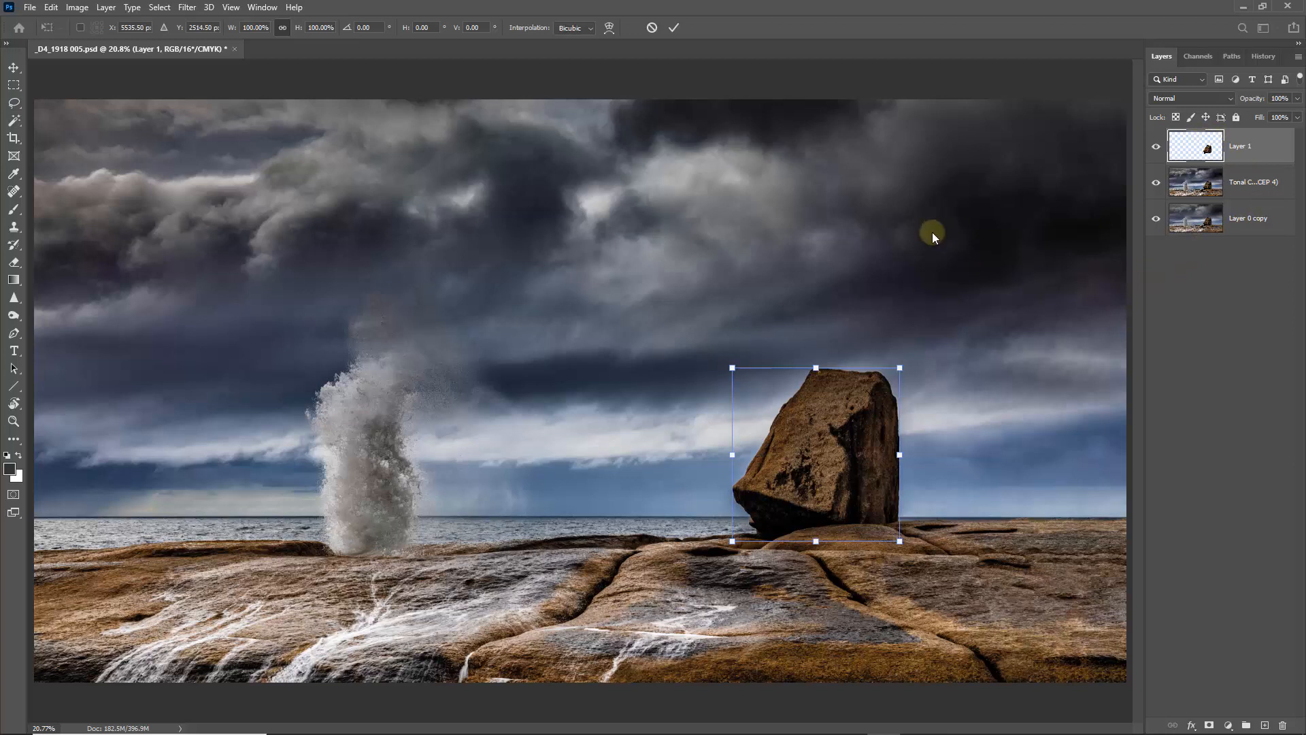
key(ctrl+y)
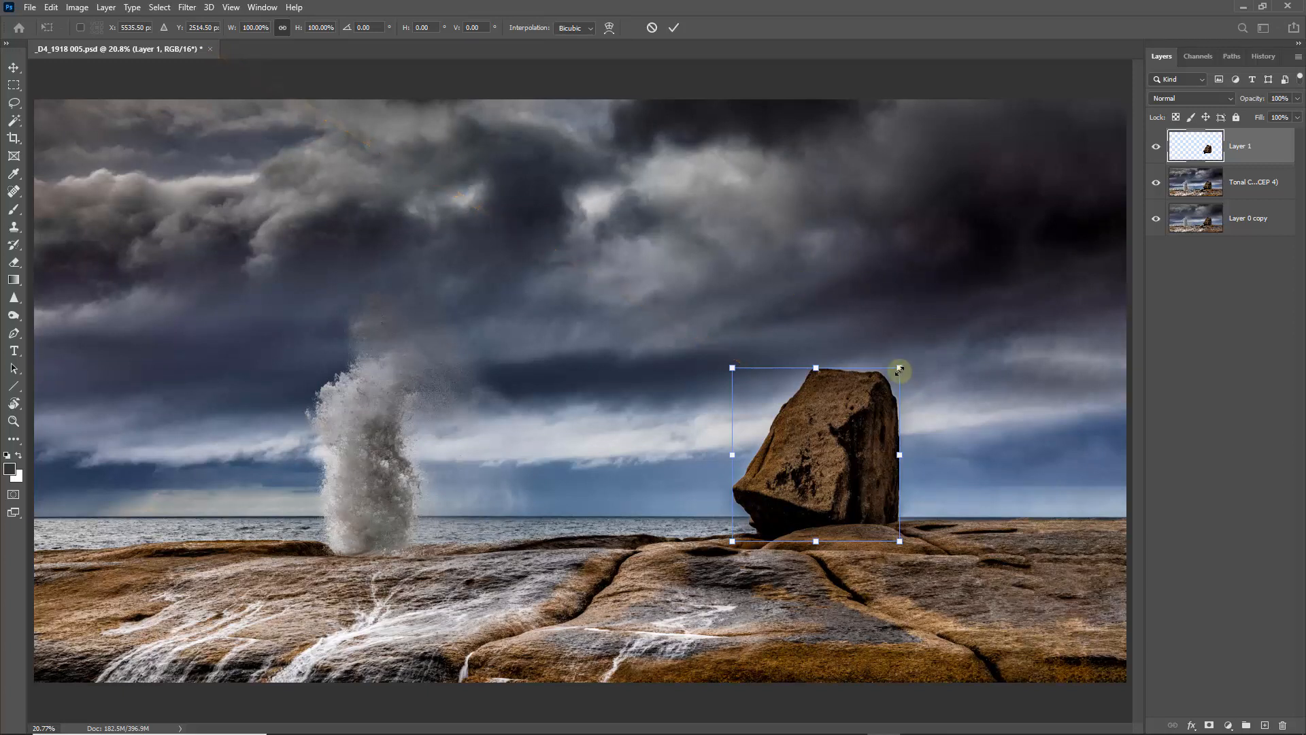
drag(900, 369, 914, 356)
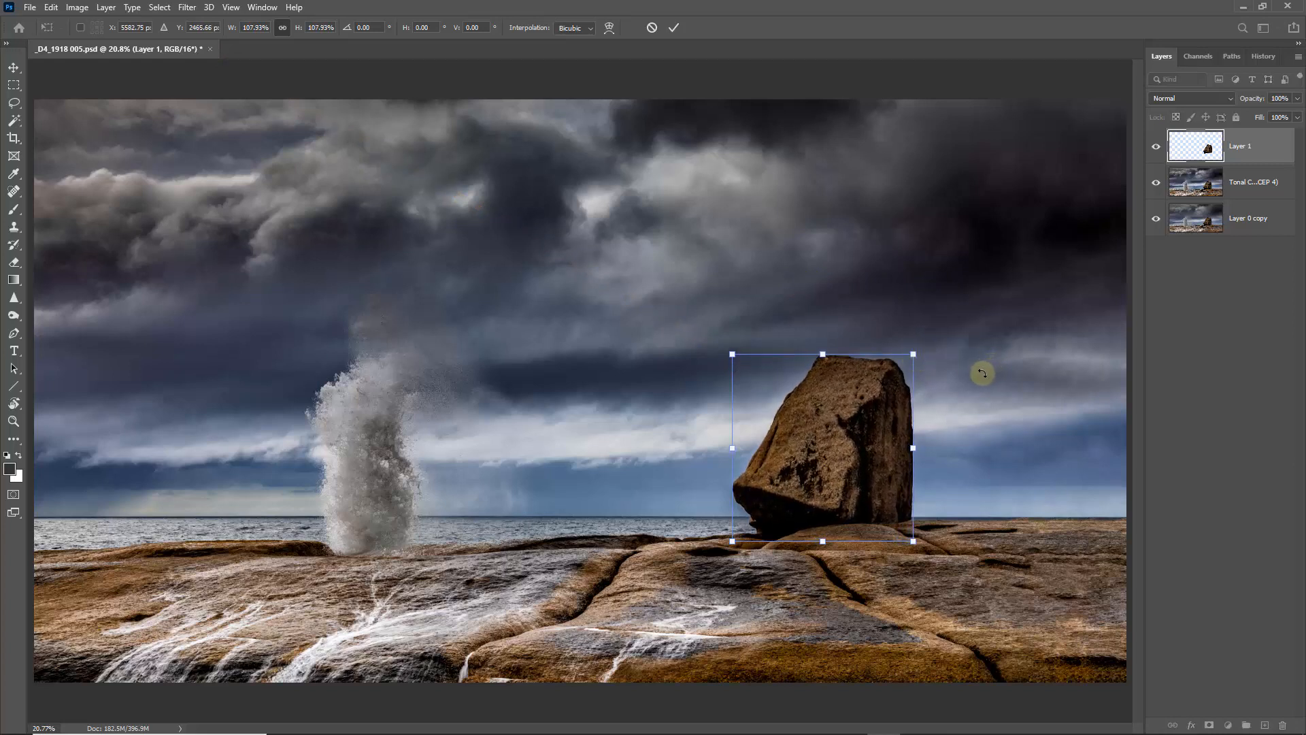
click(674, 28)
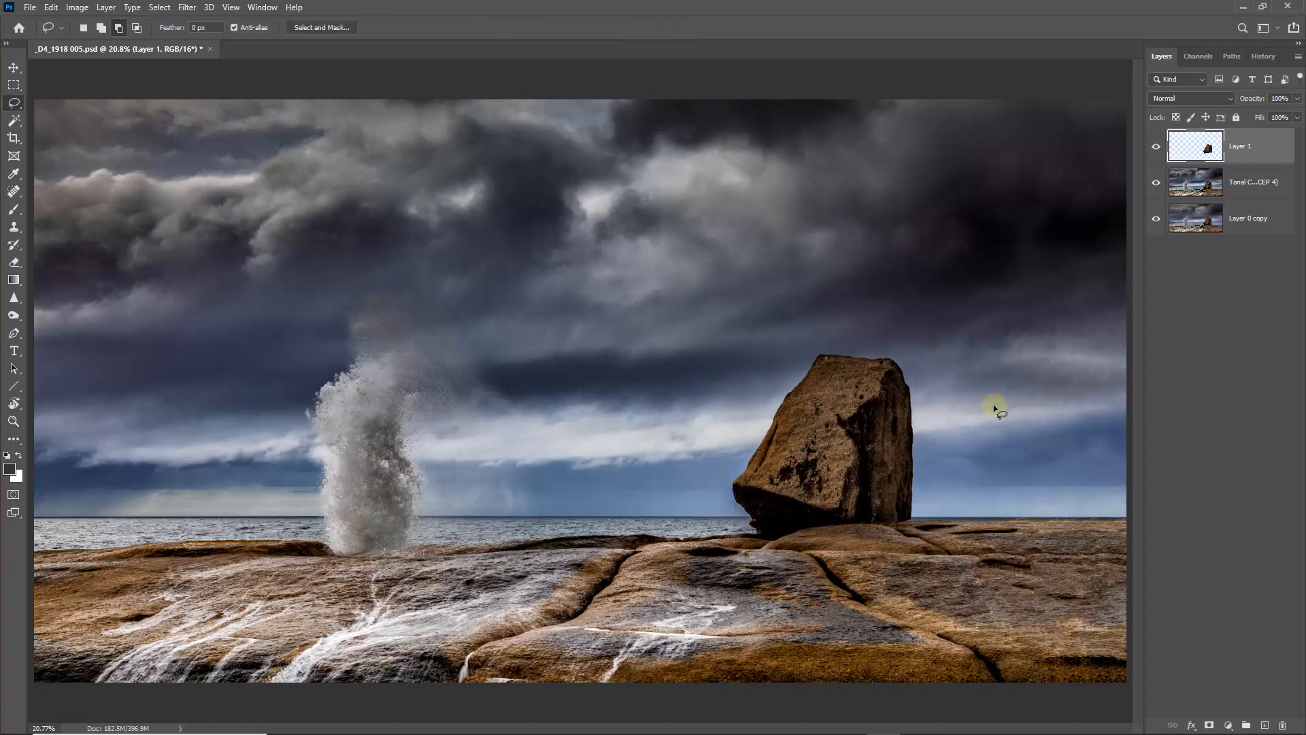
- Nudge the enlarged boulder left and slightly down with the Move tool so it covers the original and sits on the rocks
drag(623, 266, 1027, 601)
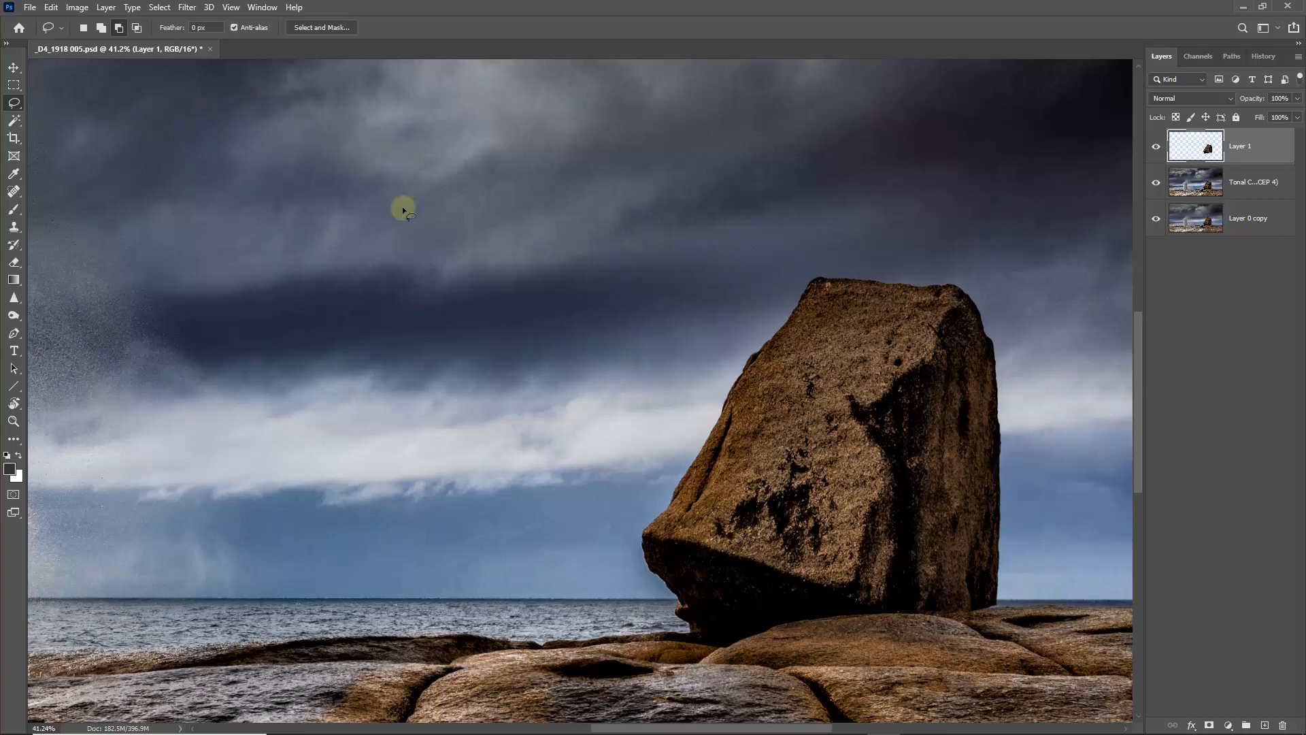
click(15, 69)
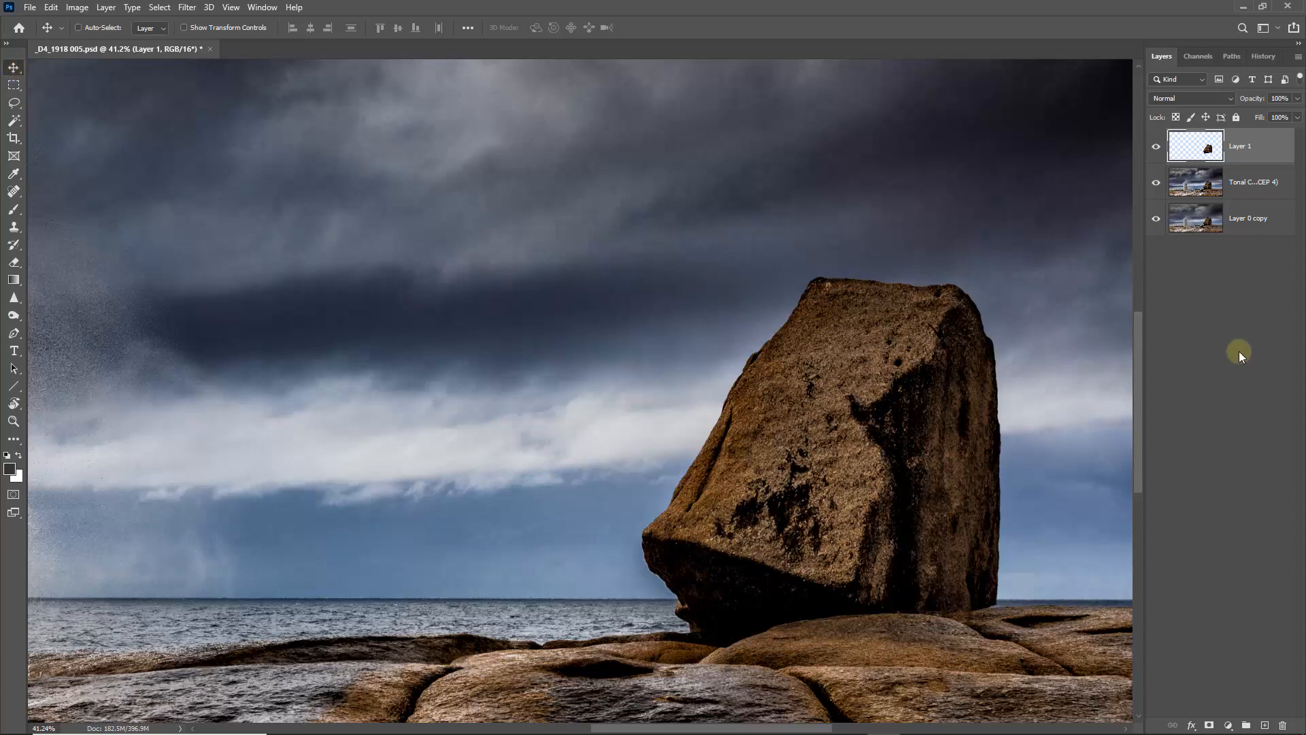
key(Left)
key(Left)
key(Left)
key(Left)
key(Left)
key(Left)
key(Left)
key(Left)
key(Left)
key(Left)
key(Left)
key(Left)
key(Left)
key(Left)
key(Left)
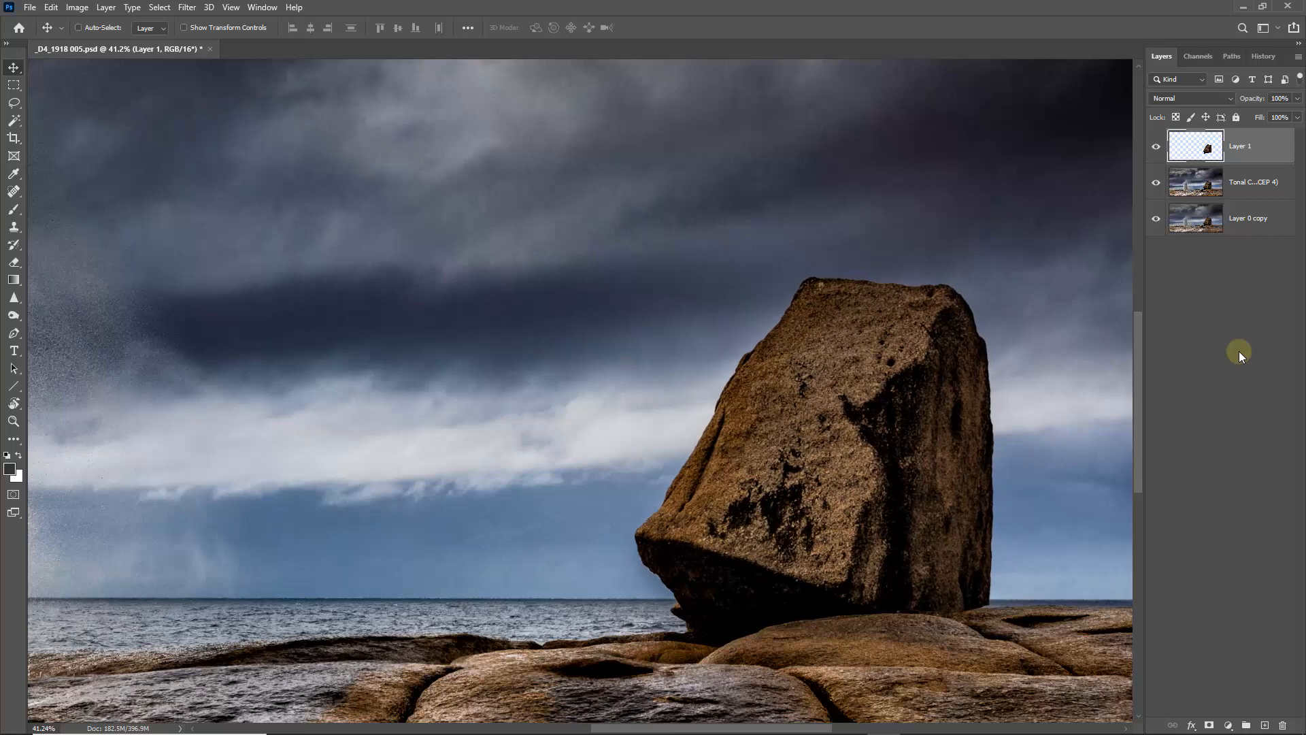
key(Left)
key(Left)
key(Left)
key(Left)
key(Left)
key(Left)
key(Left)
key(Left)
key(Left)
key(Left)
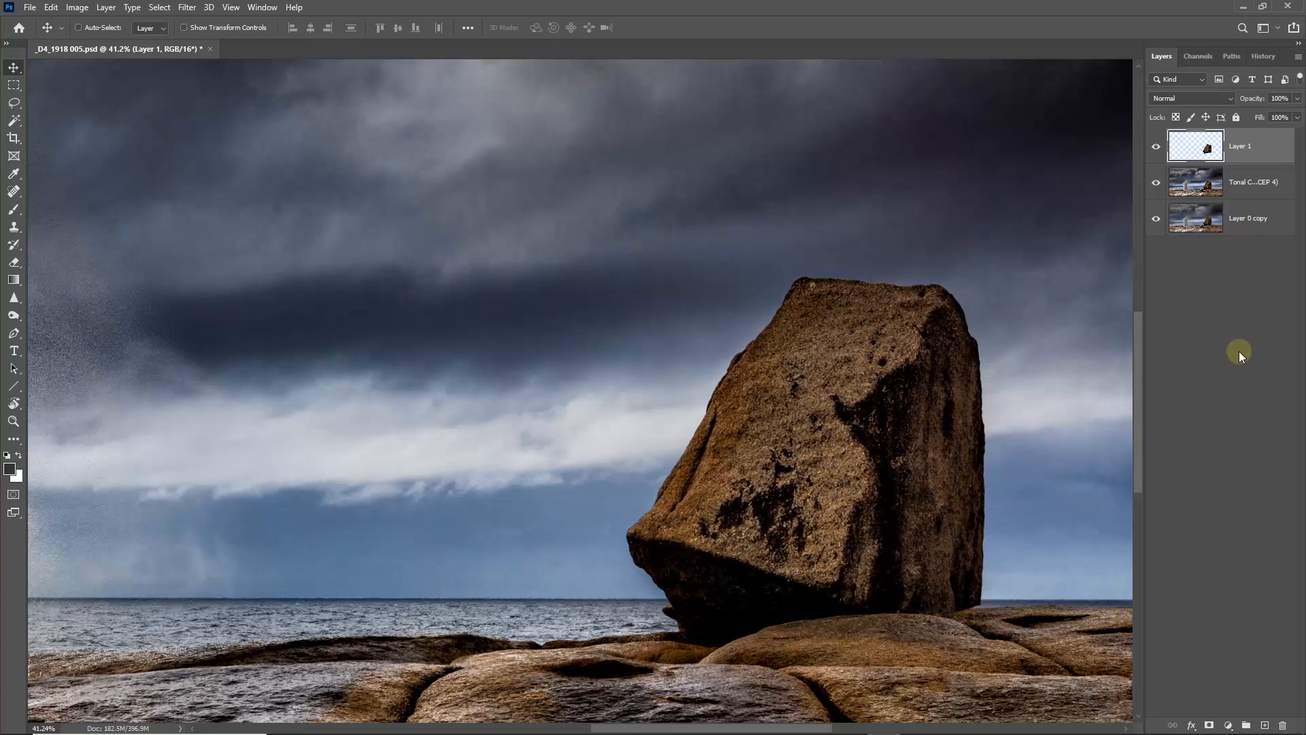
key(Left)
key(Left)
key(Left)
key(Left)
key(Left)
key(Left)
key(Left)
key(Left)
key(Left)
key(Left)
key(Left)
key(Left)
key(Left)
key(Left)
key(Left)
key(Left)
key(Left)
key(Left)
key(Left)
key(Left)
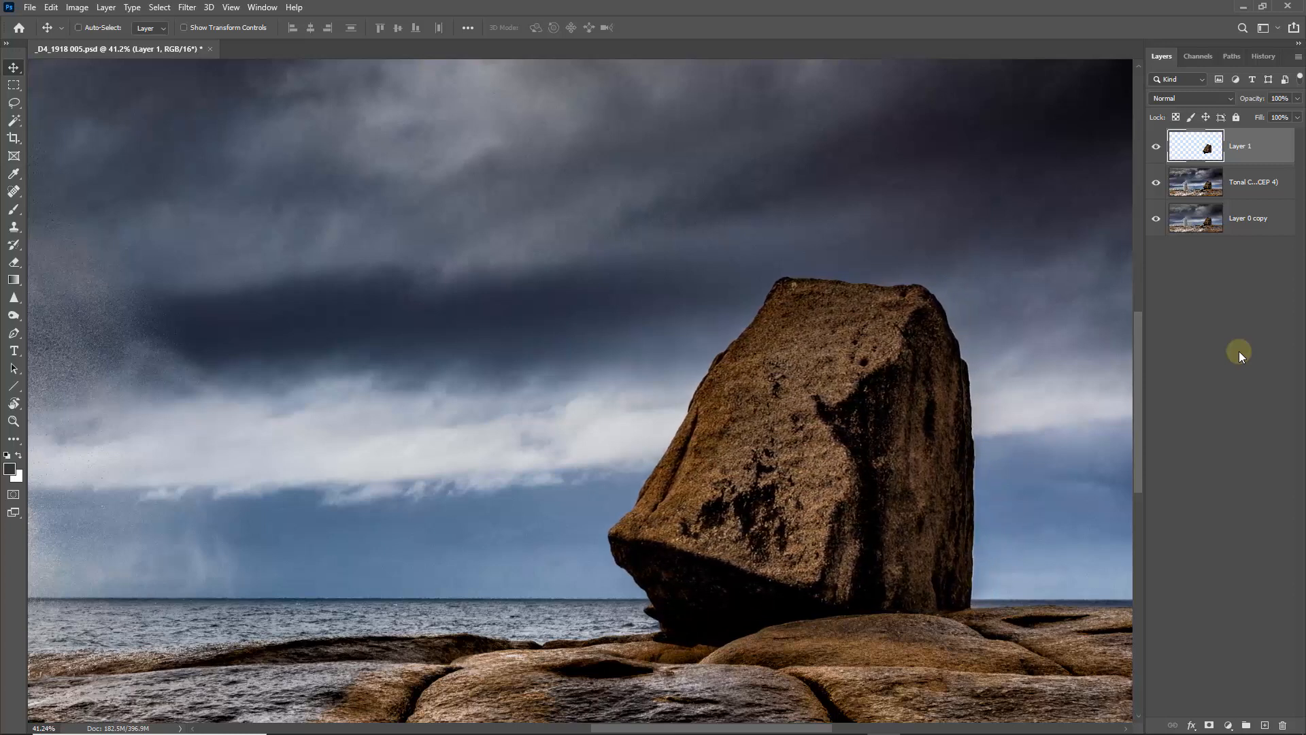
key(Right)
key(Right)
key(Right)
key(Right)
key(Right)
key(Right)
key(Right)
key(Right)
key(Right)
key(Right)
key(Right)
key(Right)
key(Right)
key(Right)
key(Right)
key(Right)
key(Right)
key(Right)
key(Right)
key(Right)
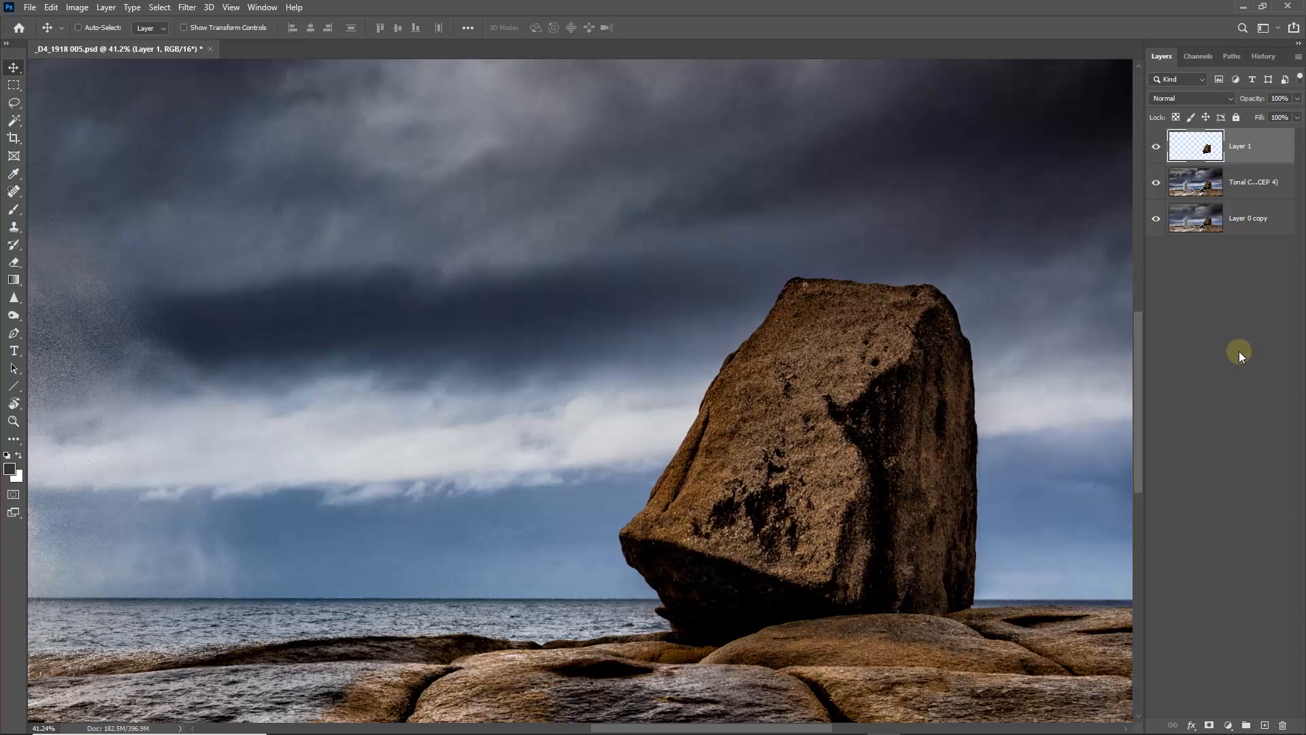
key(Down)
key(Down)
key(Down)
key(Down)
key(Down)
key(Down)
key(Down)
key(Down)
key(Down)
key(Down)
key(Down)
key(Down)
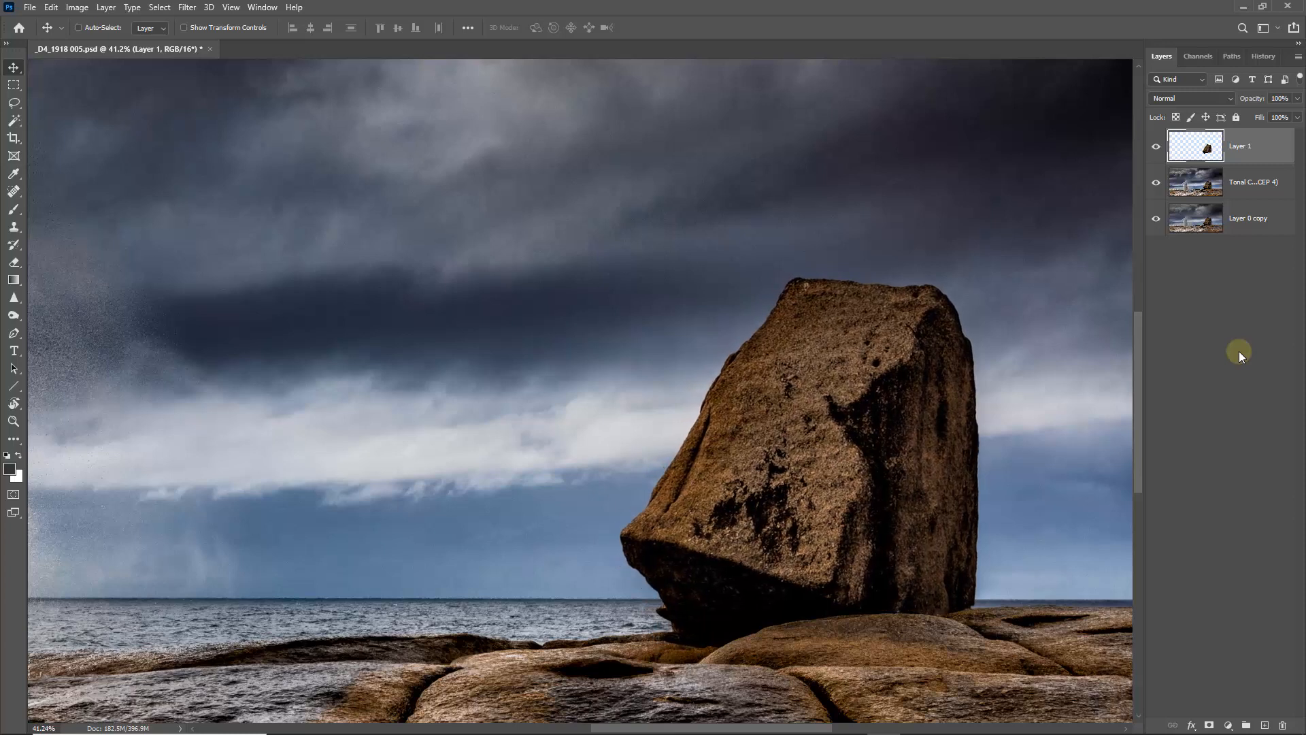
- Fine-tune the enlarged boulder's position by nudging it down, partly back up and slightly right so its base meets the rocks
key(Down)
key(Down)
key(Down)
key(Down)
key(Down)
key(Down)
key(Down)
key(Down)
key(Down)
key(Down)
key(Down)
key(Down)
key(Down)
key(Down)
key(Down)
key(Down)
key(Down)
key(Down)
key(Down)
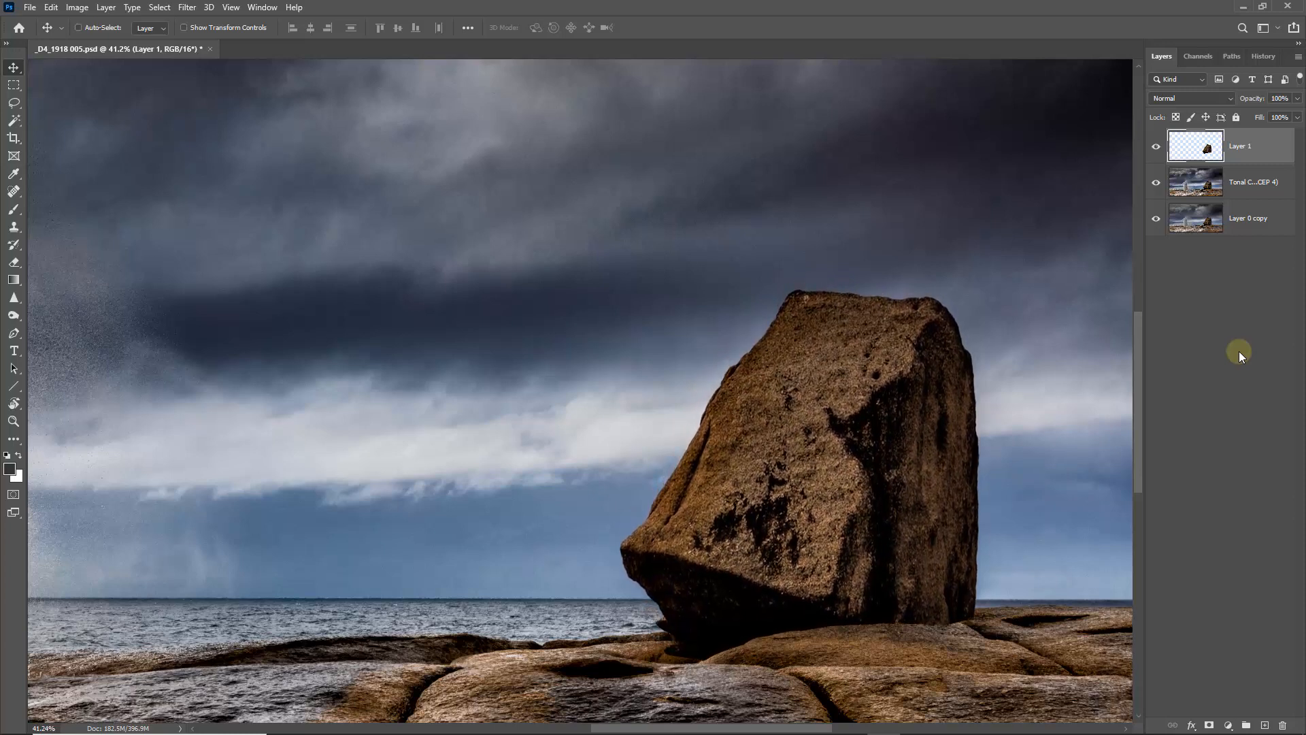
key(Down)
key(Down)
key(Down)
key(Down)
key(Down)
key(Down)
key(Down)
key(Down)
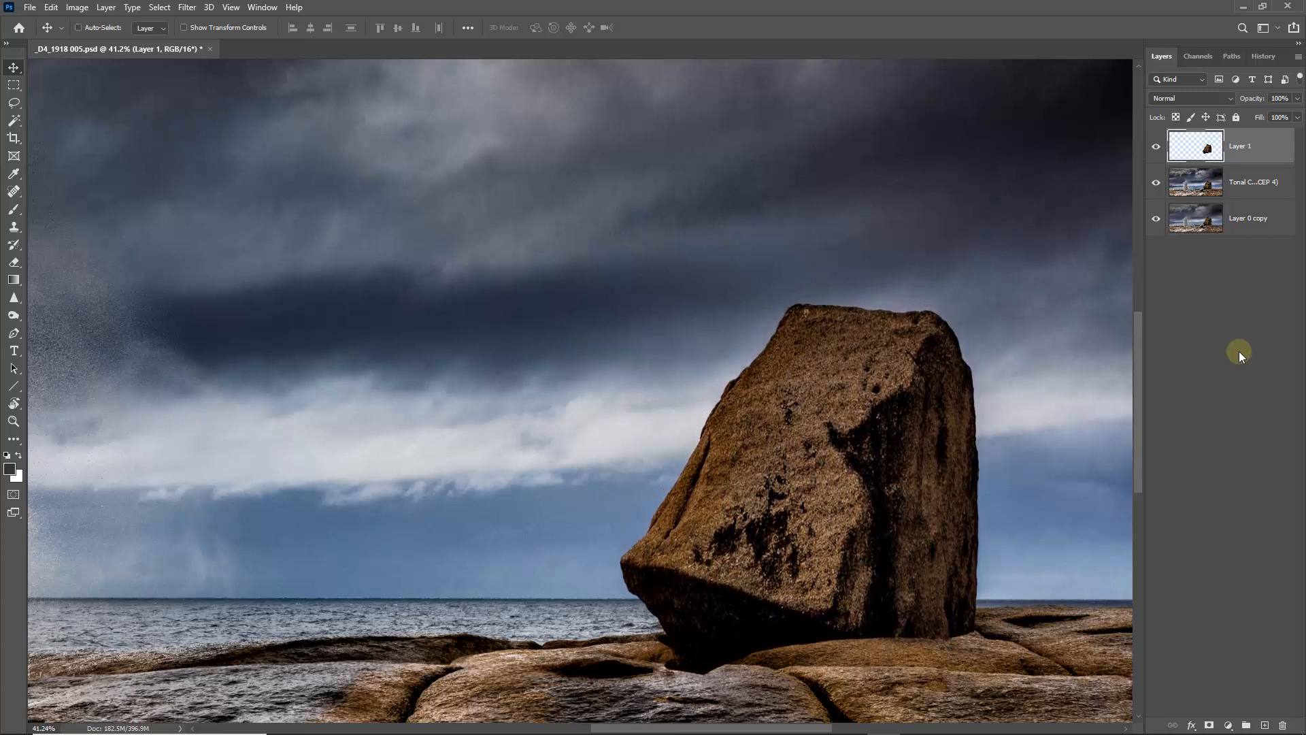
key(Up)
key(Up)
key(Up)
key(Up)
key(Up)
key(Up)
key(Up)
key(Up)
key(Up)
key(Up)
key(Up)
key(Up)
key(Up)
key(Up)
key(Up)
key(Up)
key(Up)
key(Up)
key(Up)
key(Up)
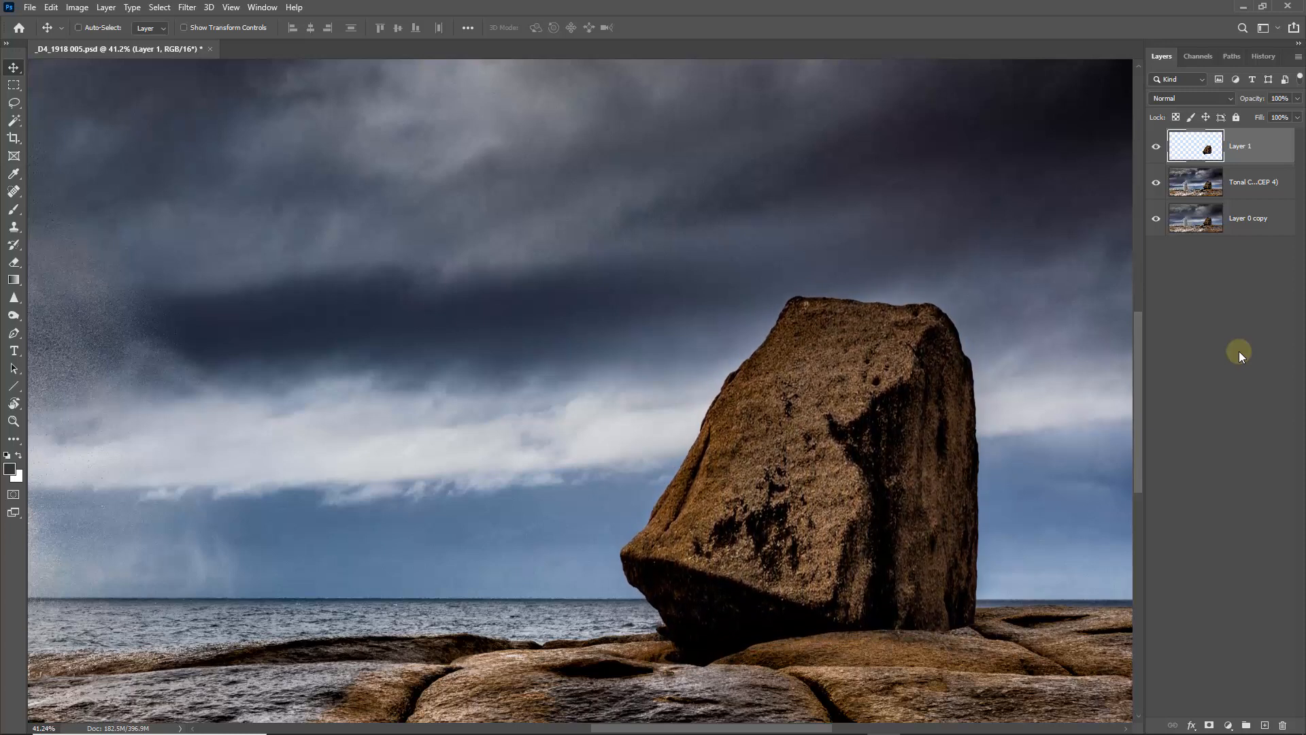
key(Up)
key(Up)
key(Up)
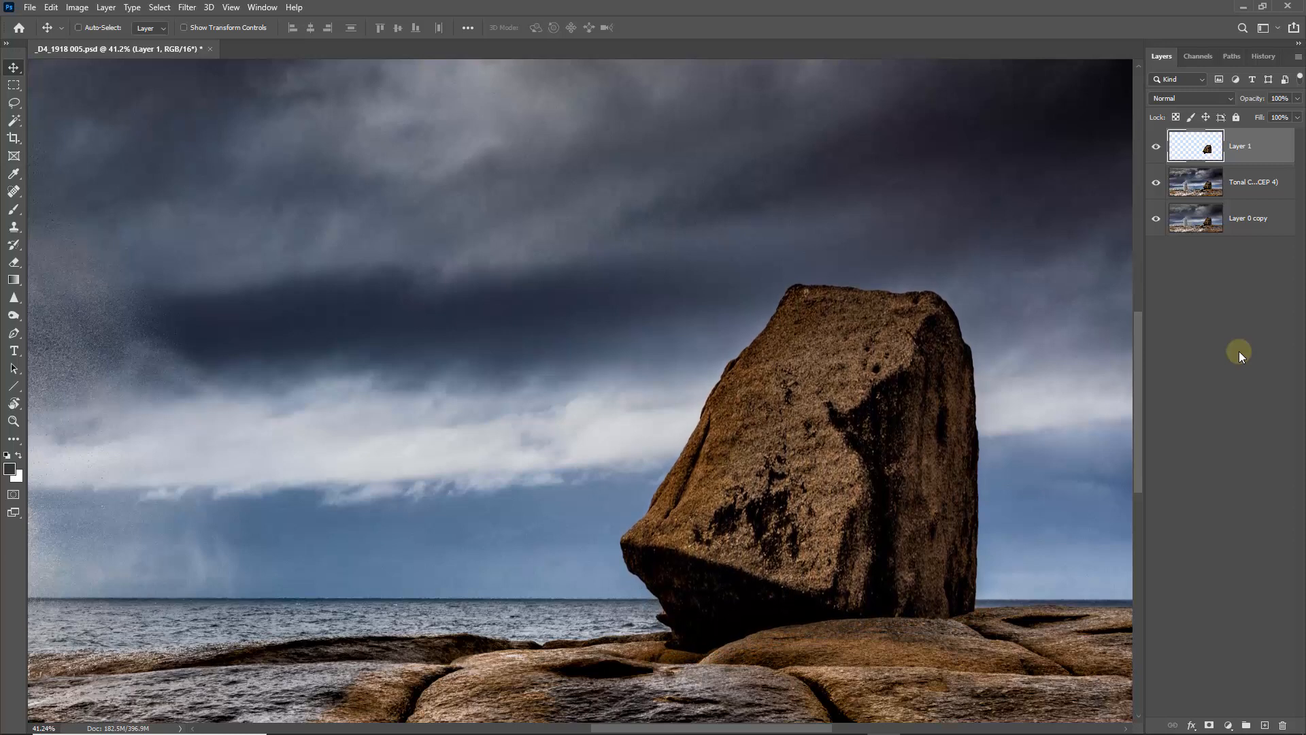
key(Right)
key(Right)
key(Right)
key(Right)
key(Right)
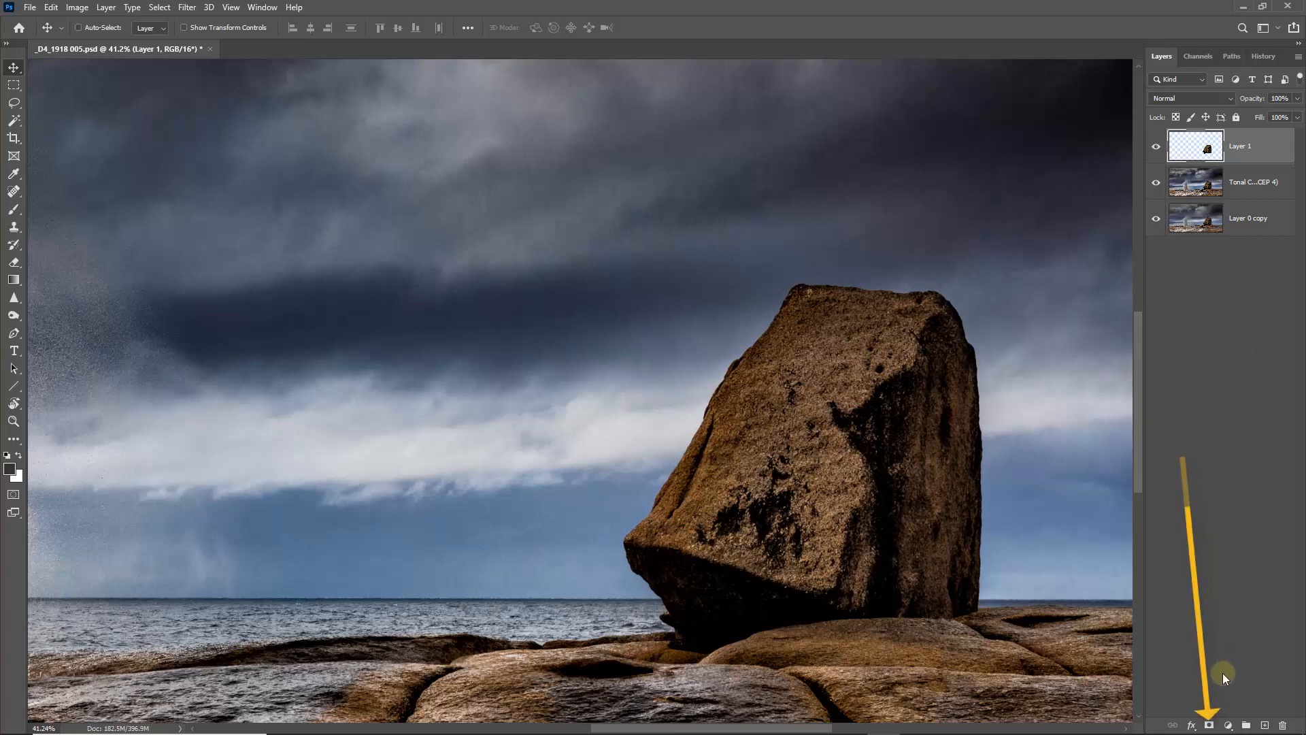
- Mask the boulder layer's base into the foreground rocks with a small black brush at 10% flow, and flatten the image
click(1209, 727)
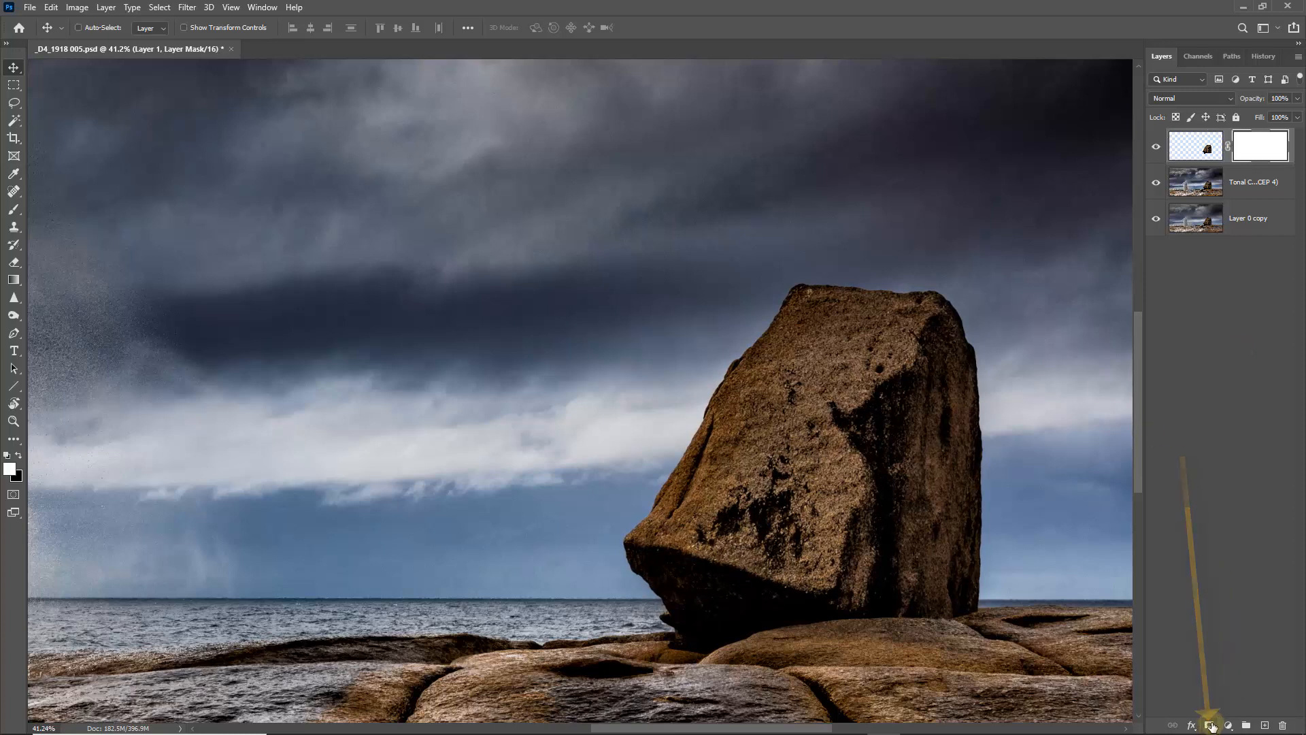
drag(596, 460, 993, 707)
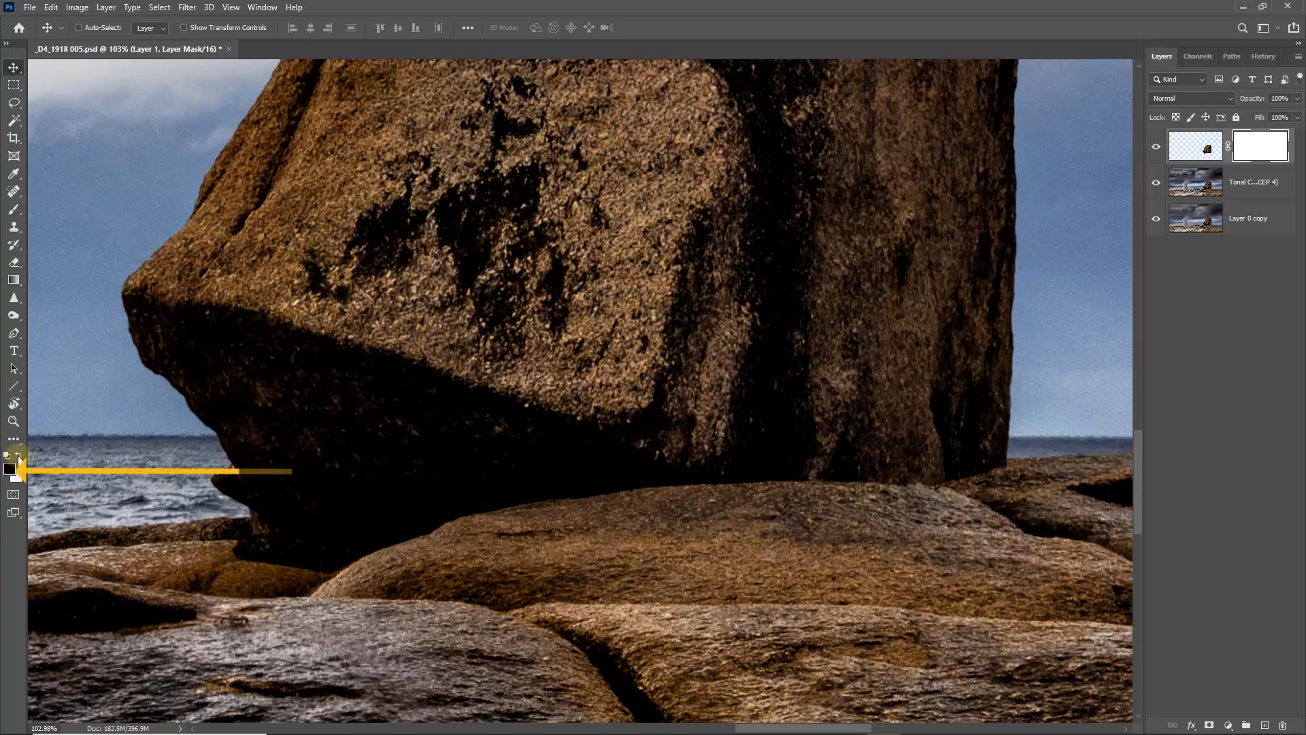
click(21, 216)
click(67, 209)
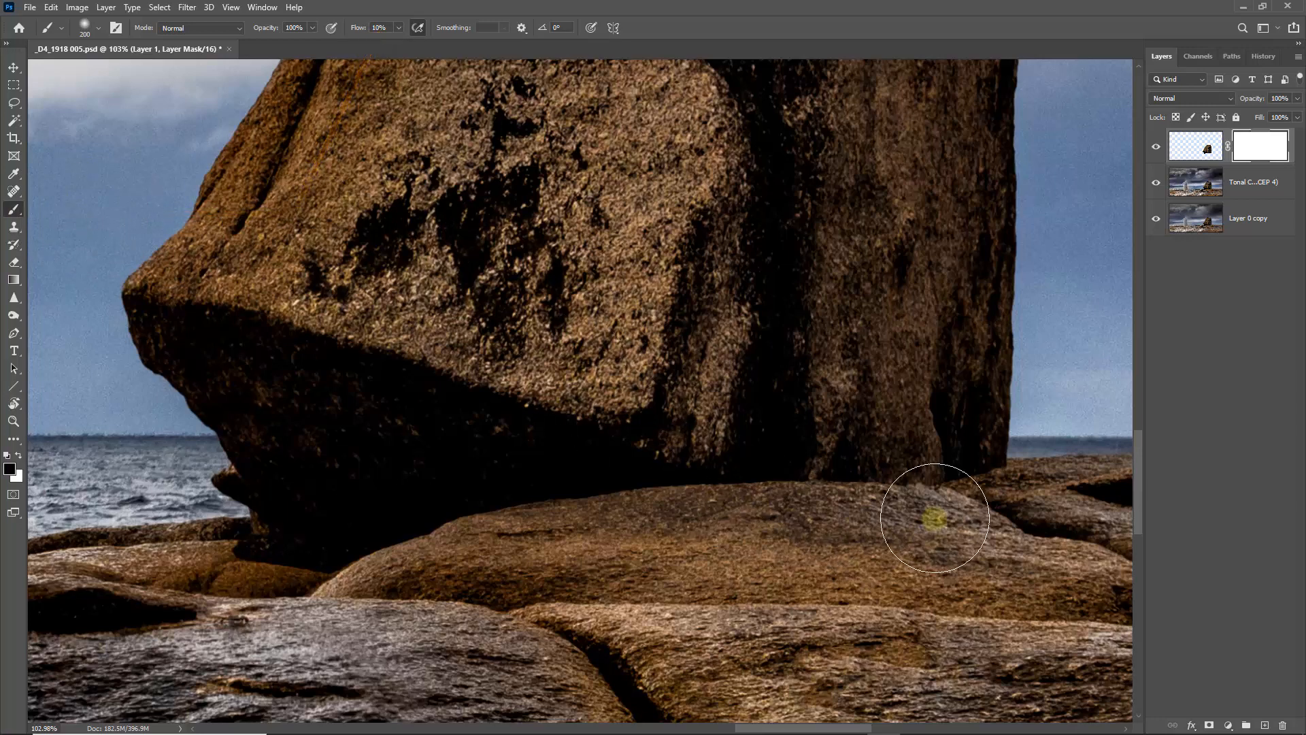
key(bracketleft)
key(bracketleft)
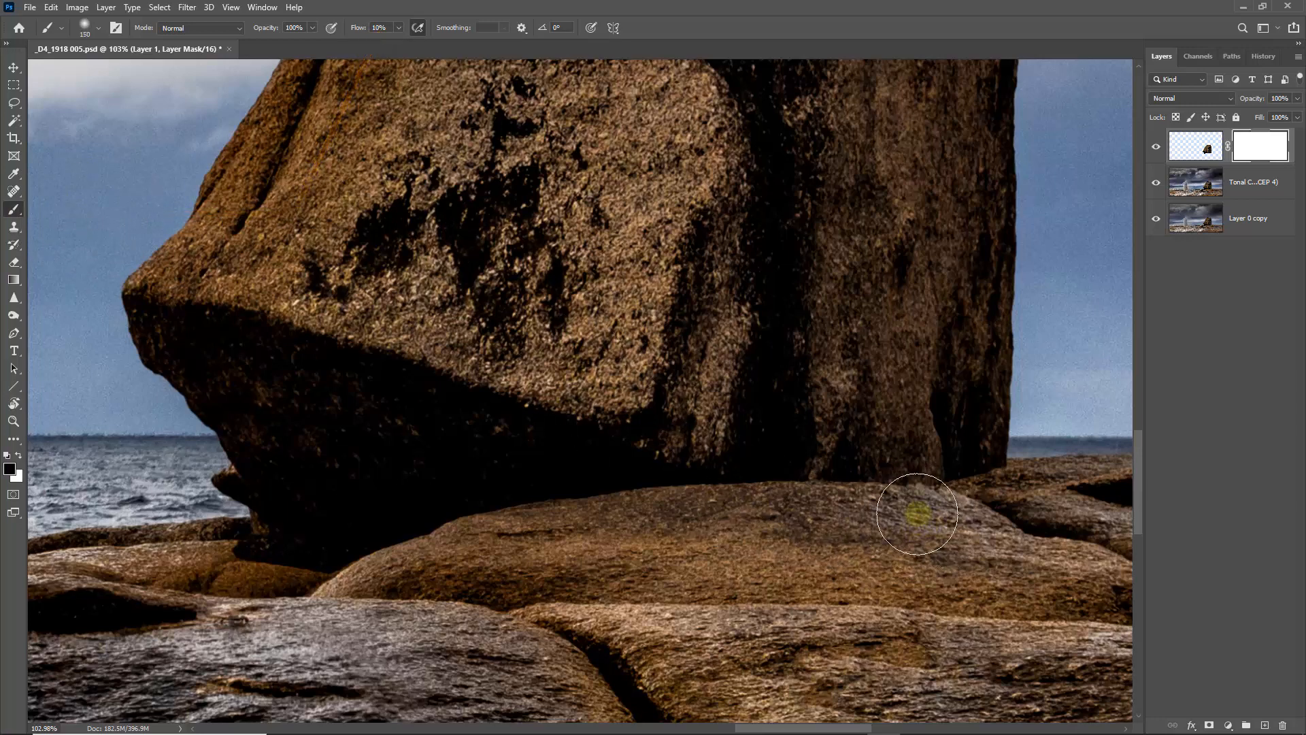
key(bracketleft)
key(bracketleft)
key(bracketleft)
key(bracketleft)
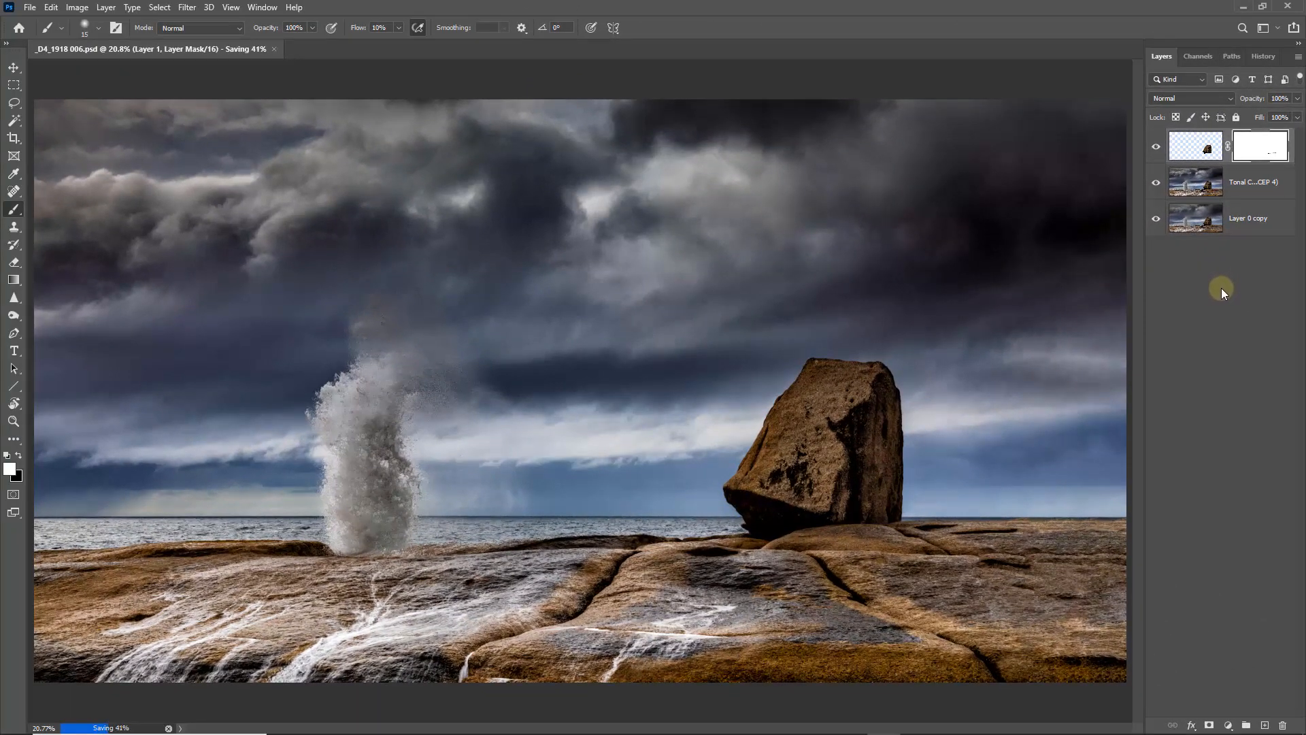
click(1298, 59)
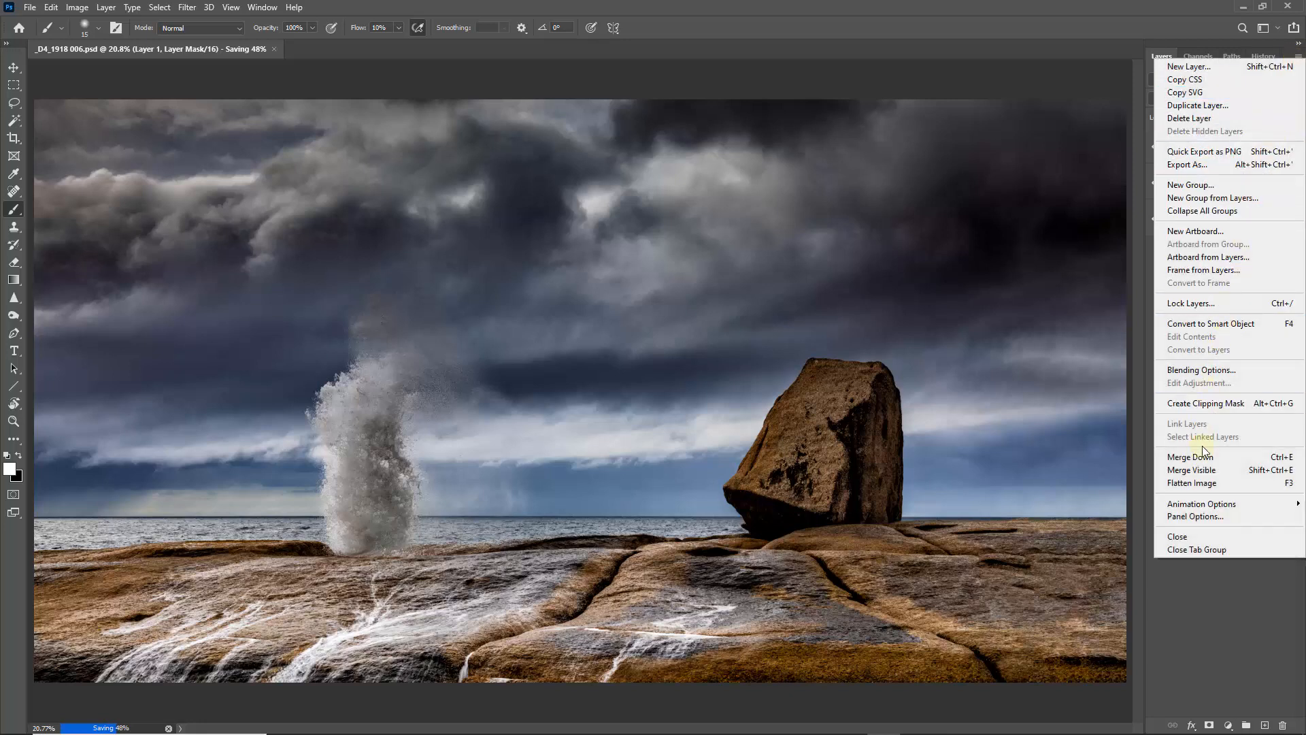
click(1203, 484)
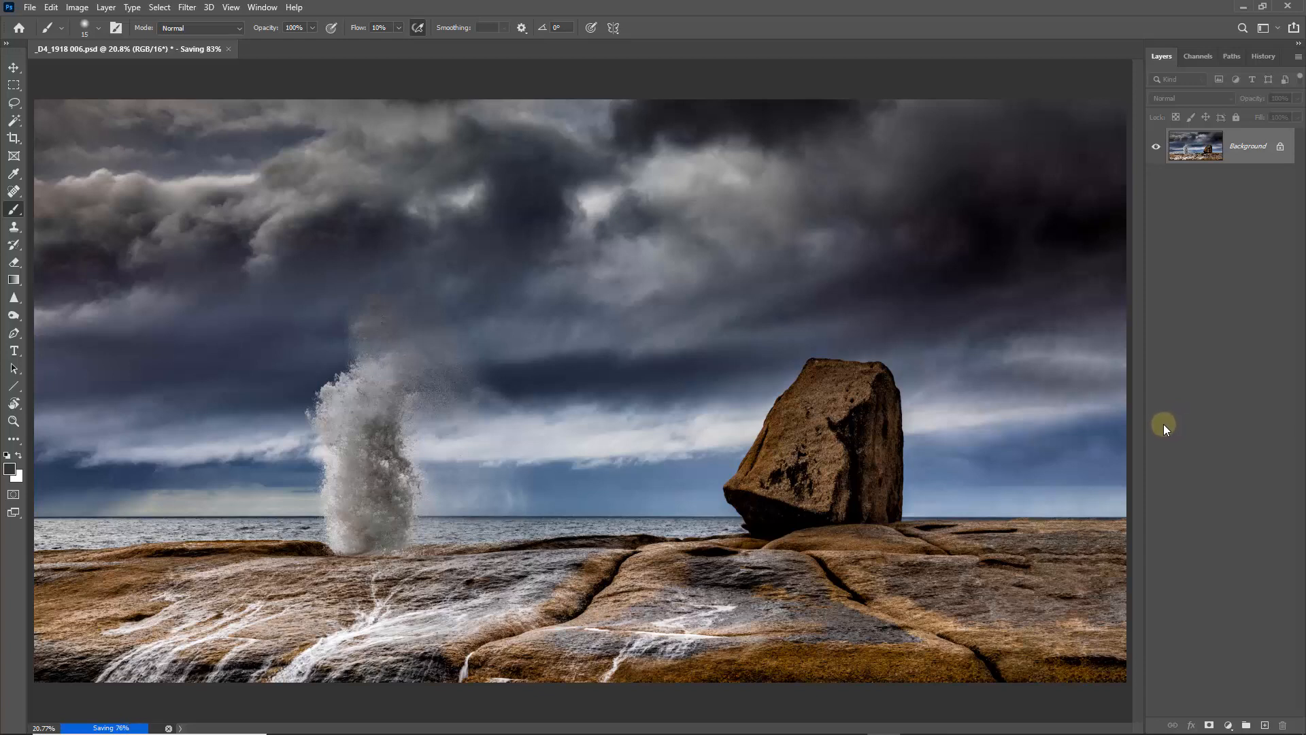
- Draw a large loose Lasso selection around the water spray, boulder and surrounding sky and rocks
click(15, 103)
click(55, 102)
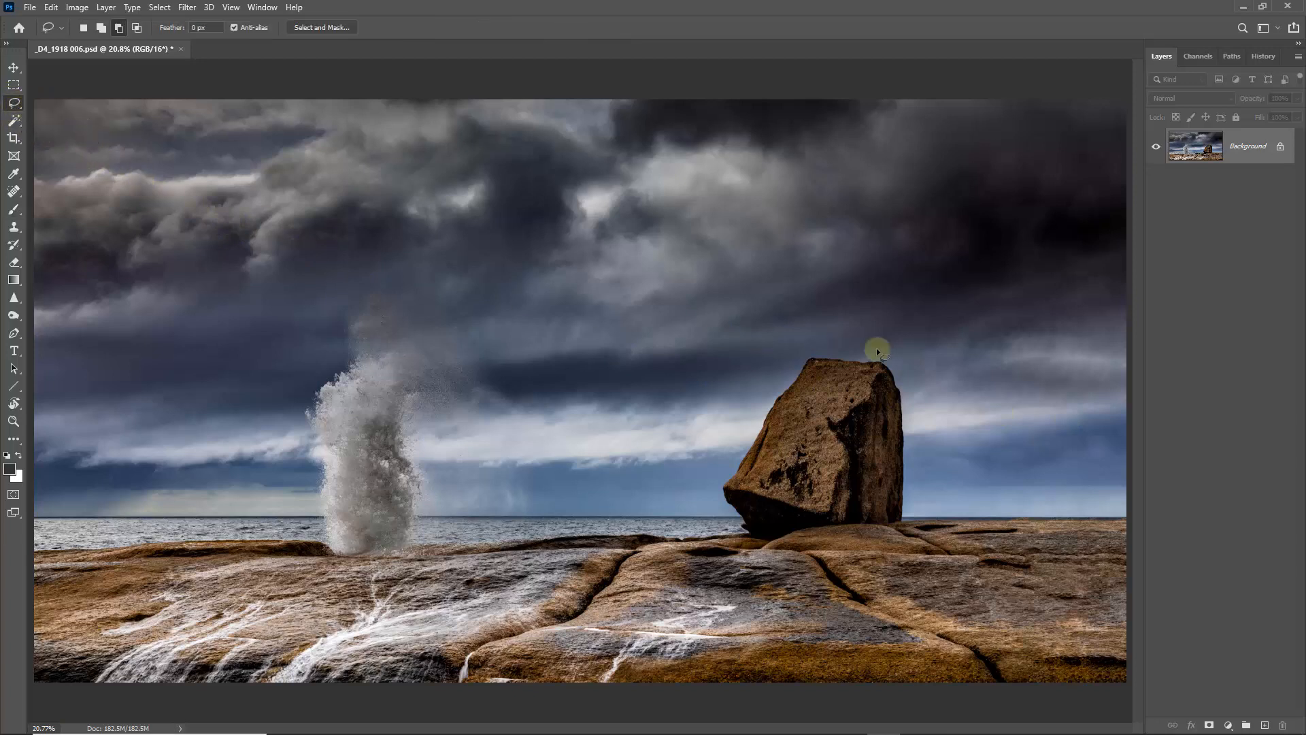
mouse_move(960, 354)
mouse_down()
mouse_move(946, 330)
mouse_move(836, 268)
mouse_move(694, 262)
mouse_move(486, 219)
mouse_move(335, 224)
mouse_move(206, 304)
mouse_up()
mouse_move(196, 540)
mouse_down()
mouse_move(295, 575)
mouse_move(424, 590)
mouse_move(605, 577)
mouse_move(927, 596)
mouse_move(1031, 446)
mouse_up()
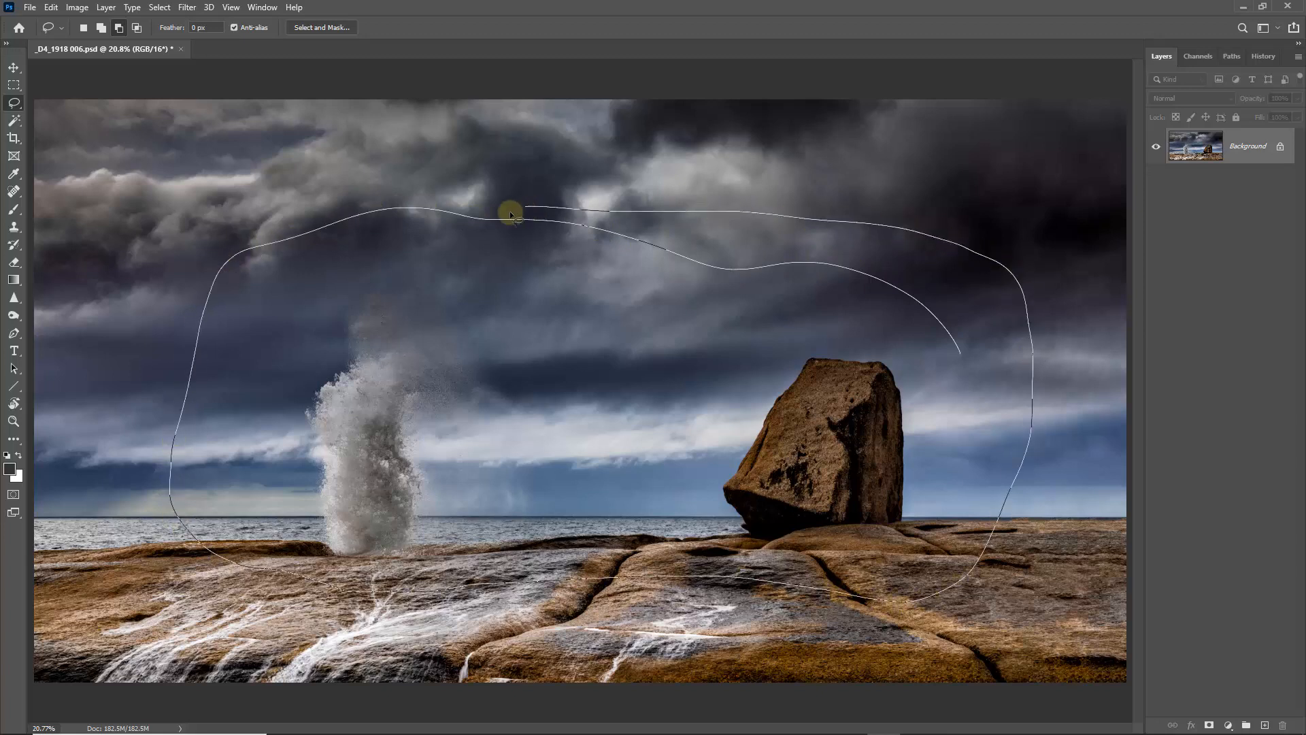
drag(512, 215, 504, 216)
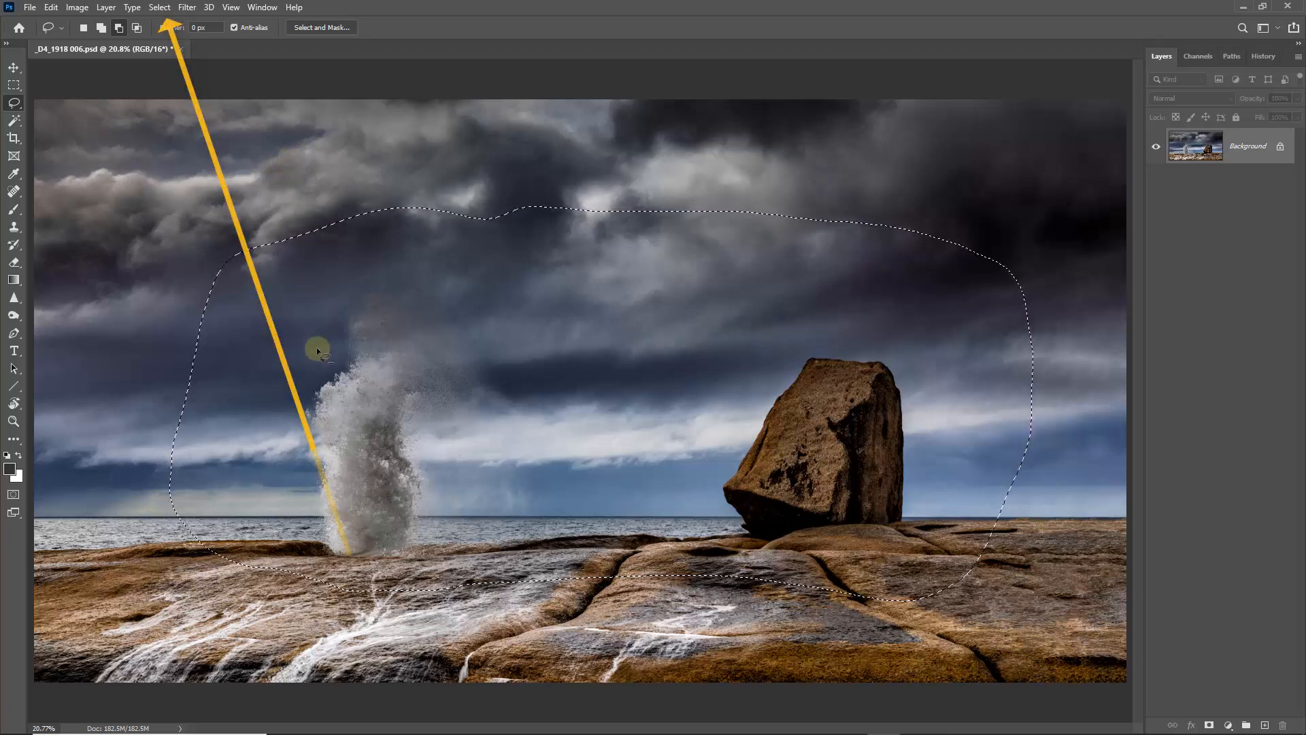
- Invert the selection to the image borders, feather it 450 px in Select and Mask, and hide the selection edges
key(ctrl+shift+i)
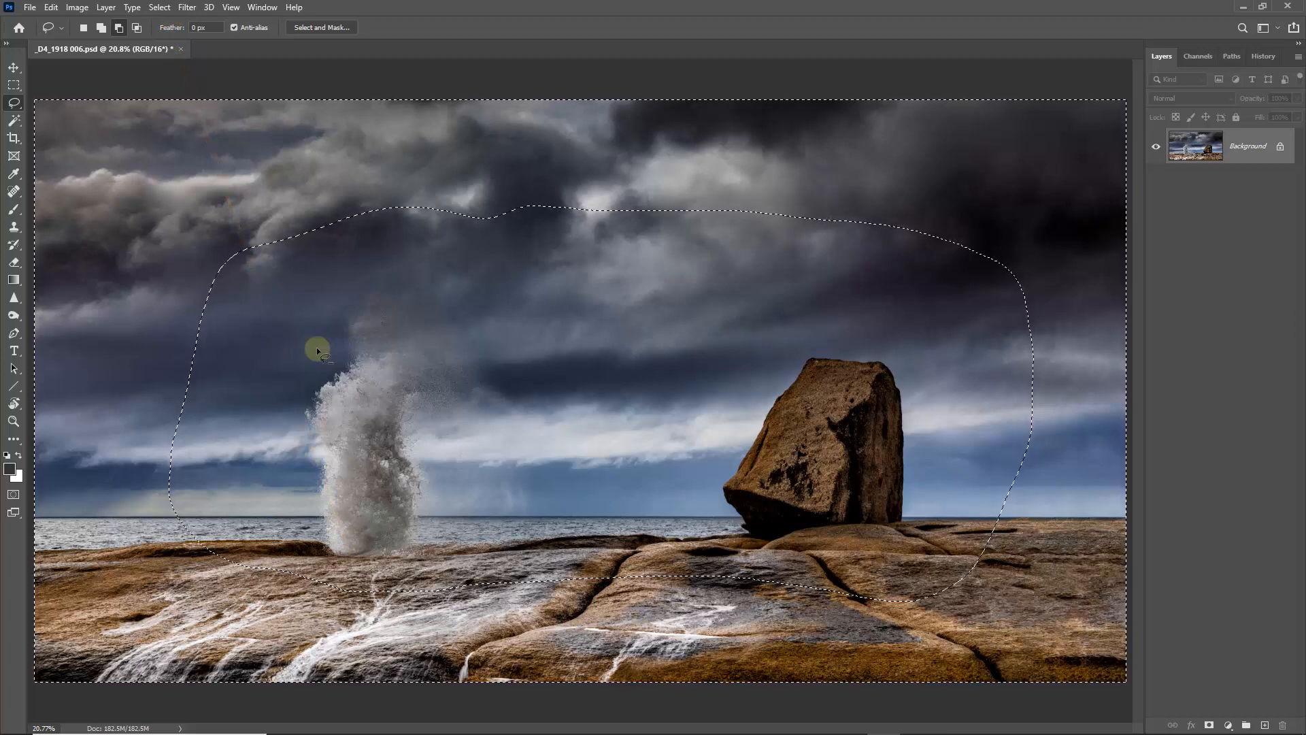
click(319, 28)
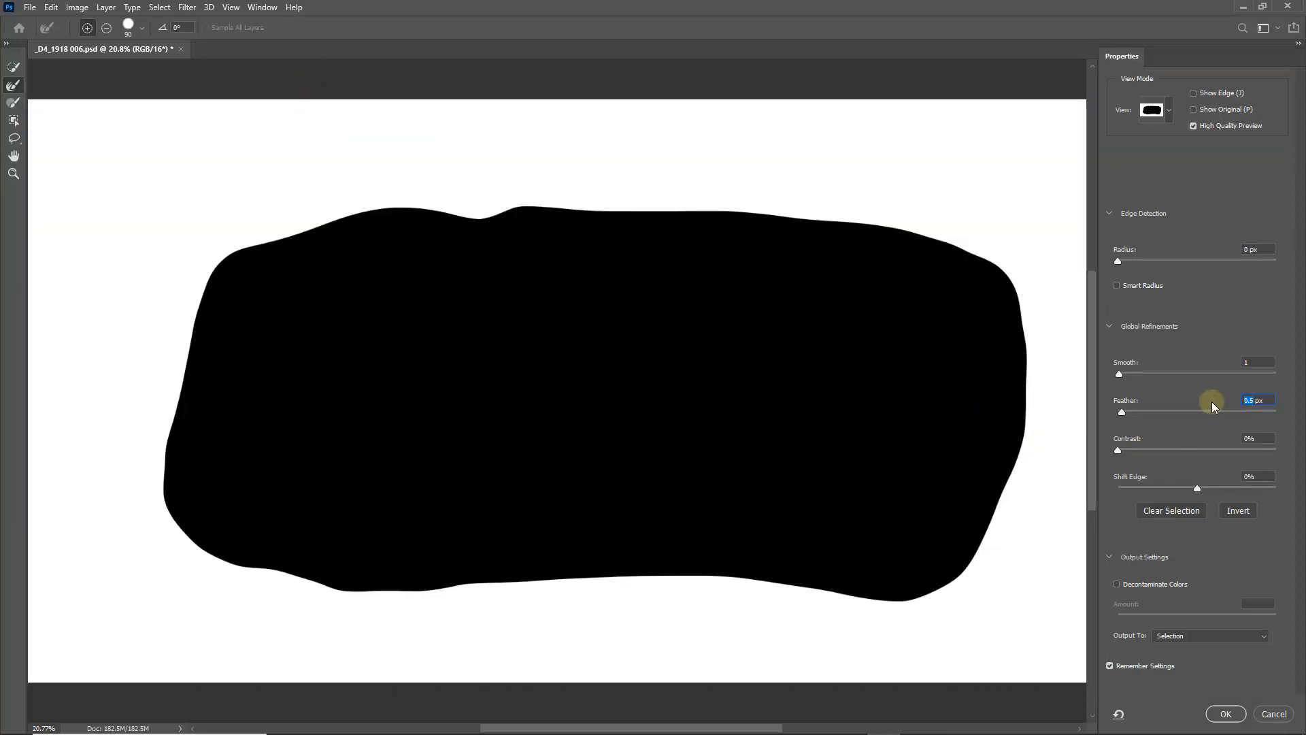
text(450)
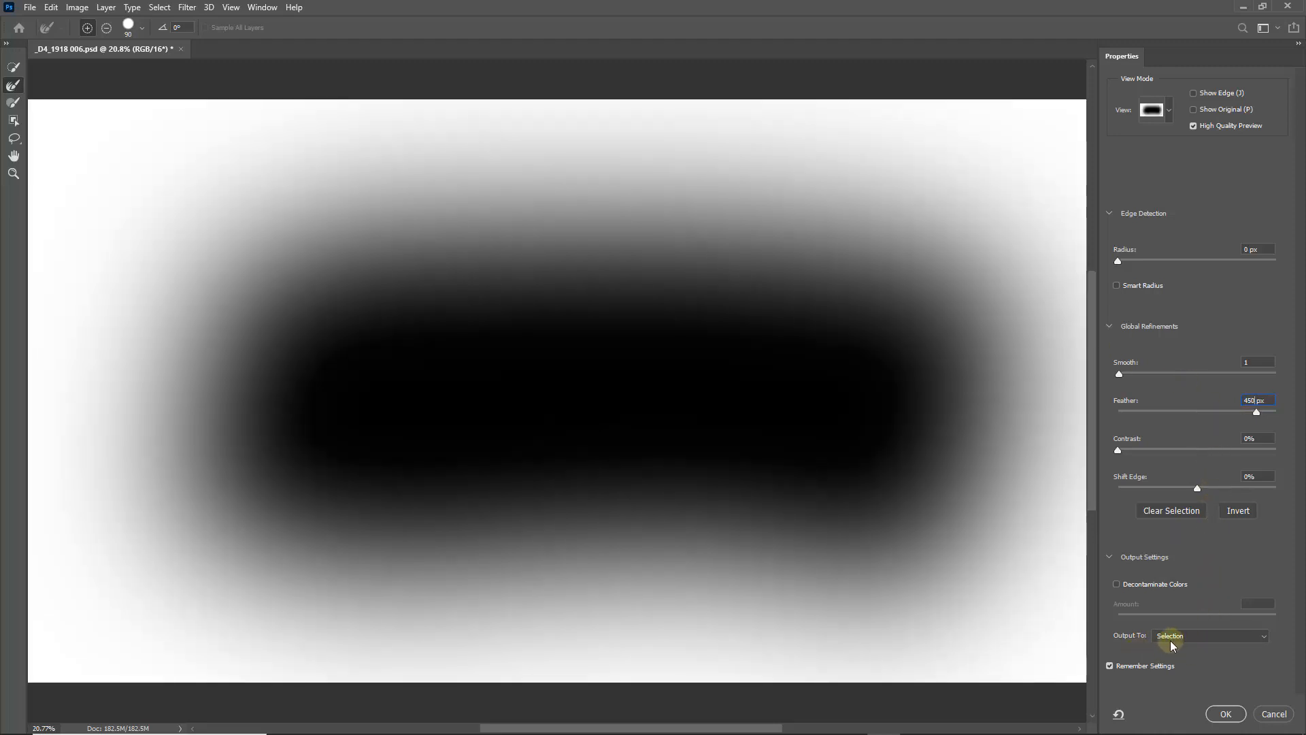
click(1226, 713)
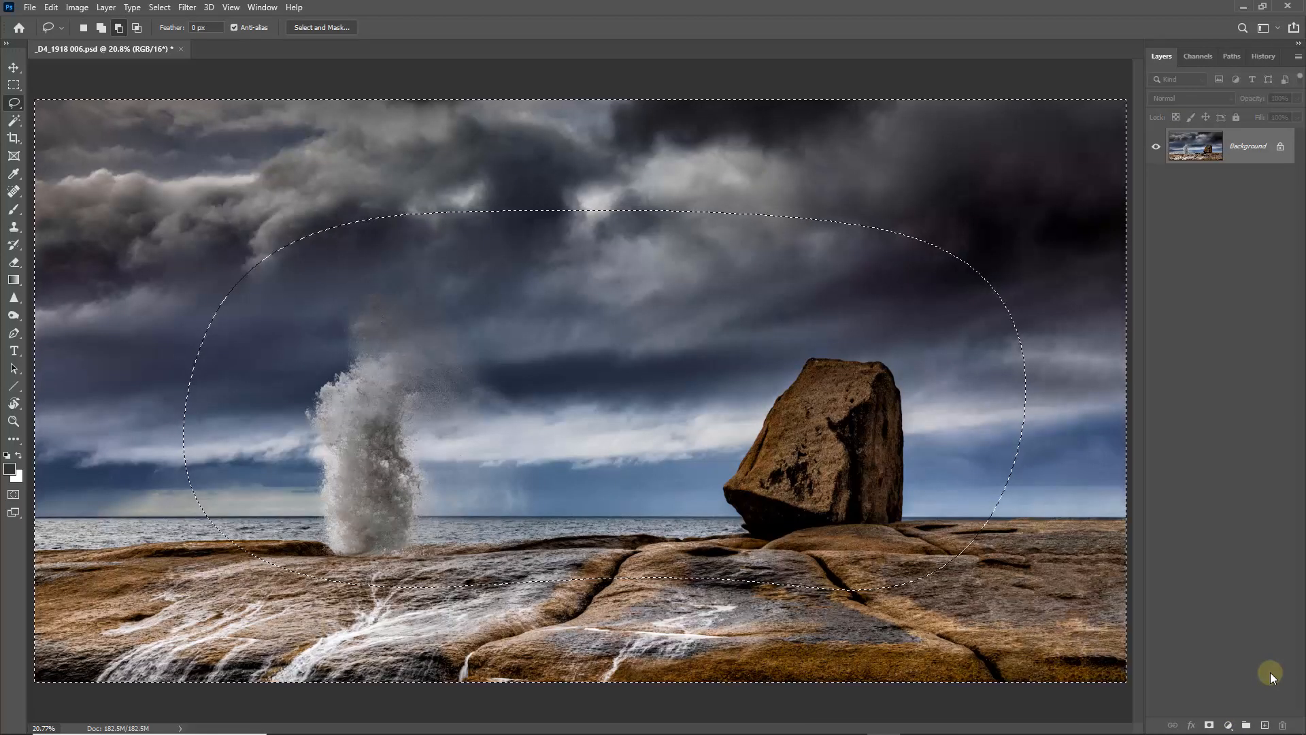
key(ctrl+d)
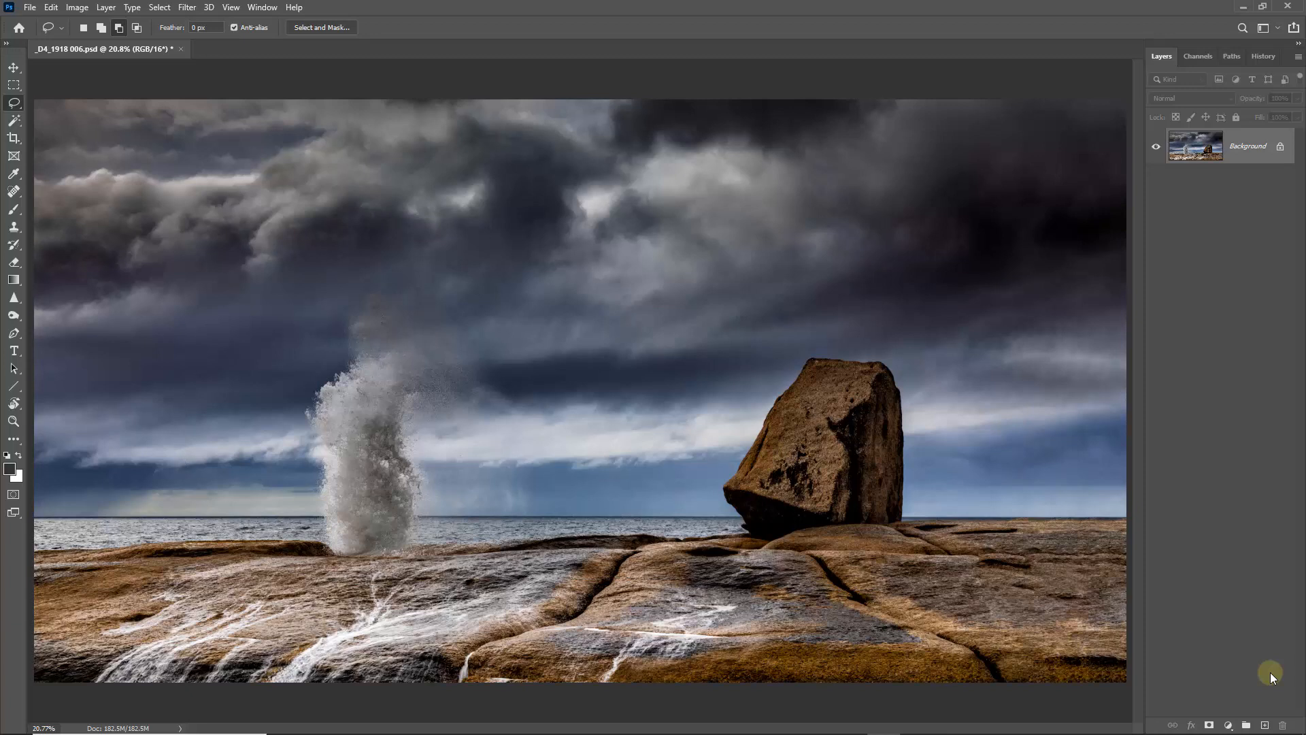
key(ctrl+l)
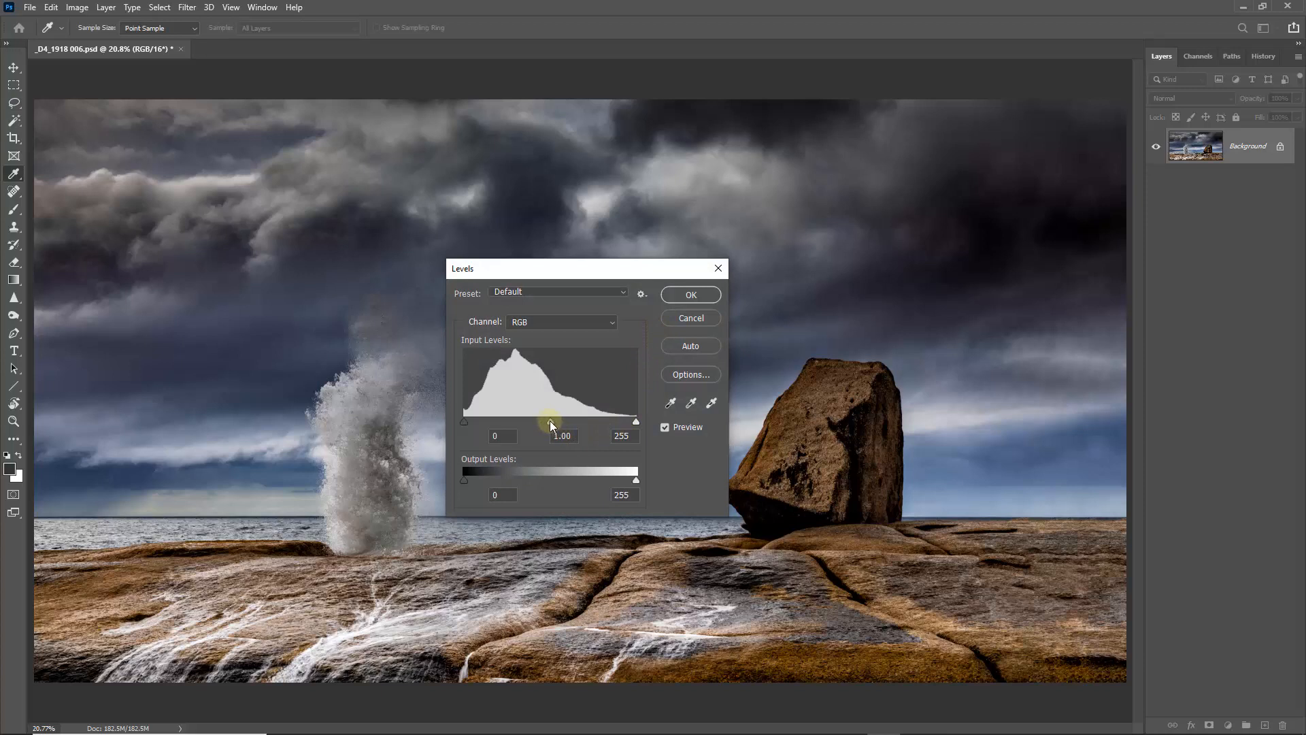
drag(550, 421, 565, 423)
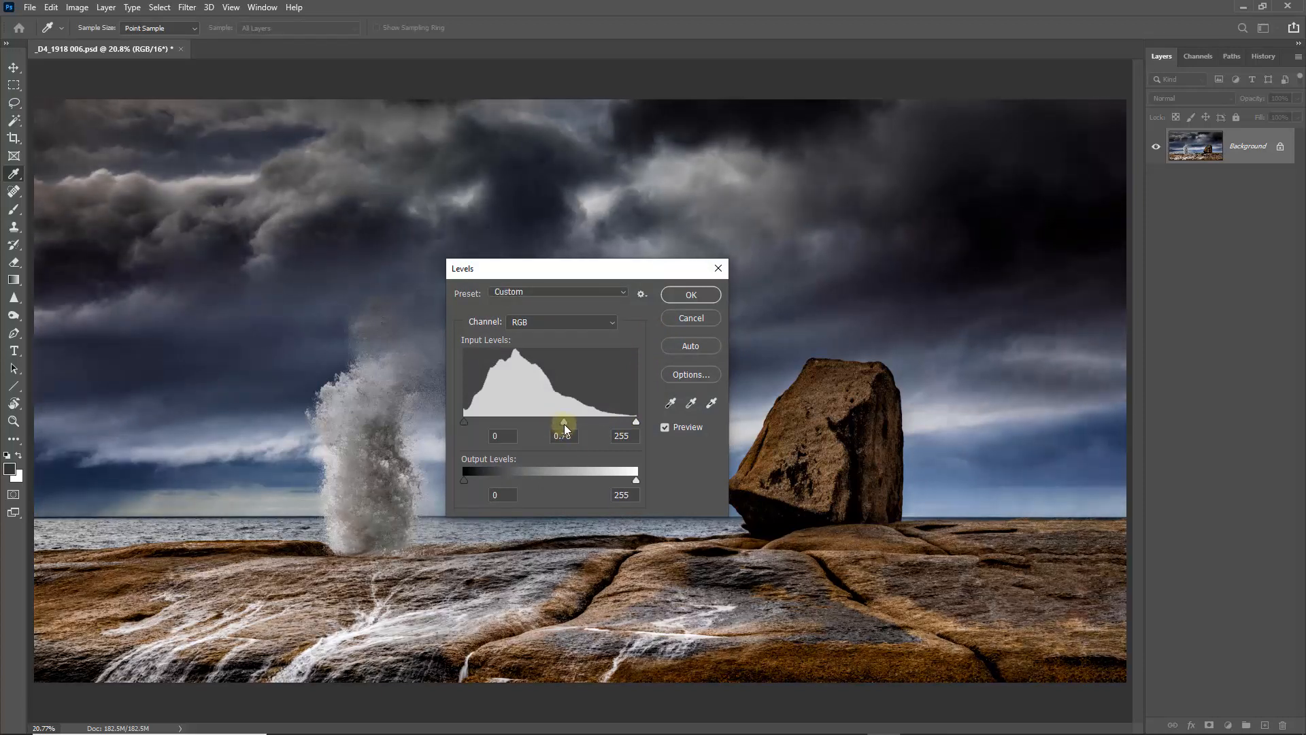
drag(569, 424, 569, 425)
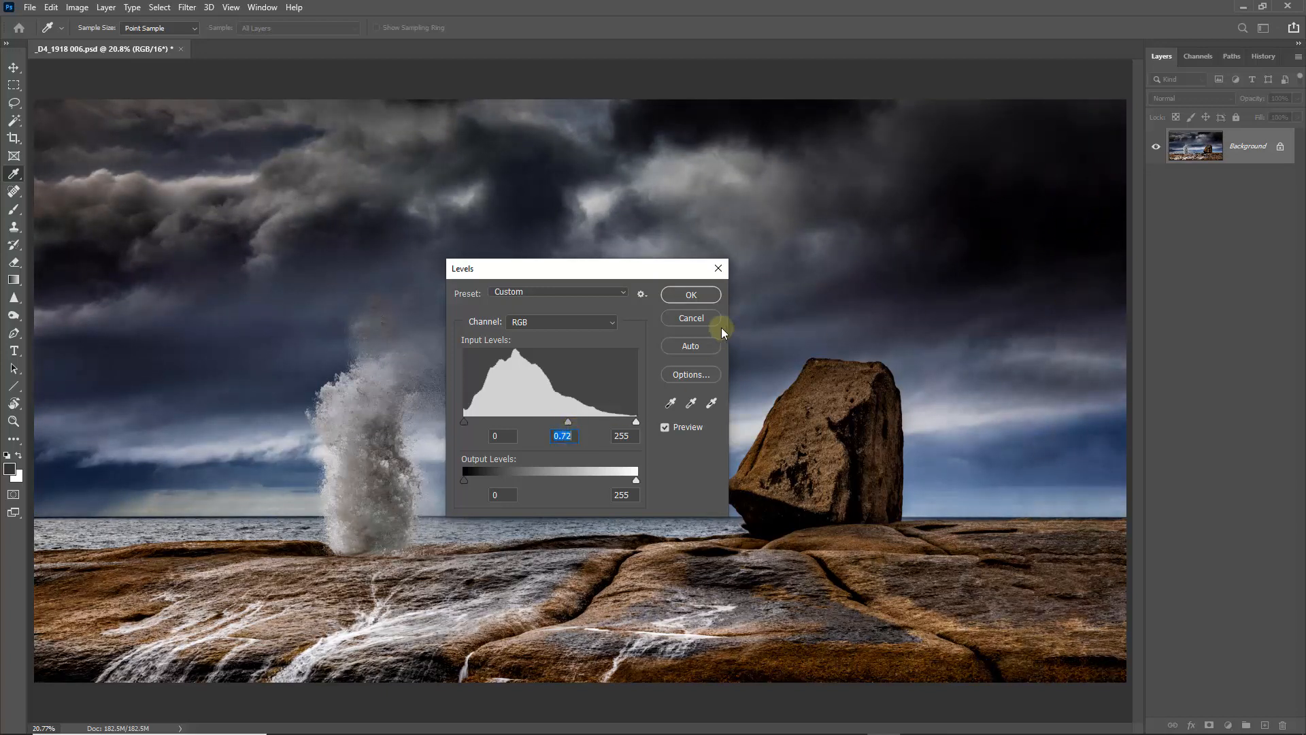
click(689, 318)
key(l)
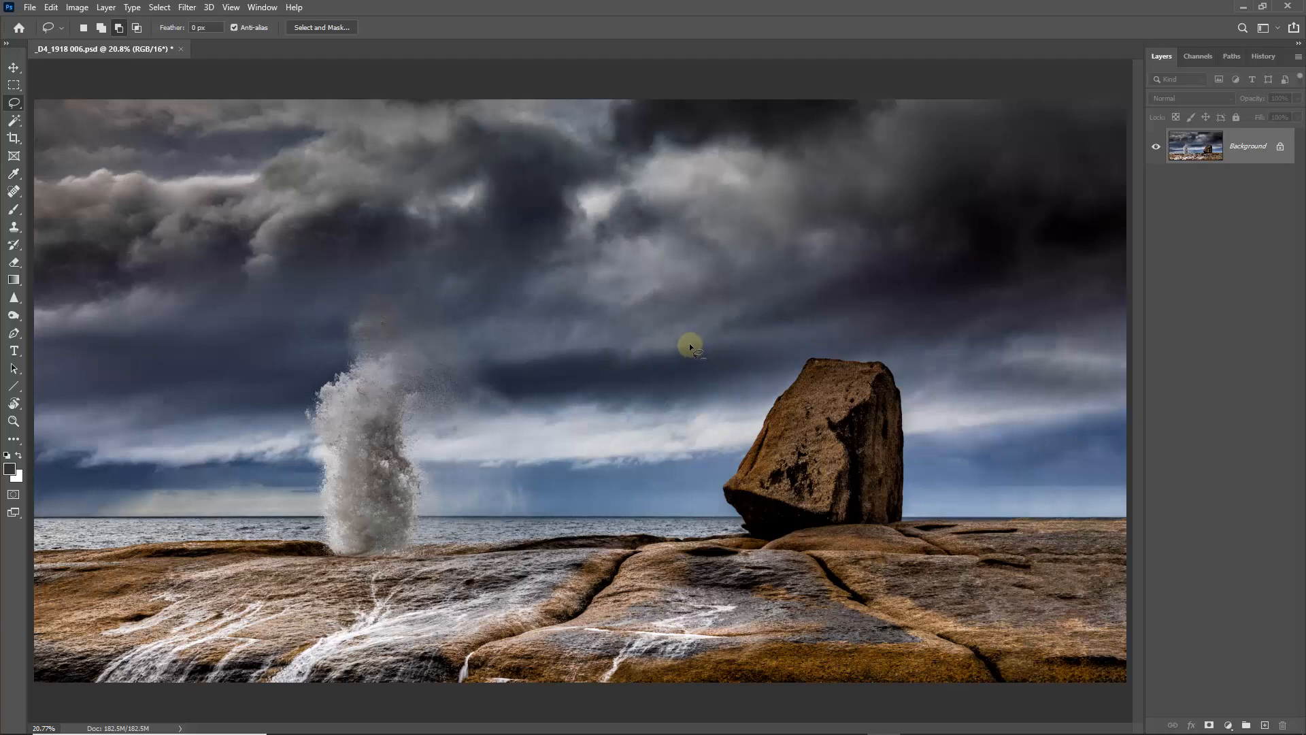
- Add a Levels adjustment layer from the feathered selection with midtones at 0.81 to darken the outer image
click(1229, 725)
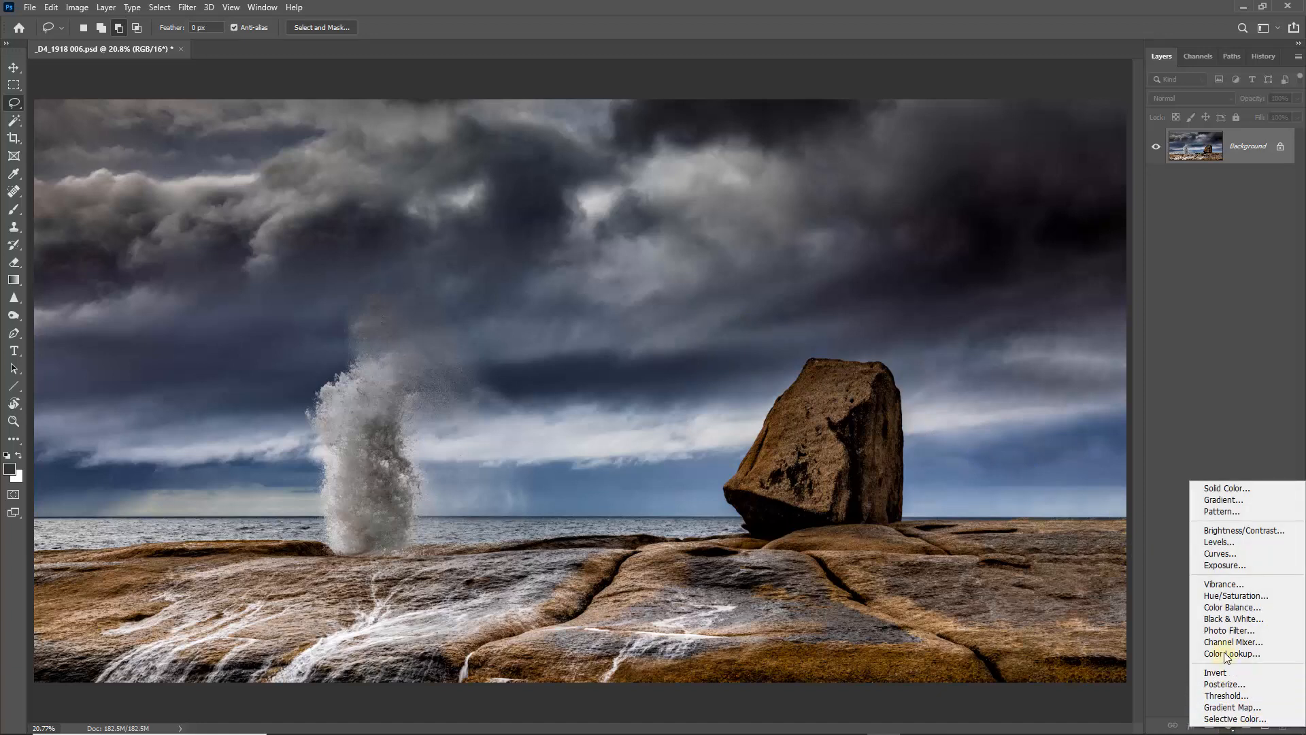
click(1218, 542)
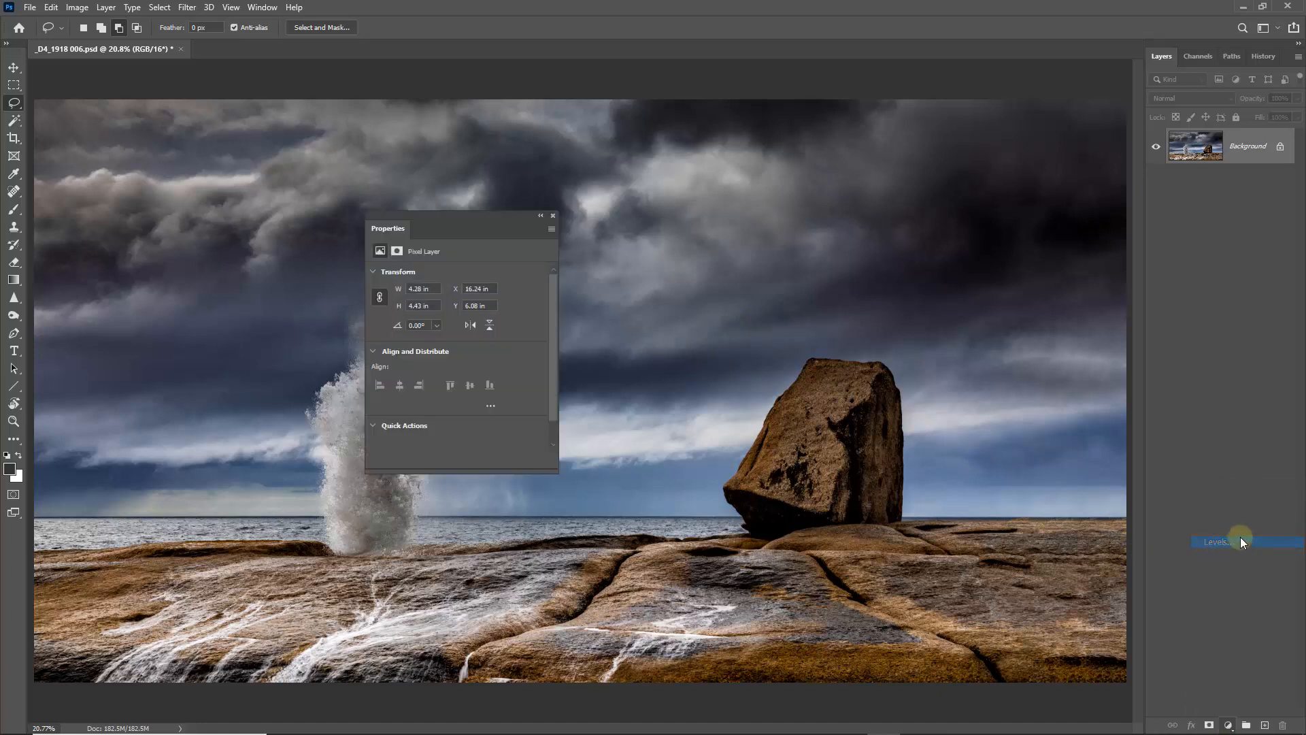
drag(467, 372, 481, 379)
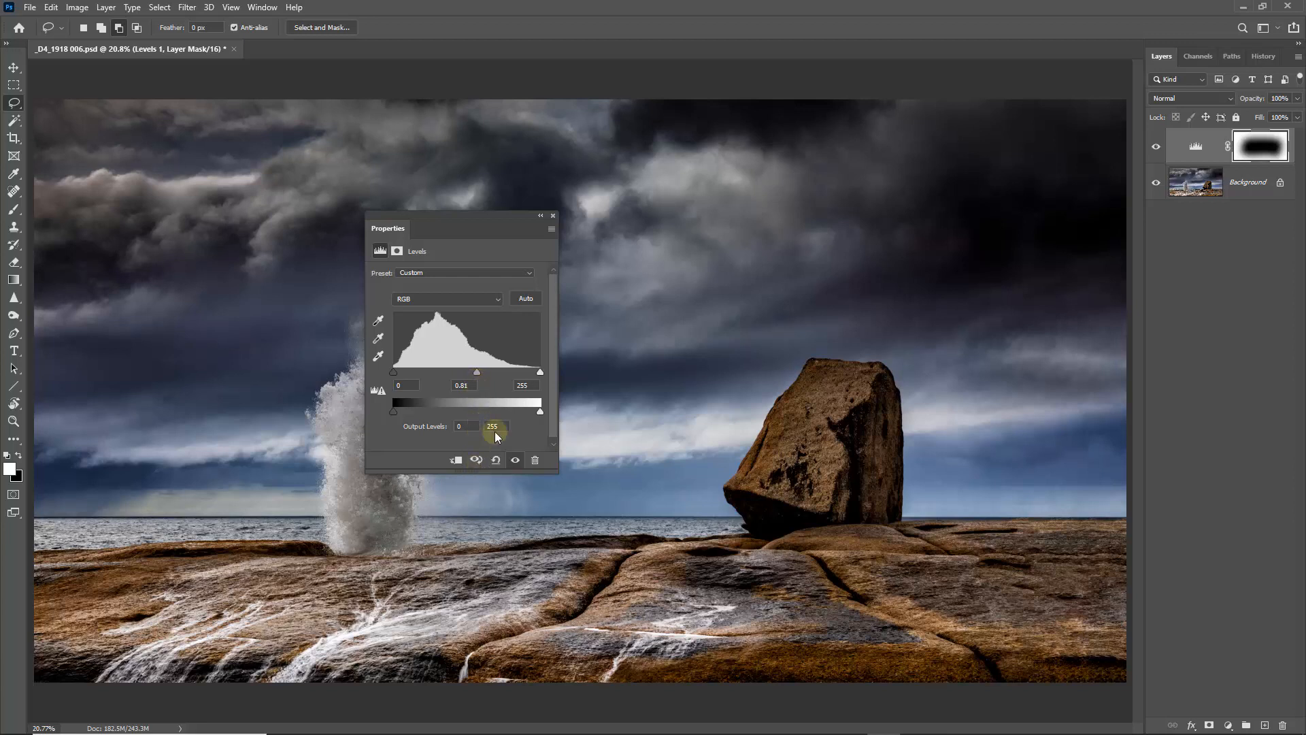
click(553, 216)
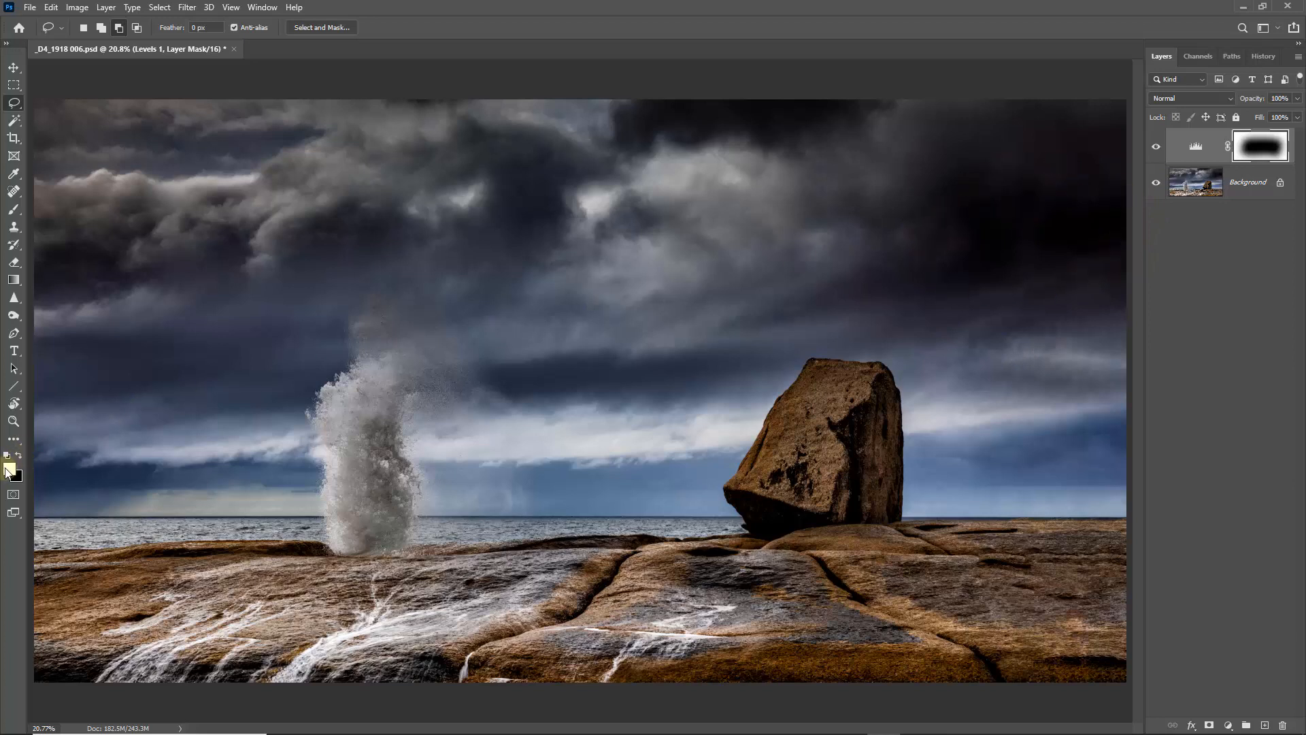
- Paint white on the Levels mask with a large soft brush at 5% flow to darken more sky near the boulder, and flatten the image
click(14, 209)
click(47, 213)
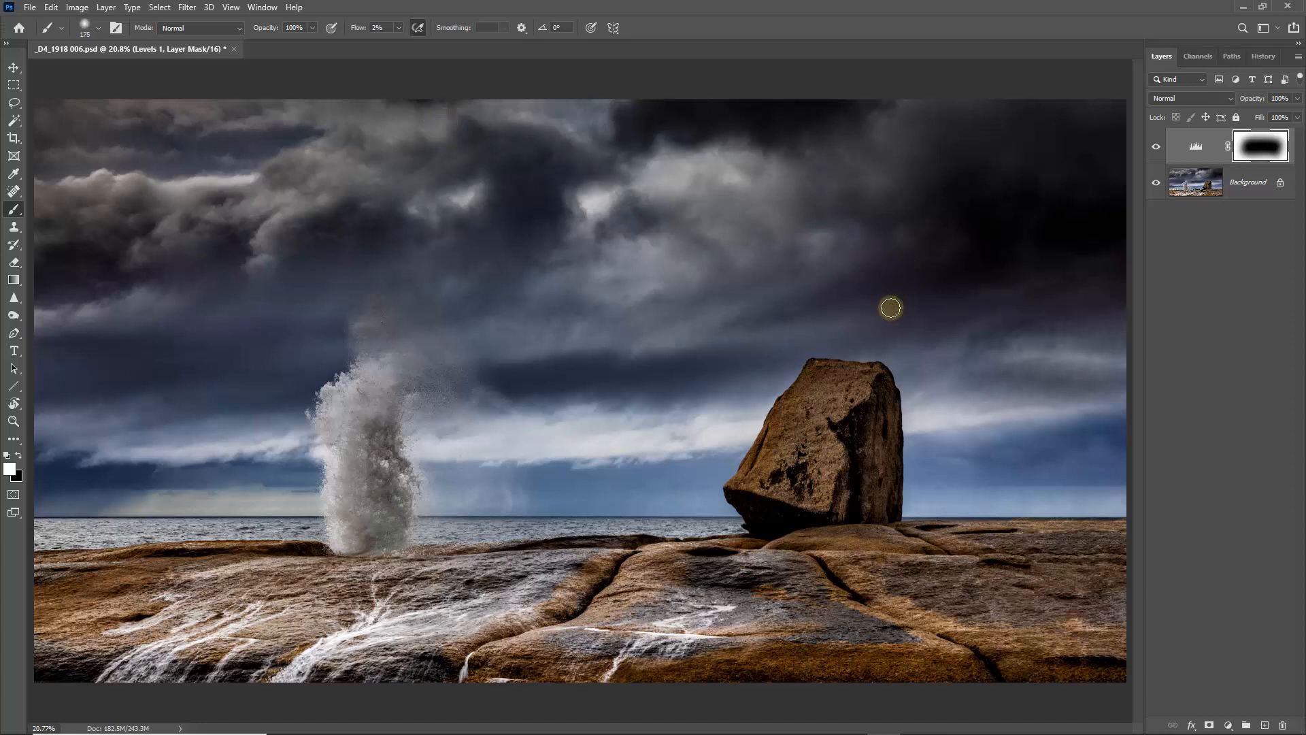
key(bracketright)
key(bracketright)
key(bracketright)
key(bracketright)
key(bracketright)
key(bracketright)
key(bracketright)
key(bracketright)
key(bracketright)
key(bracketright)
key(bracketright)
key(bracketright)
key(bracketright)
key(bracketright)
key(bracketright)
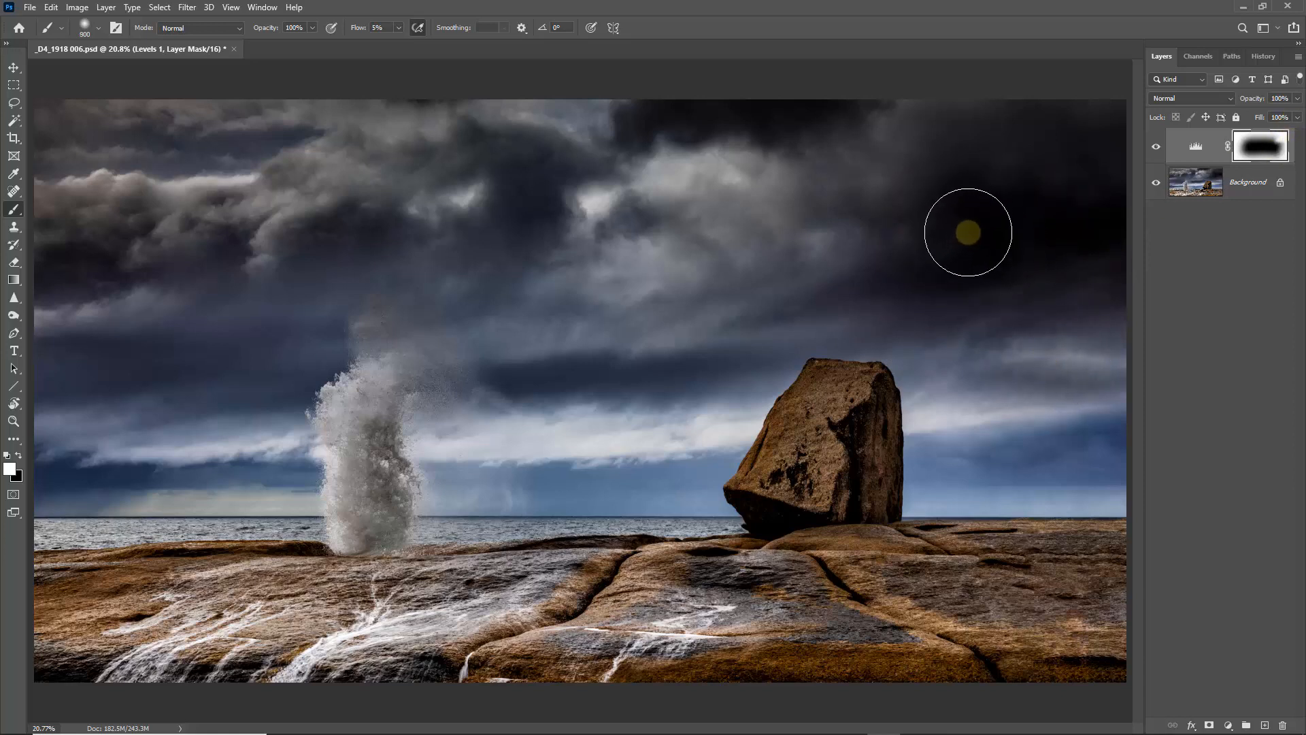
key(bracketleft)
key(bracketleft)
key(bracketleft)
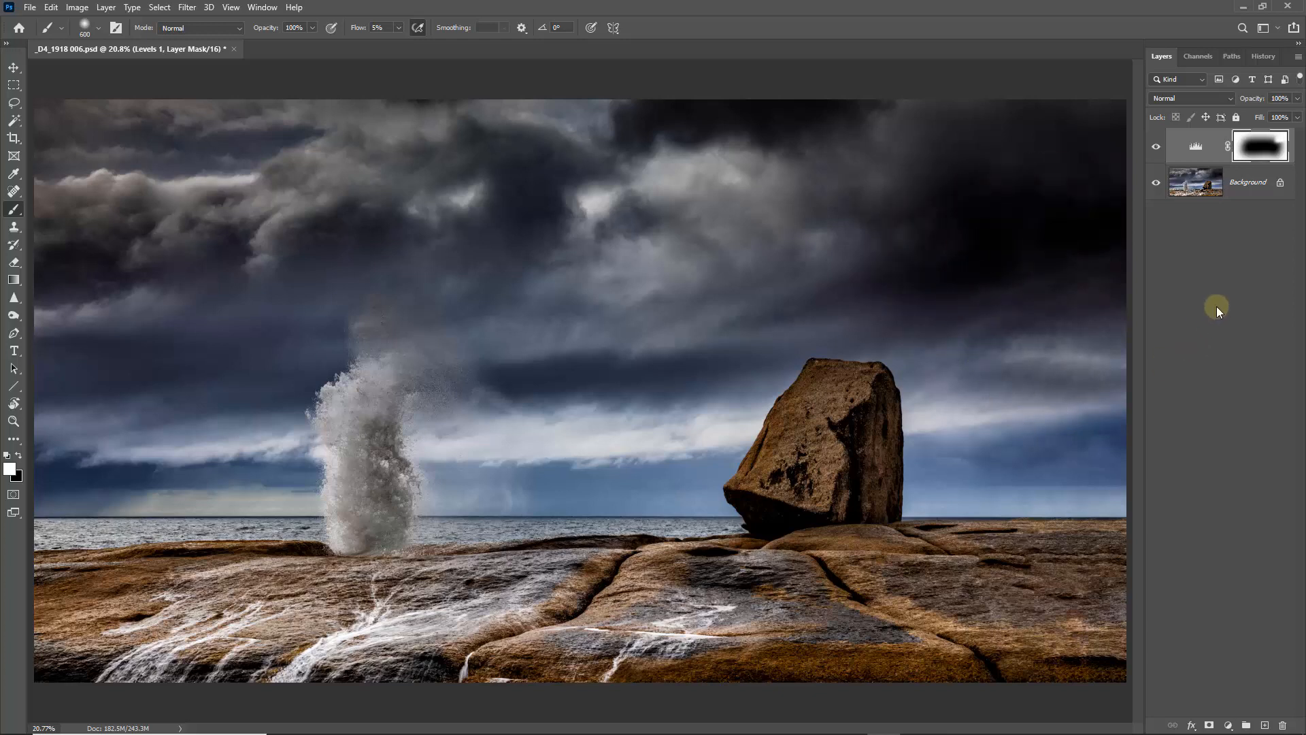
click(1299, 58)
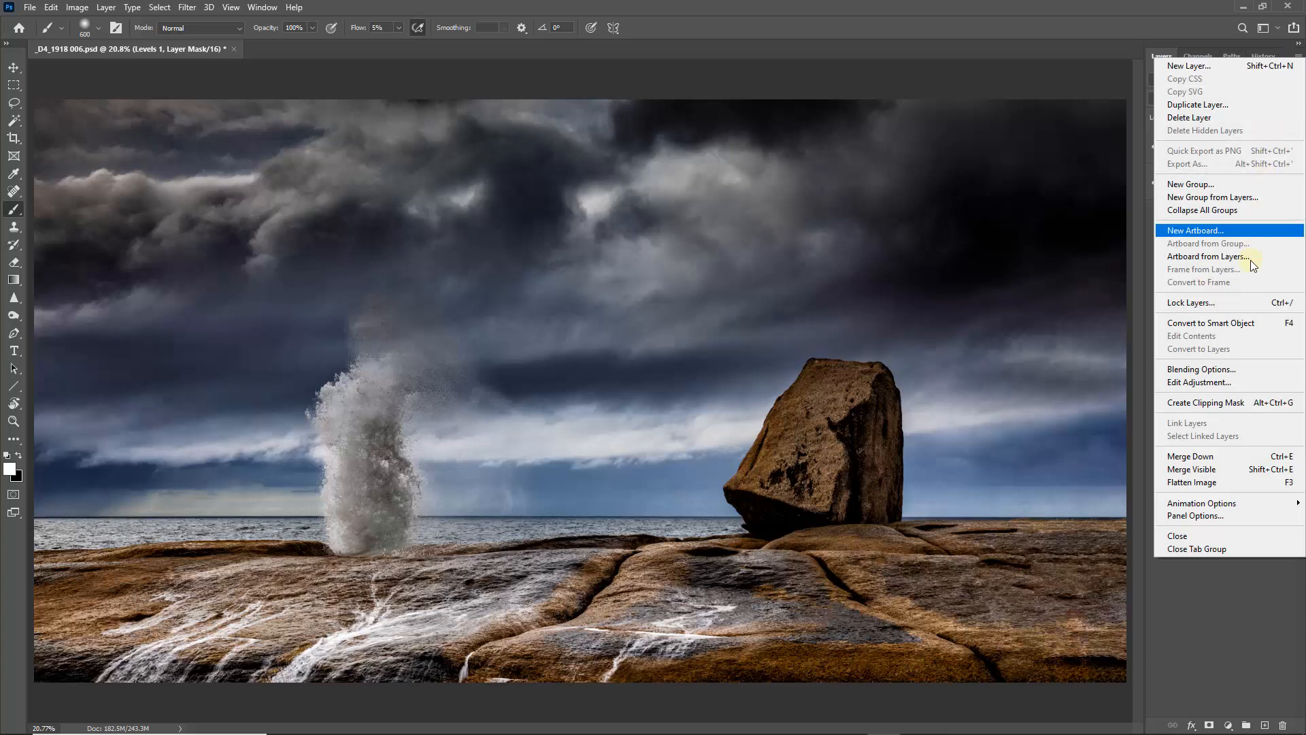
click(1198, 482)
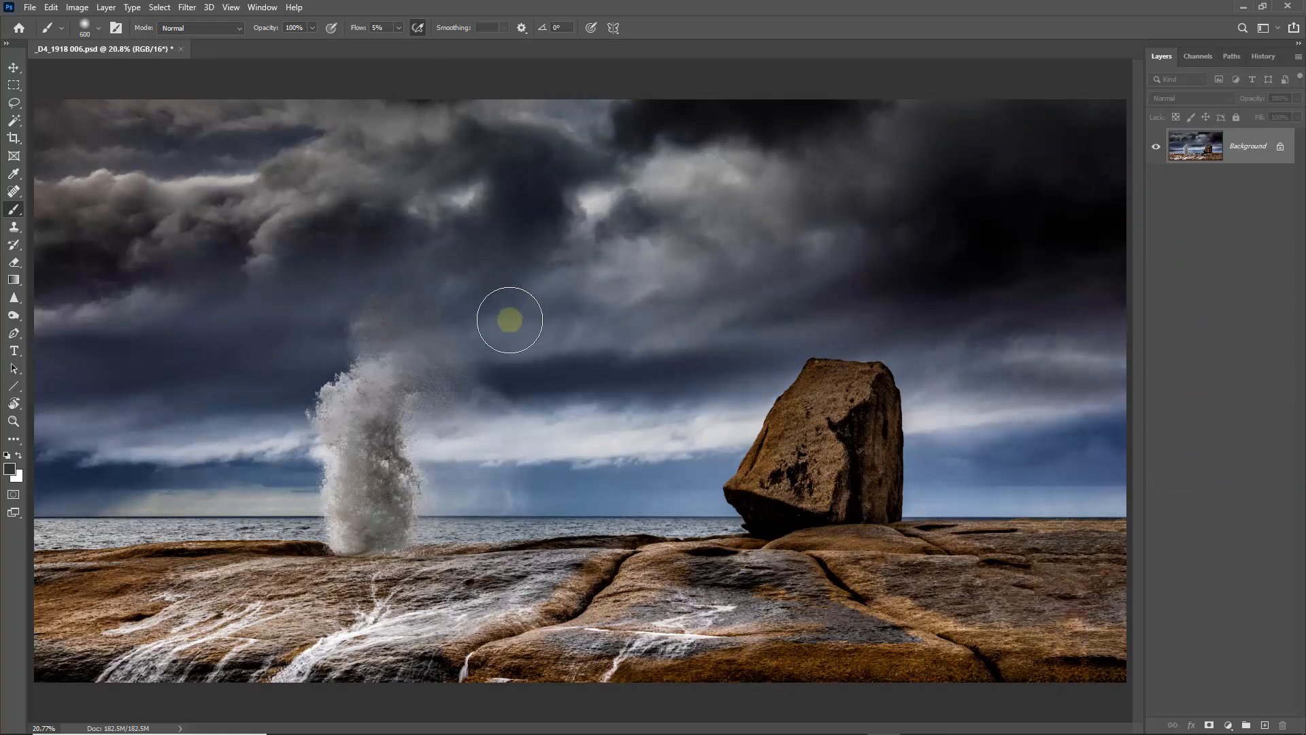
- Desaturate the purplish dark clouds above the boulder and the lower-right rocks with the Sponge tool at 10% flow
click(21, 317)
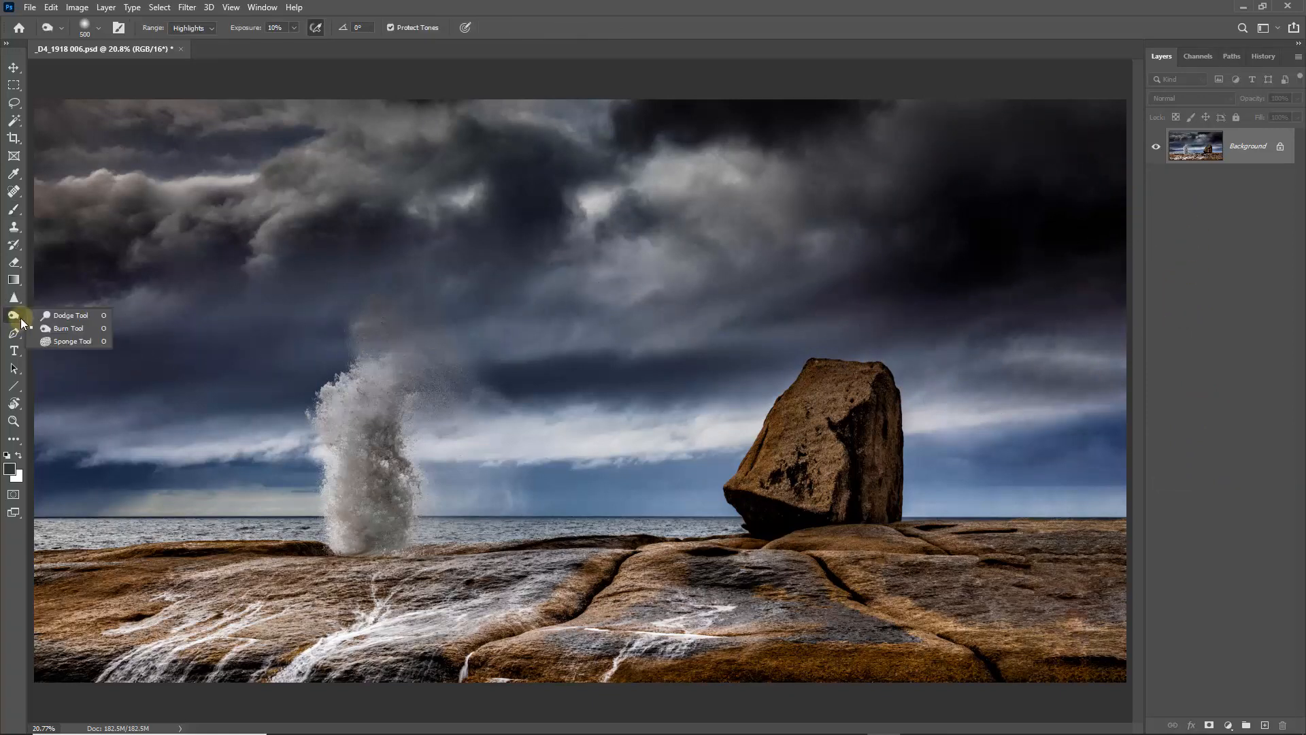
click(53, 341)
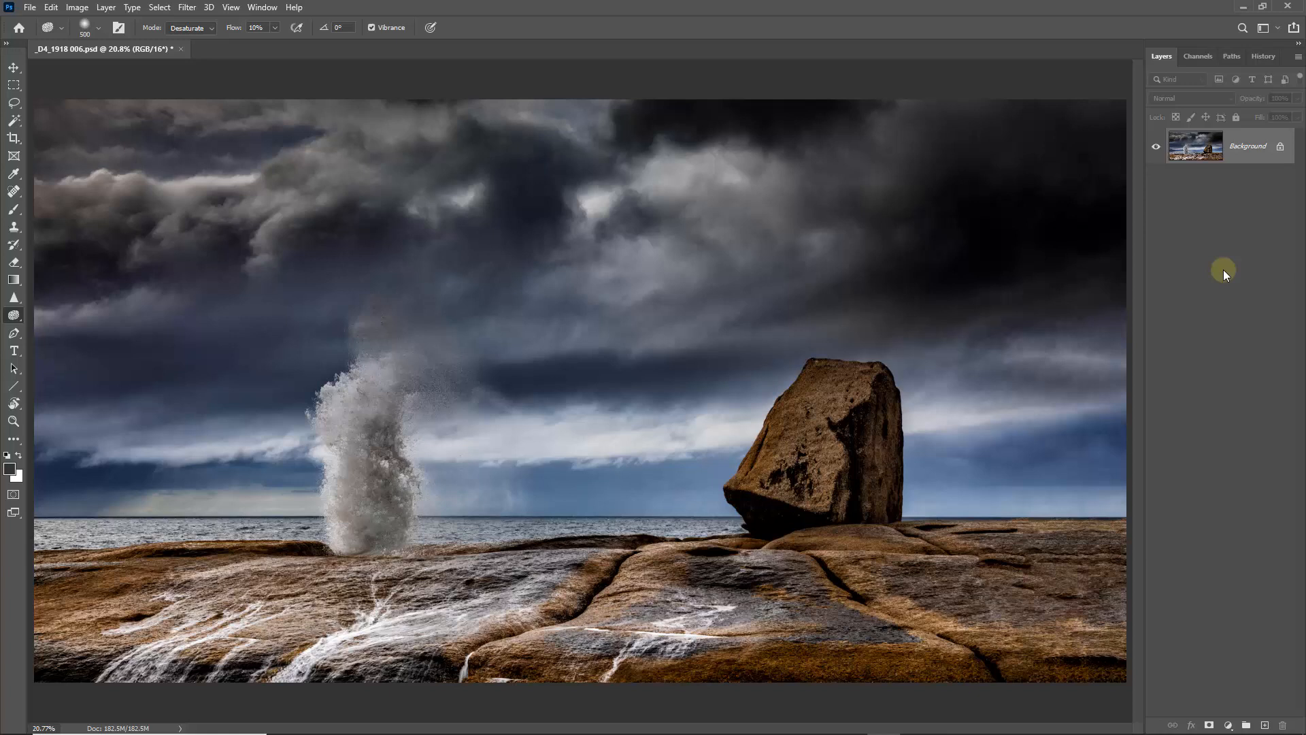
mouse_move(1001, 649)
mouse_down()
mouse_move(700, 662)
mouse_move(939, 674)
mouse_move(679, 677)
mouse_move(1173, 670)
mouse_move(507, 685)
mouse_move(692, 664)
mouse_move(241, 682)
mouse_move(247, 665)
mouse_move(99, 668)
mouse_move(962, 658)
mouse_move(942, 677)
mouse_move(382, 700)
mouse_move(1236, 521)
mouse_up()
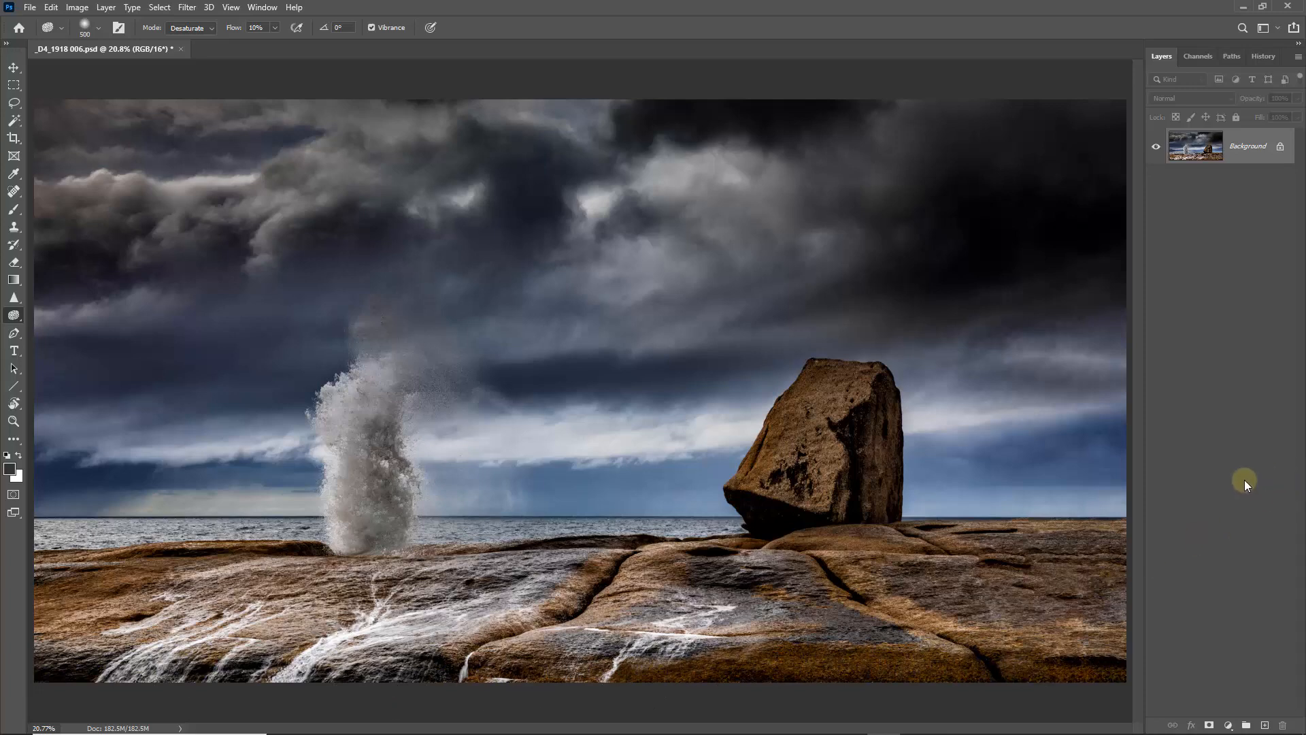